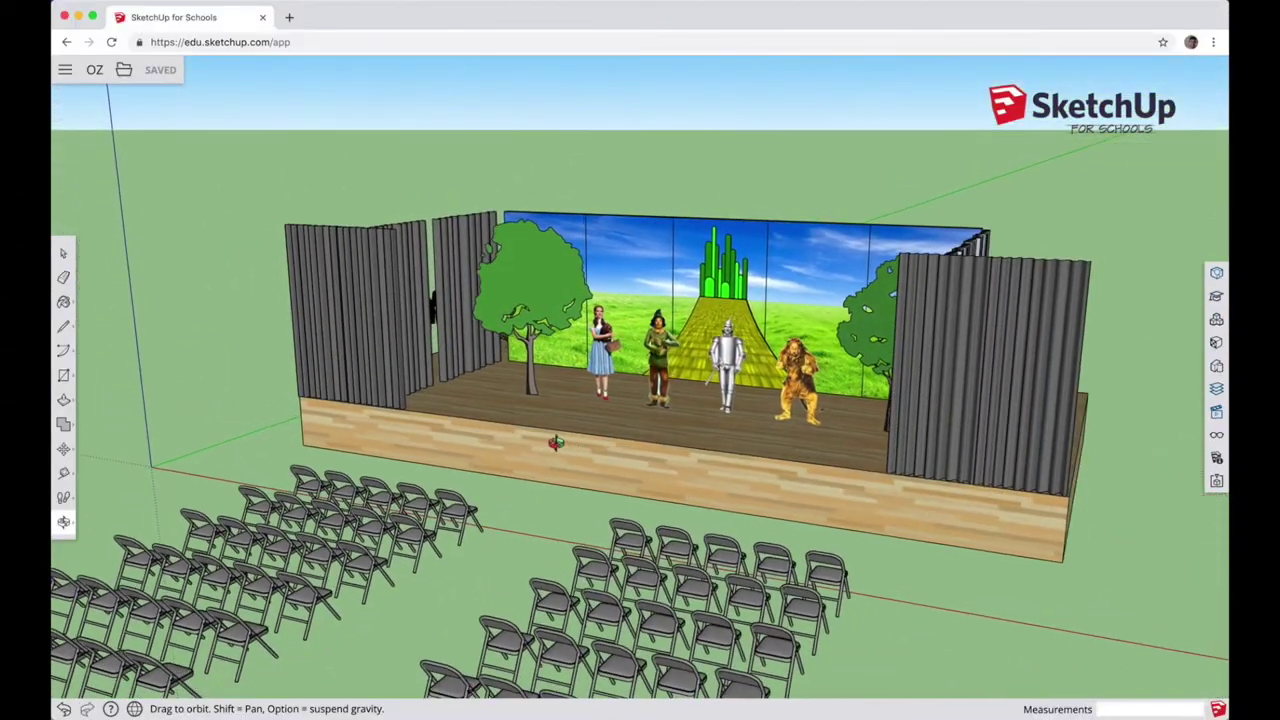
- Preview the Monkey Scene layer in place of the Yellow Brick Road layer, and restore the original layer visibility
key("space")
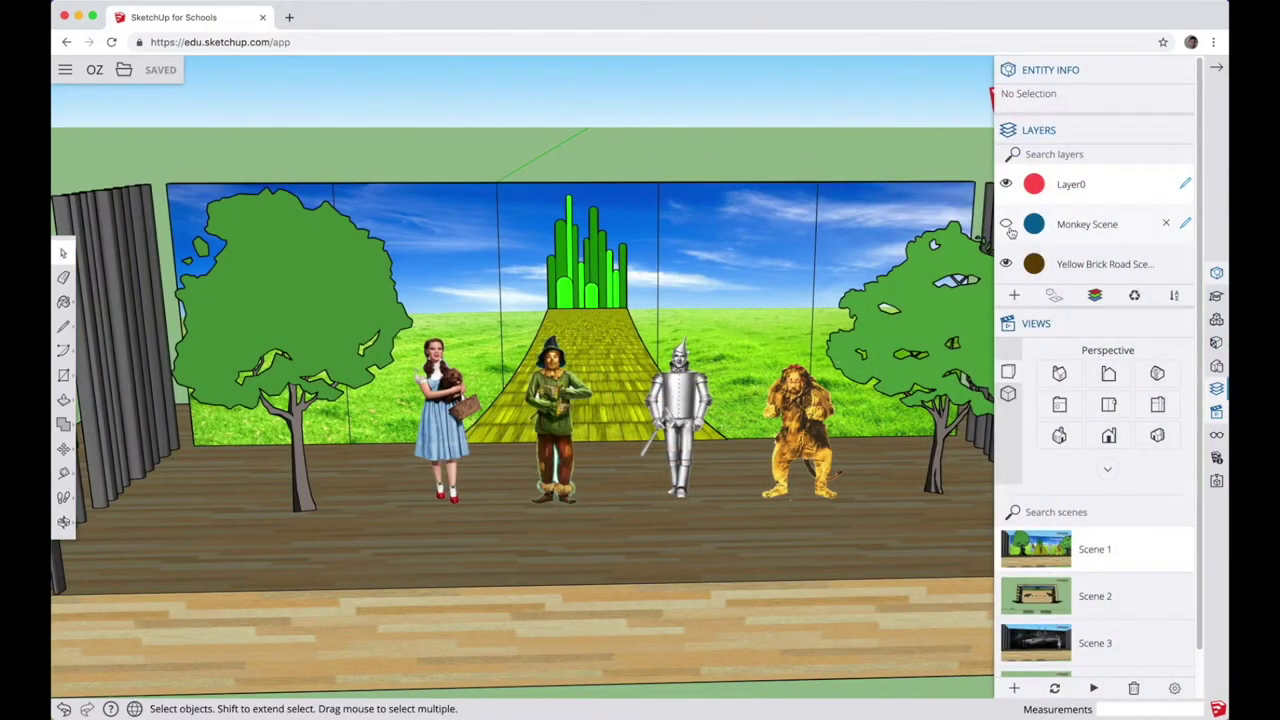
left_click(1006, 264)
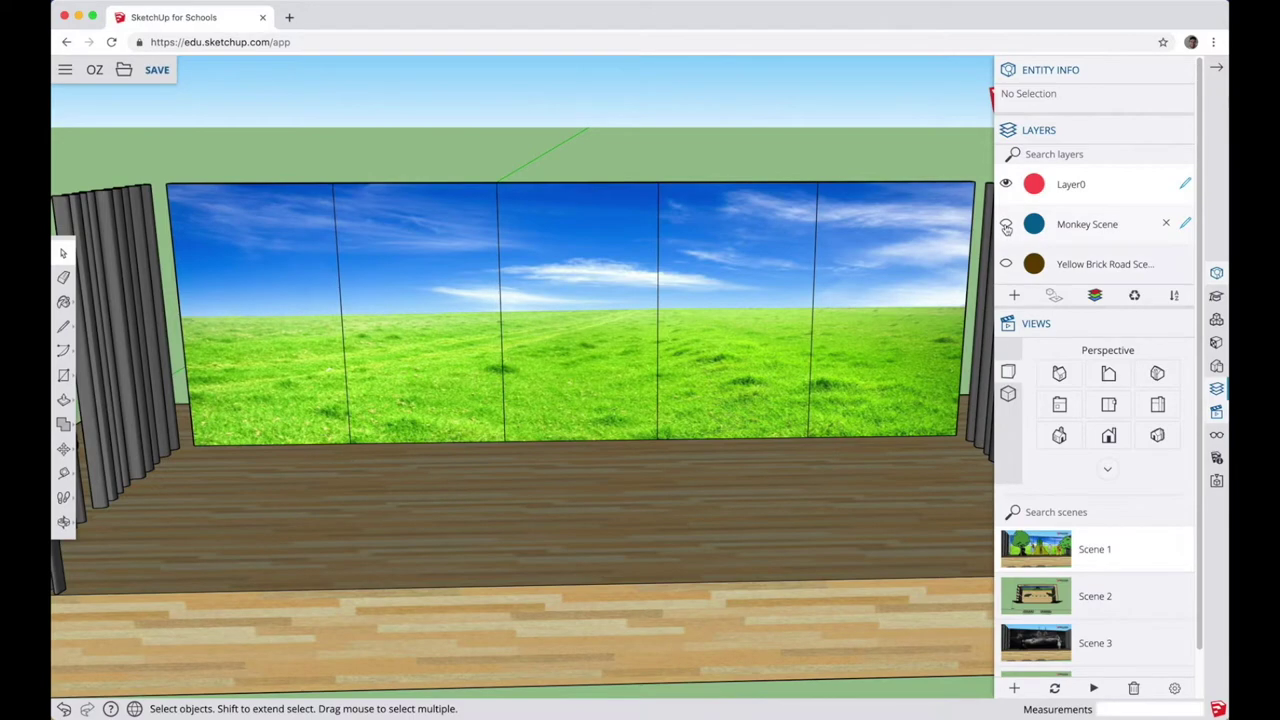
left_click(1006, 225)
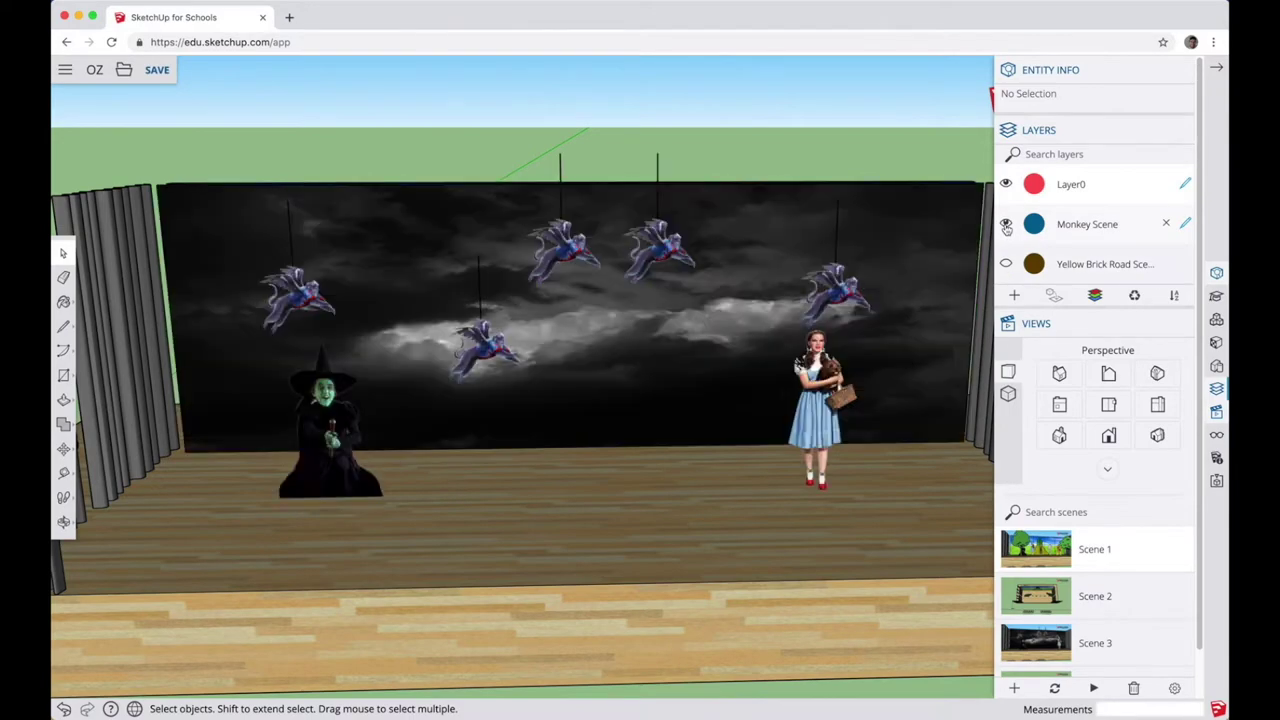
left_click(1006, 224)
left_click(1006, 264)
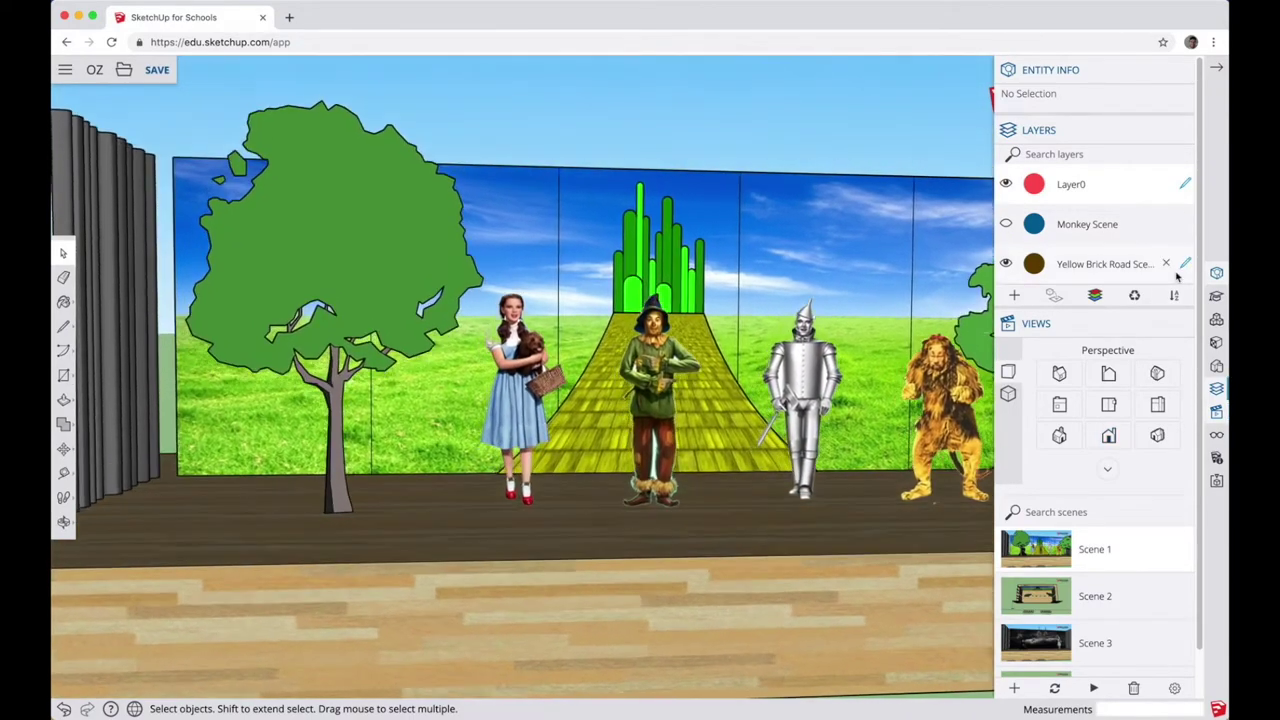
- View saved scenes 1, 2 and 3, and look around the monkey stage from an audience eye height of 4'
left_click(1100, 549)
scroll(1128, 545, "down", 1)
double_click(1128, 545)
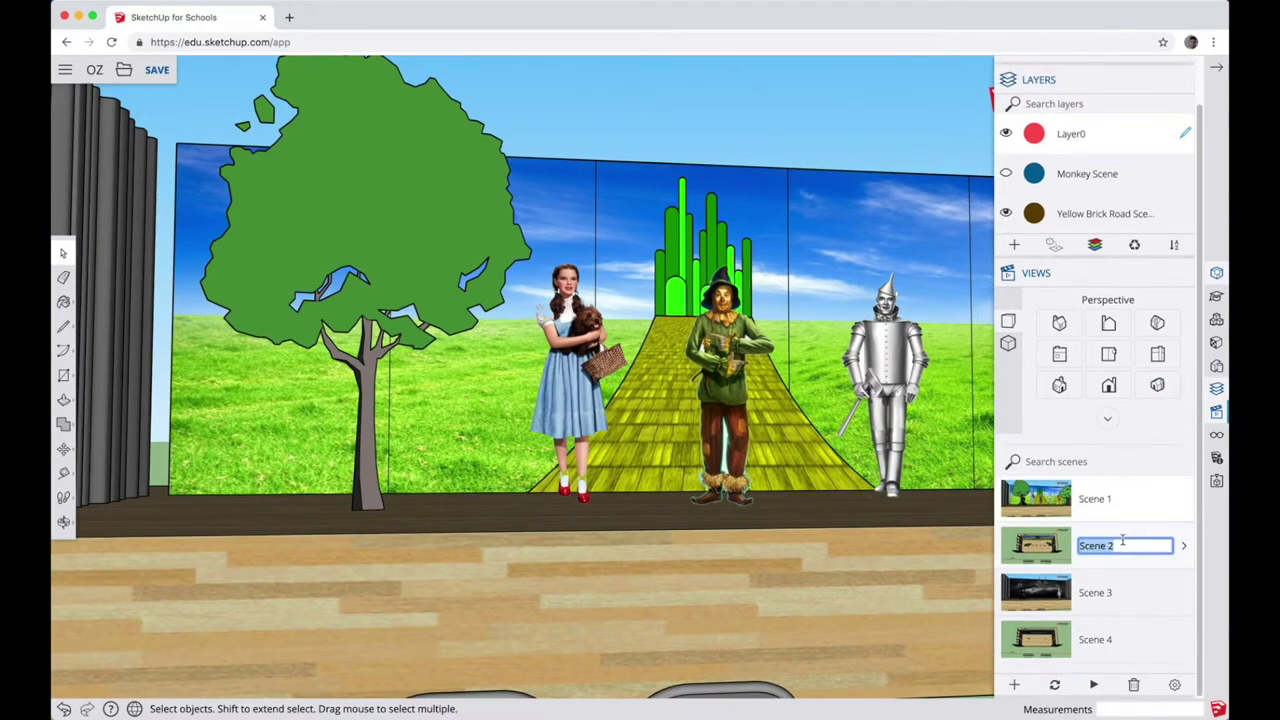
key("Return")
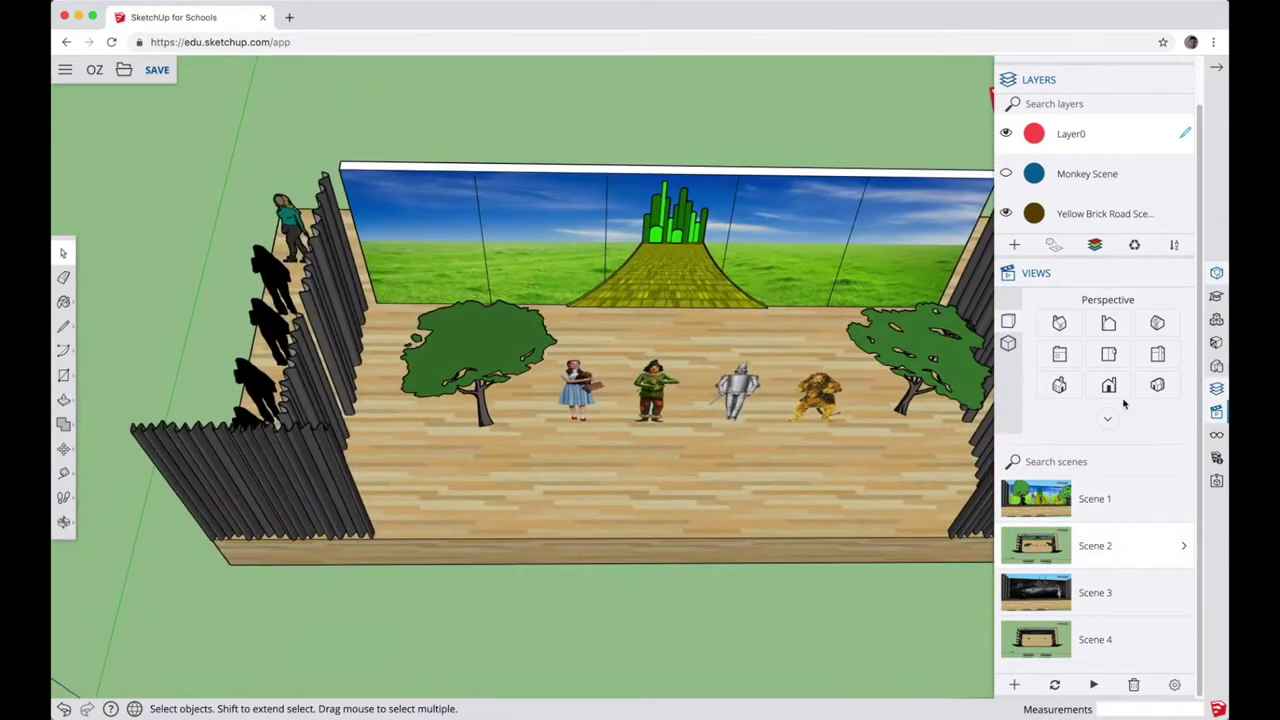
left_click(1078, 595)
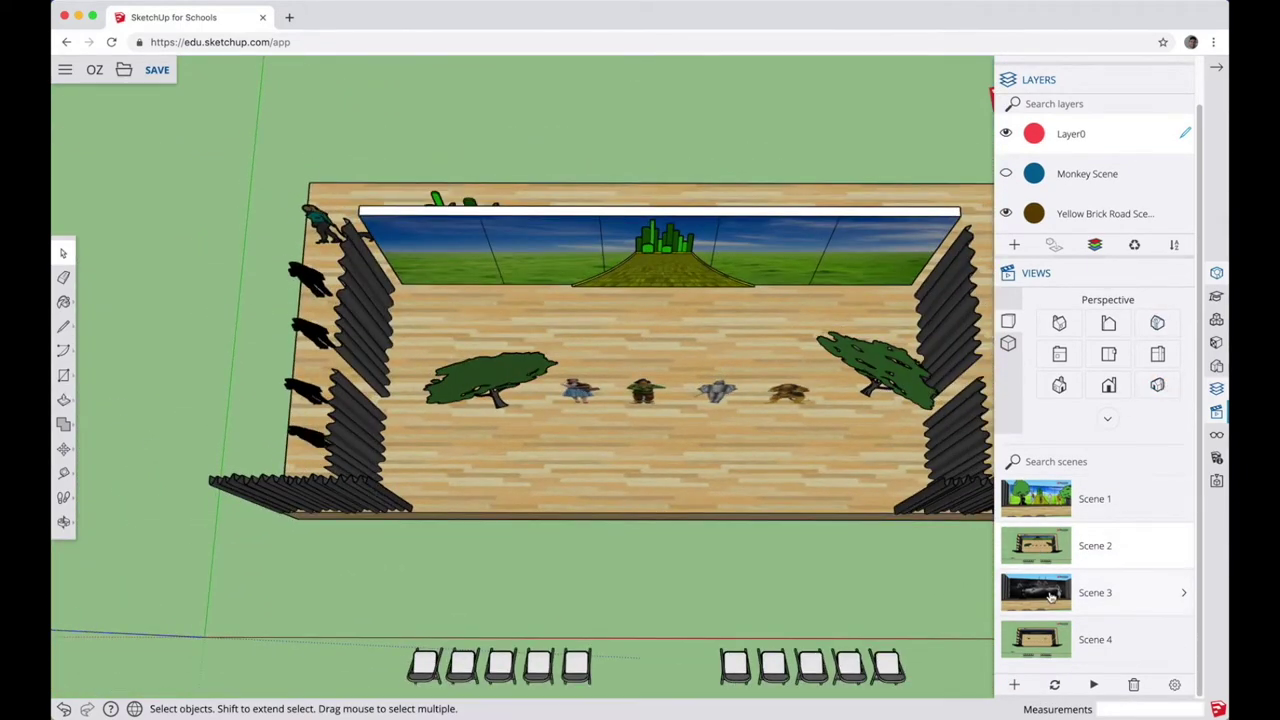
left_click(63, 497)
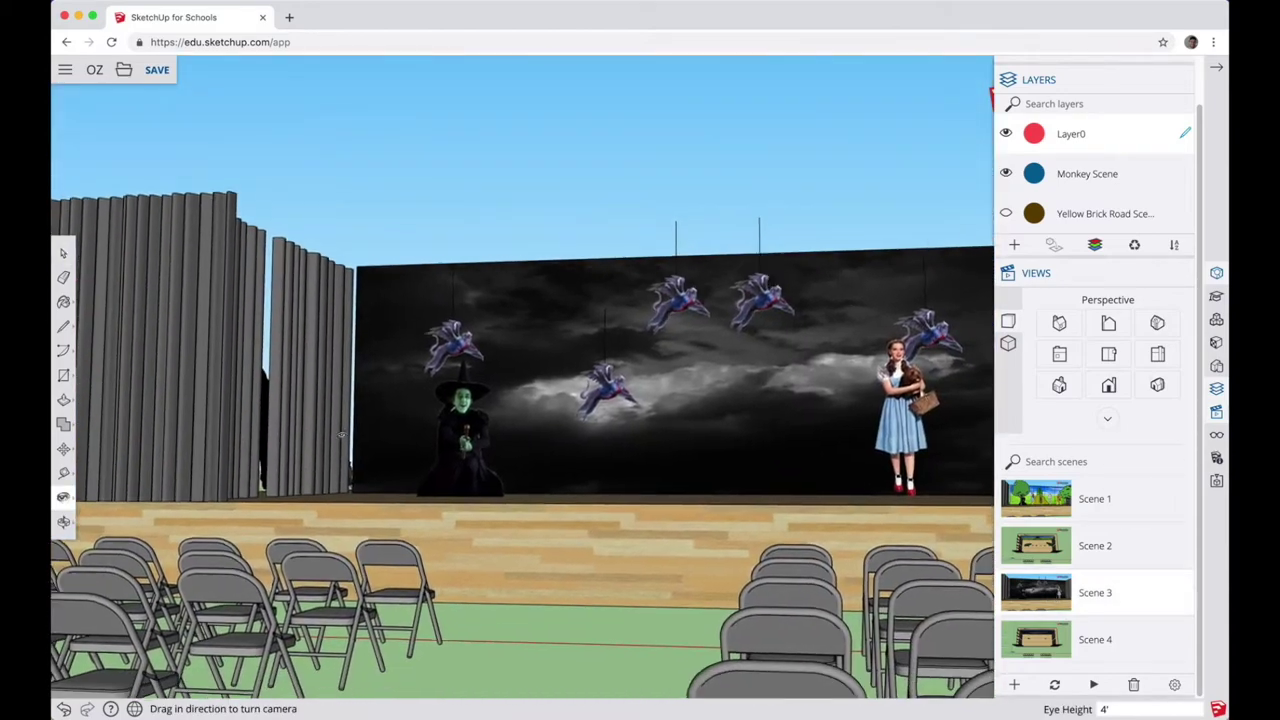
left_click_drag(342, 433, 446, 446)
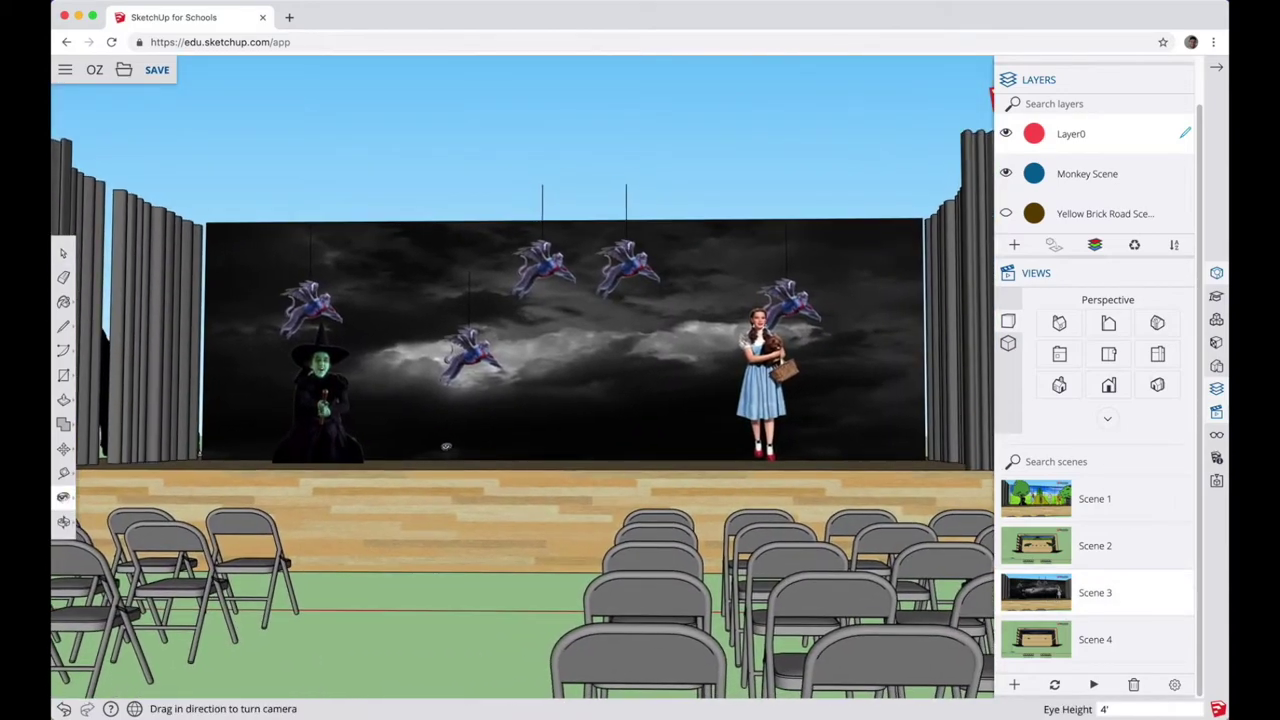
left_click(1220, 64)
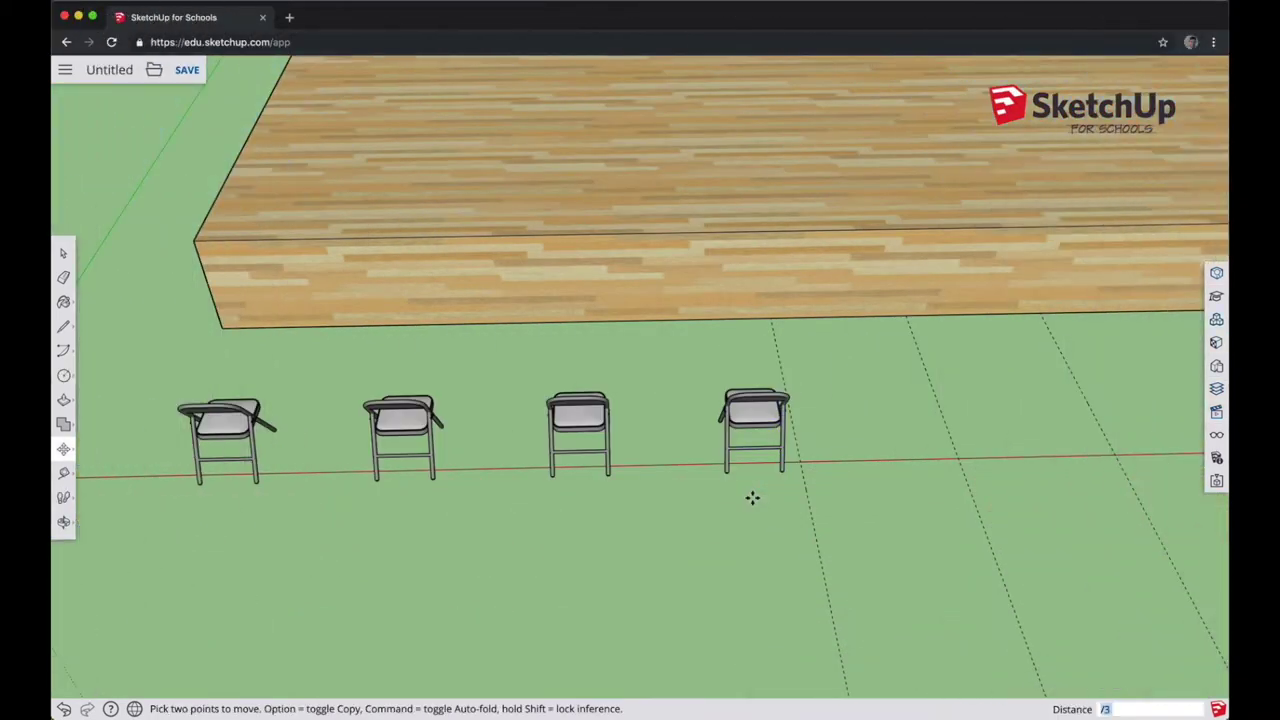
- Increase the chair copies in the front row by dividing the copy distance into 7 equal spaces
type("5")
key("Return")
type("/6")
key("Return")
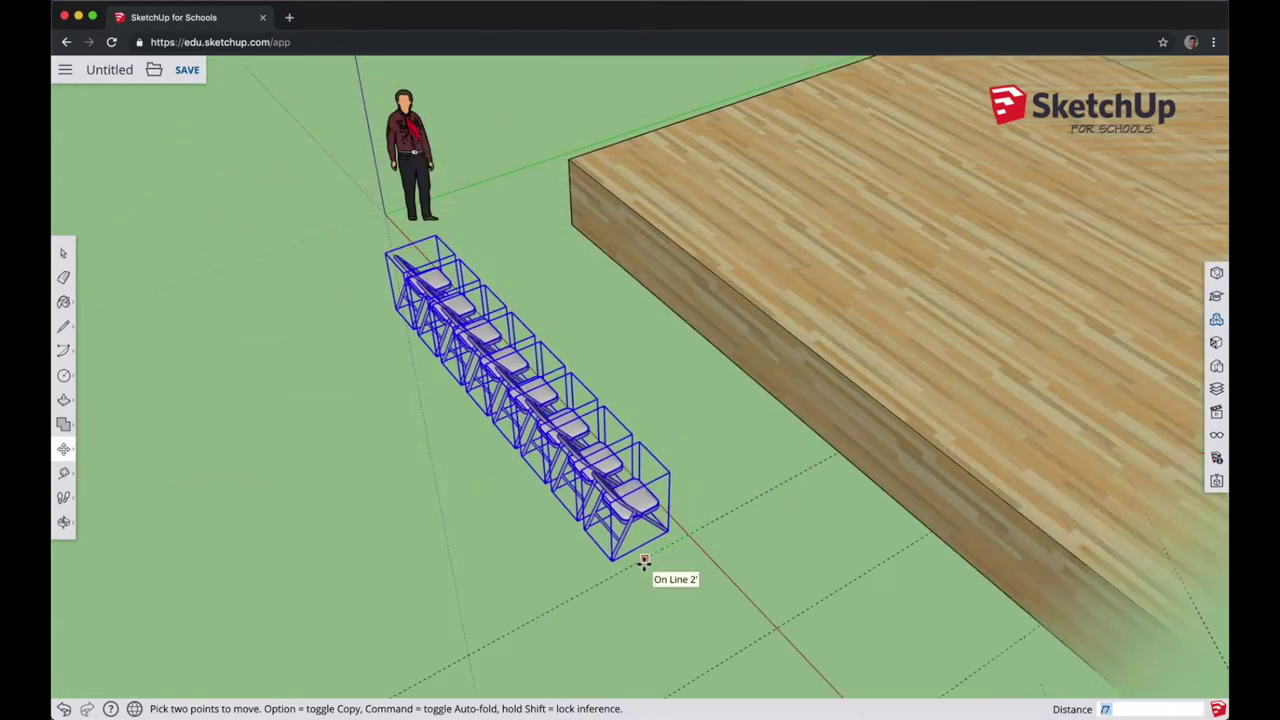
- Array the chair row away from the stage into nine rows, and copy the block about 23' 9" along the red axis
left_click(634, 569)
key("alt")
left_click(614, 578)
type("3x")
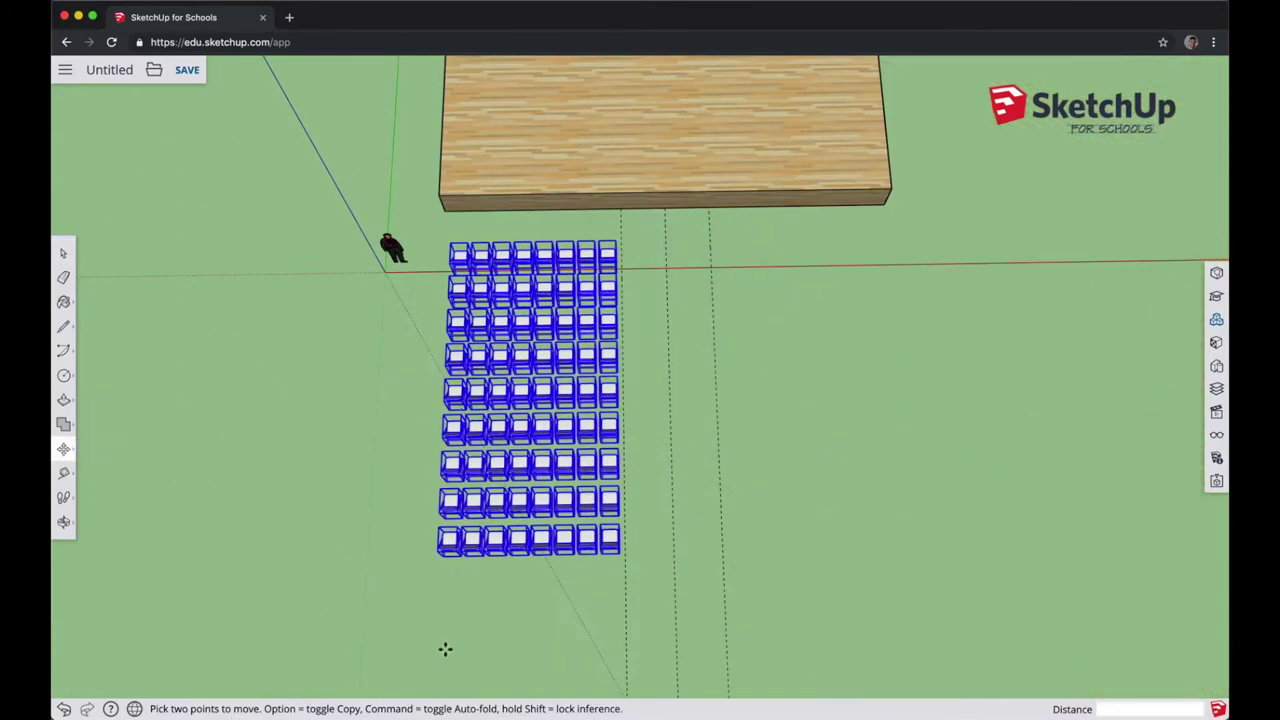
left_click(445, 605)
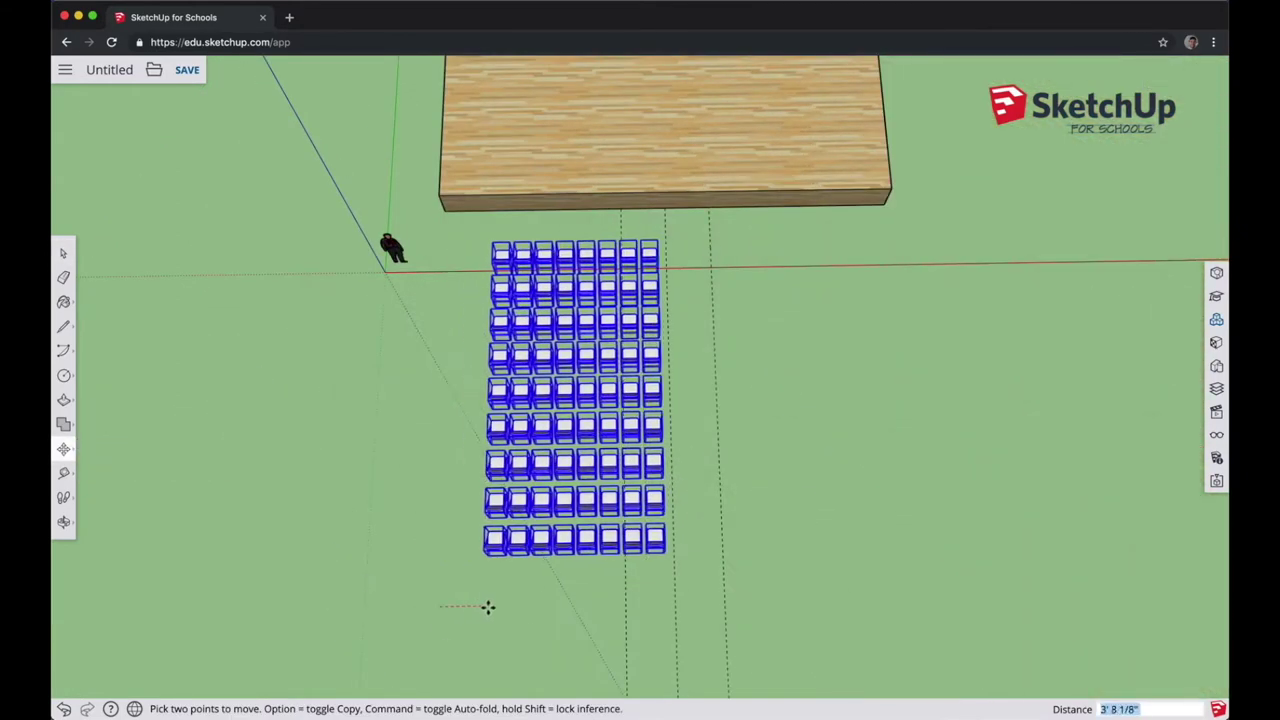
key("alt")
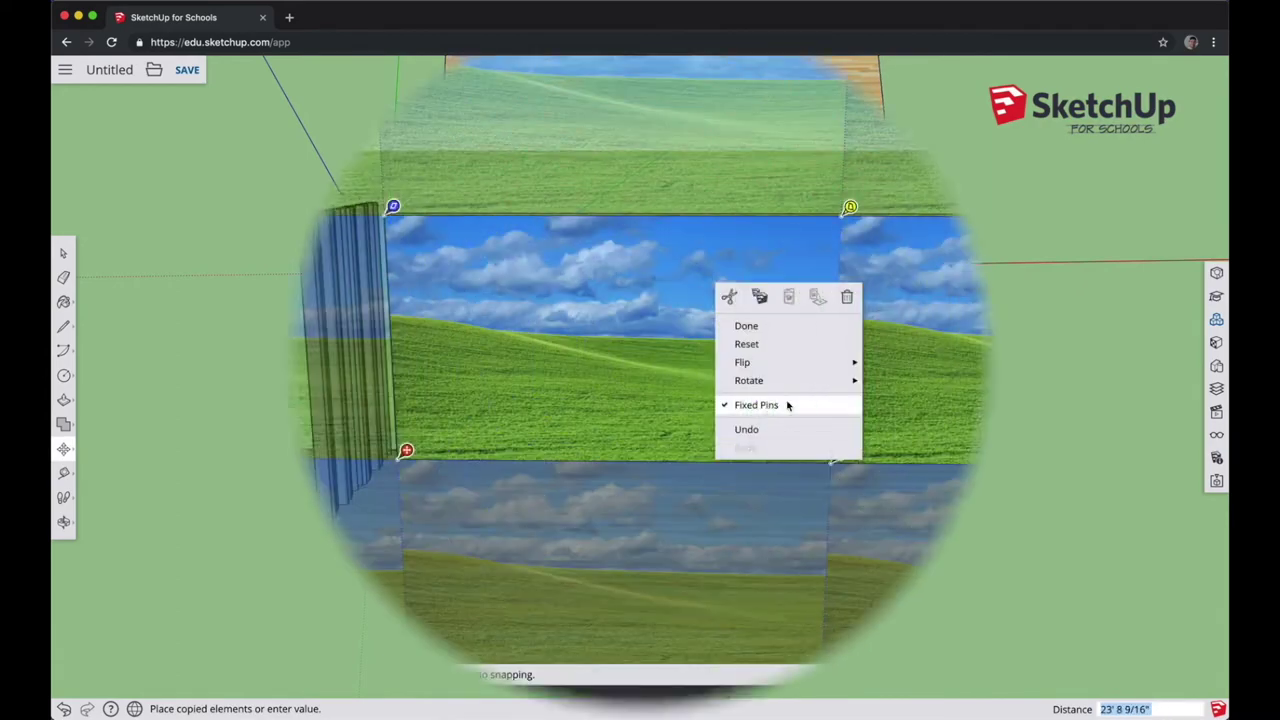
- Unfix the texture pins on the grassy field backdrop and stretch the image across to the backdrop's far corners
left_click(789, 406)
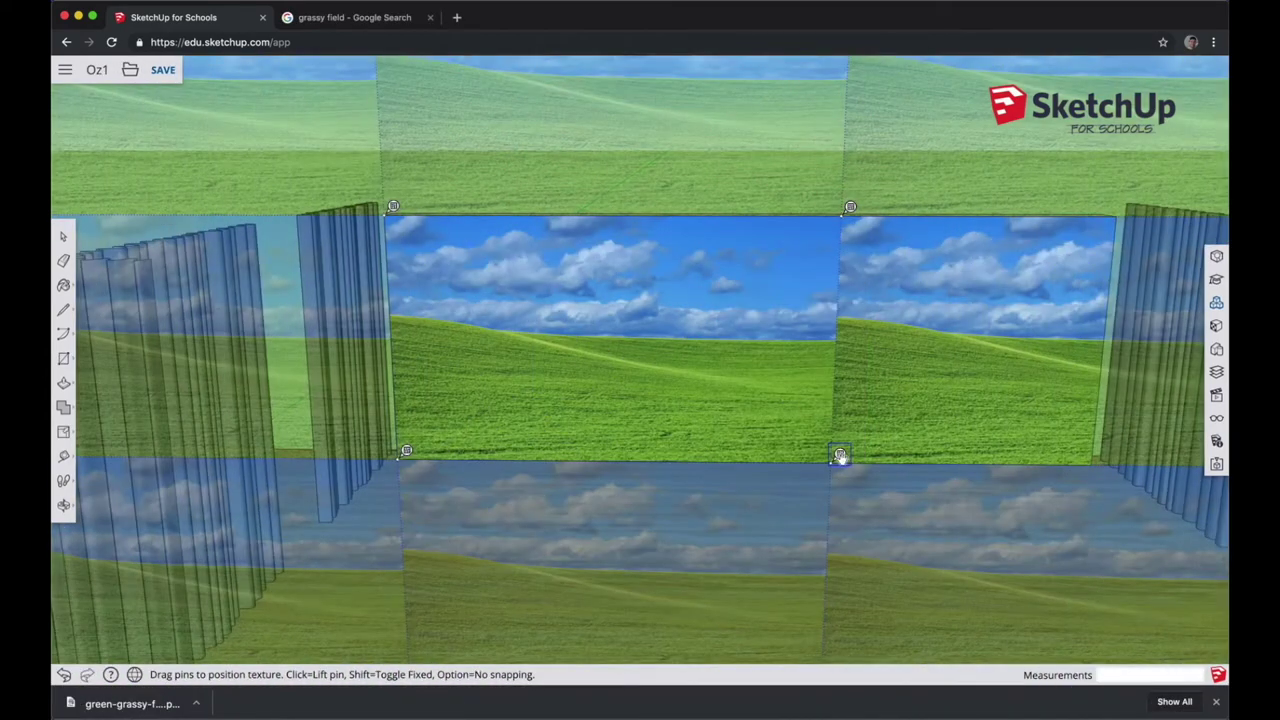
left_click_drag(840, 455, 1100, 459)
left_click_drag(850, 207, 1089, 206)
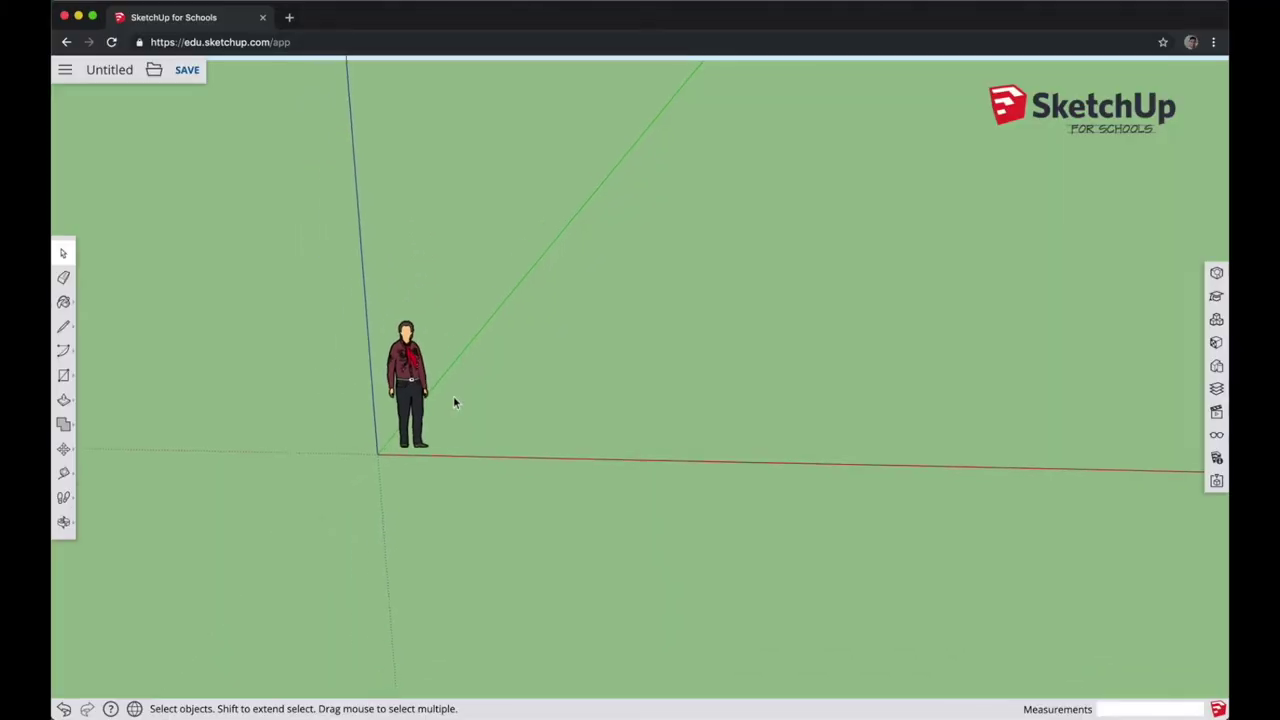
- Draw a 40' by 25' rectangle on the ground beside the scale figure for the stage footprint
scroll(454, 403, "down", 2)
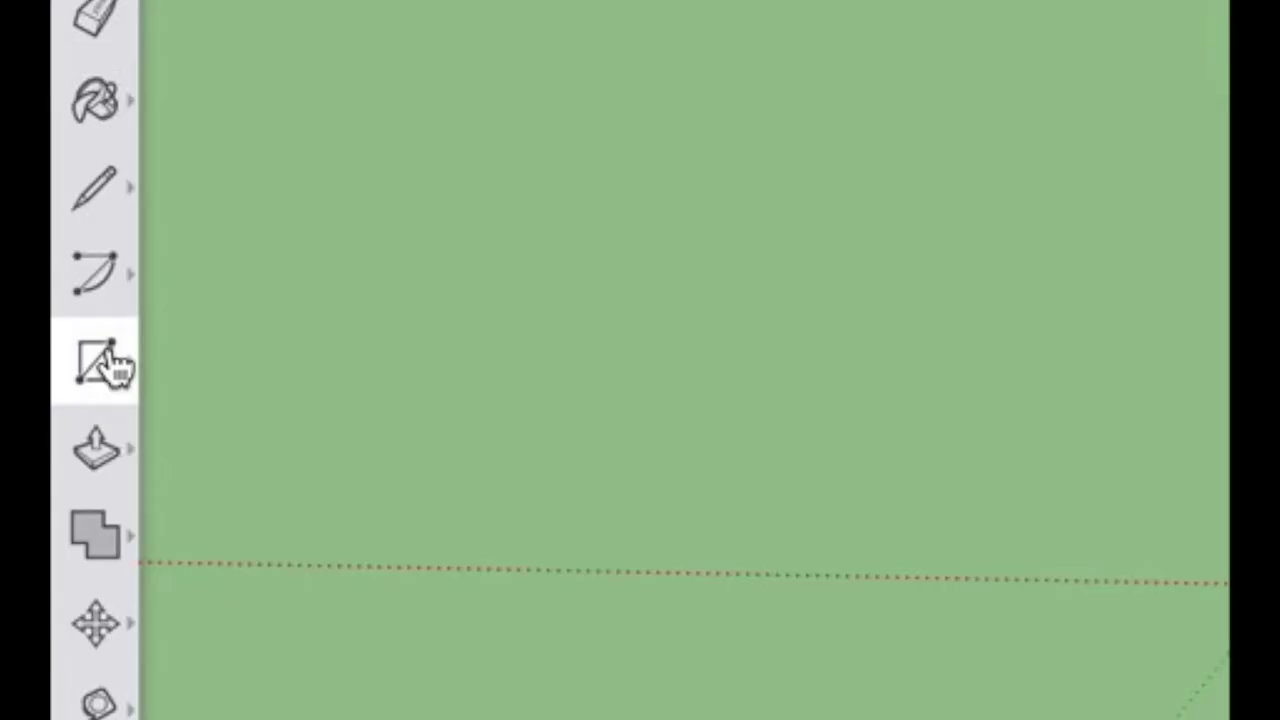
left_click(67, 377)
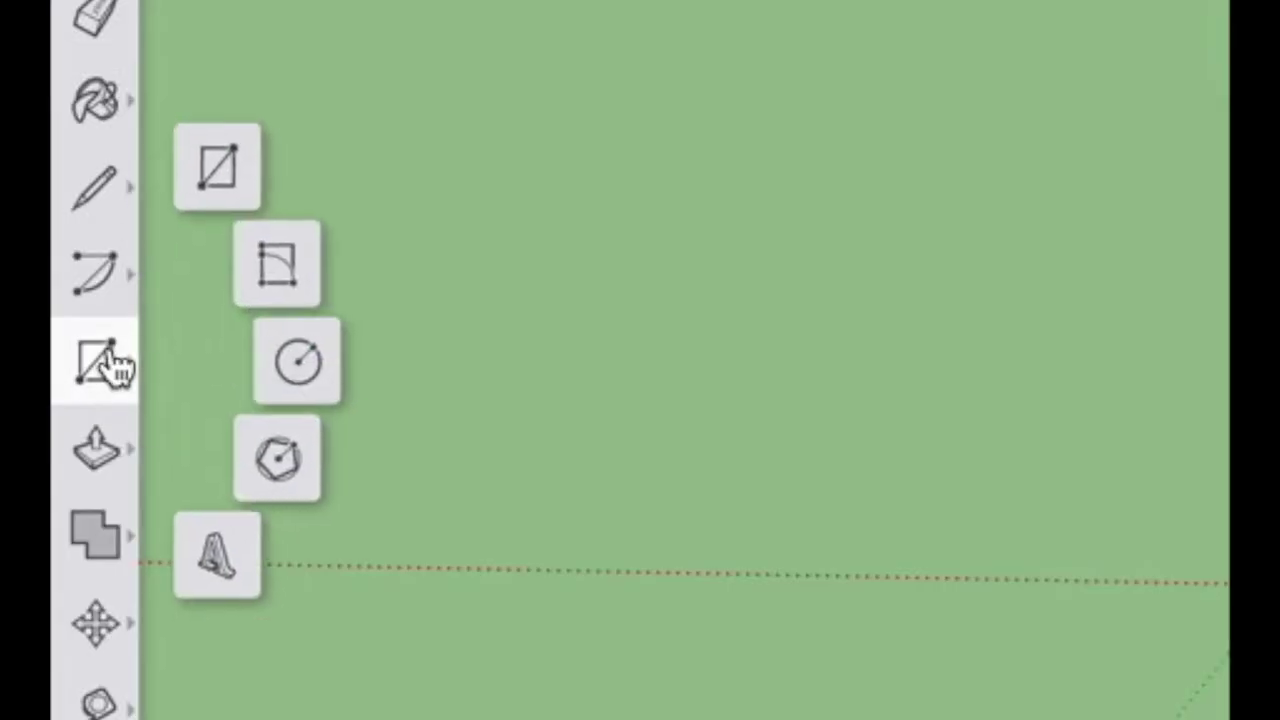
left_click(221, 180)
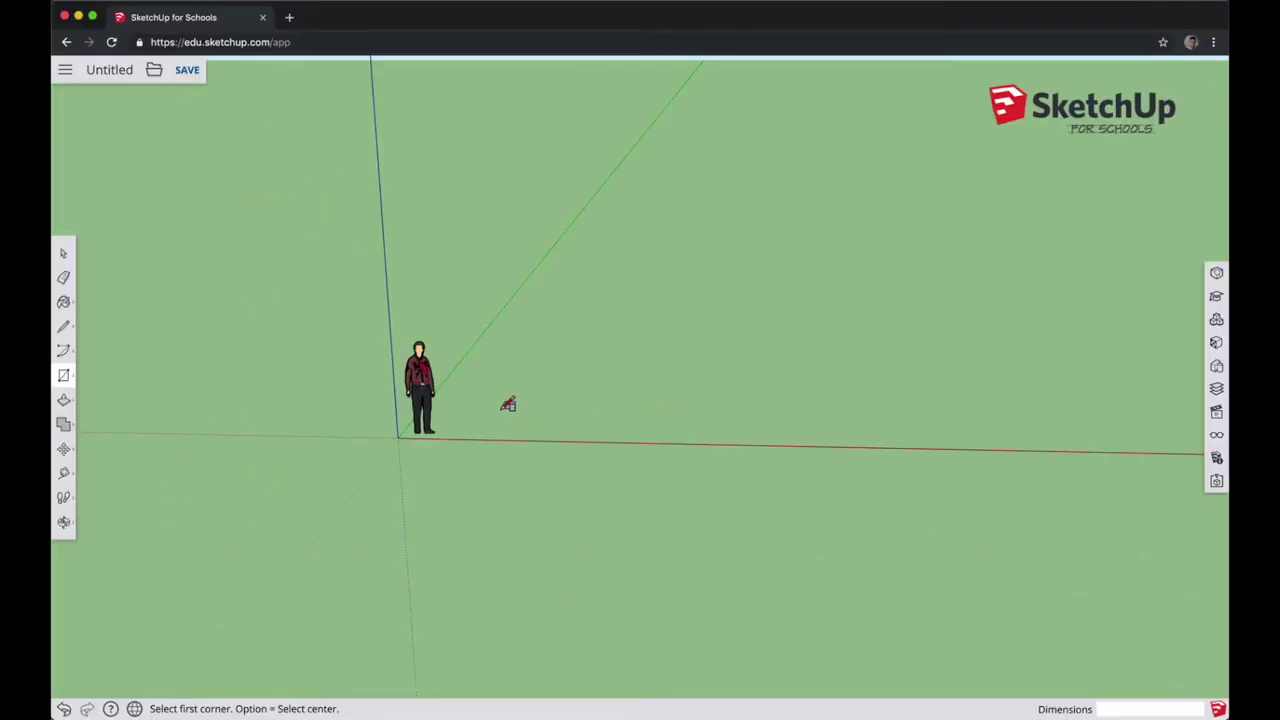
left_click(502, 408)
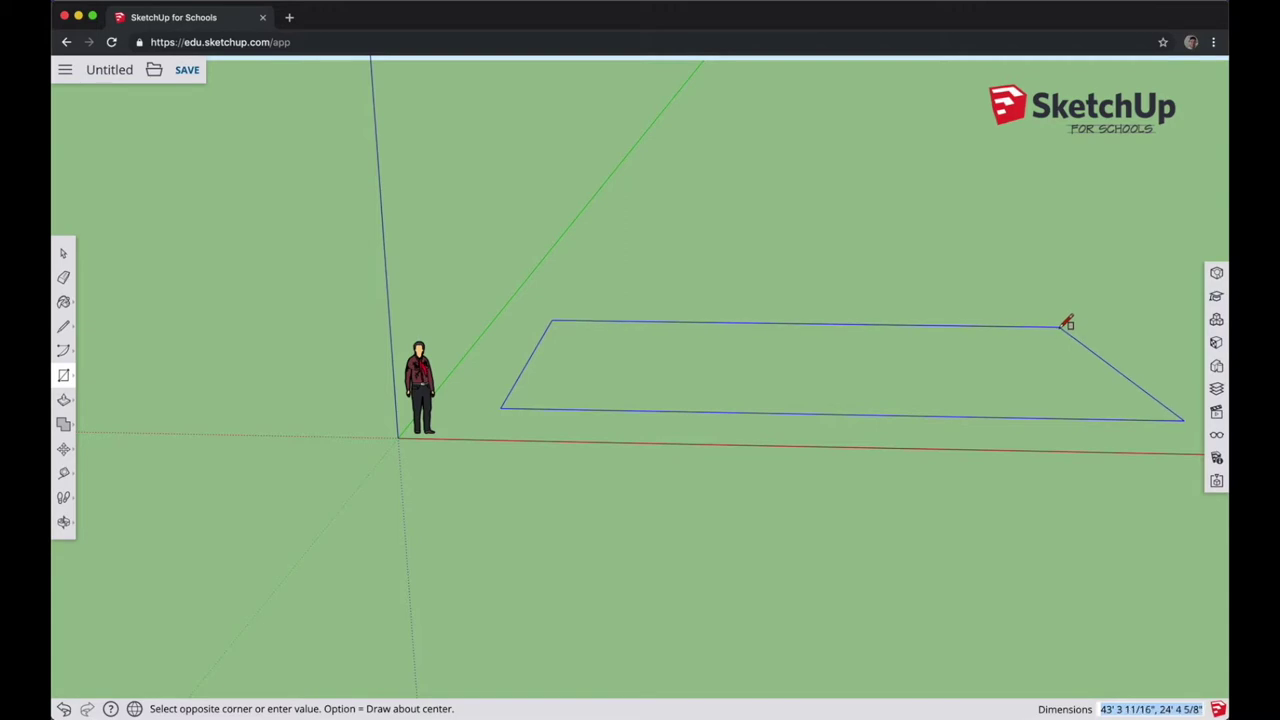
type("40',25")
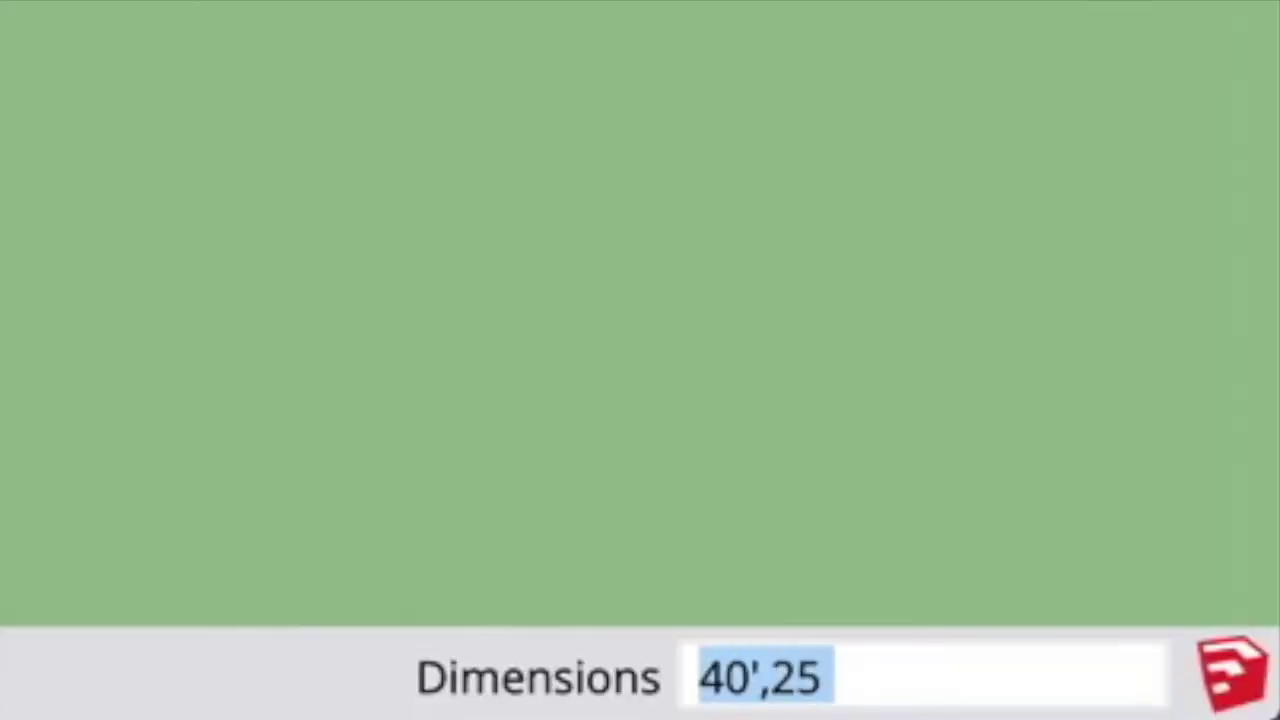
key("Return")
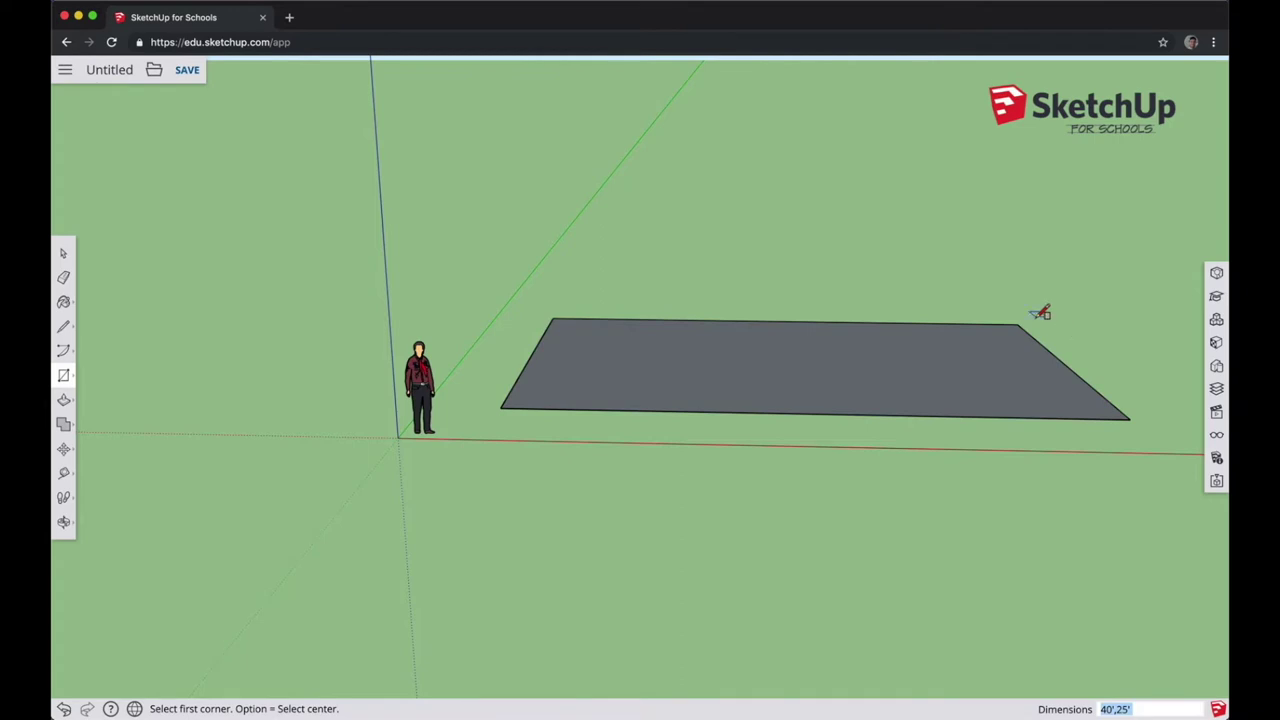
- Push/Pull the rectangle upward into a stage platform about half as tall as the scale figure
key("o")
left_click_drag(974, 277, 1020, 360)
key("r")
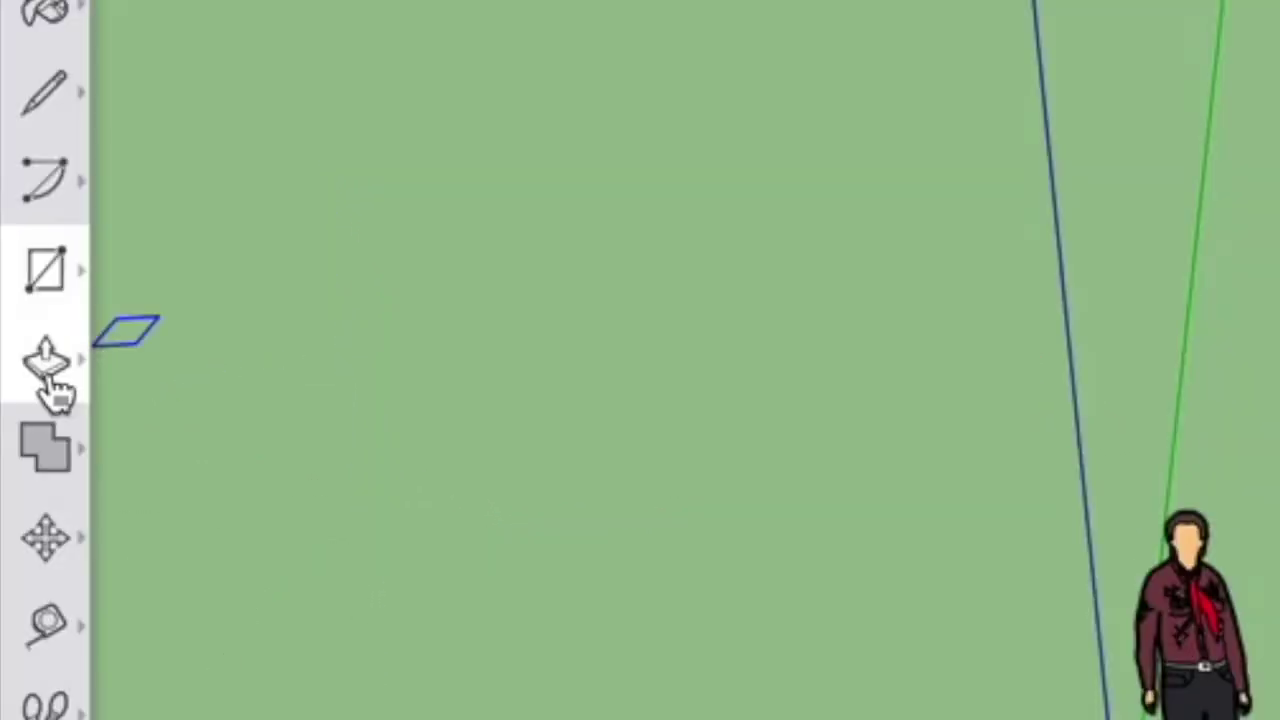
left_click(48, 382)
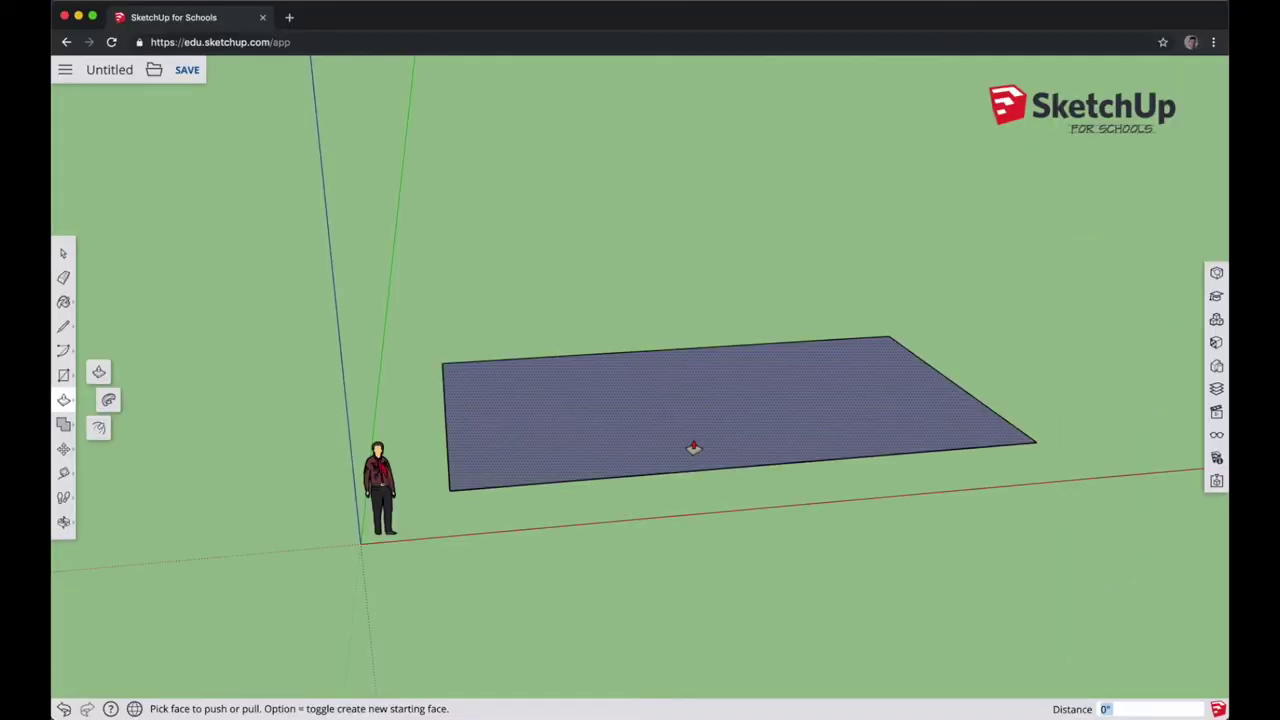
left_click_drag(693, 447, 686, 393)
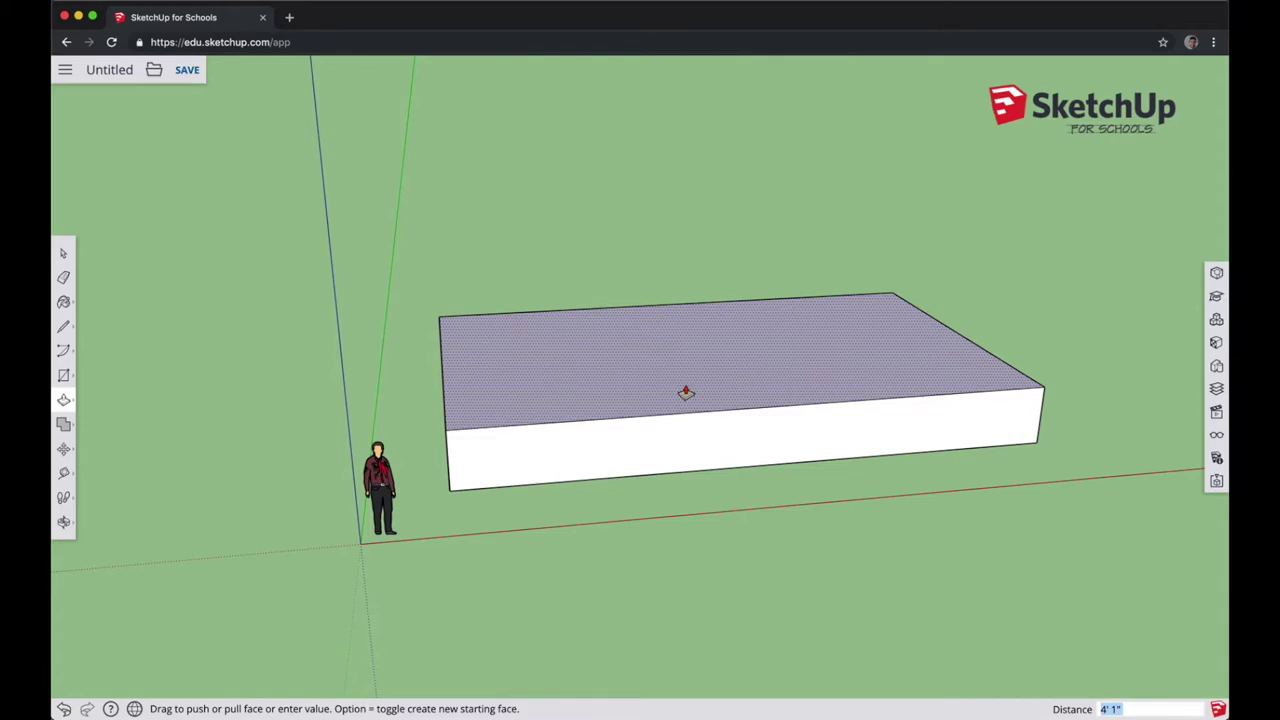
left_click_drag(686, 393, 682, 392)
mouse_move(682, 392)
middle_mouse_down()
mouse_move(597, 403)
mouse_move(686, 400)
middle_mouse_up()
- Select the whole stage platform and paint all its faces with the Wood Floor Light material
key("space")
triple_click(678, 398)
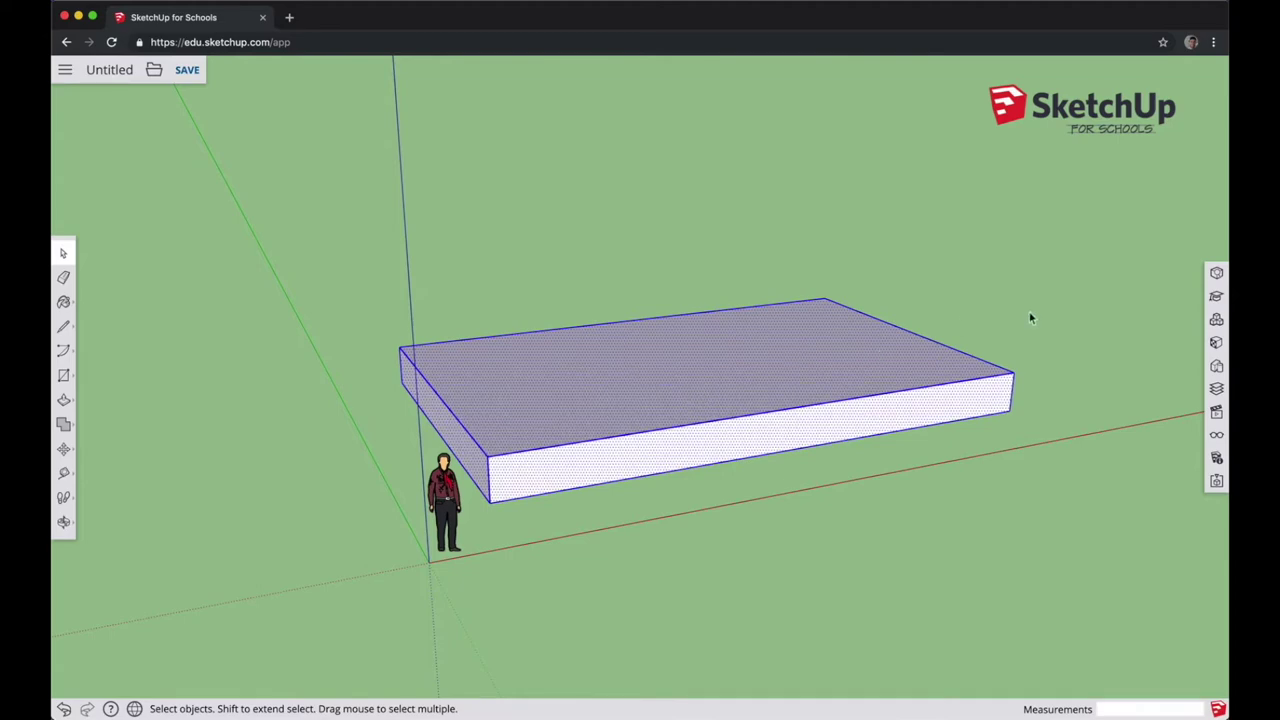
key("b")
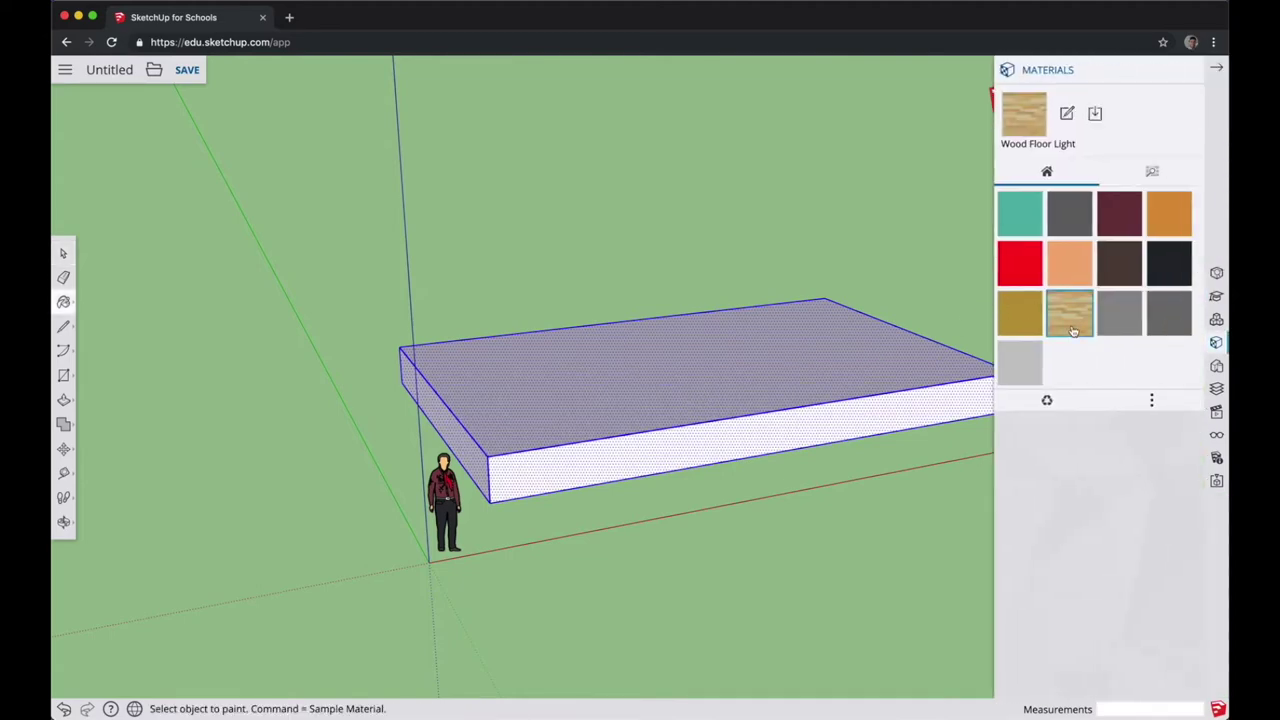
left_click(803, 367)
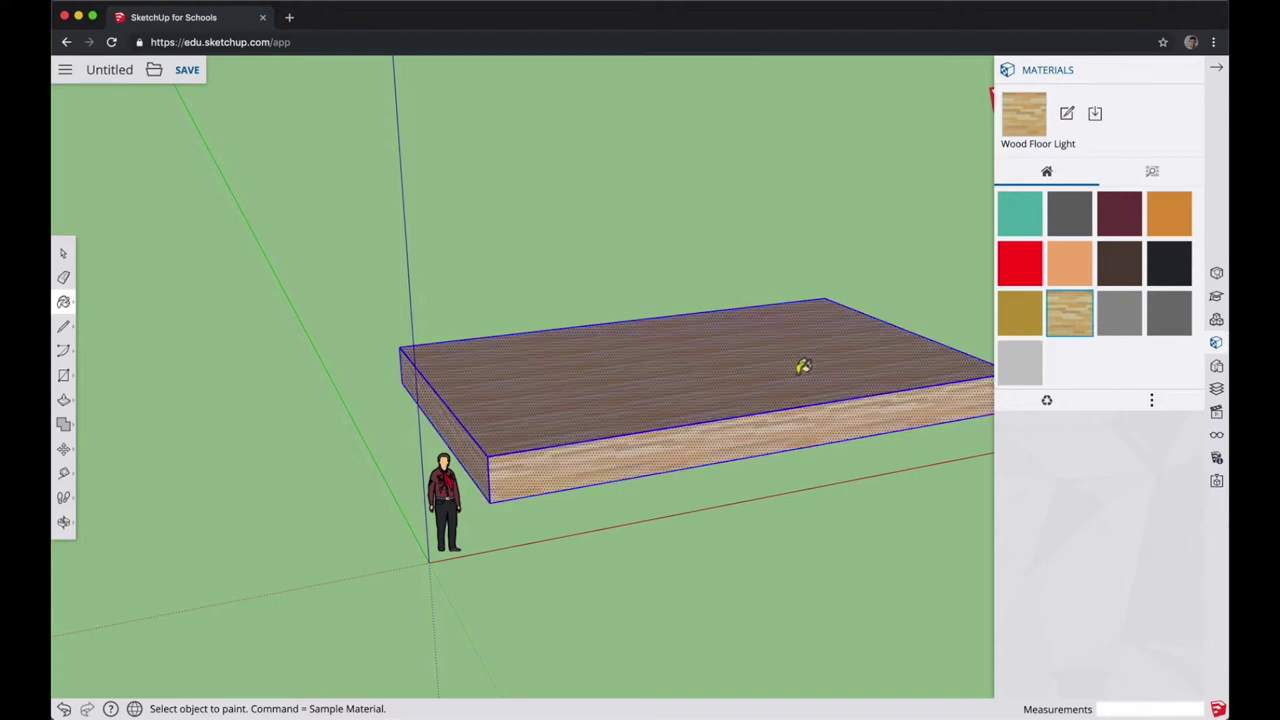
- Make the painted stage platform a group and close the materials list
middle_click_drag(814, 371, 729, 391, "shift")
right_click(725, 403)
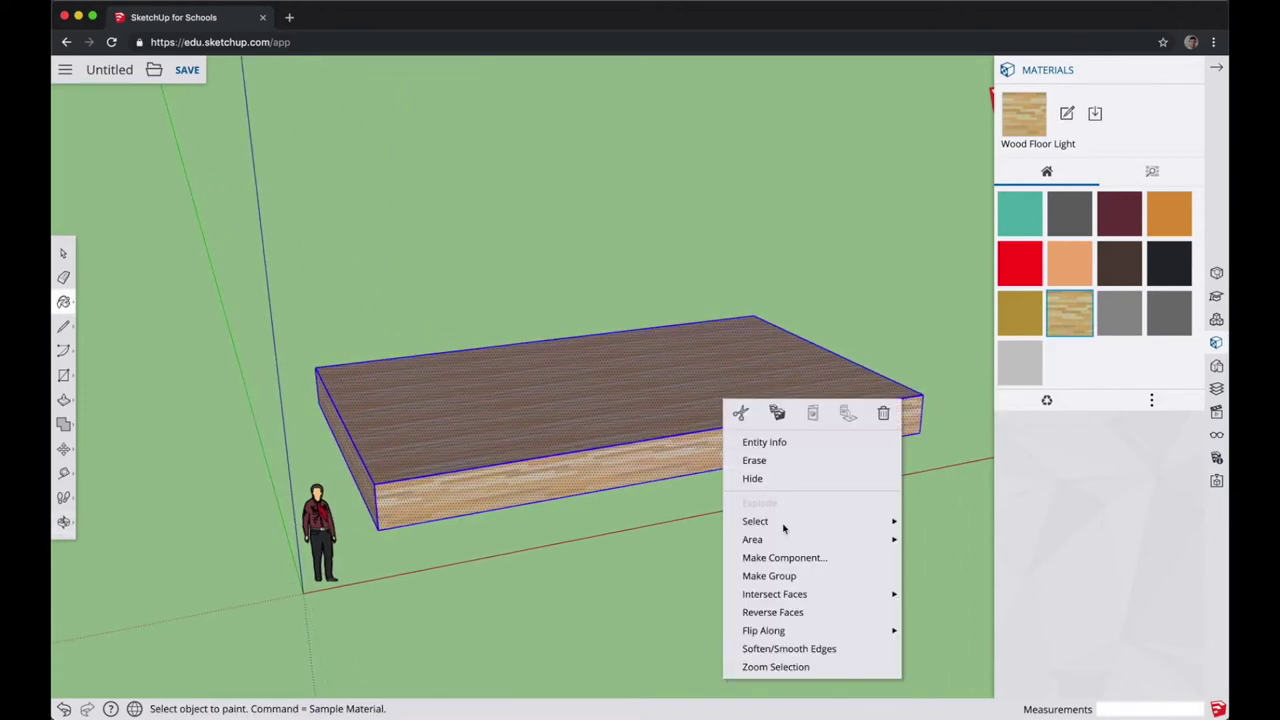
left_click(795, 575)
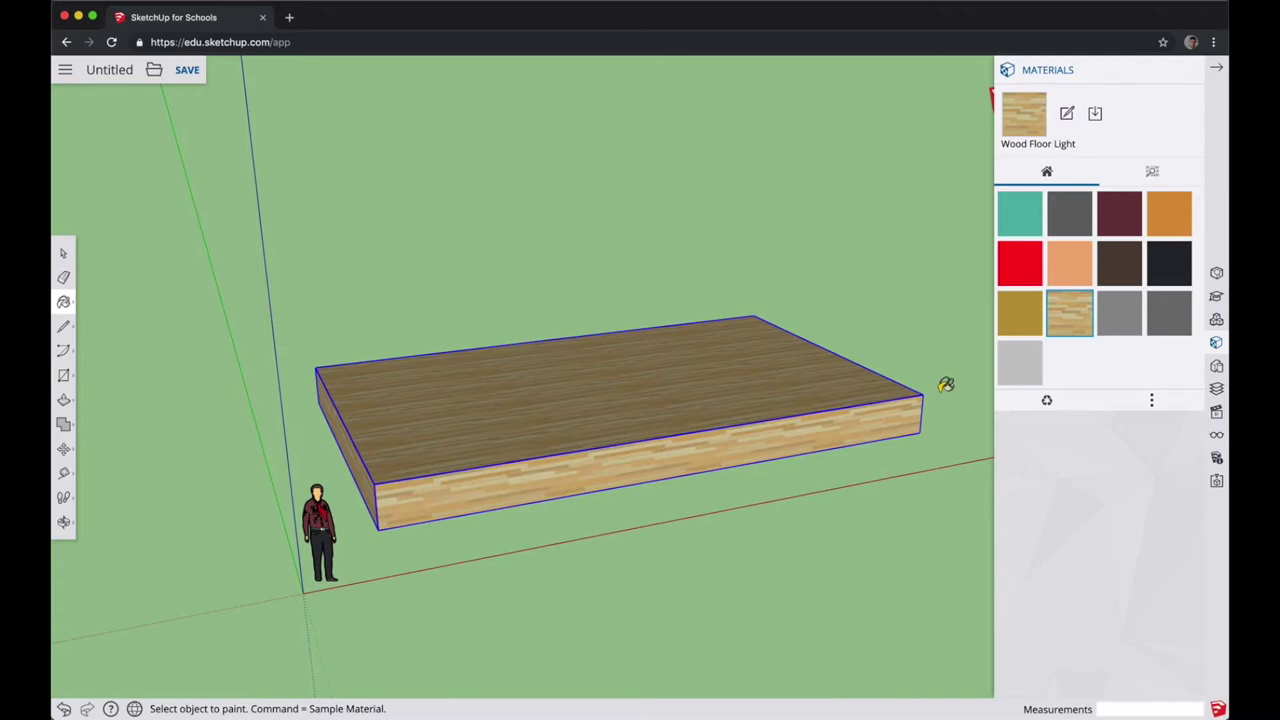
left_click(1215, 72)
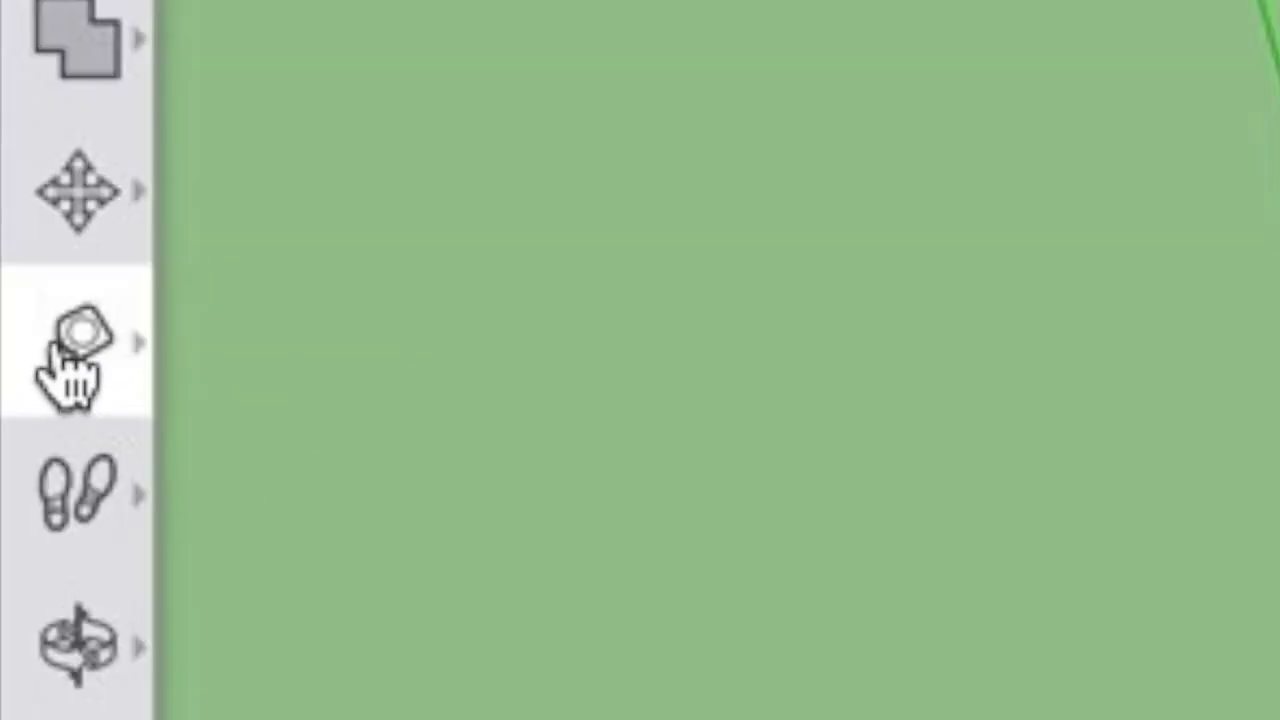
- Place a Tape Measure guide parallel to the stage's short side edge, 20' along the front edge
left_click(55, 348)
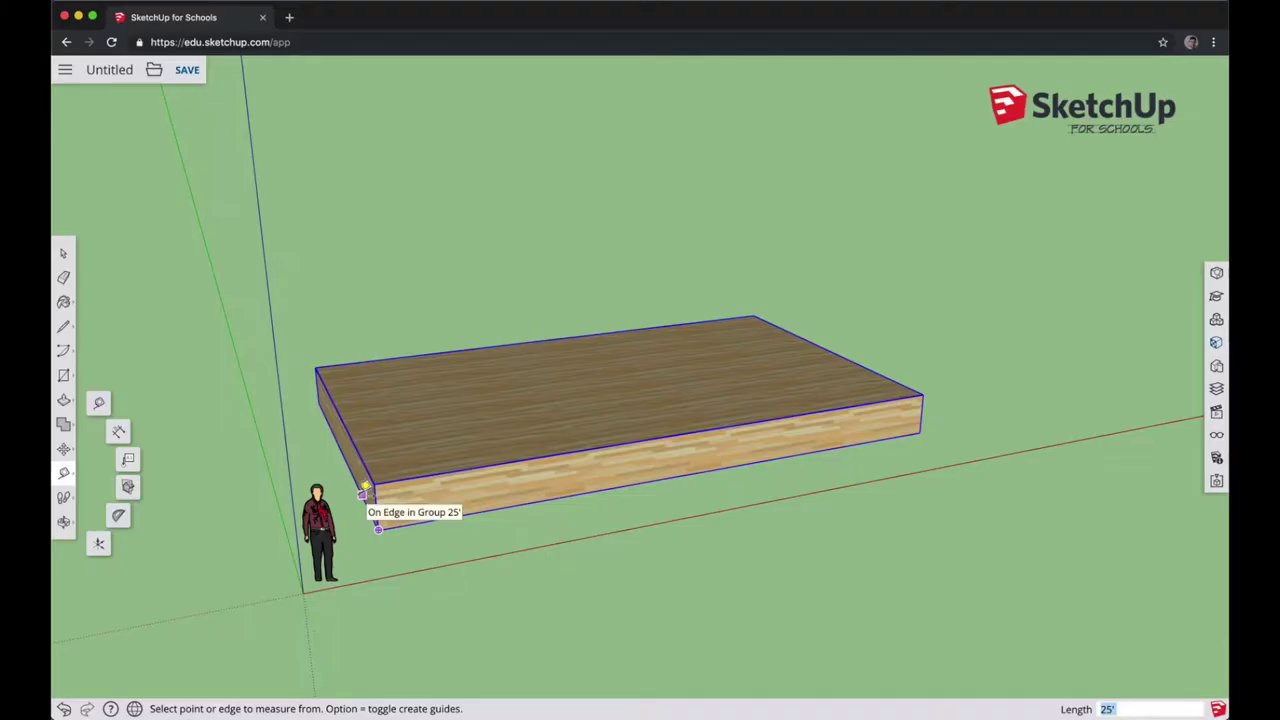
left_click(348, 472)
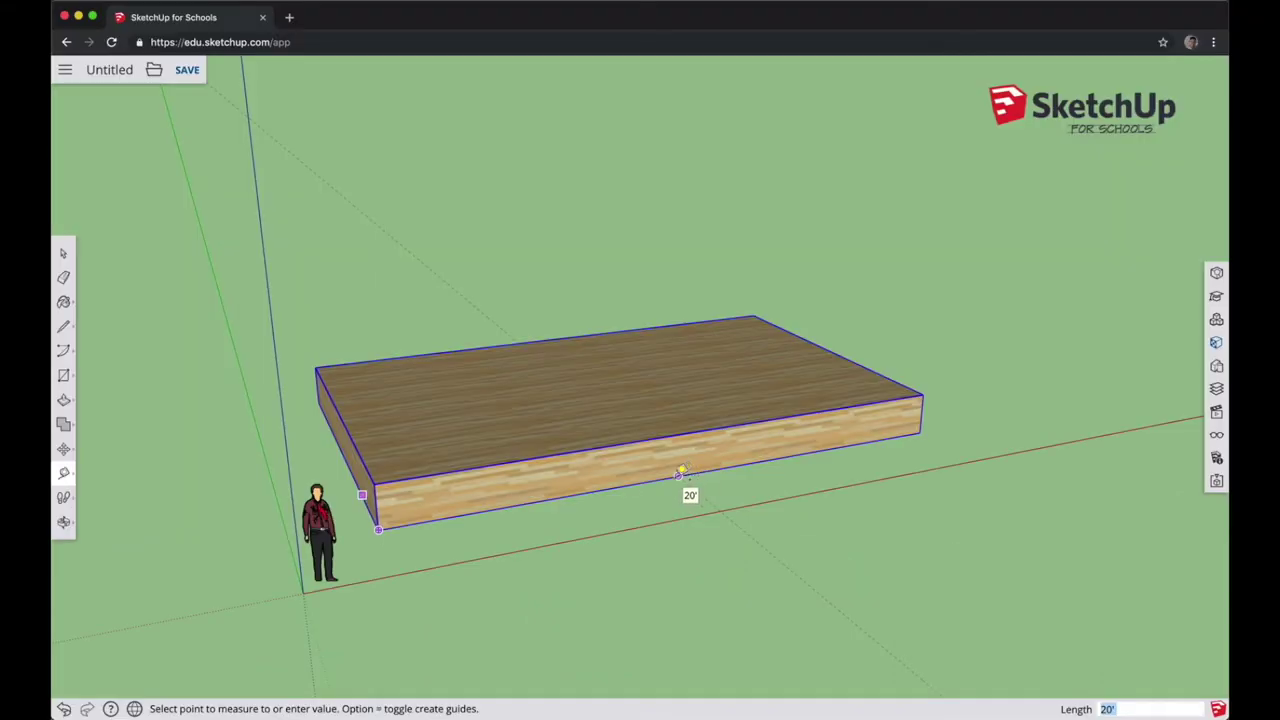
left_click(680, 471)
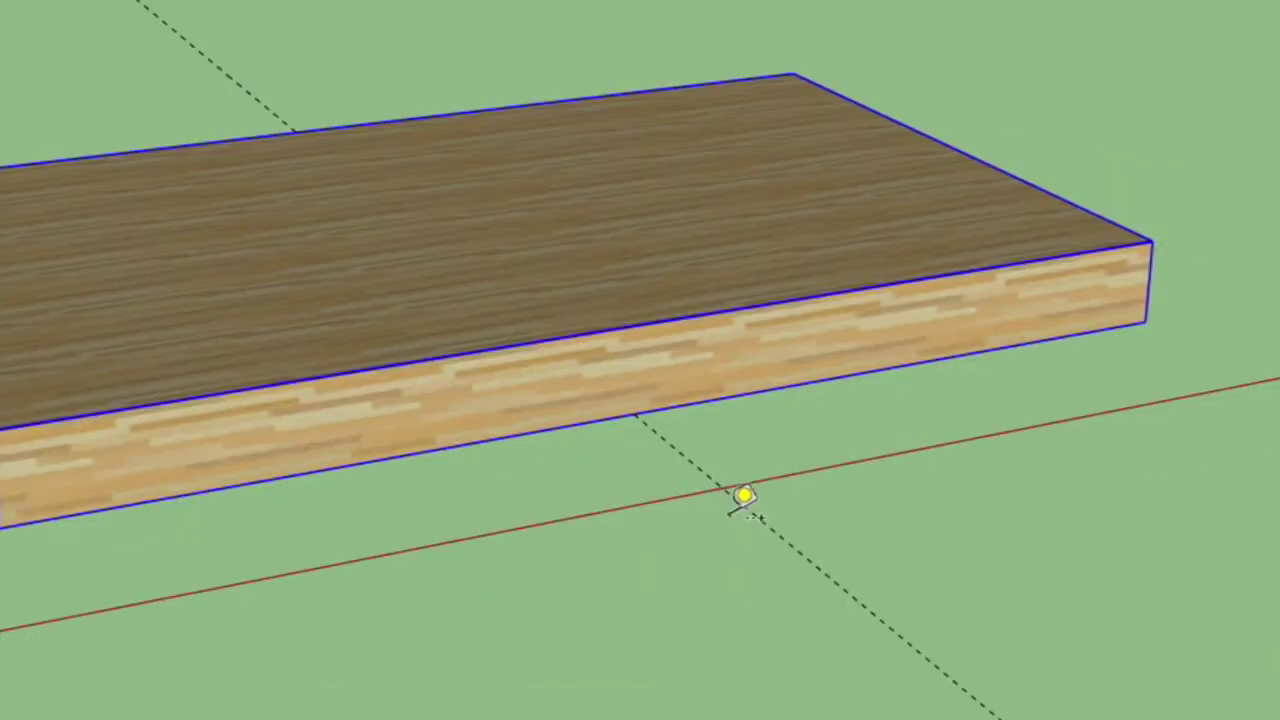
- Add two more parallel guides in front of the stage, spaced 4' apart from the first, and measure between the outer guides
left_click(729, 516)
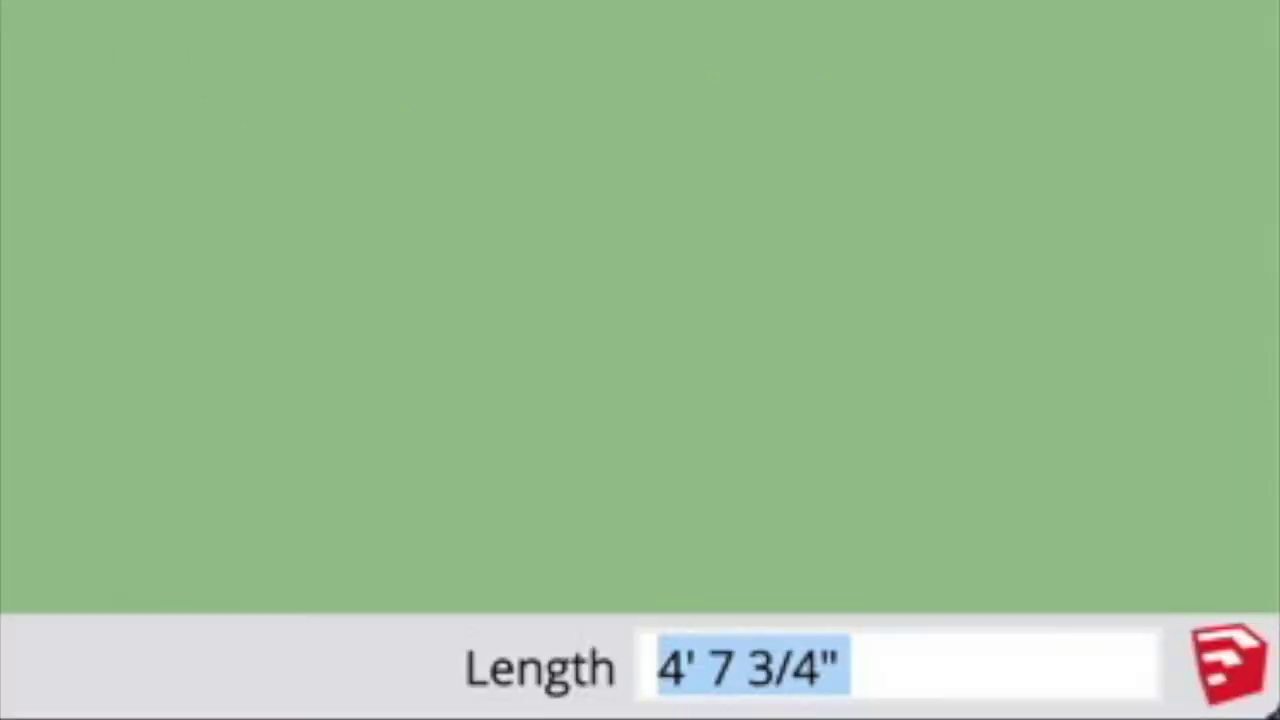
type("4'")
key("Return")
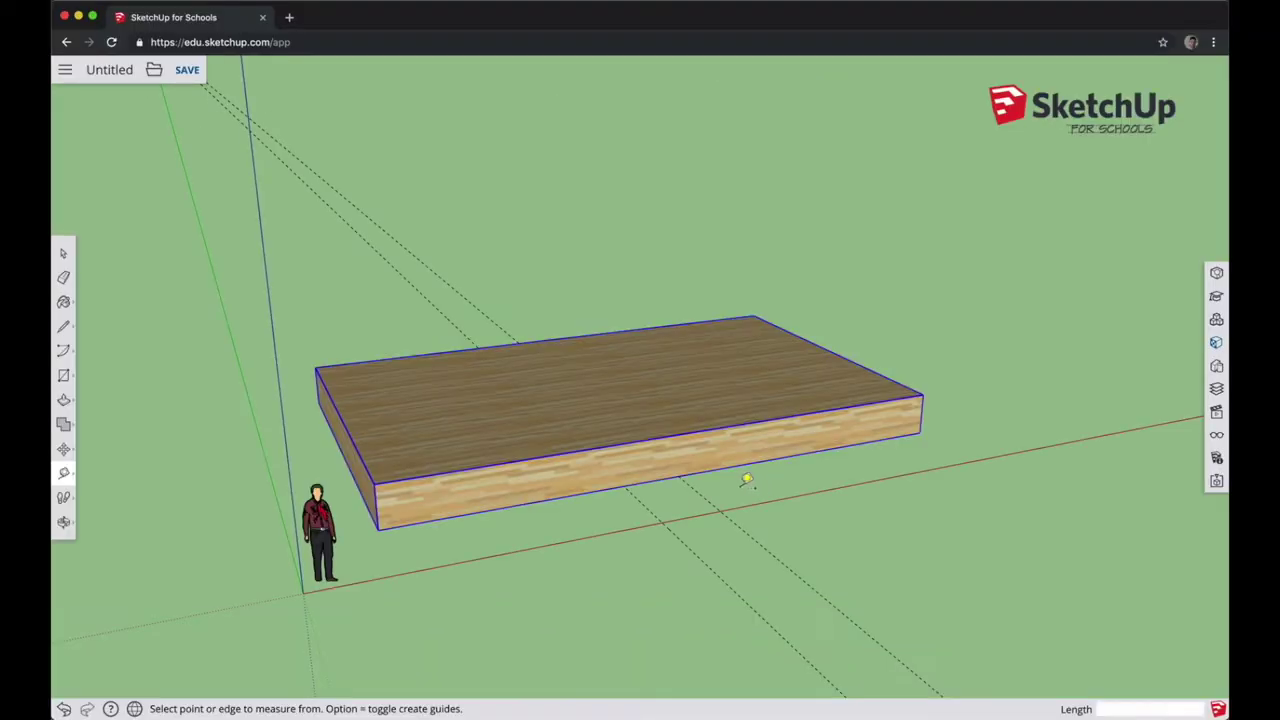
left_click(707, 495)
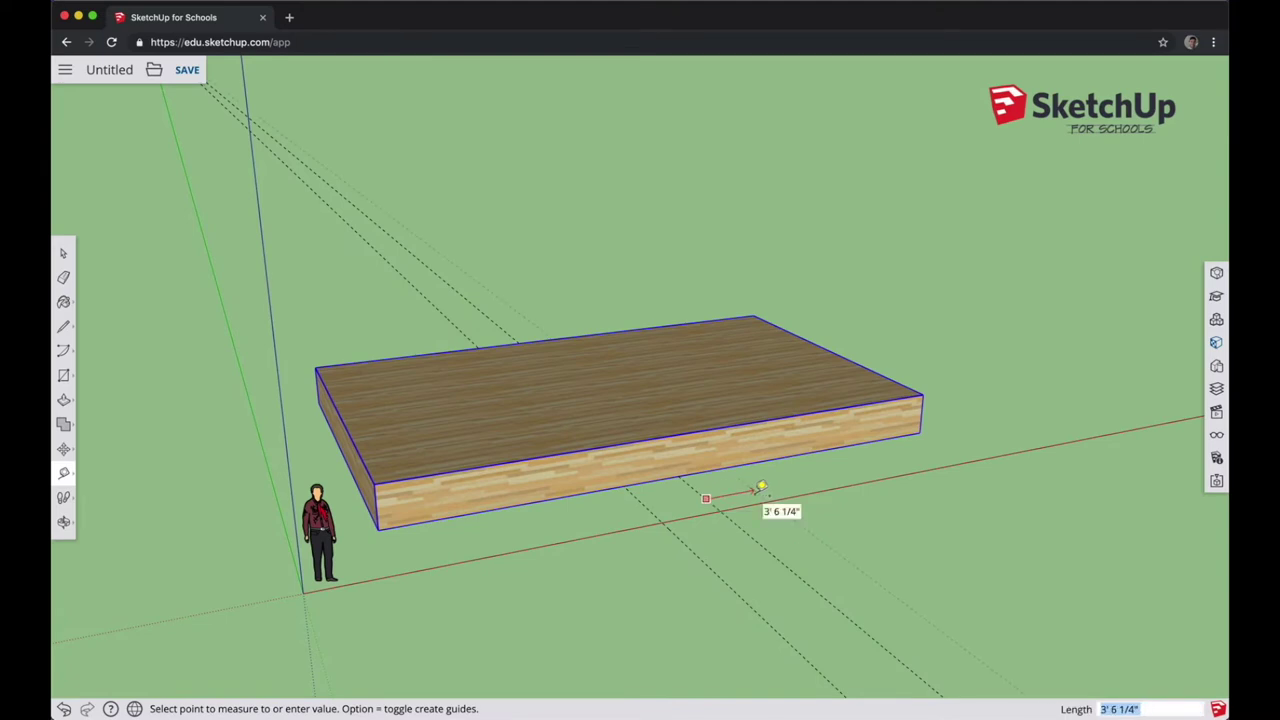
left_click(760, 488)
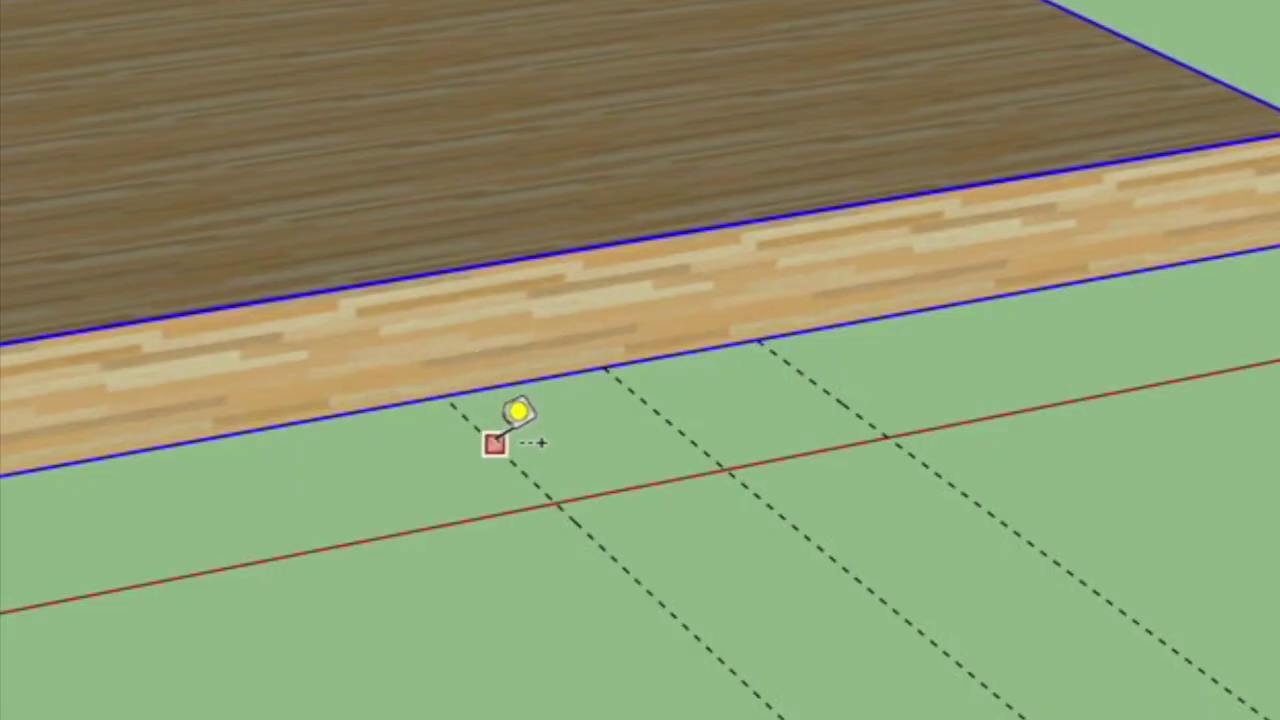
left_click(497, 446)
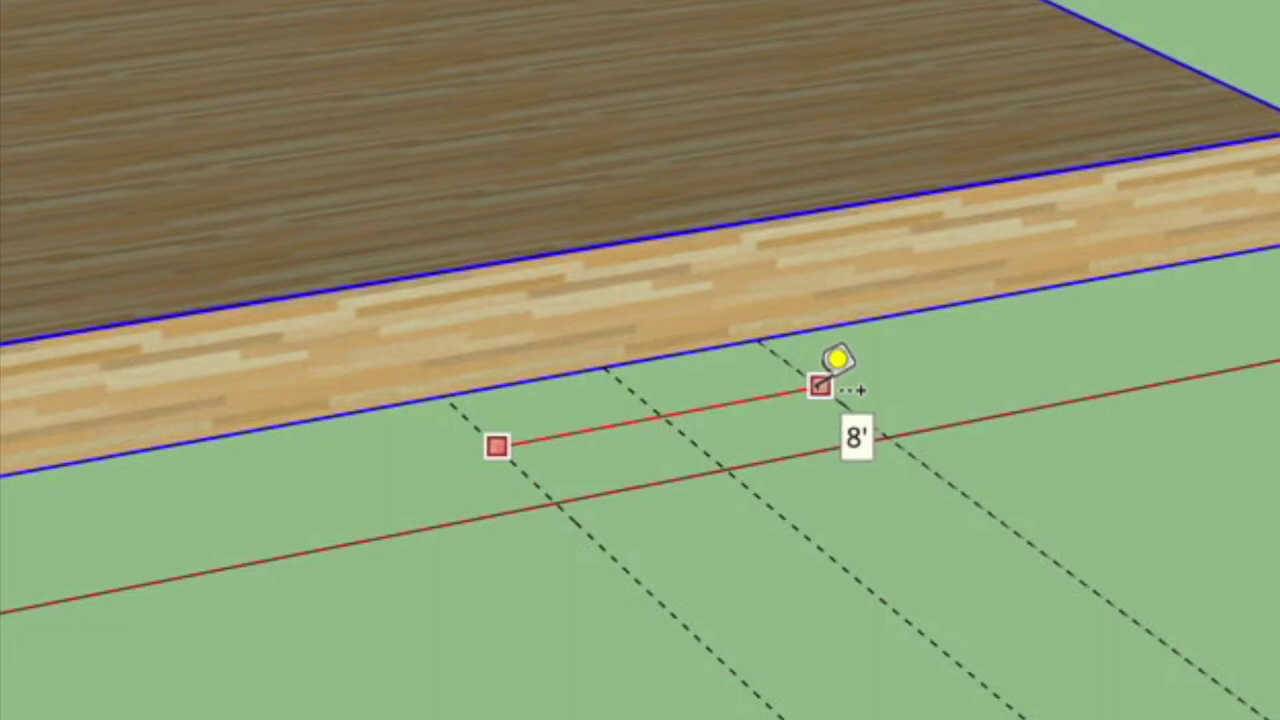
left_click(820, 386)
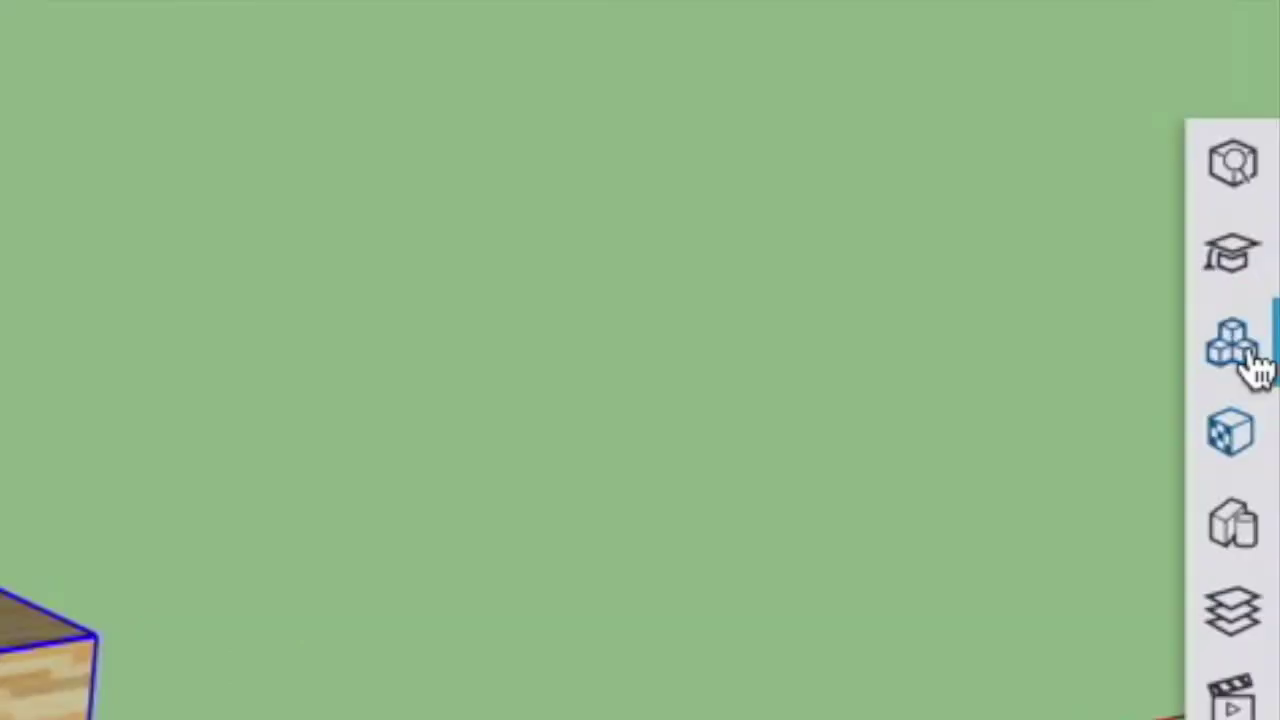
- Search 3D Warehouse components for "#suforschoolsoz"
left_click(1235, 345)
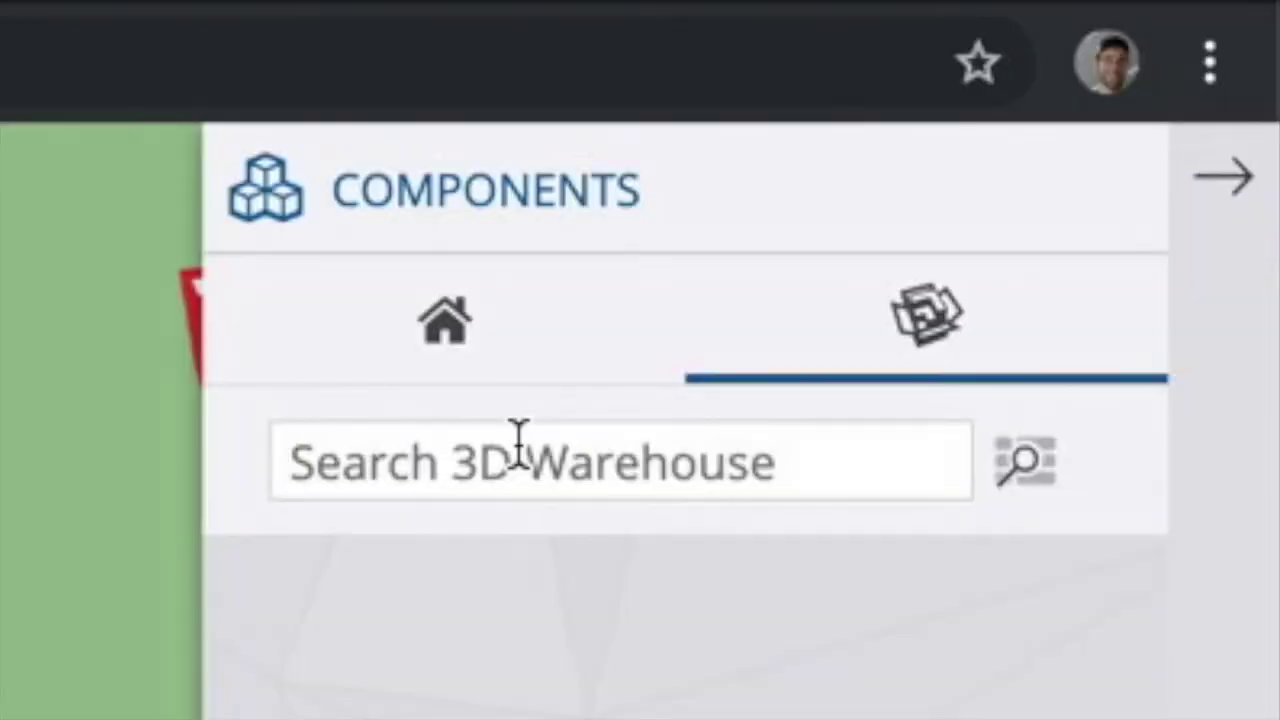
left_click(514, 443)
type("#suforschoolsoz")
key("Return")
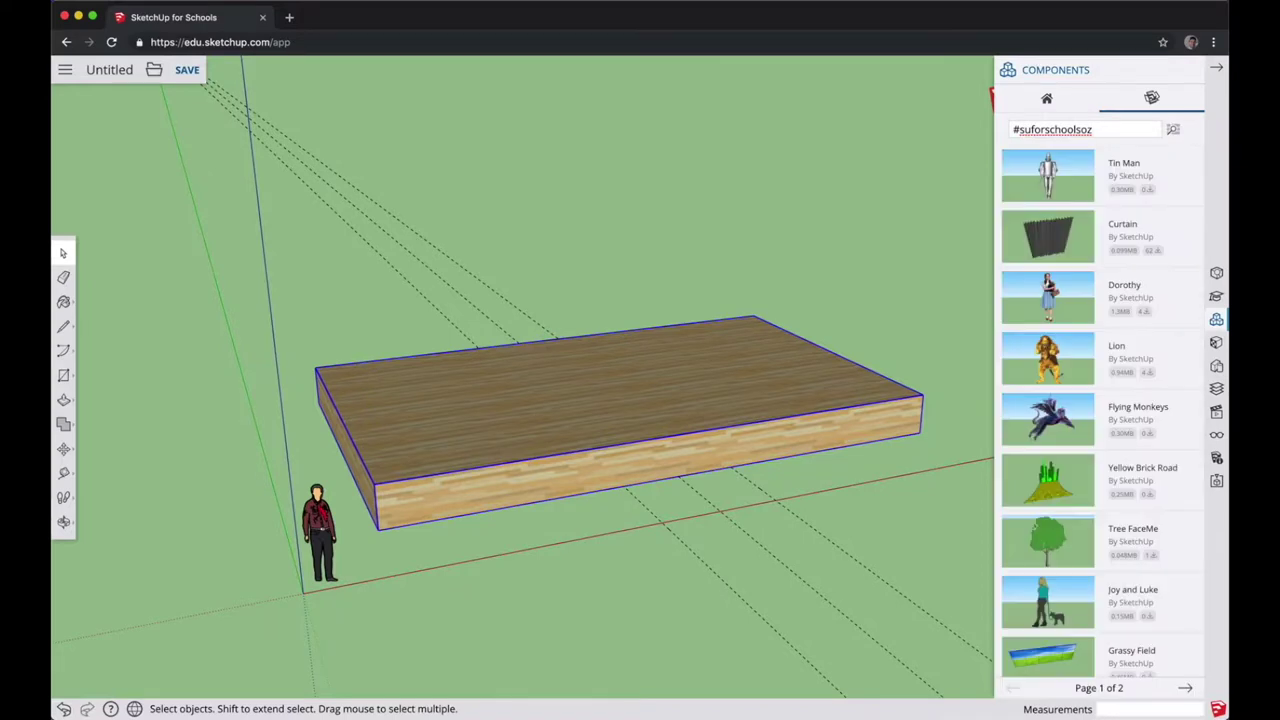
- Insert the Folding Chair component from the search results on the ground in front of the stage, near the red axis
scroll(1137, 342, "down", 5)
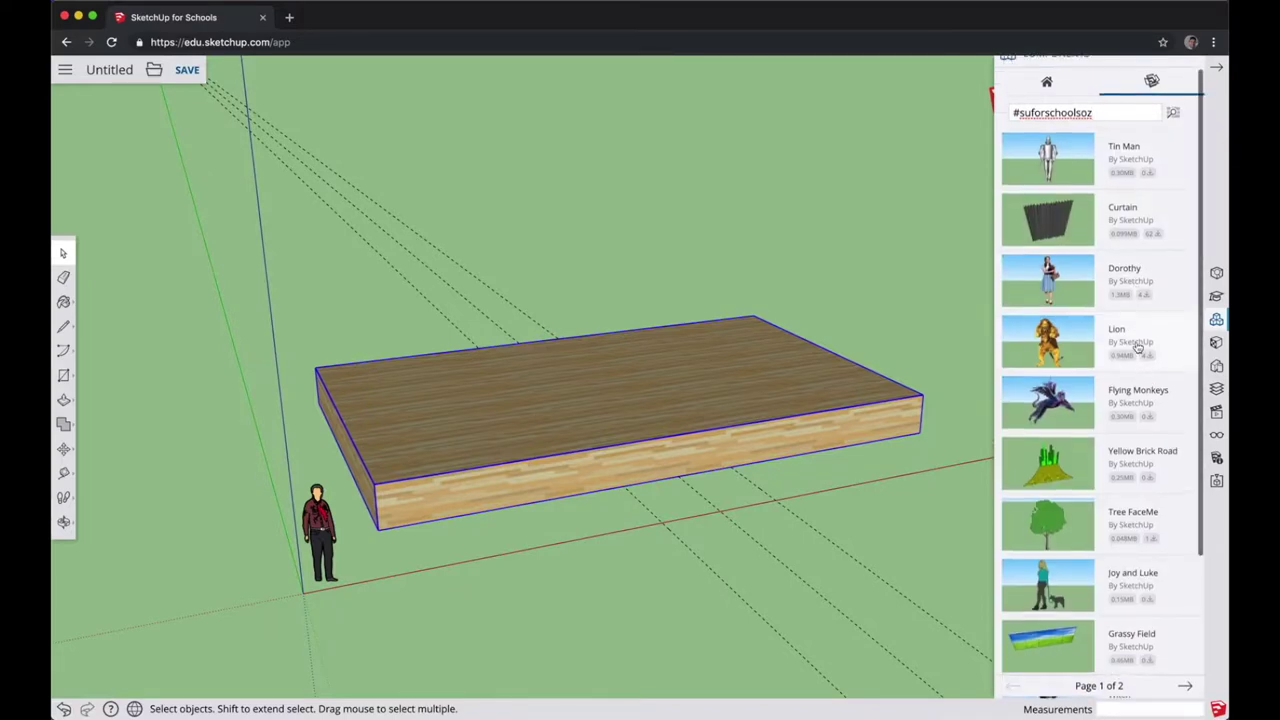
scroll(1137, 345, "down", 2)
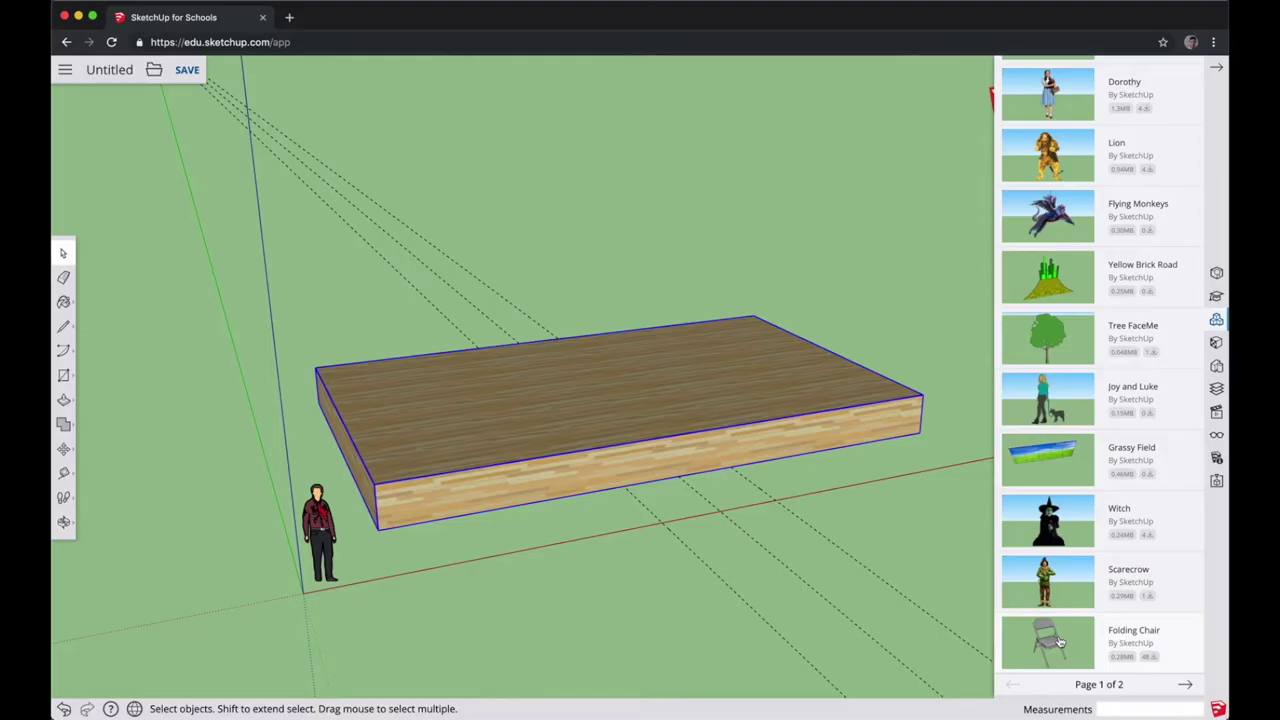
left_click(495, 490)
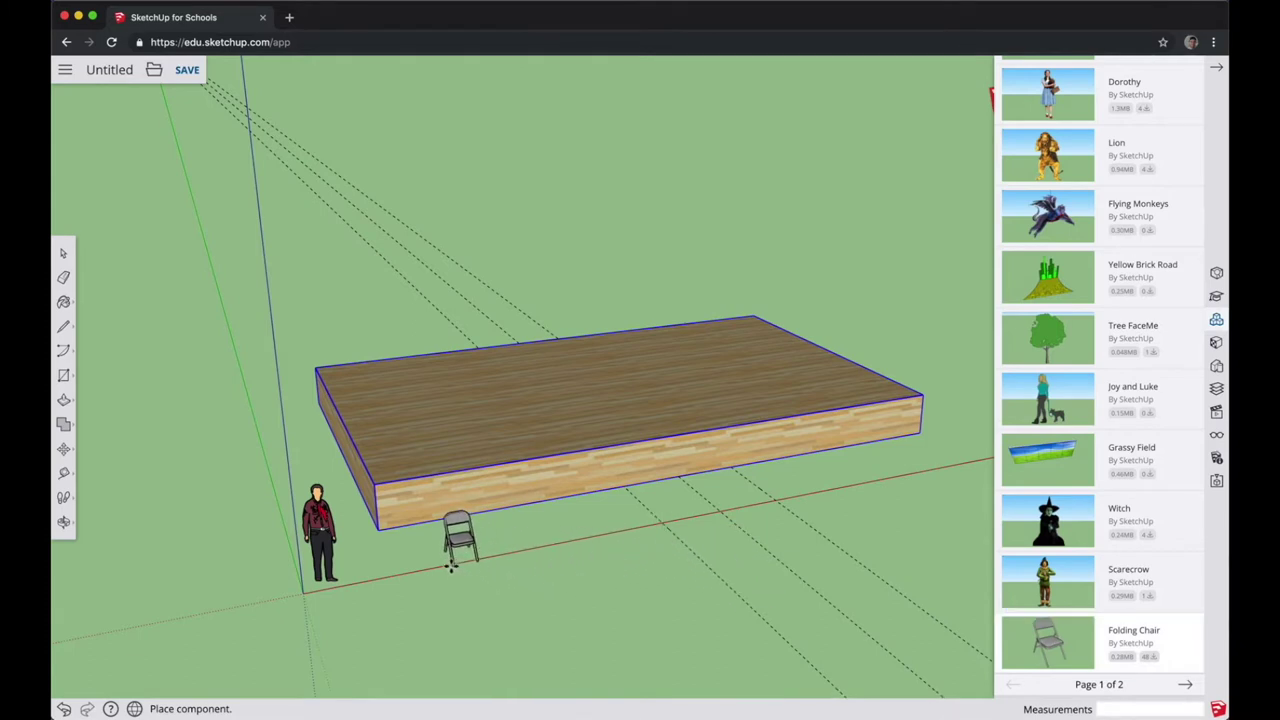
left_click(435, 570)
- Rotate the folding chair about its vertical axis so its seat faces the stage
scroll(500, 571, "up", 4)
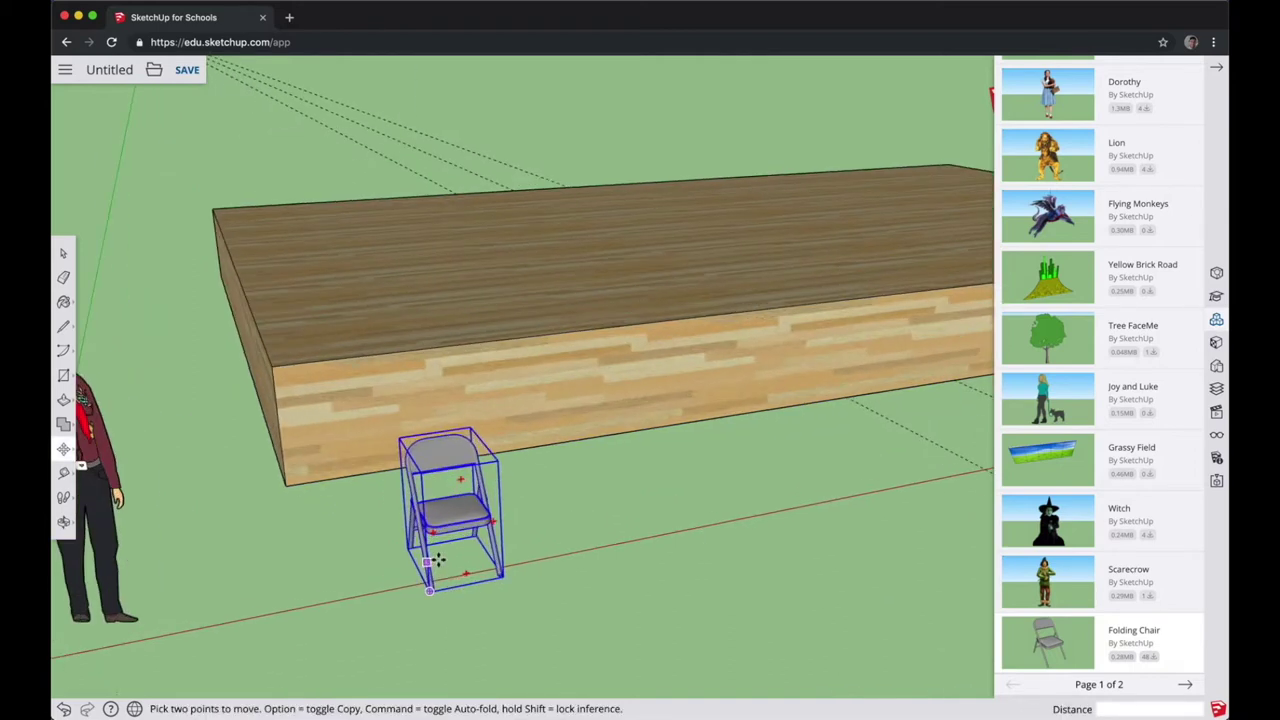
mouse_move(470, 450)
left_click_drag(416, 452, 452, 471)
middle_click_drag(452, 471, 435, 567)
left_click_drag(433, 568, 455, 504)
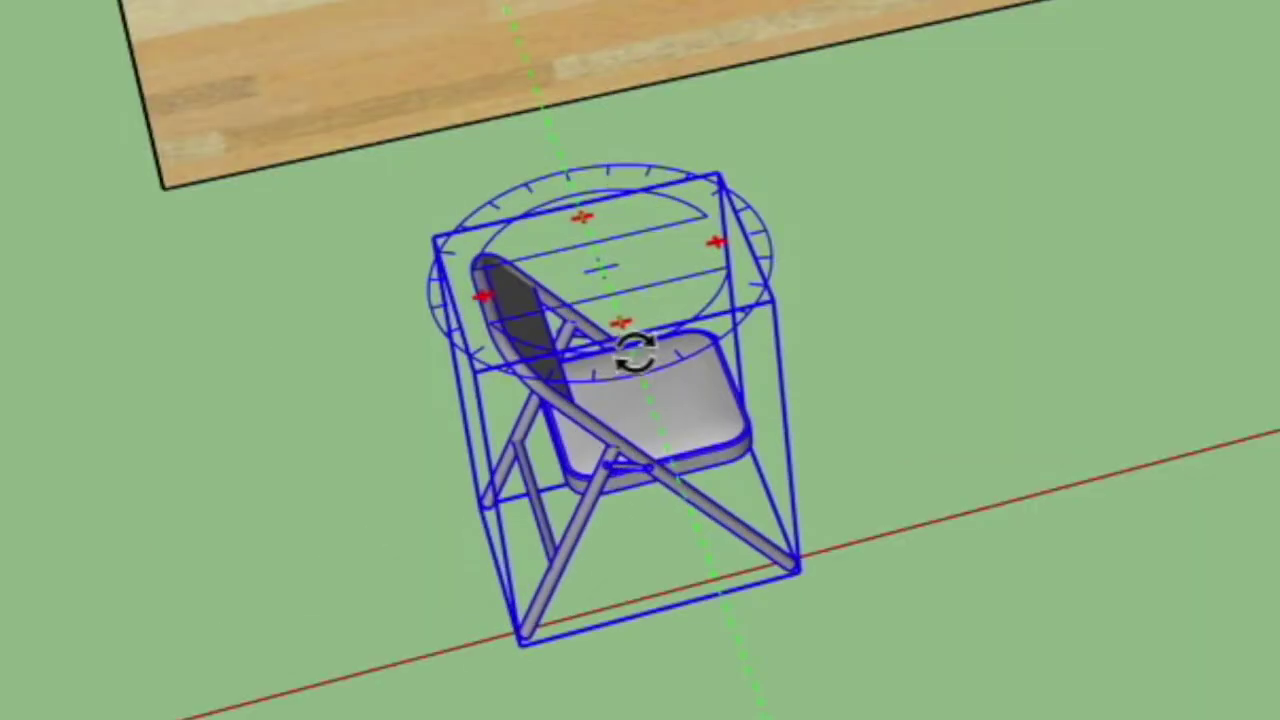
left_click_drag(637, 352, 675, 180)
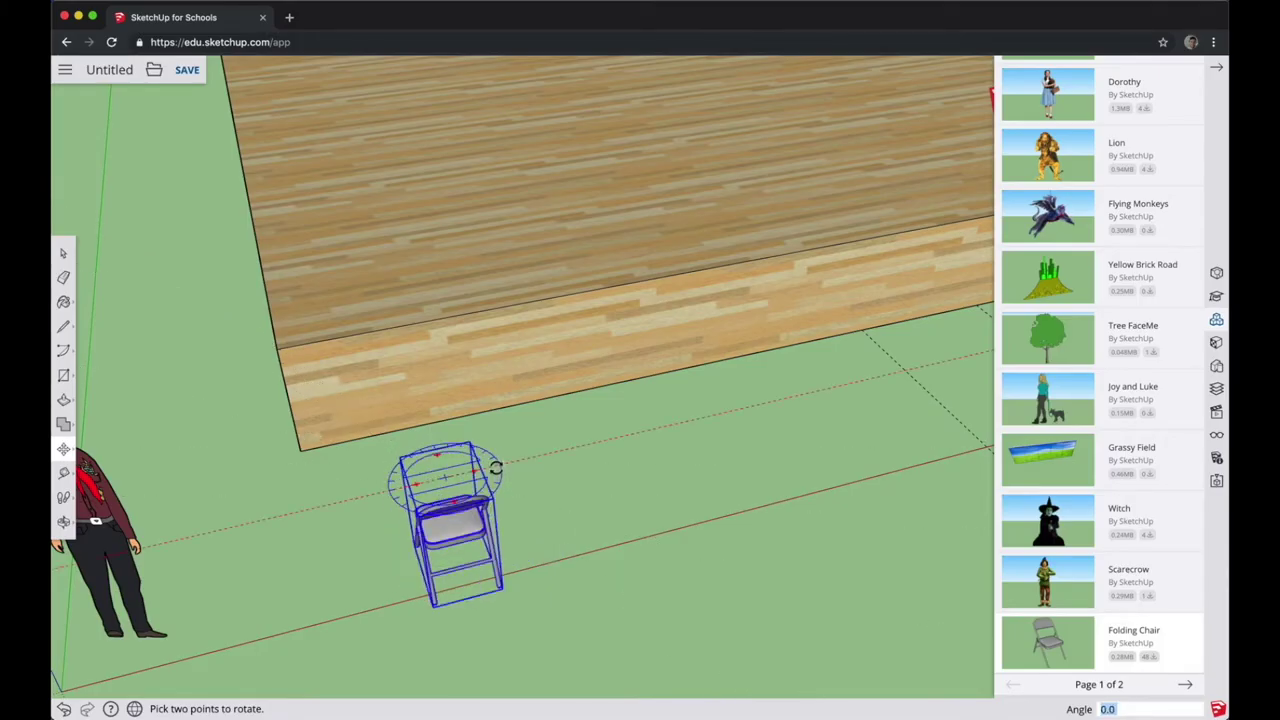
key("Escape")
key("m")
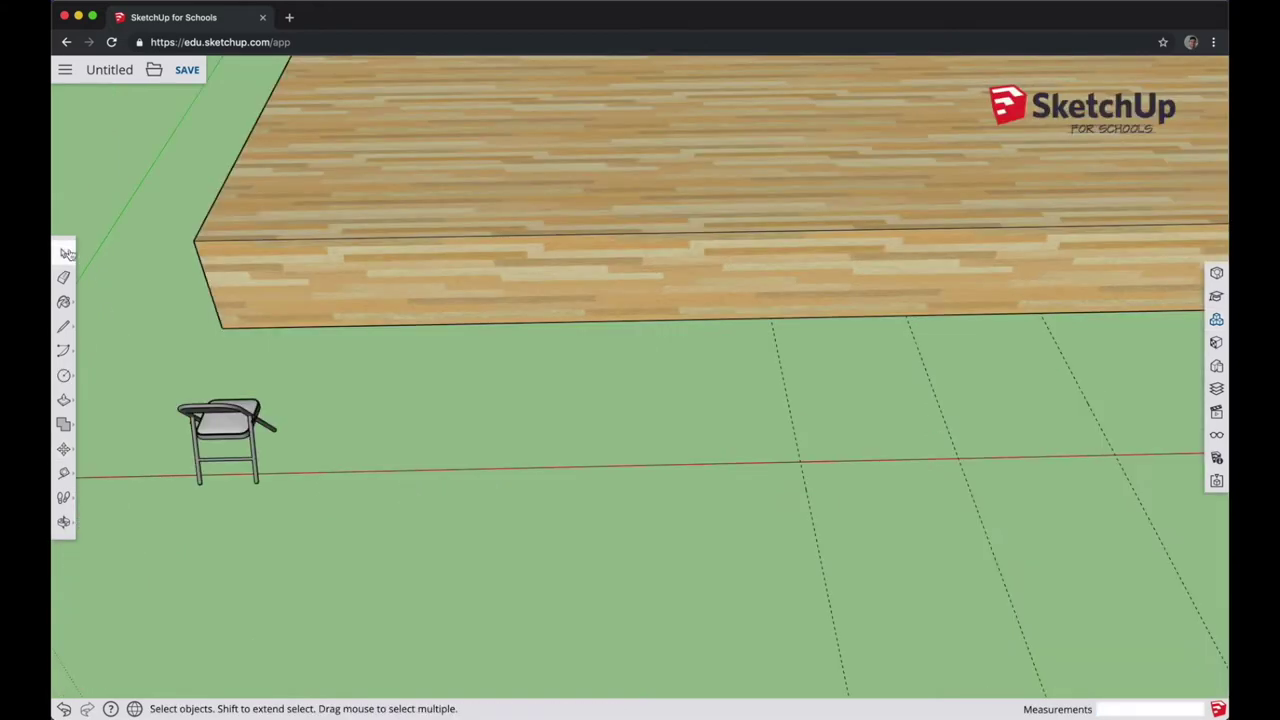
- Copy the folding chair about 13' along the red axis, just short of the first guide
left_click(198, 422)
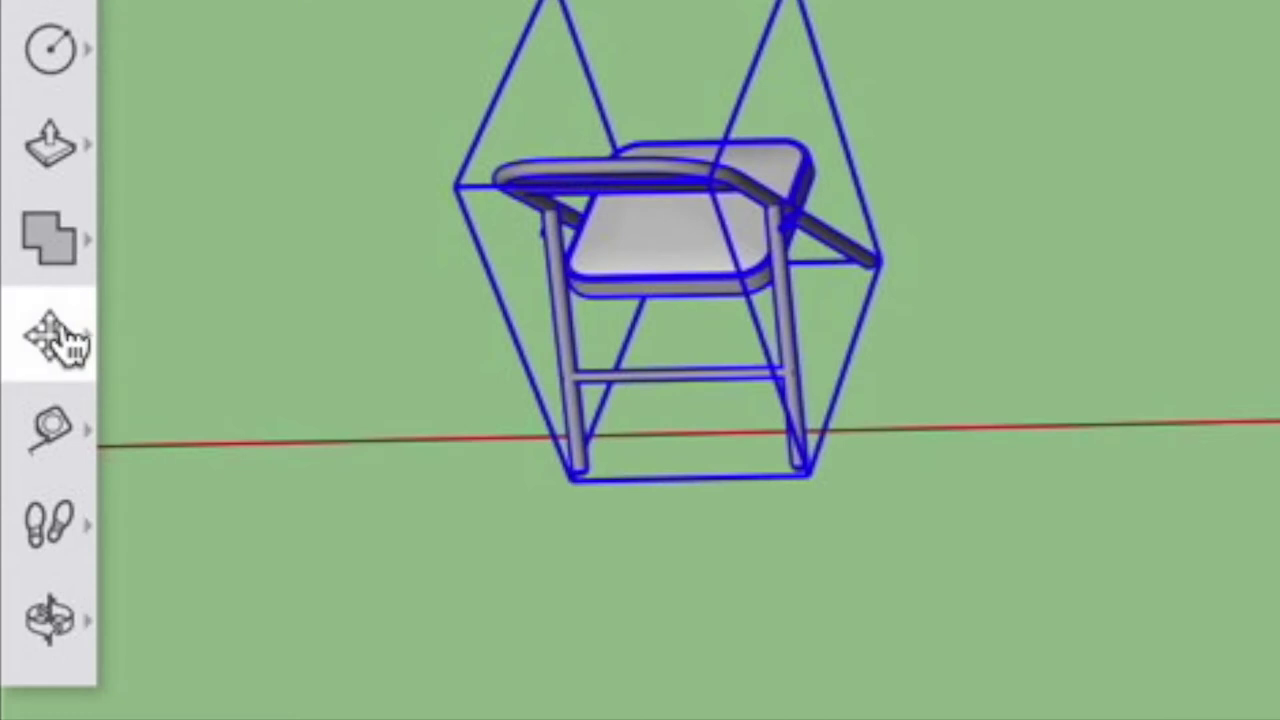
left_click(62, 338)
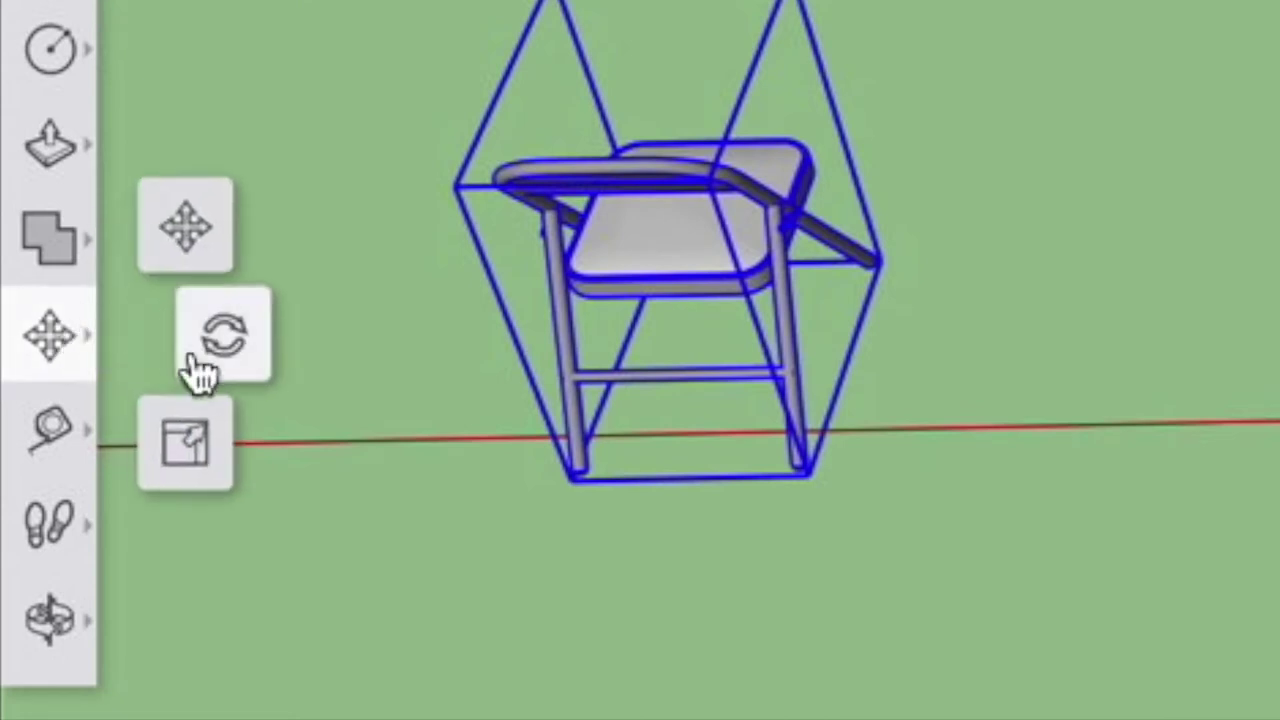
left_click(195, 256)
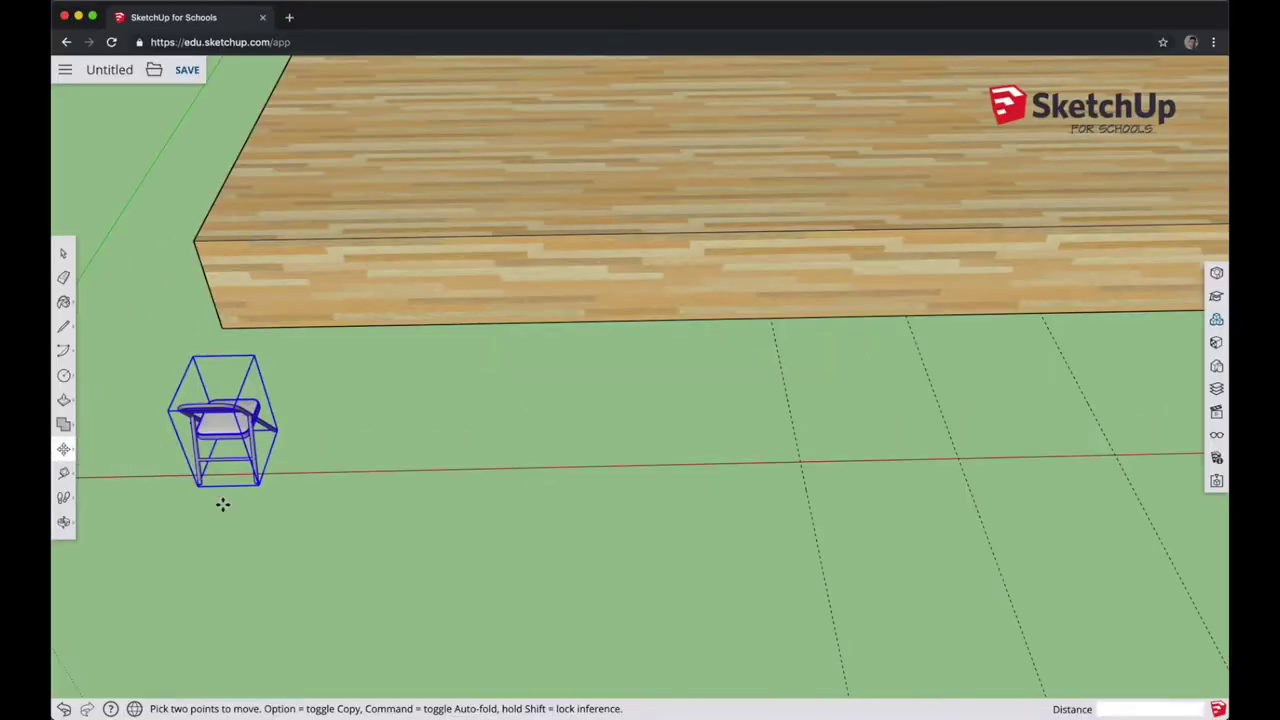
left_click(222, 504)
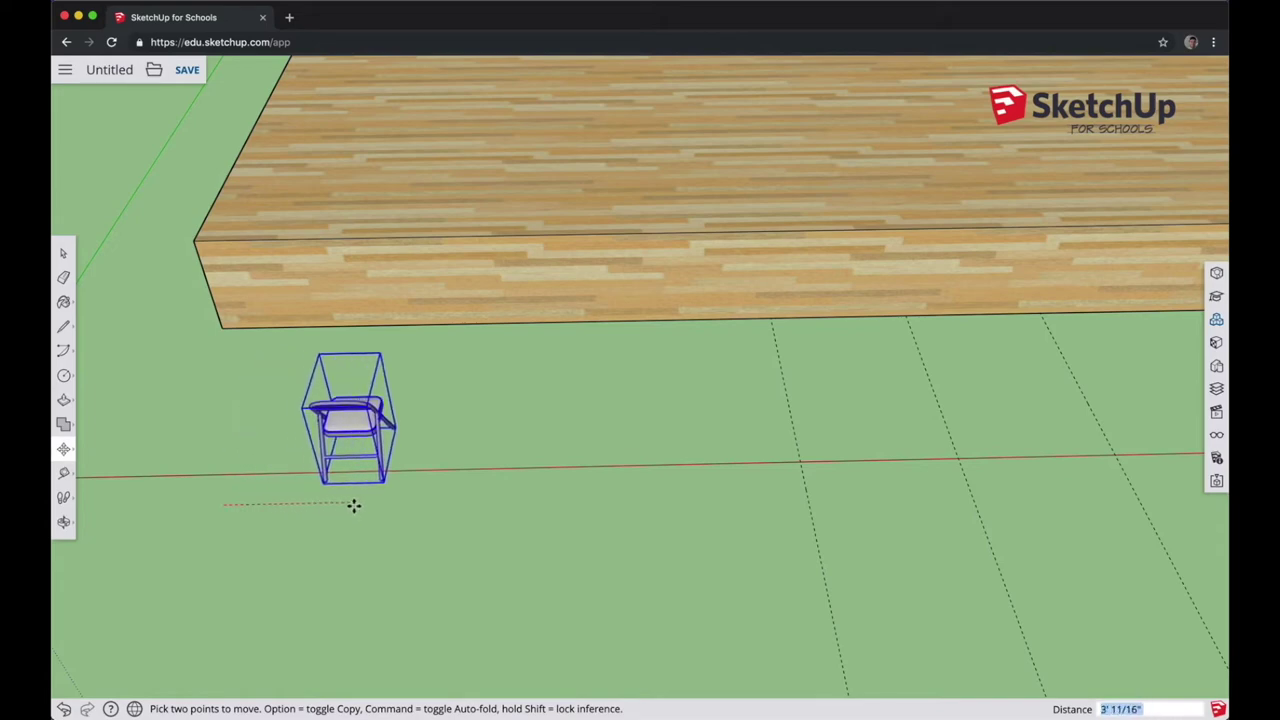
key("alt")
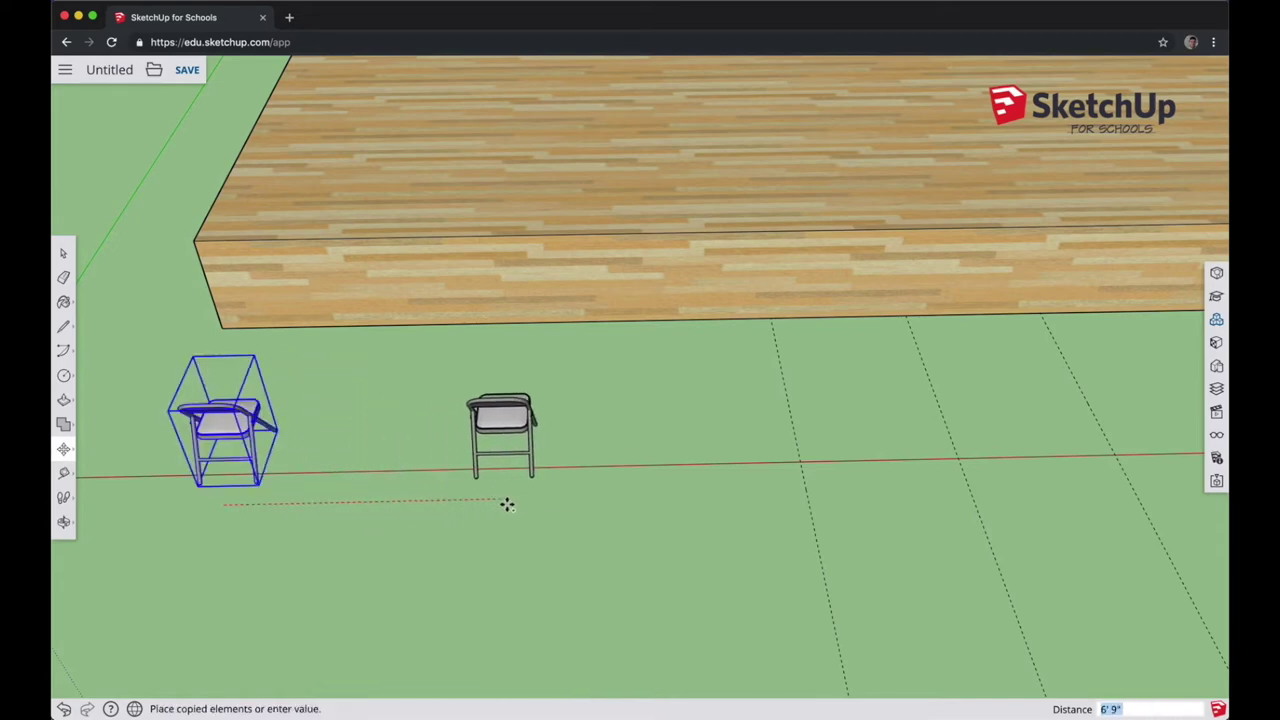
left_click(759, 497)
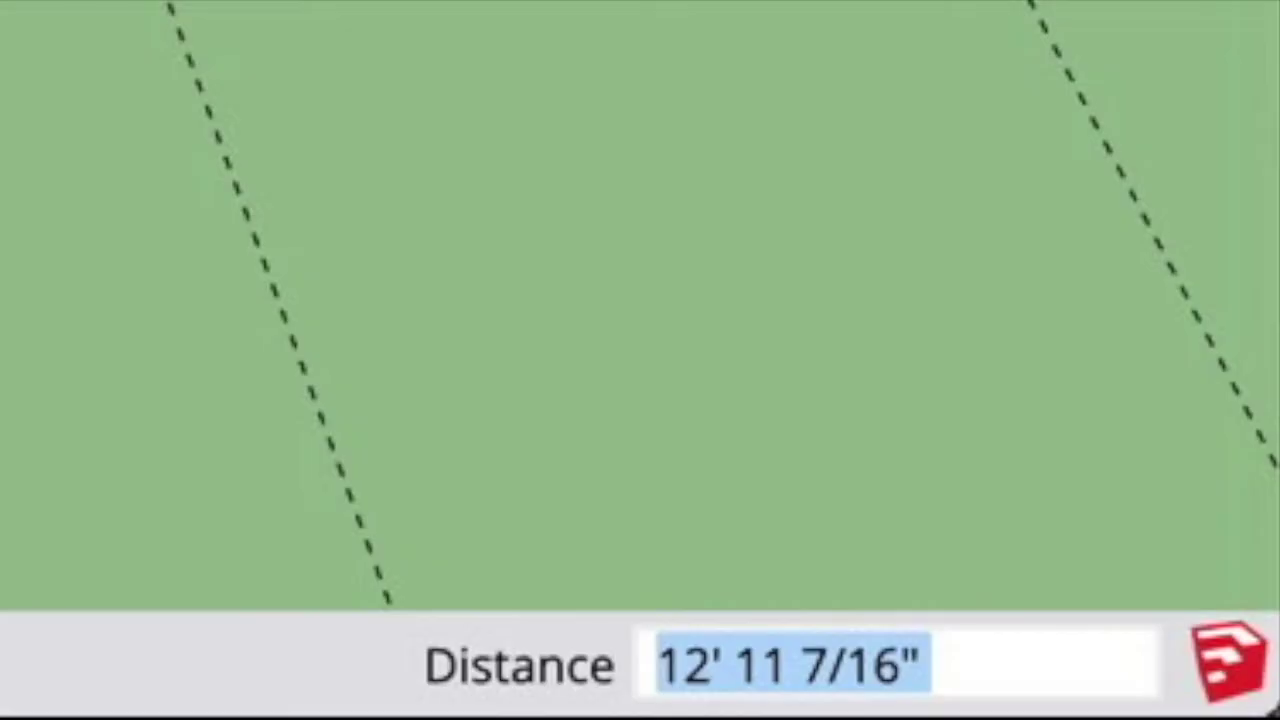
- Try filling the gap between the two chairs with evenly spaced copies using the array divisions /3, /4 and /5
type("/")
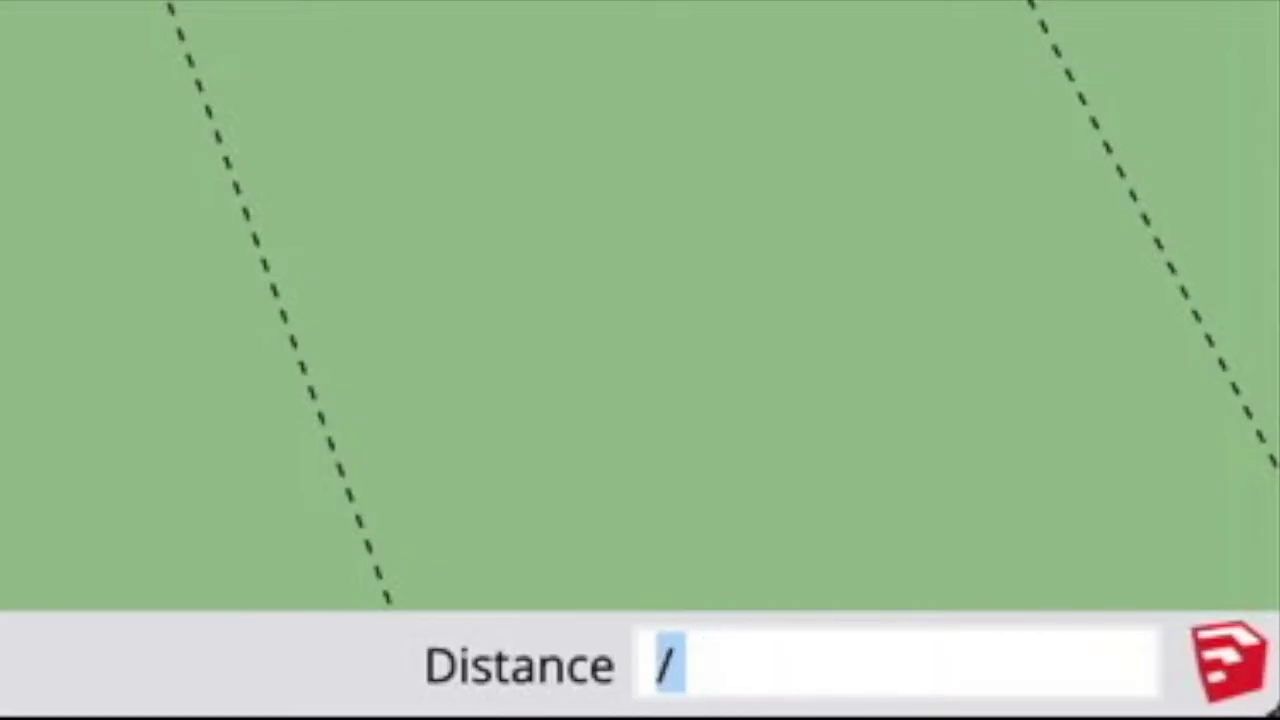
type("3")
key("Return")
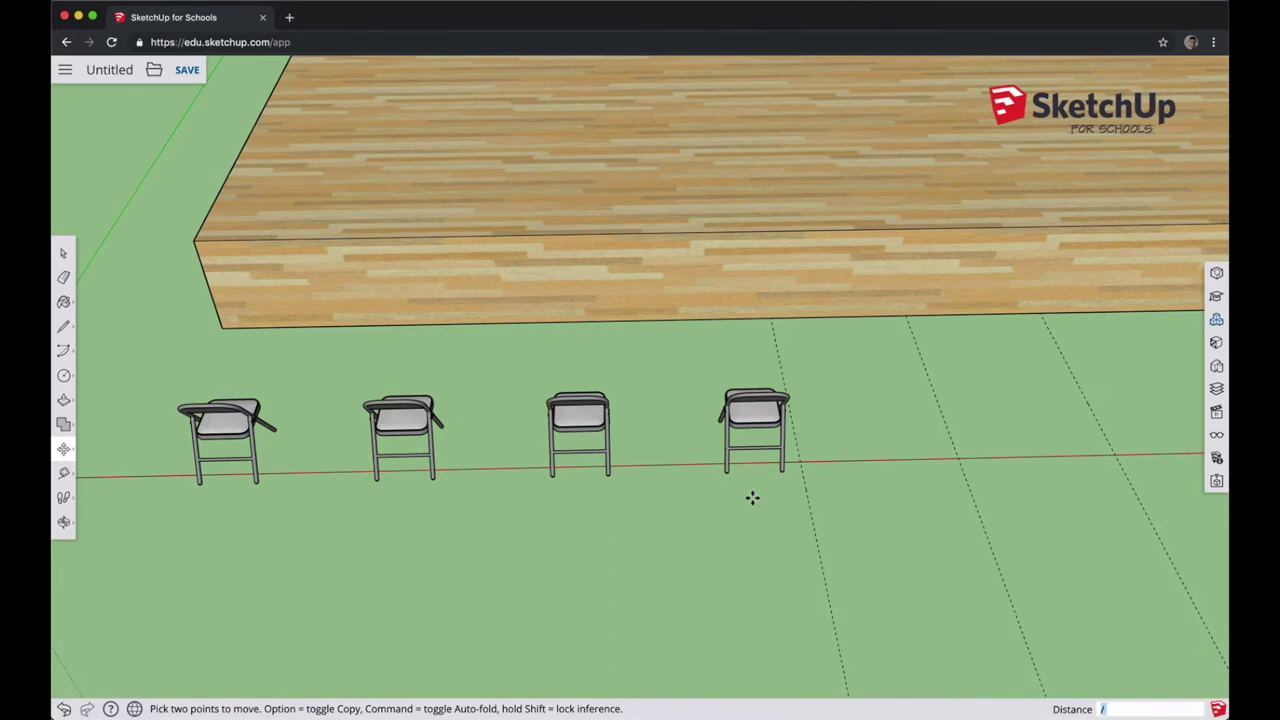
key("Return")
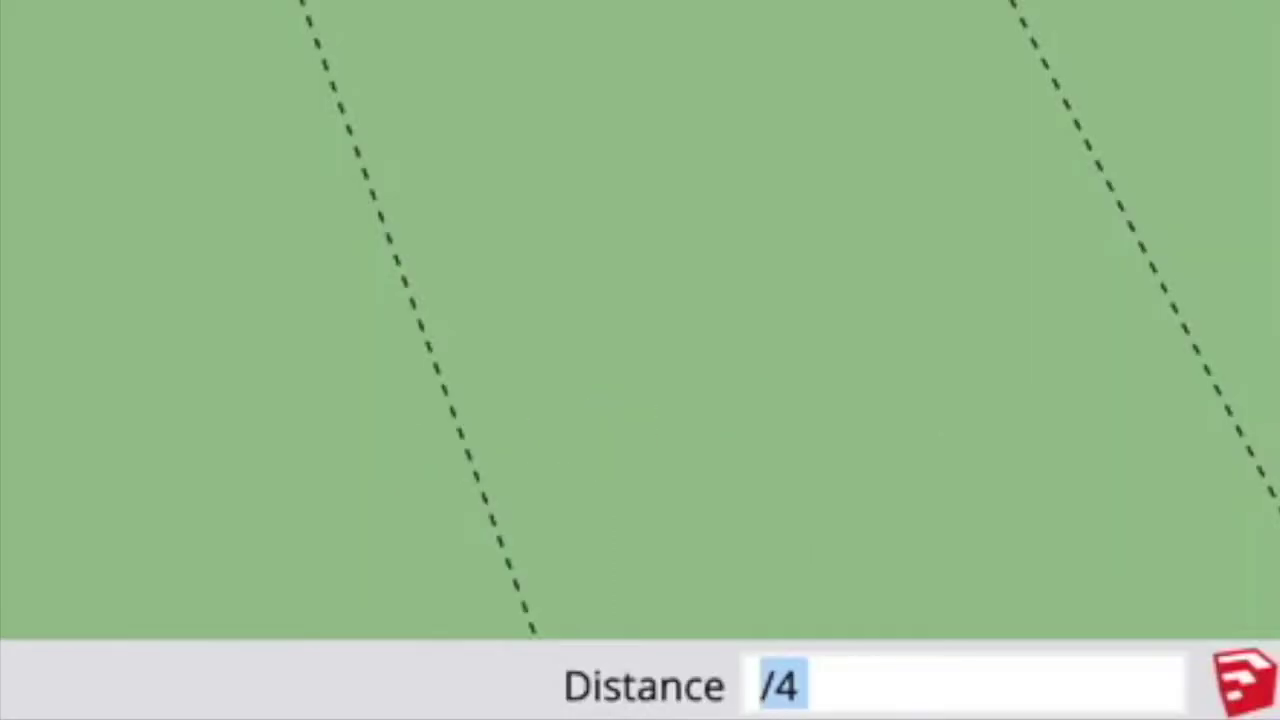
type("/5/6")
key("Return")
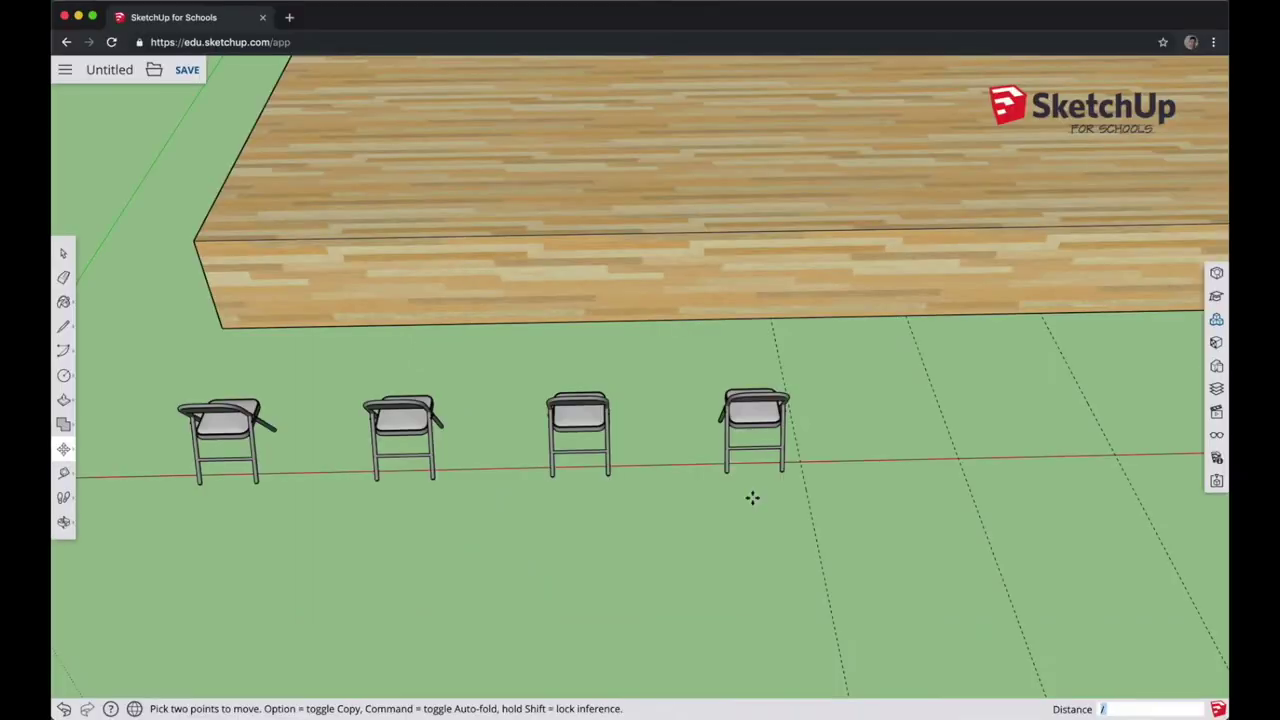
key("Return")
type("/5")
key("Return")
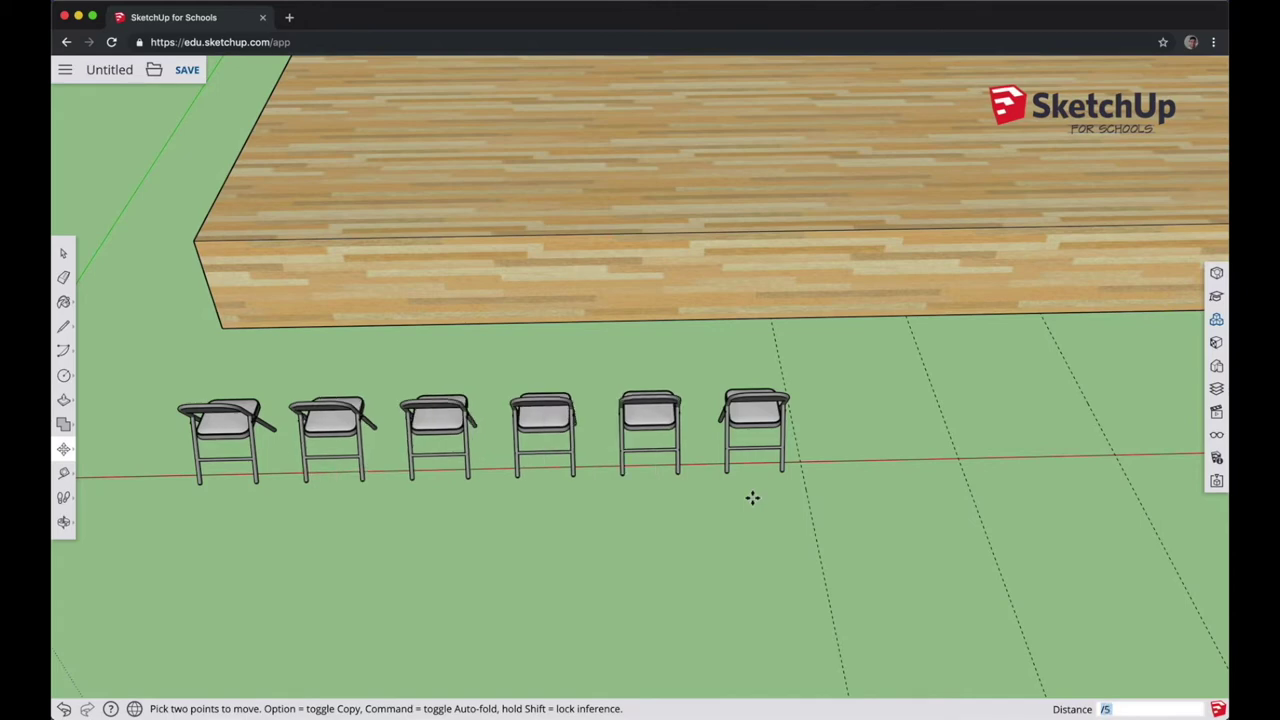
- Fill the gap between the two end chairs with evenly spaced copies using the array division /7
type("/6")
key("Return")
type("/7")
key("Return")
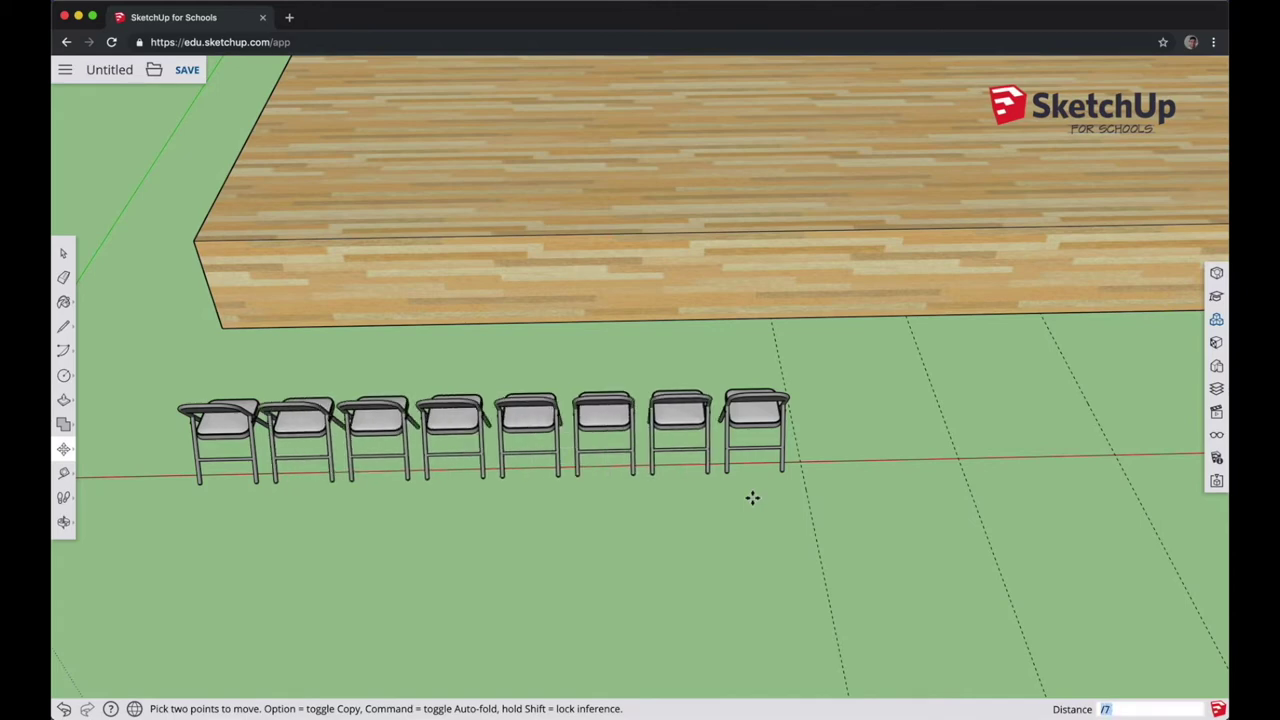
- Select the whole row of chairs and copy it about 3' 1 9/16" along the green direction, away from the stage
key("space")
scroll(283, 380, "down", 3)
left_click_drag(262, 356, 833, 536)
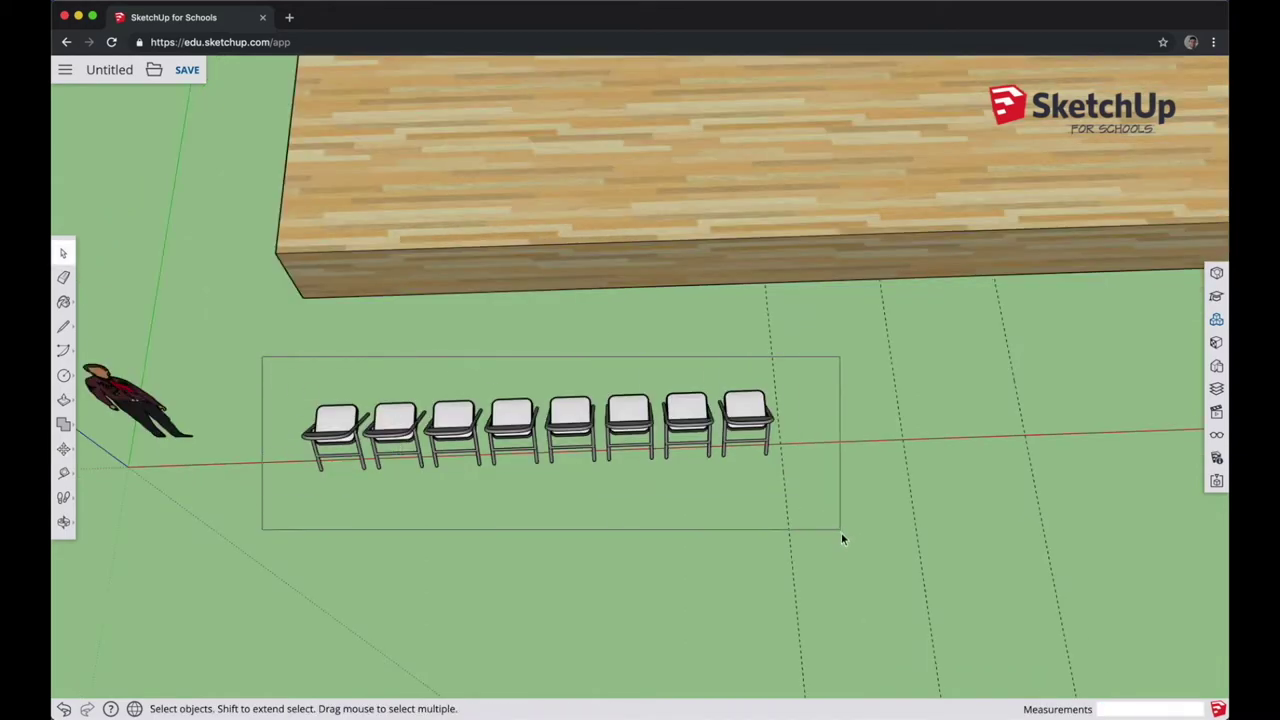
middle_click_drag(824, 519, 396, 345)
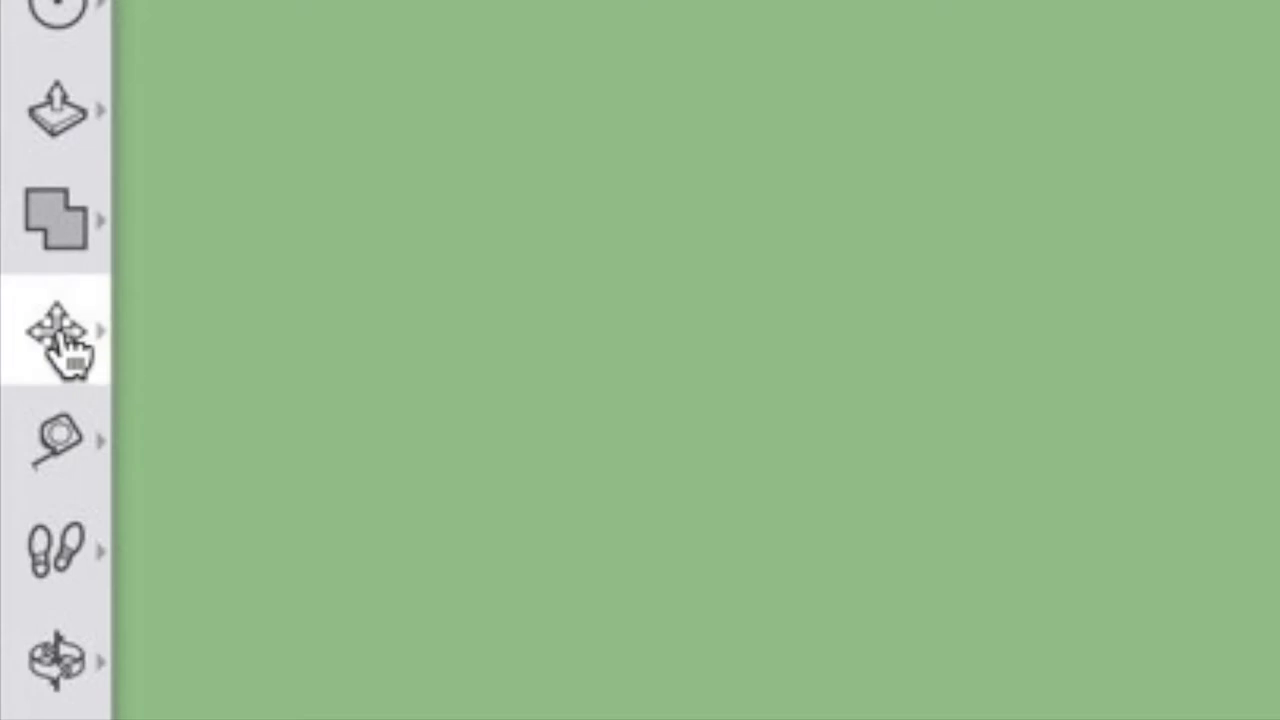
left_click(62, 448)
left_click(196, 240)
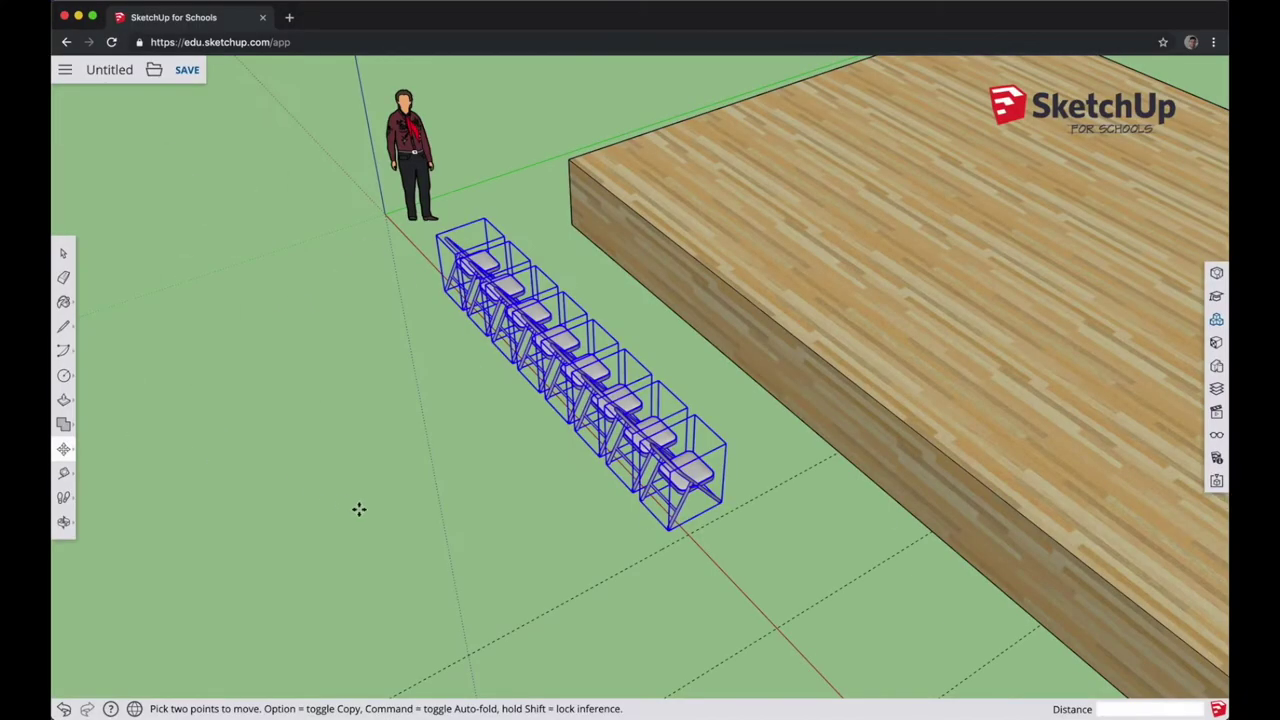
left_click(698, 528)
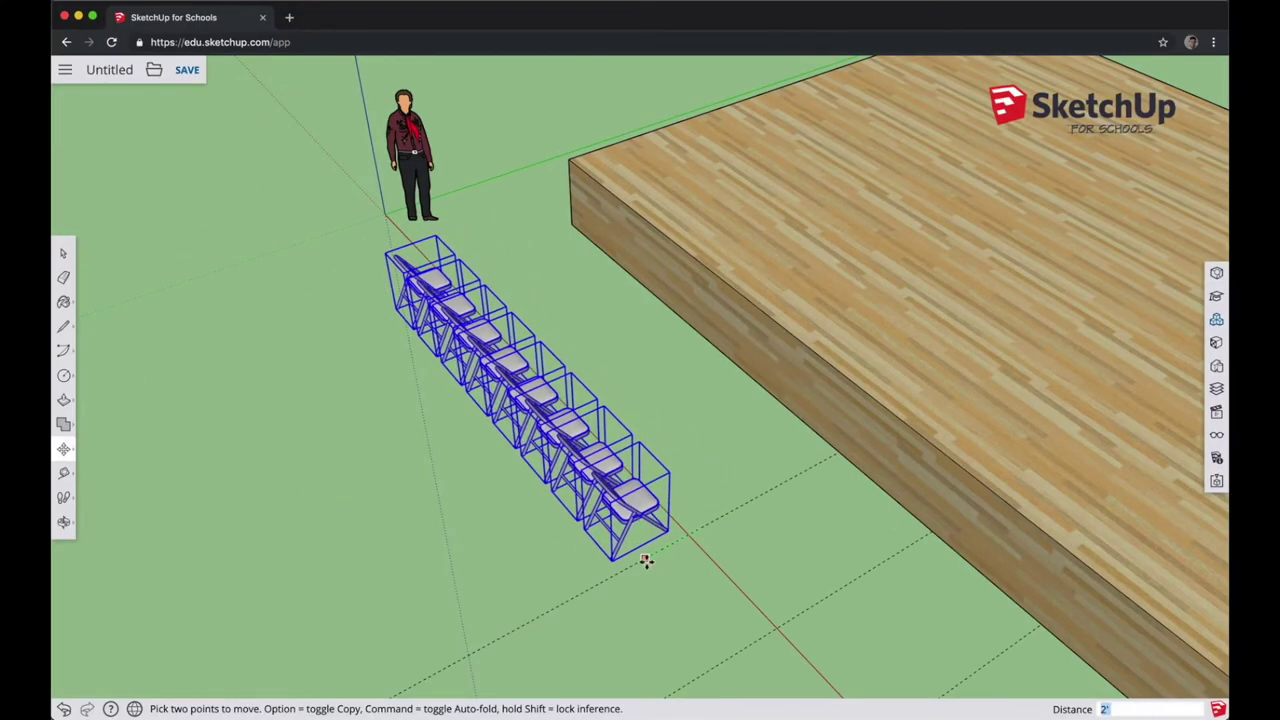
key("alt")
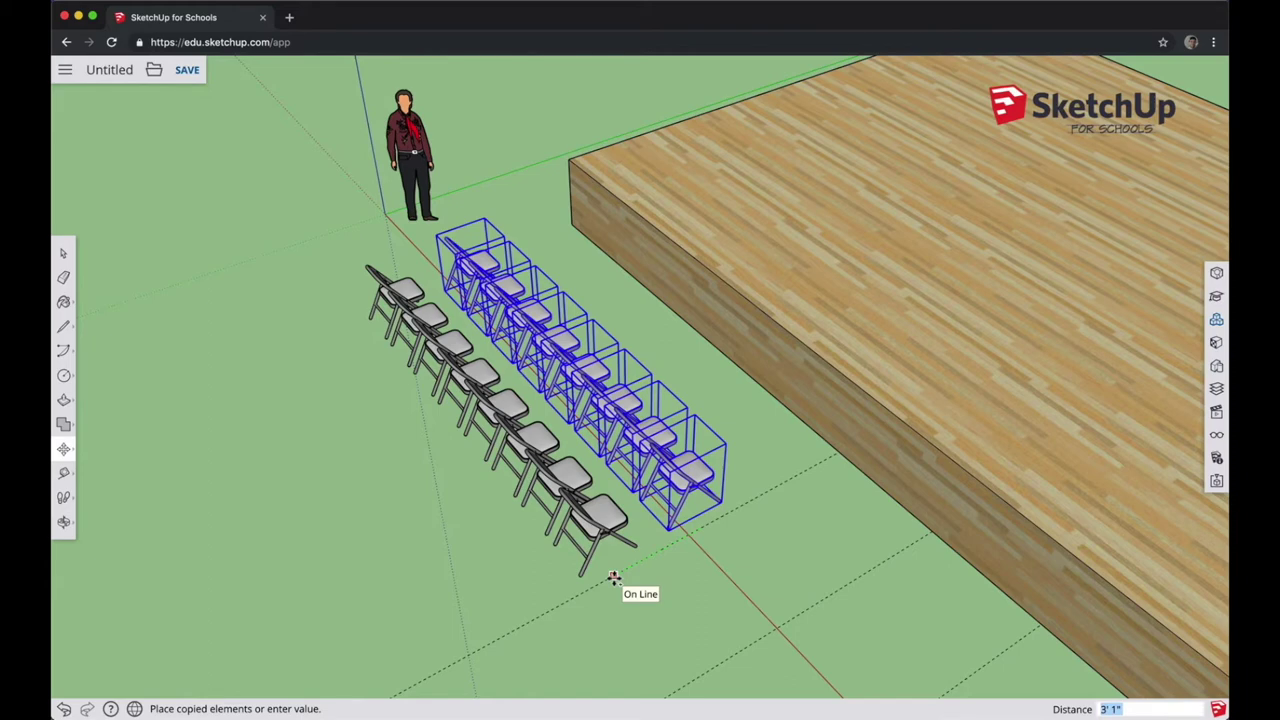
left_click(613, 578)
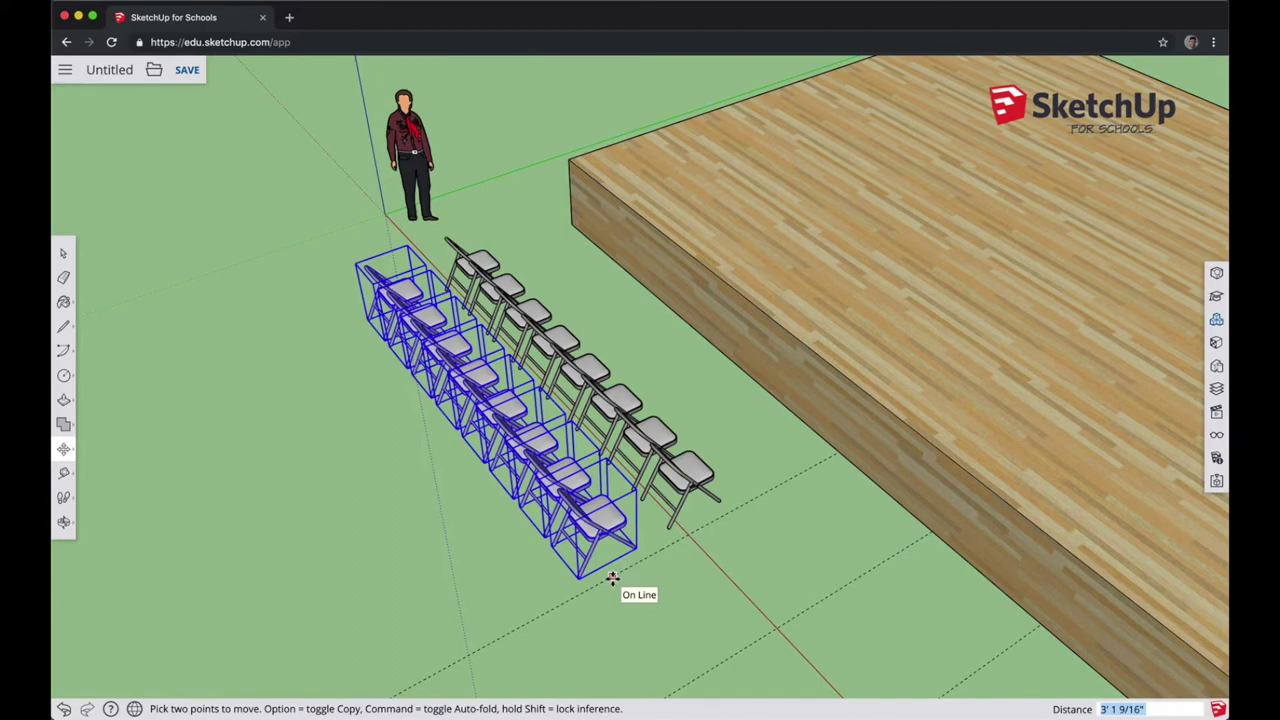
- Try repeating the copied row of chairs away from the stage using the array multipliers *2, *3 and *4
type("*2")
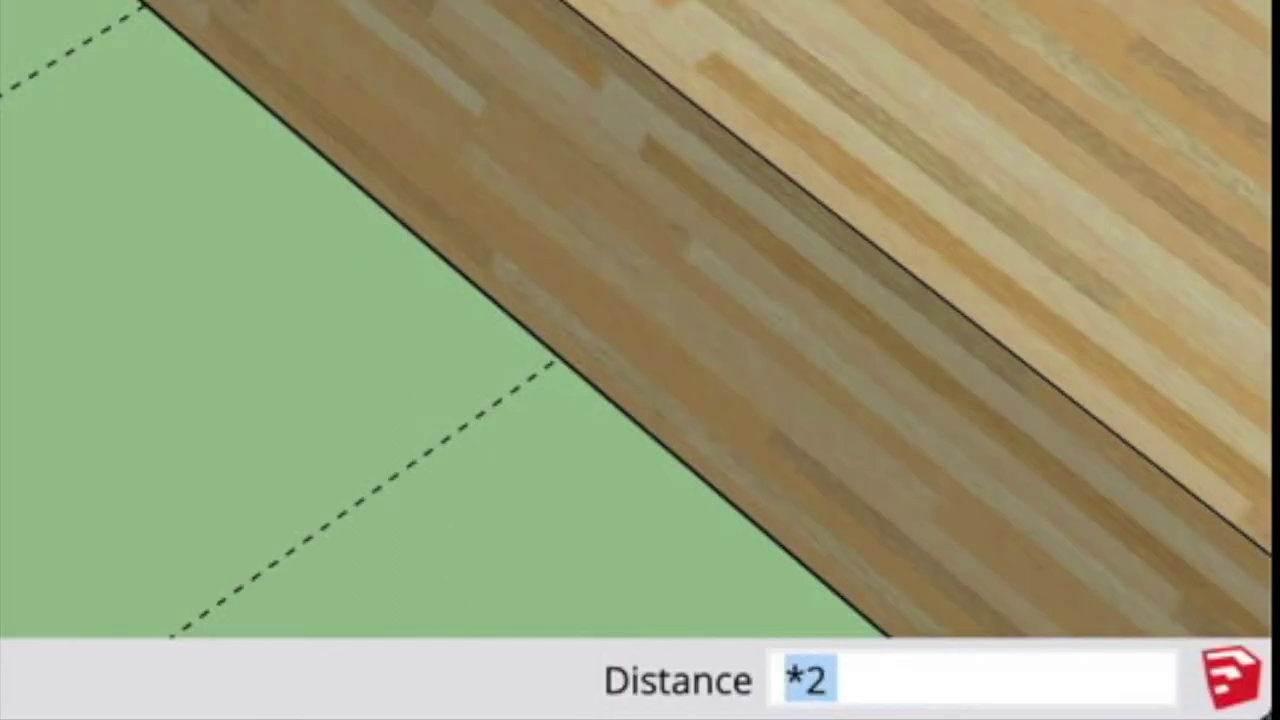
key("BackSpace")
type("3")
key("BackSpace")
type("4")
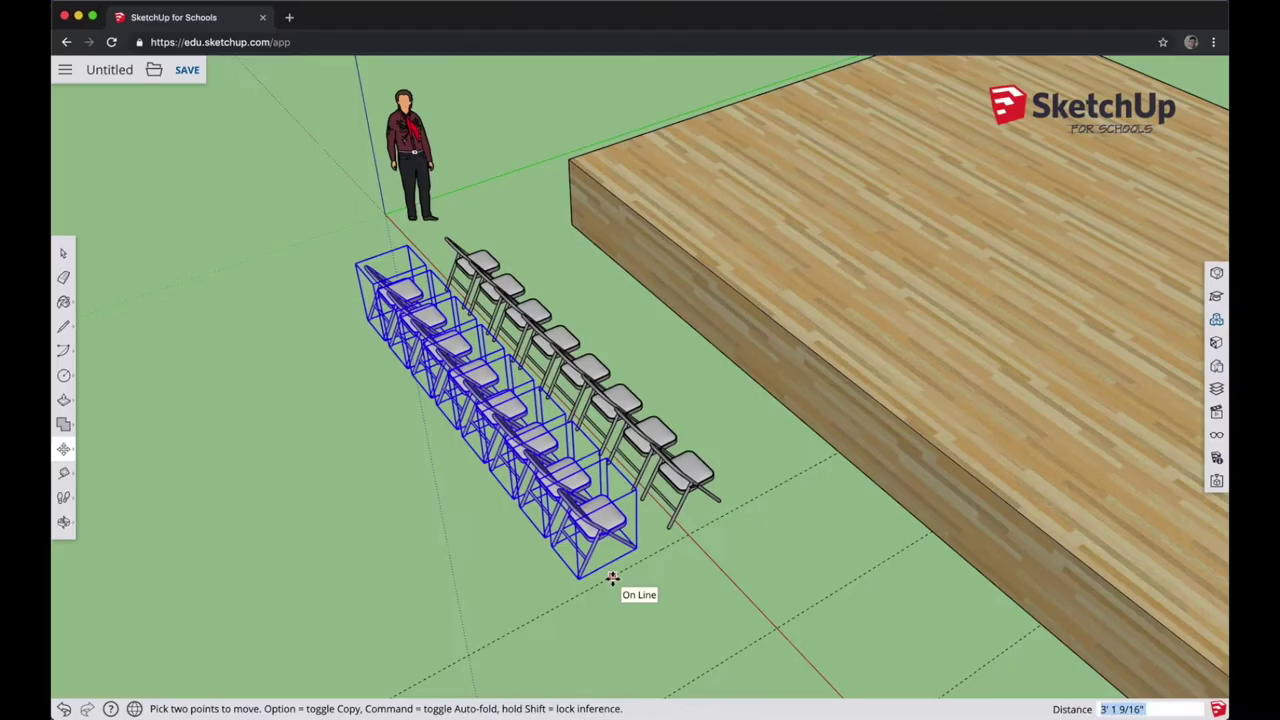
key("BackSpace")
type("2")
key("Return")
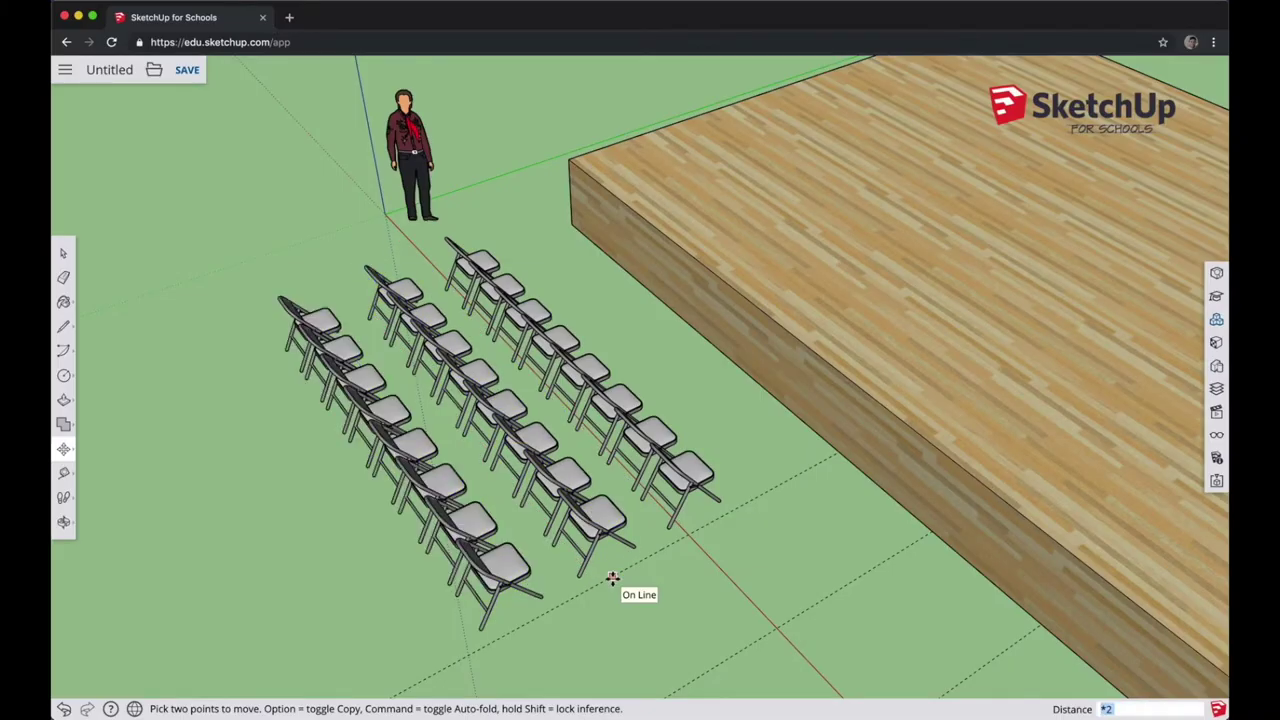
type("3")
key("Return")
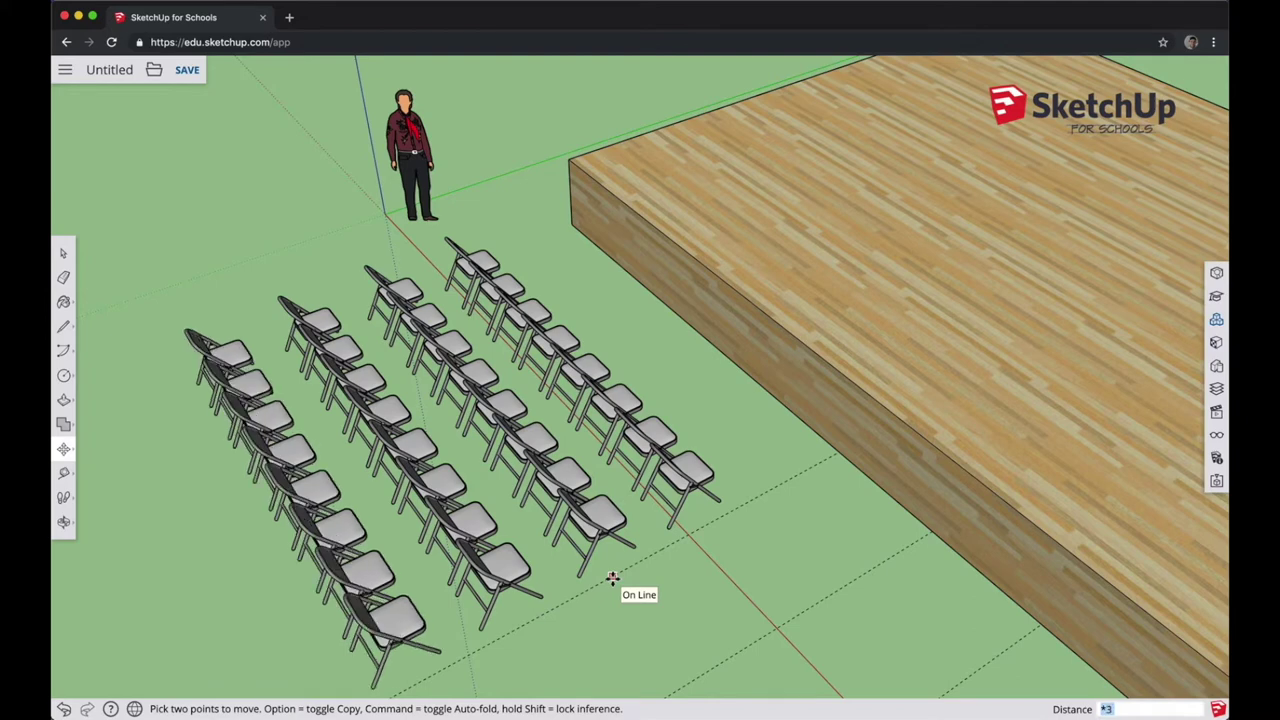
type("*4")
key("Return")
- Repeat the copied row of chairs away from the stage, raising the array multiplier to *7 and finally *8
middle_click_drag(612, 578, 891, 494)
type("*")
type("7")
key("Return")
type("*8")
key("Return")
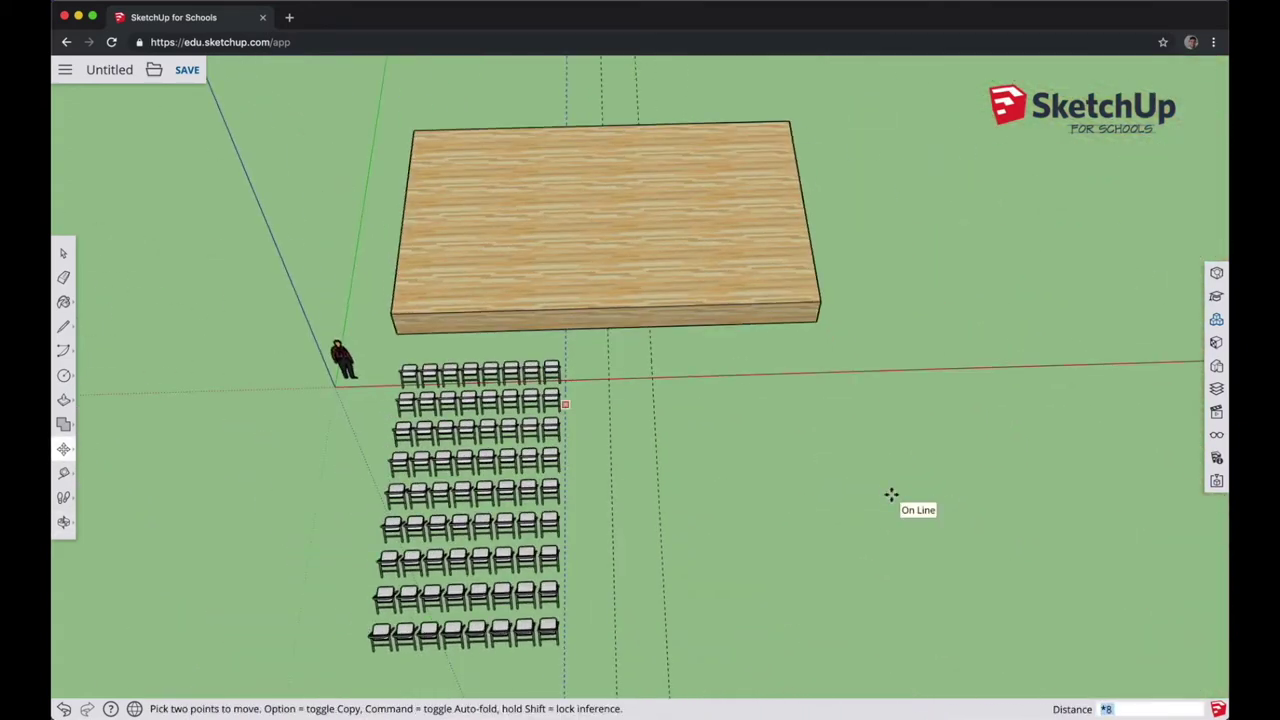
- Select the whole block of chairs and copy it about 23' 8 9/16" along the red axis, just beyond the third guide
middle_click_drag(648, 470, 700, 489)
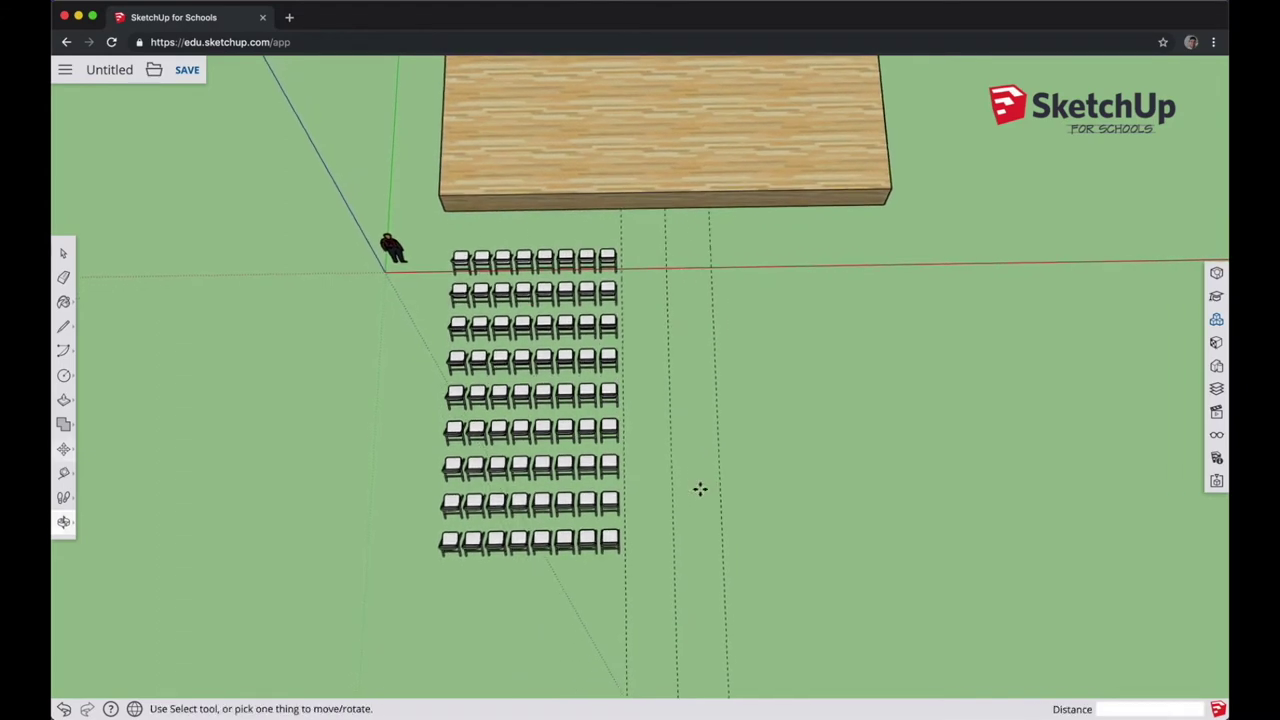
key("space")
left_click_drag(437, 243, 660, 570)
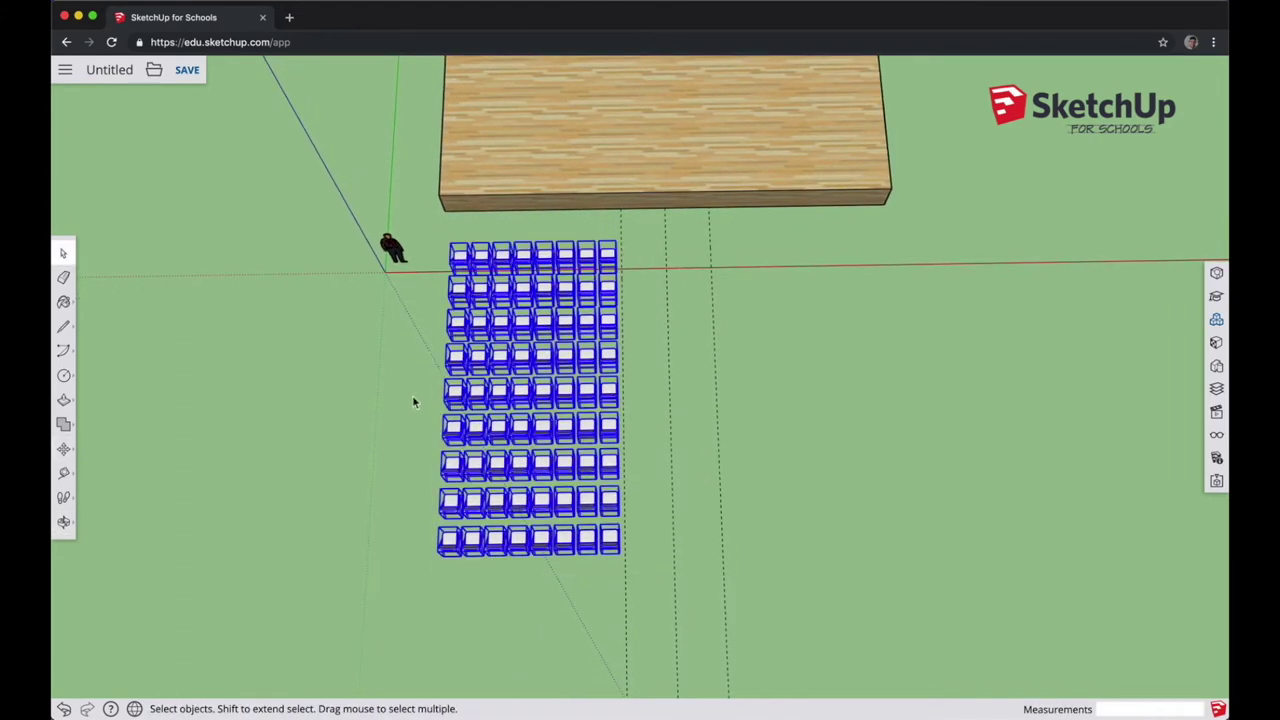
left_click(63, 449)
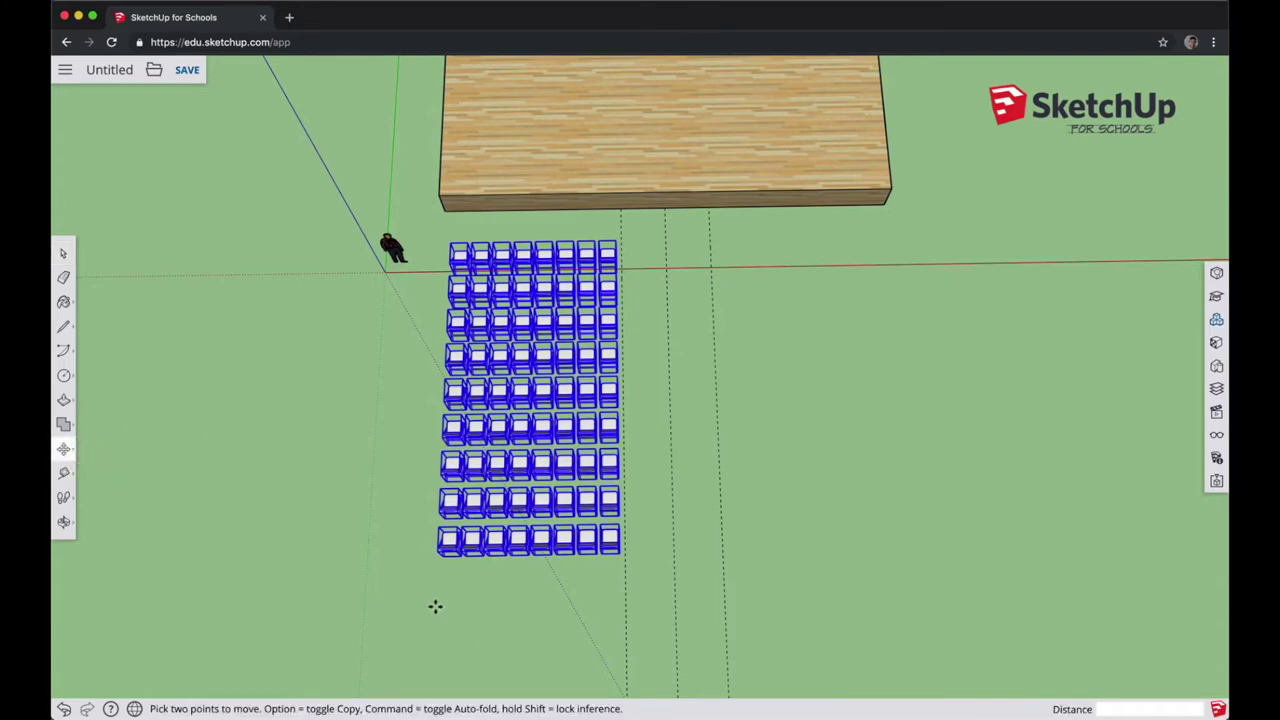
left_click(438, 606)
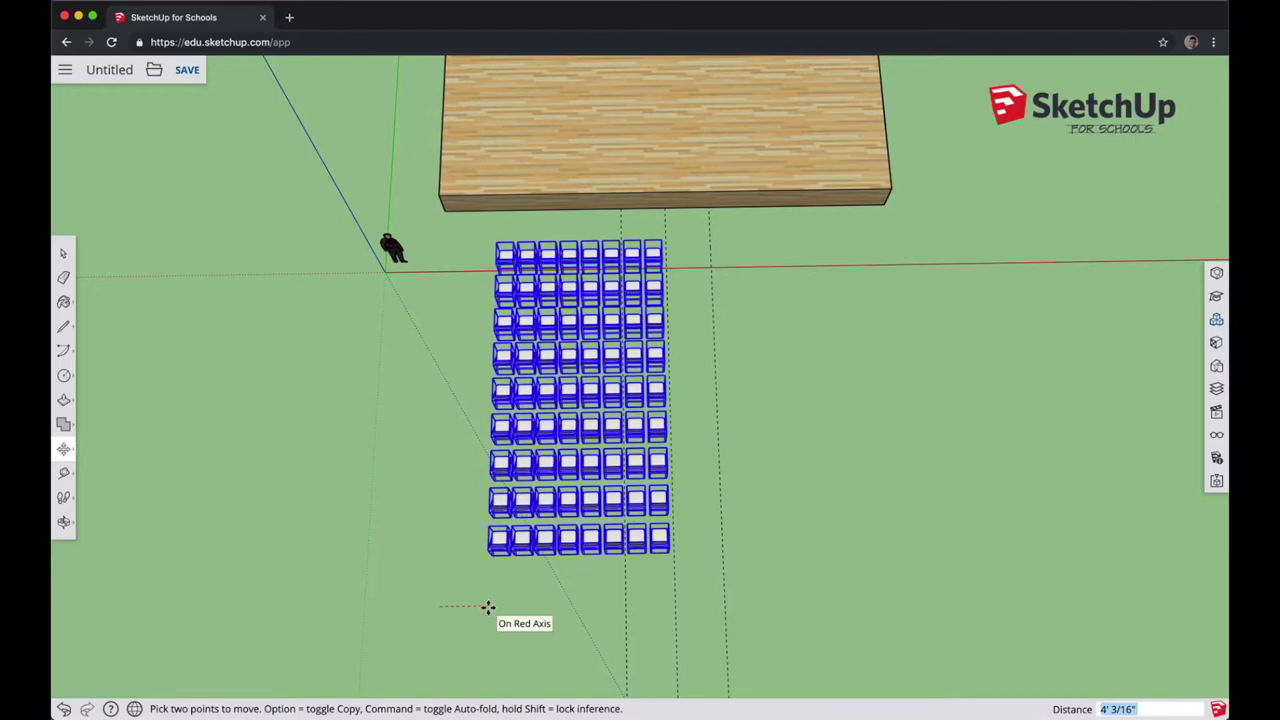
key("alt")
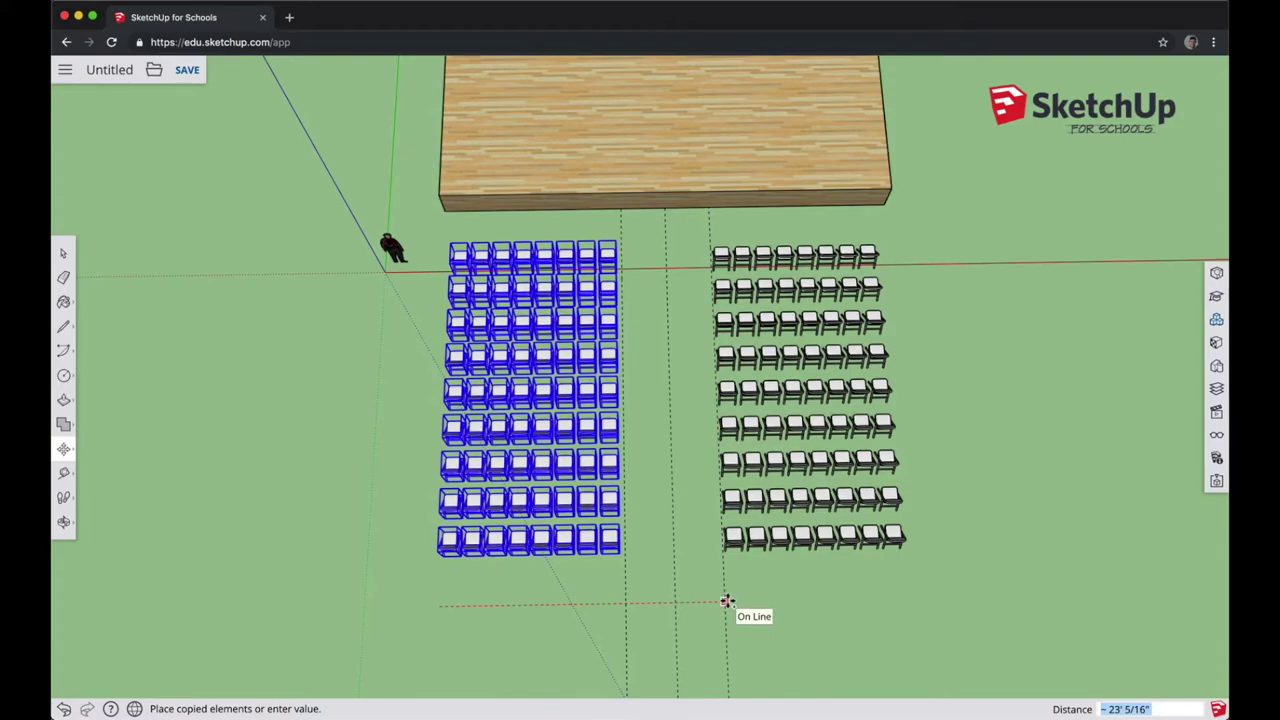
left_click(732, 601)
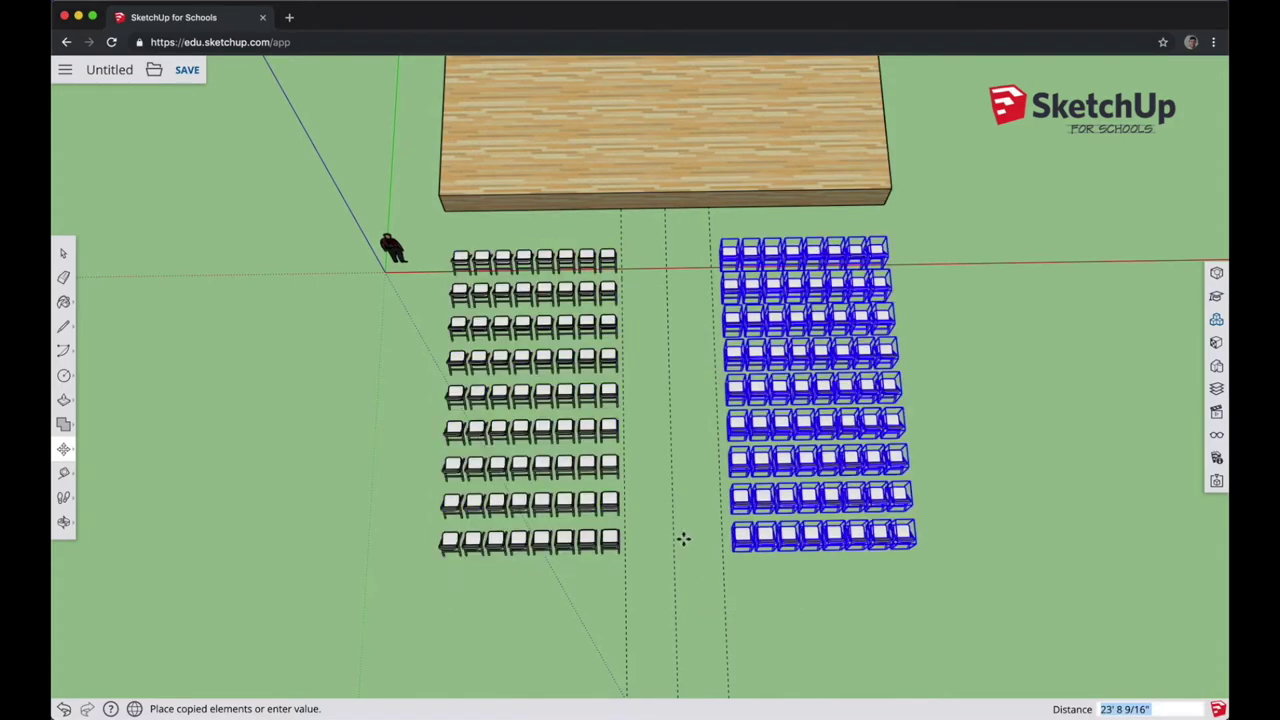
key("space")
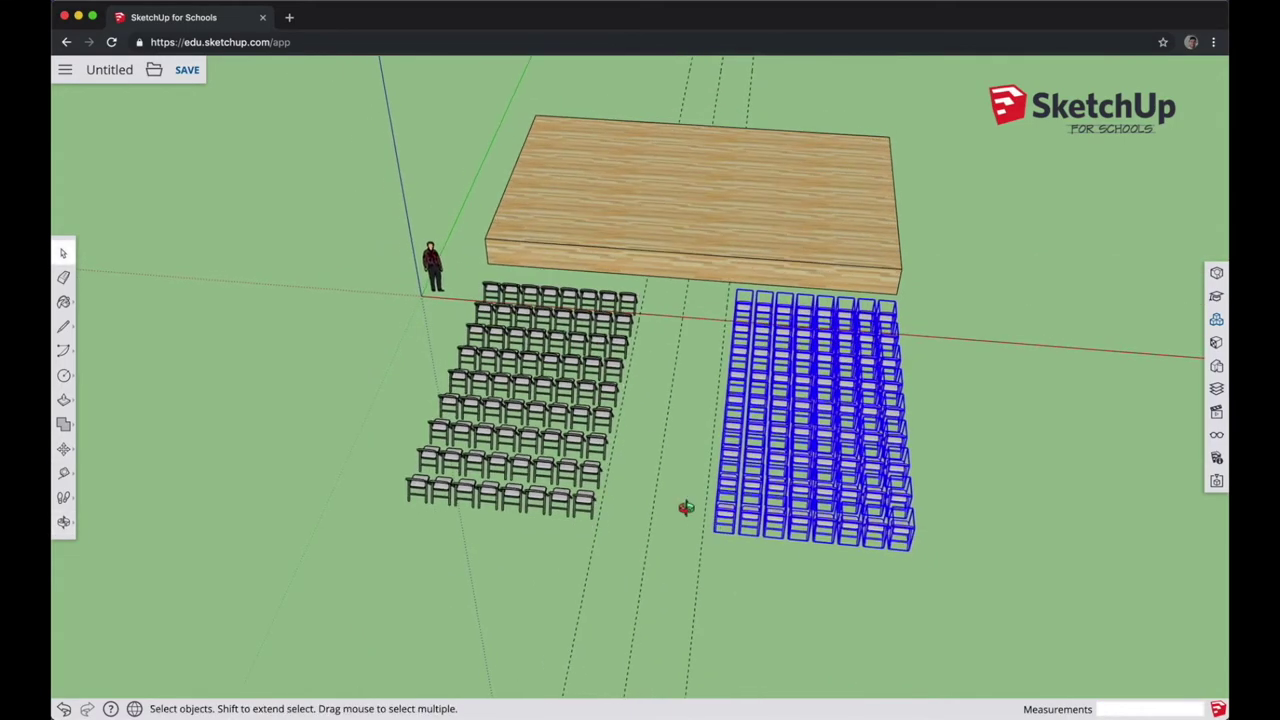
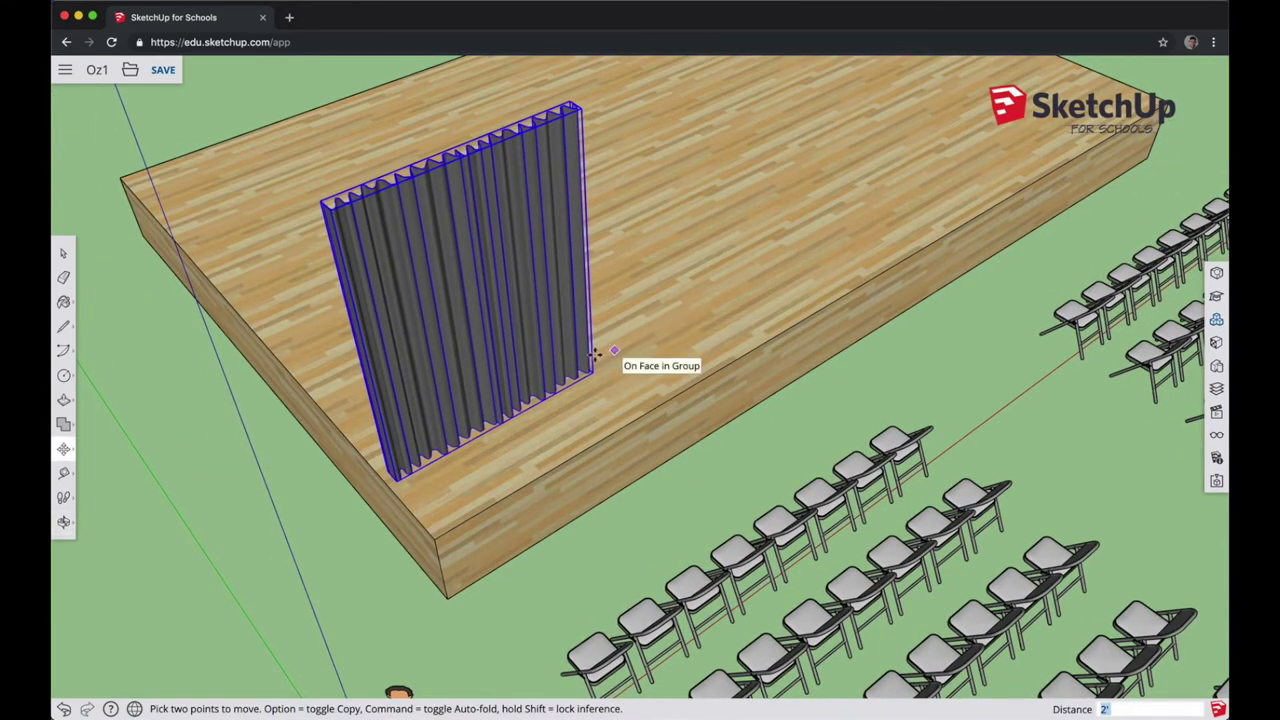
- Copy the front stage curtain about 31' 8" along the red axis to the opposite end of the stage
middle_click_drag(610, 413, 514, 383)
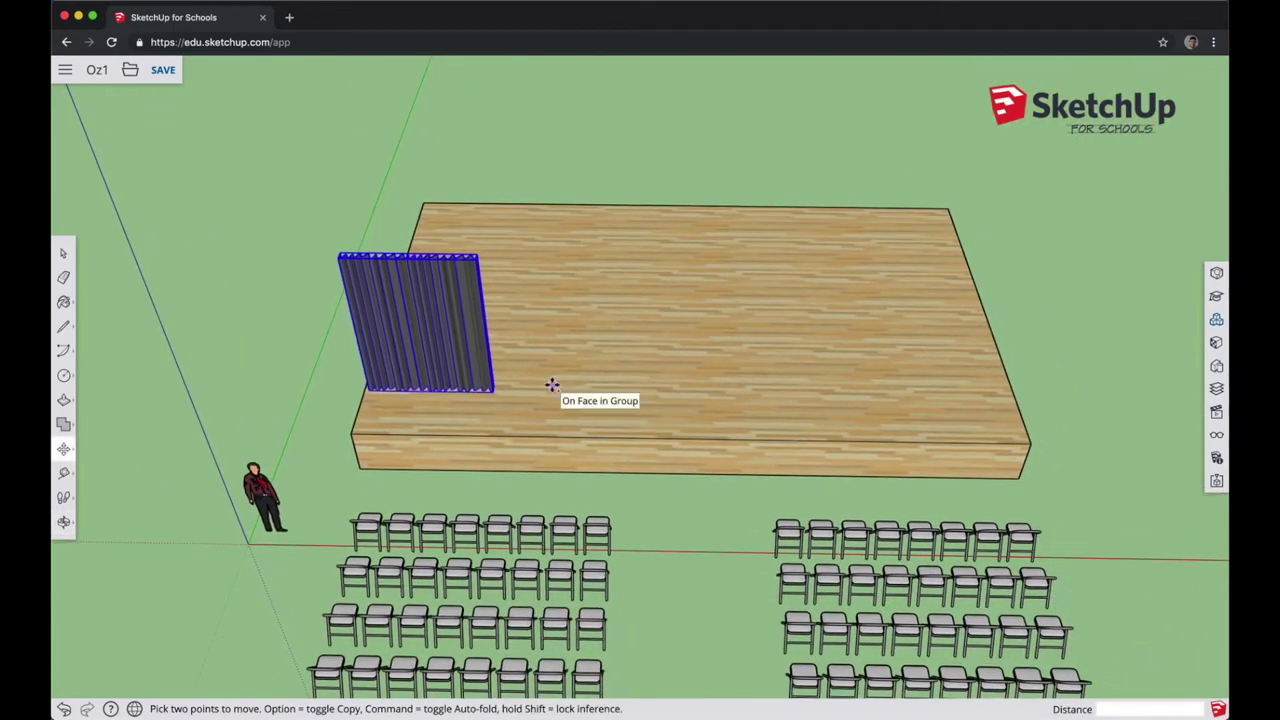
left_click(552, 385)
key("alt")
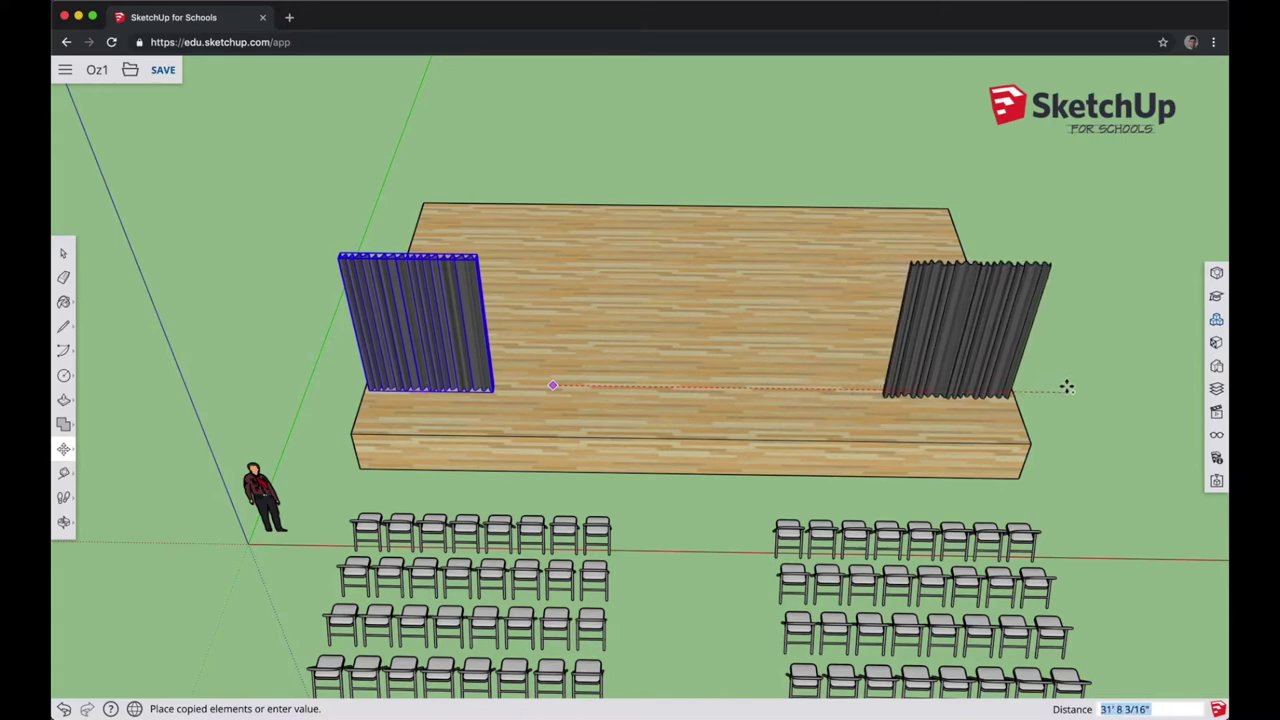
left_click(1068, 388)
- Copy the front curtain at the man's end of the stage about 5' 2" towards the back of the stage
middle_click_drag(436, 332, 735, 285)
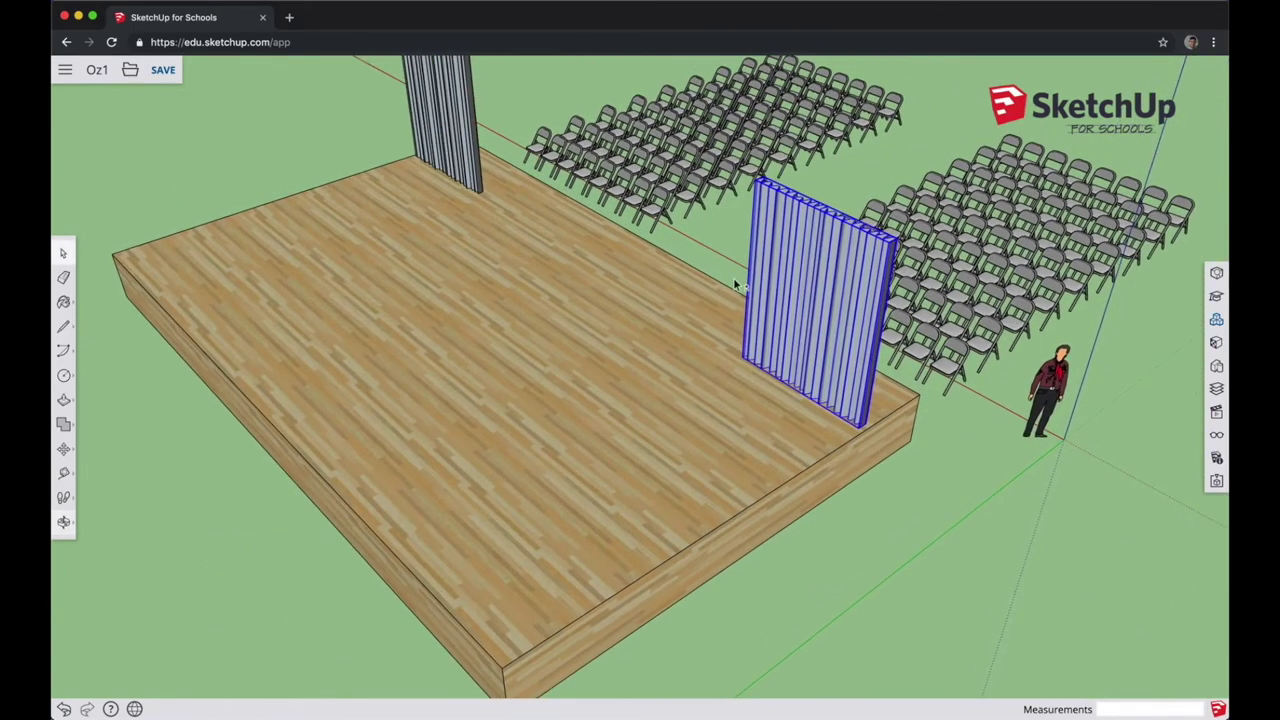
key("m")
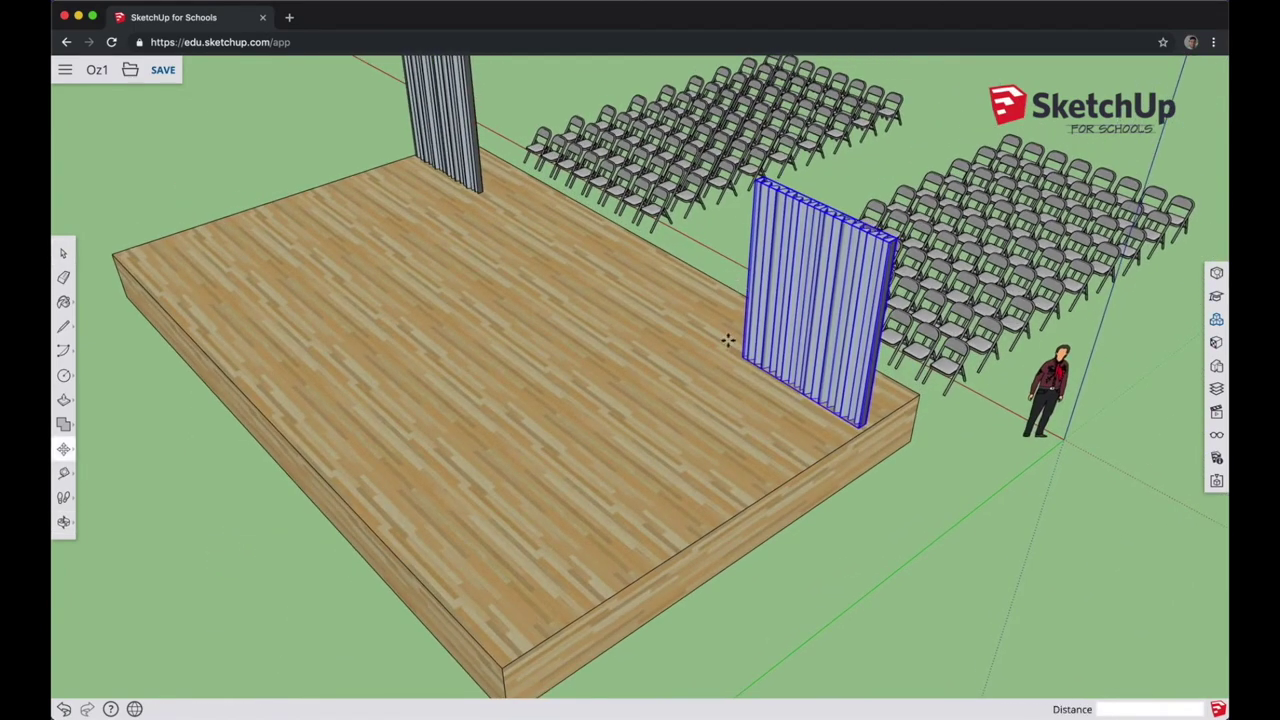
left_click(712, 398)
key("alt")
left_click(634, 440)
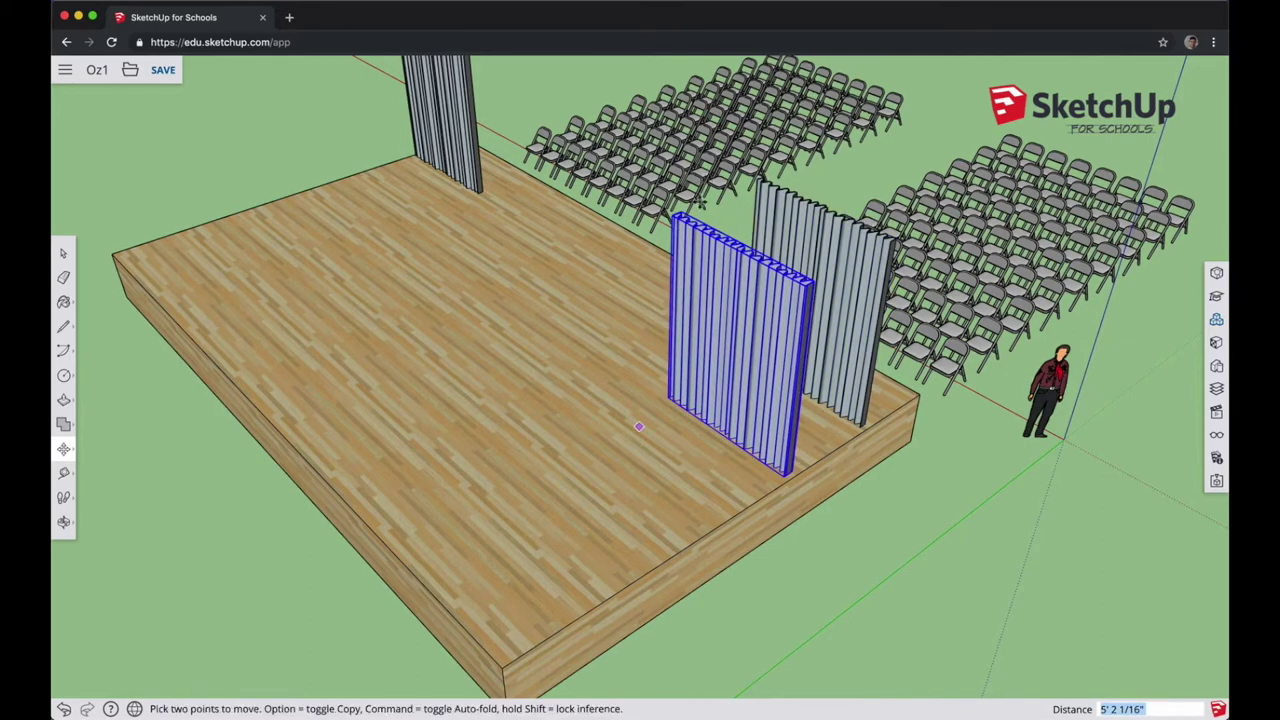
- Rotate the copied curtain 90 degrees about its vertical axis so it runs along the side of the stage
key("q")
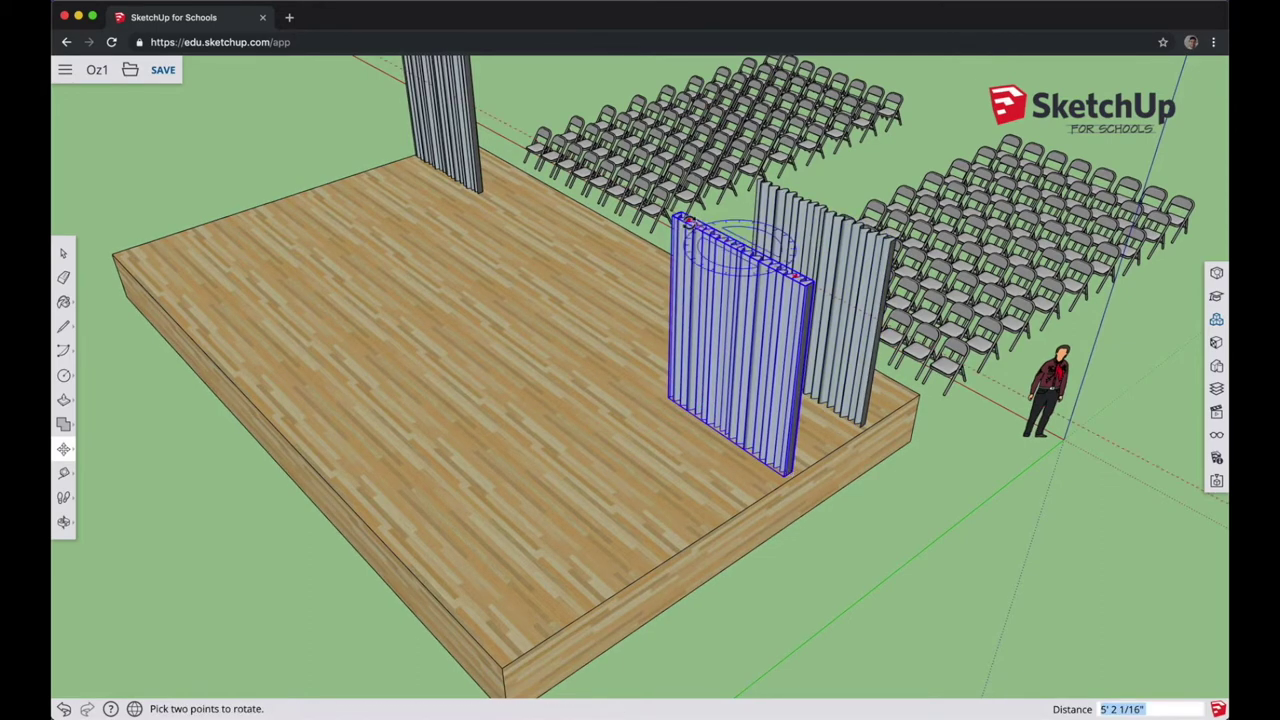
left_click(690, 222)
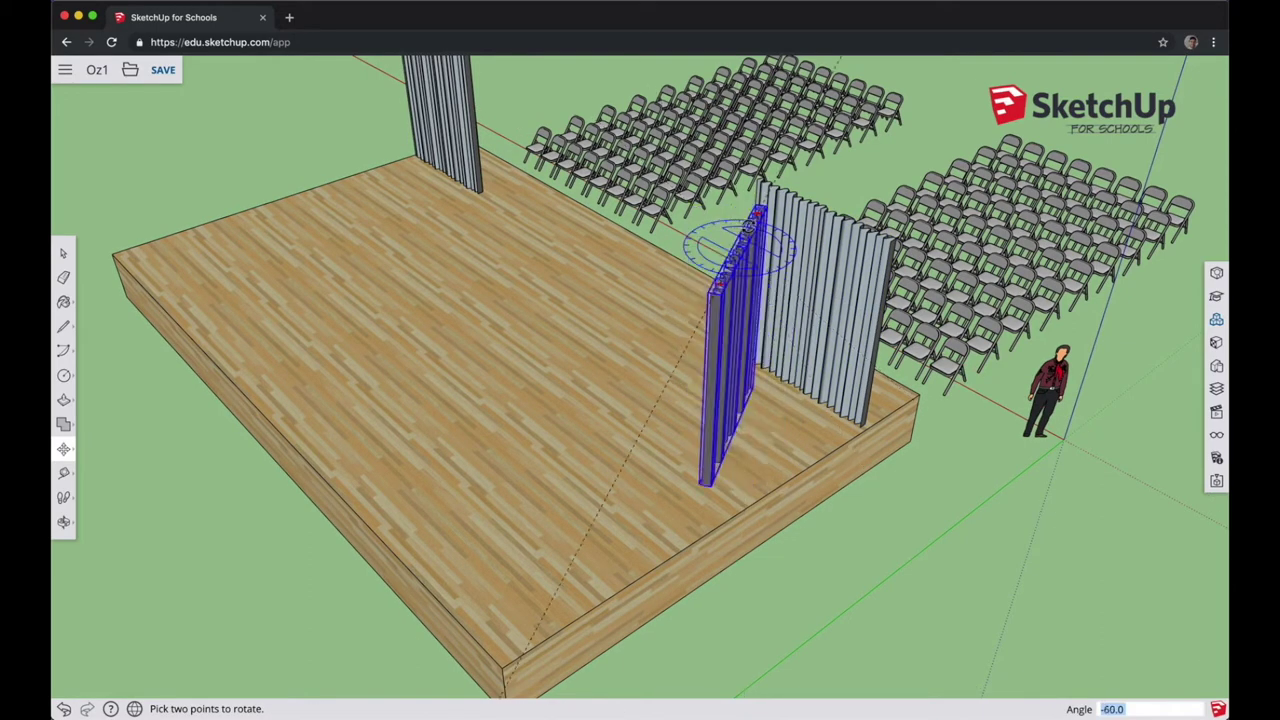
left_click(745, 245)
key("m")
key("q")
- Copy the side curtain along the green direction towards the back of the stage, leaving a gap between the two
key("m")
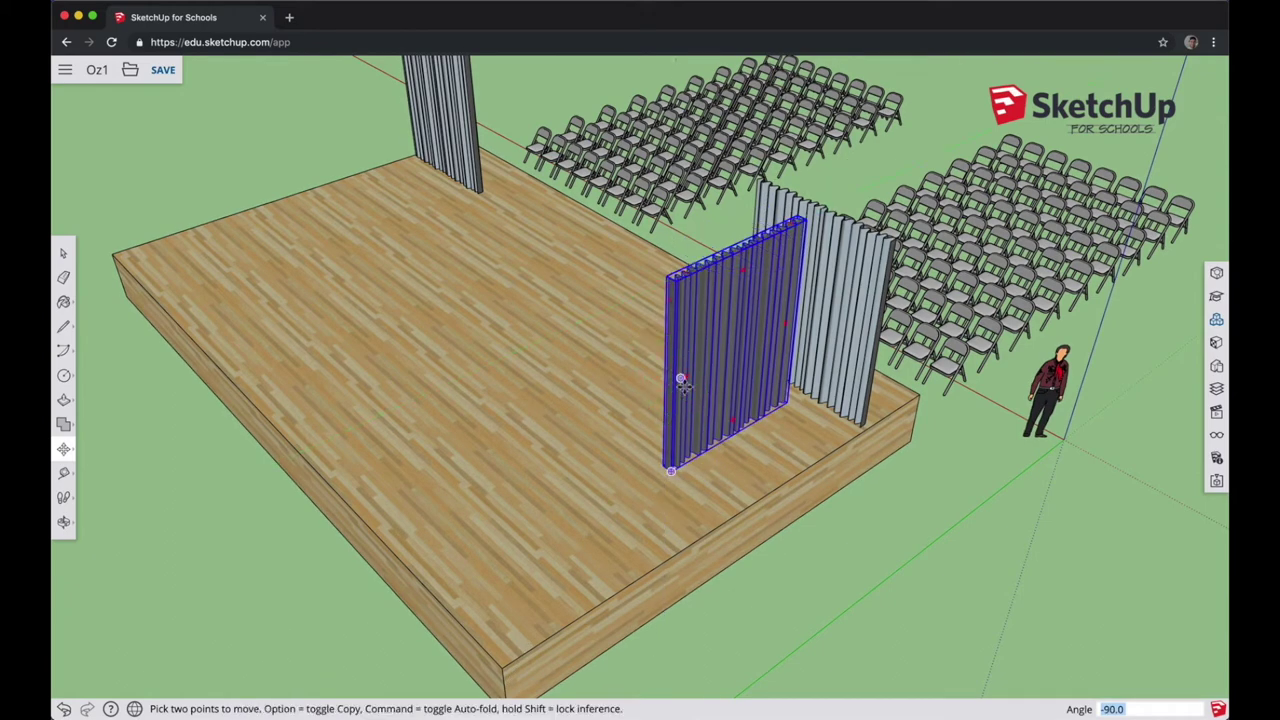
middle_click_drag(681, 383, 686, 447)
left_click(686, 447)
key("alt")
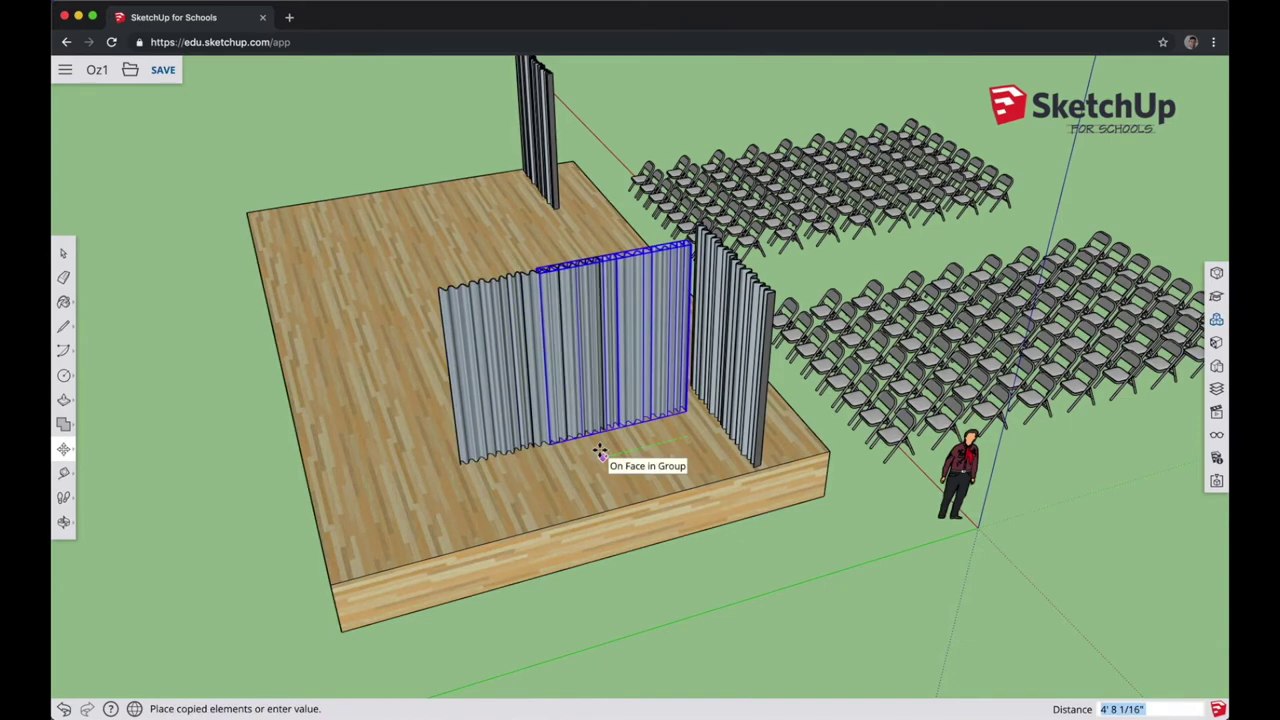
left_click(471, 494)
- Select both side curtains and copy them about 28' 5" along the red axis to the opposite side of the stage
middle_click_drag(471, 494, 851, 517)
key("space")
left_click(826, 316, "shift")
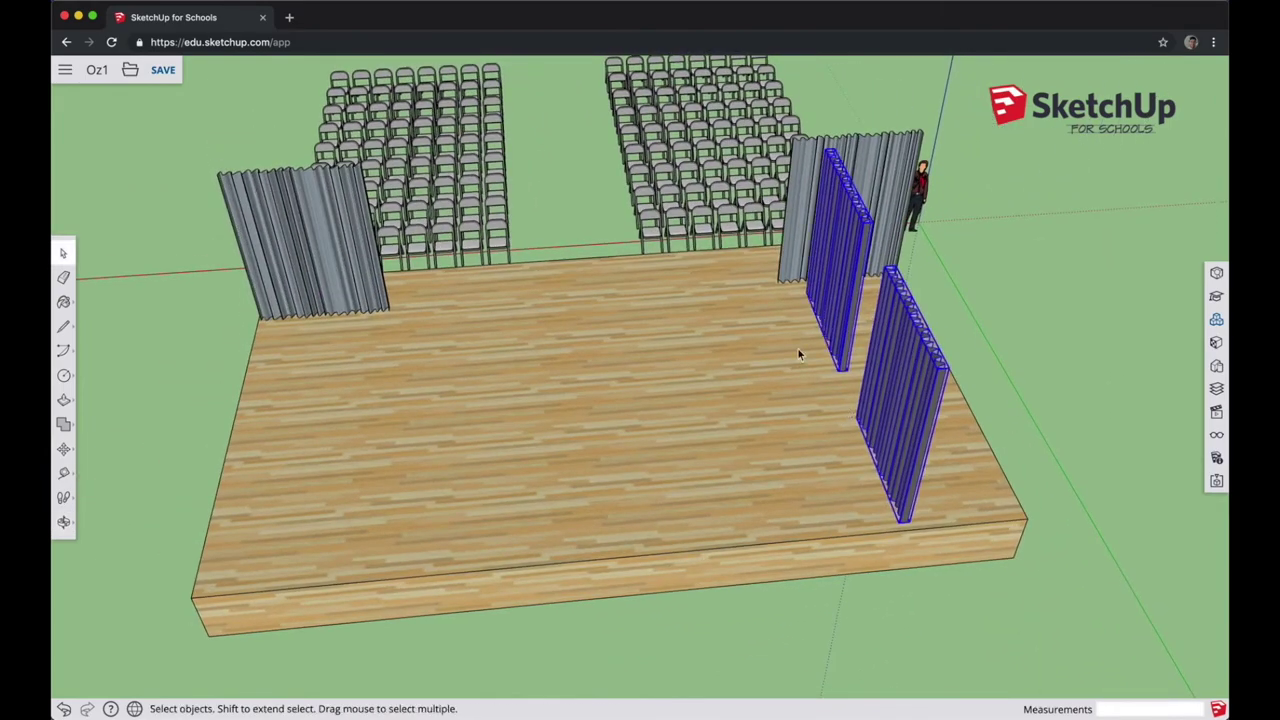
key("m")
left_click(799, 372)
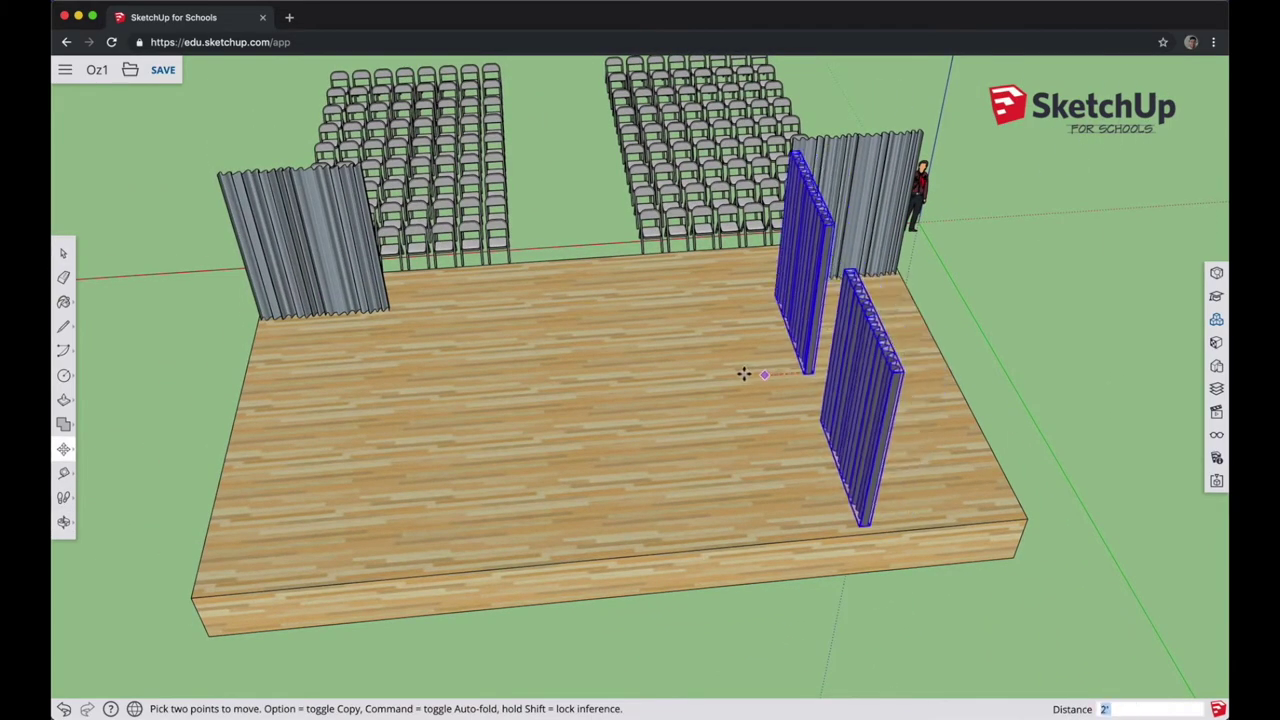
key("alt")
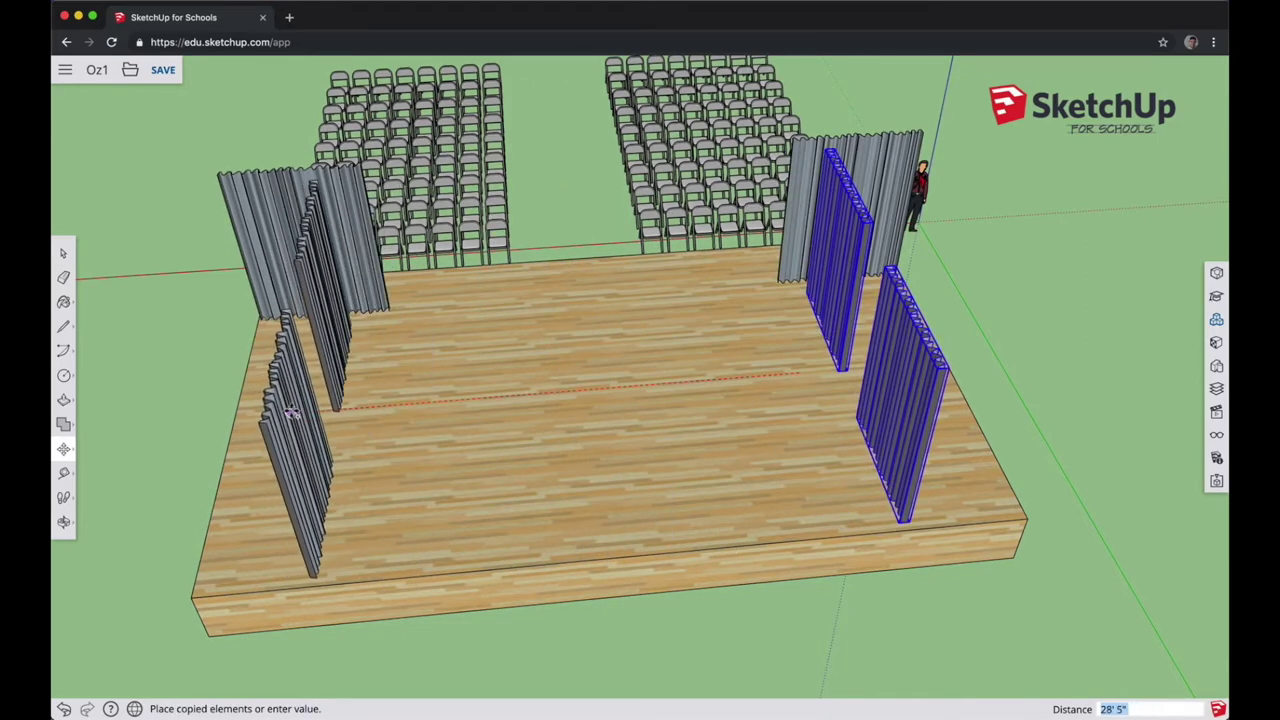
left_click(299, 414)
- Widen the forward side curtain at the man's end to a red scale of about 1.16, extending it to the front curtain
middle_click_drag(491, 443, 803, 514)
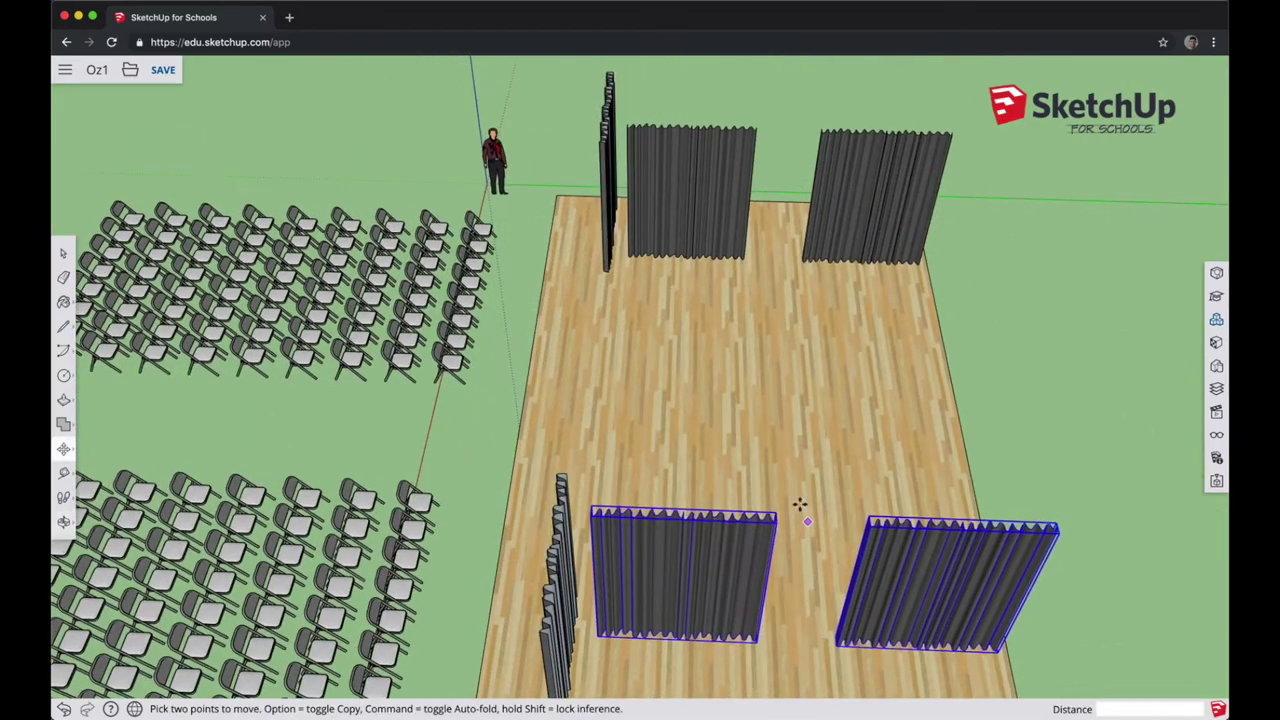
middle_click_drag(606, 415, 648, 425)
key("space")
left_click(661, 205)
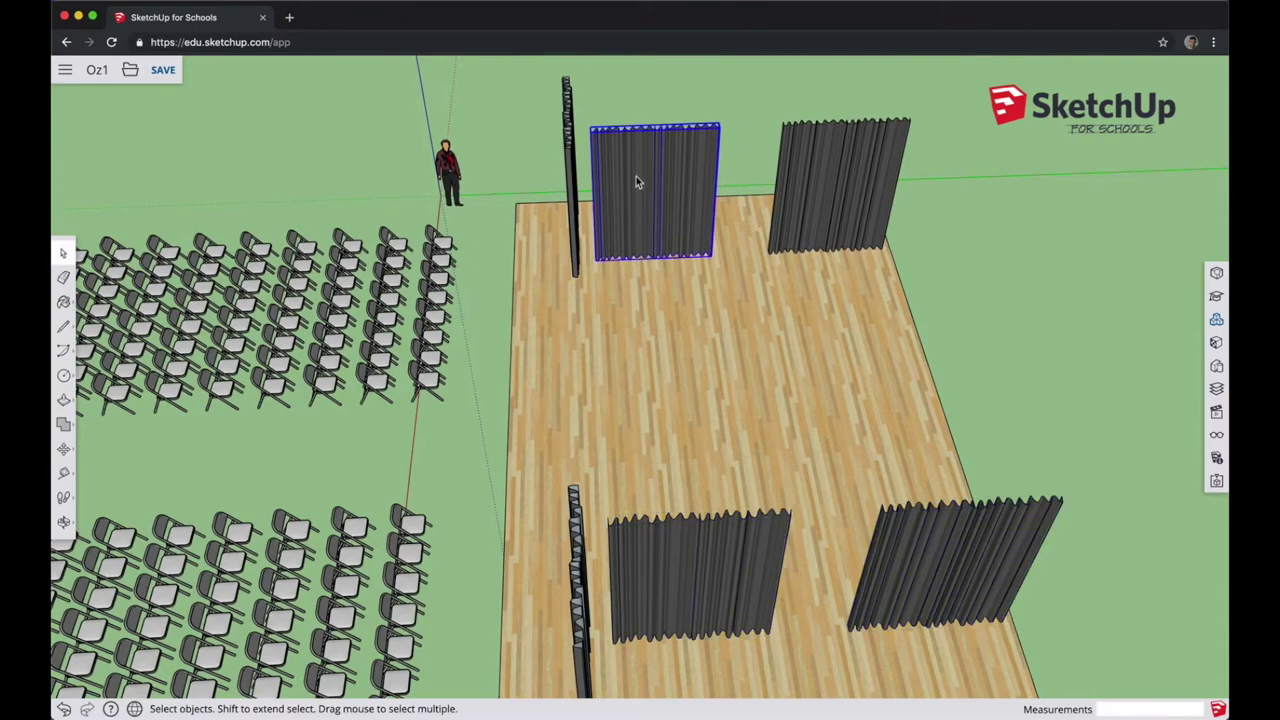
scroll(636, 176, "down", 3)
scroll(636, 176, "up", 3)
scroll(636, 176, "up", 3)
middle_click_drag(636, 176, 640, 297)
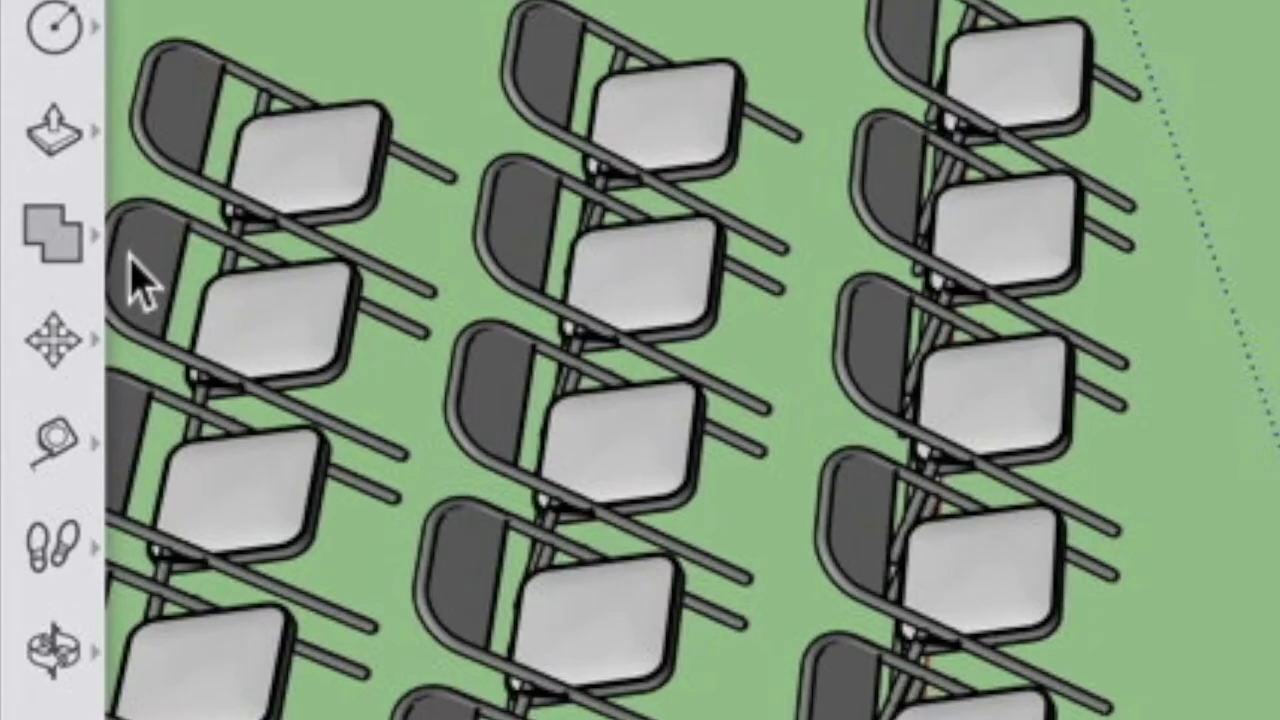
left_click(65, 446)
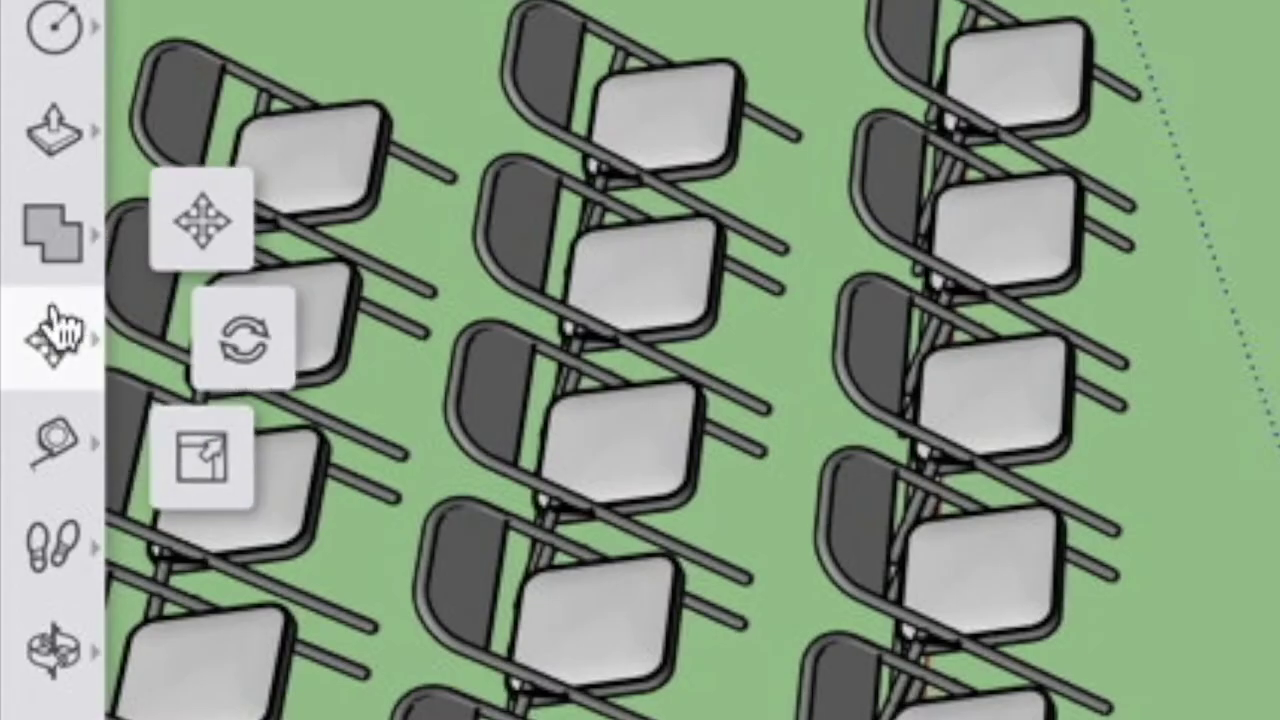
left_click(238, 484)
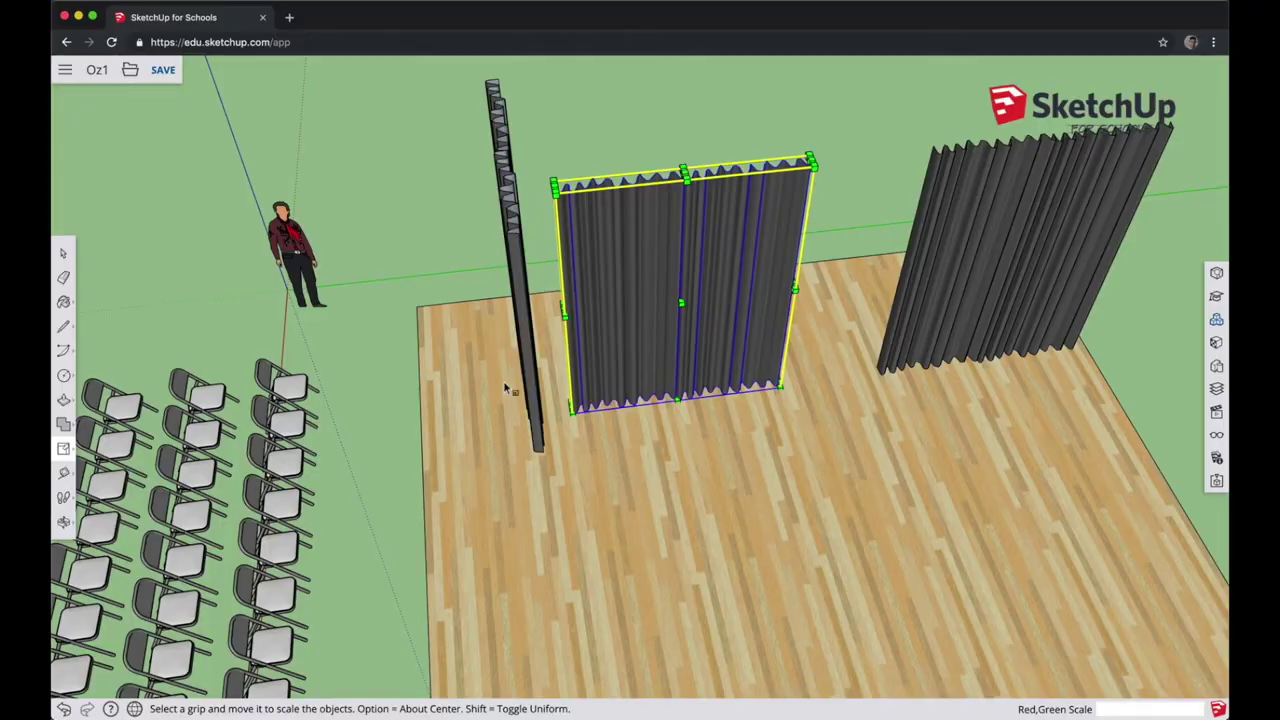
left_click_drag(560, 317, 528, 288)
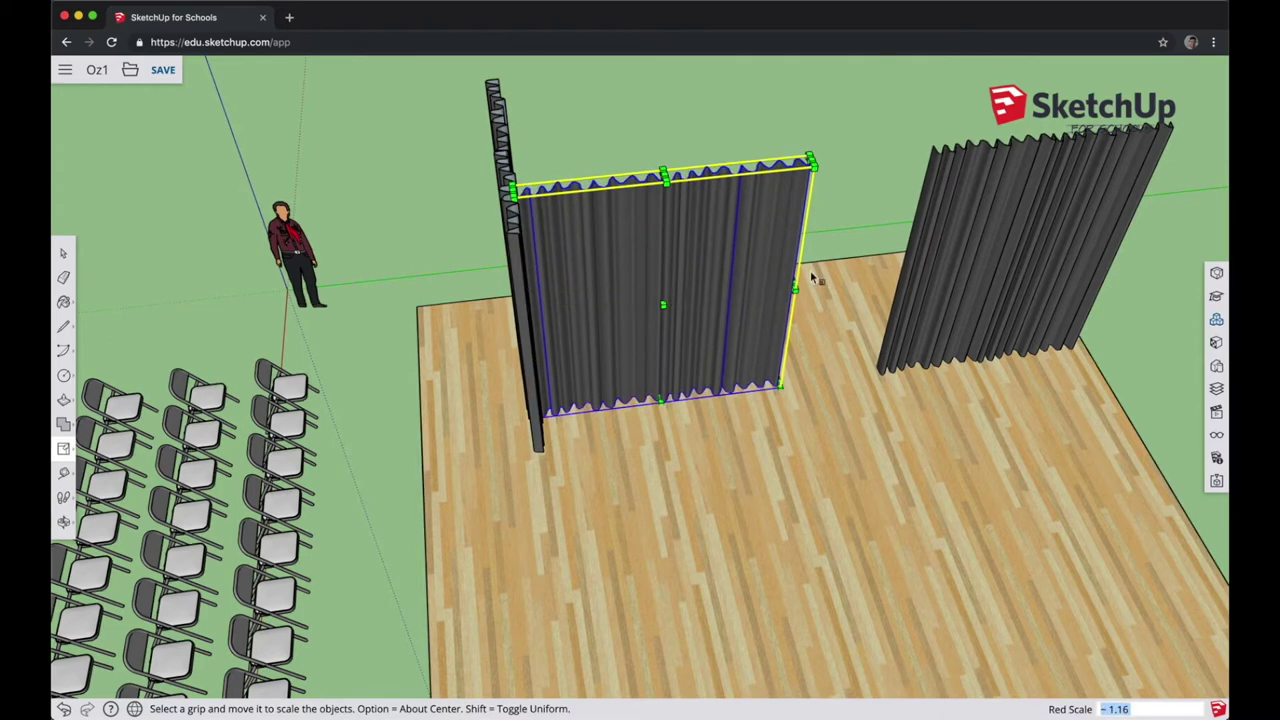
- Scale the side curtains opposite the man into a continuous wall to the stage's back edge, with the rear one at a red scale of 1.50
scroll(812, 277, "up", 5)
scroll(812, 277, "down", 10)
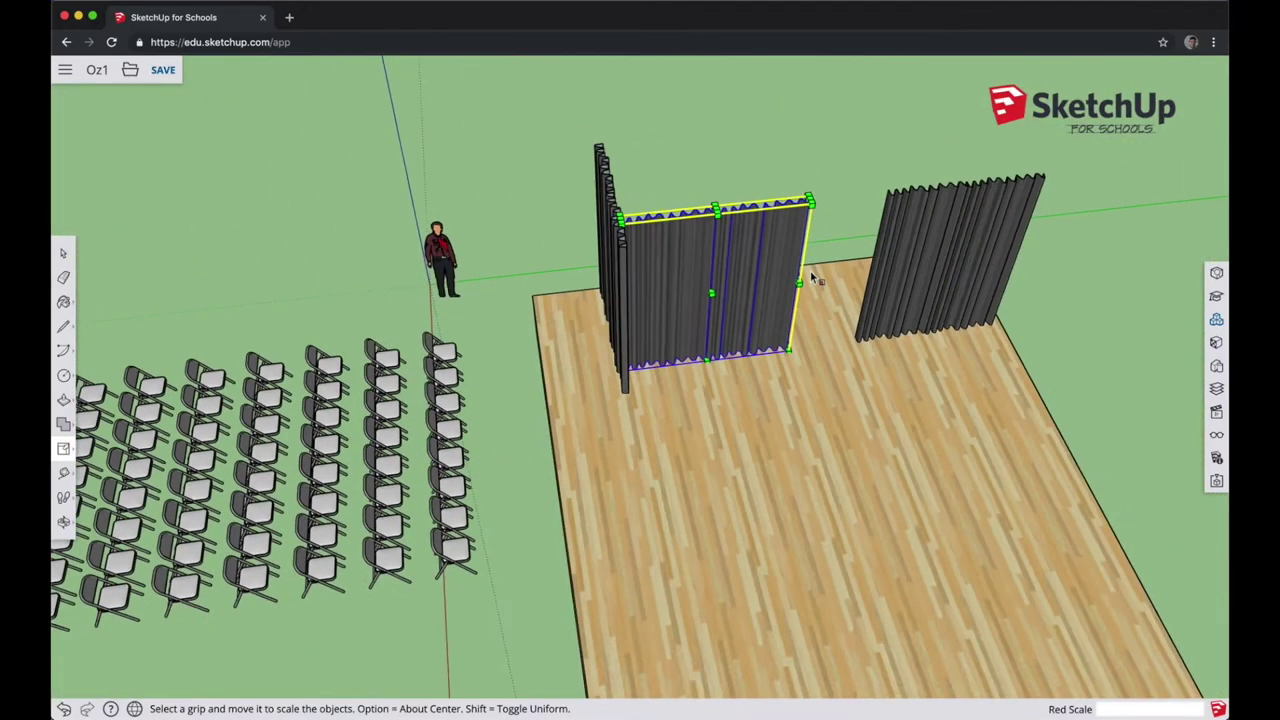
scroll(812, 277, "up", 5)
middle_click_drag(812, 282, 1000, 160)
left_click(826, 370)
key("s")
left_click_drag(553, 305, 656, 335)
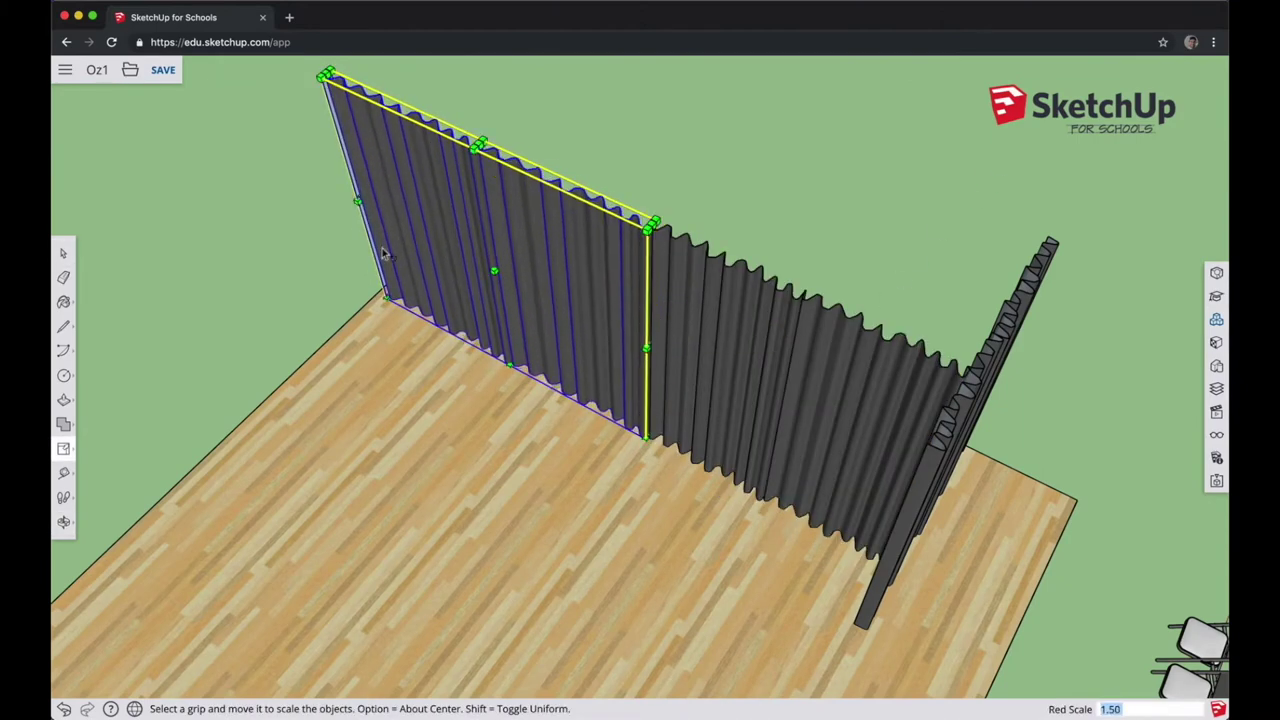
key("space")
left_click(260, 240)
- Draw a thin rectangle along the stage's back edge, spanning between the two rear side curtains
middle_click_drag(651, 423, 64, 323)
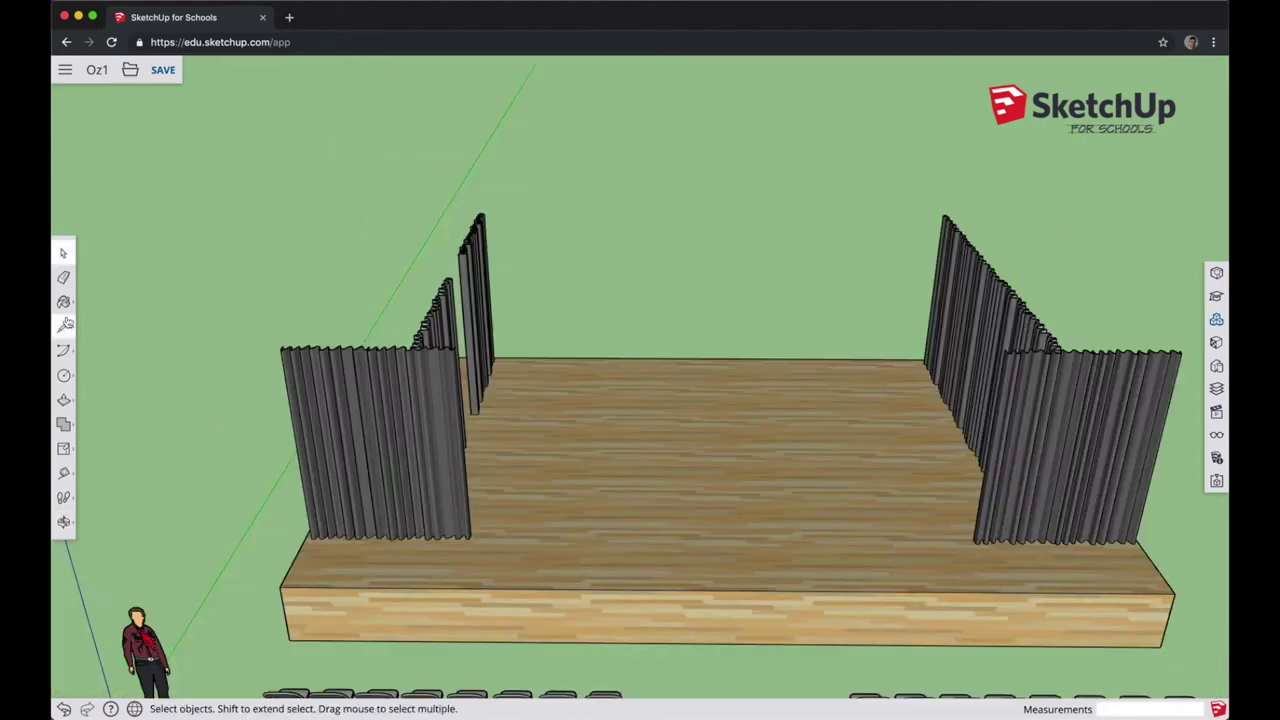
left_click(64, 377)
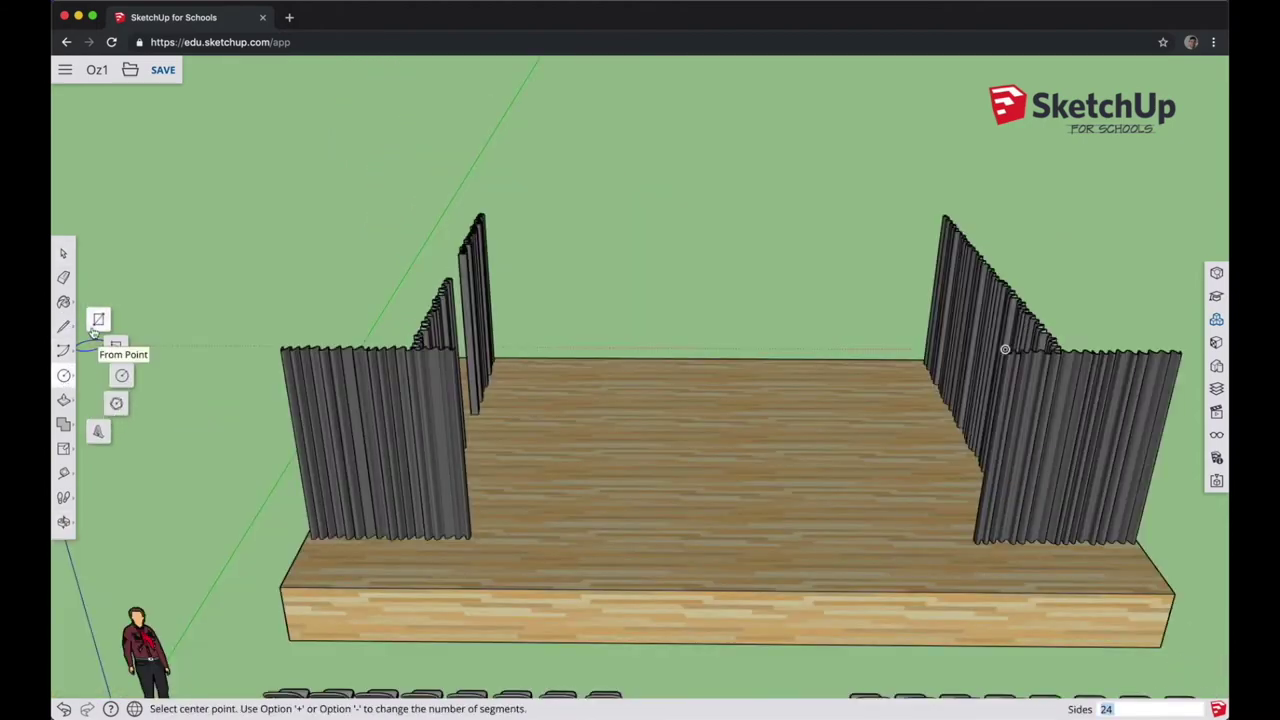
left_click(98, 320)
middle_click_drag(513, 352, 520, 314)
left_click(489, 307)
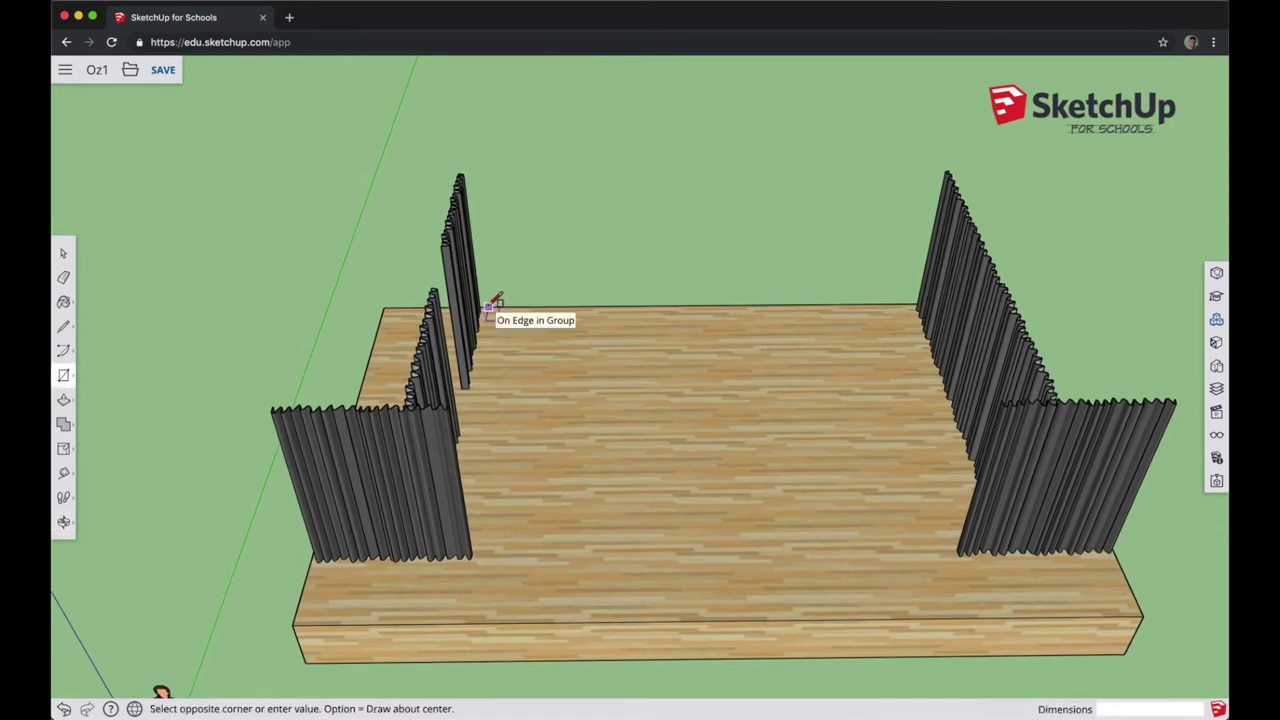
left_click(909, 314)
- Push/Pull the thin rectangle upward into a backdrop wall nearly as tall as the rear curtains
key("p")
left_click(838, 313)
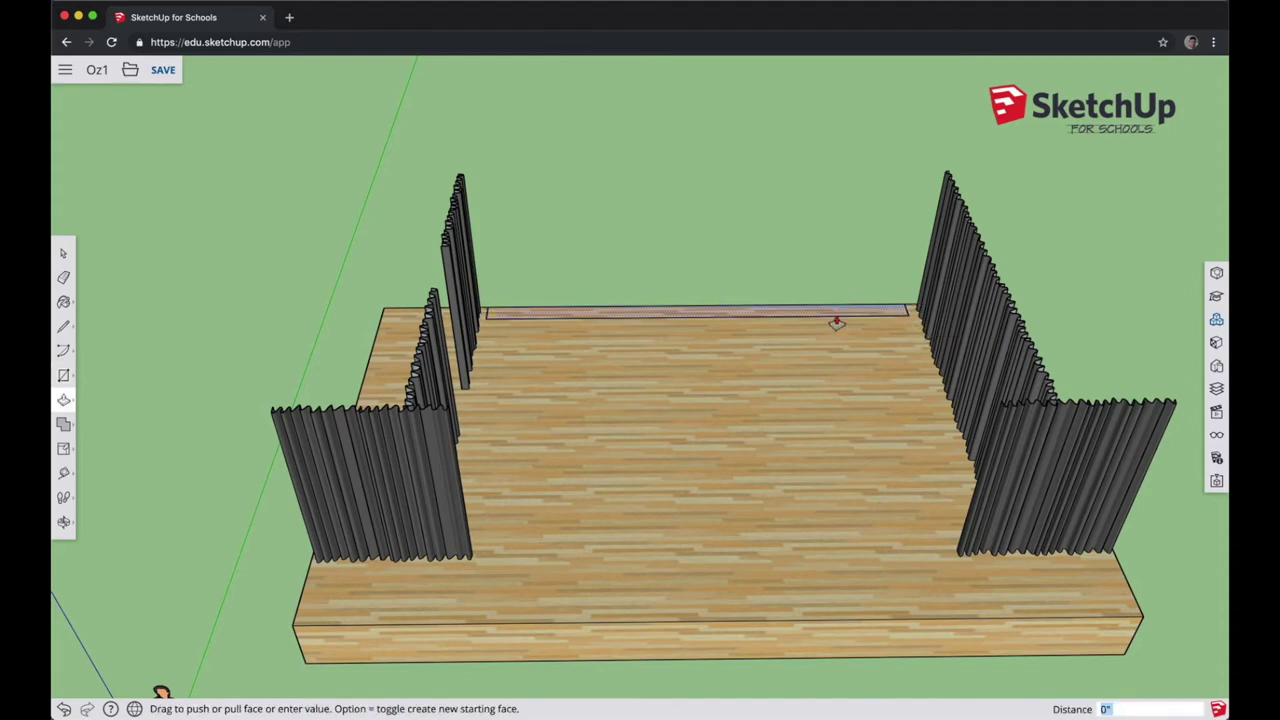
left_click(894, 217)
key("space")
middle_click_drag(797, 206, 739, 170)
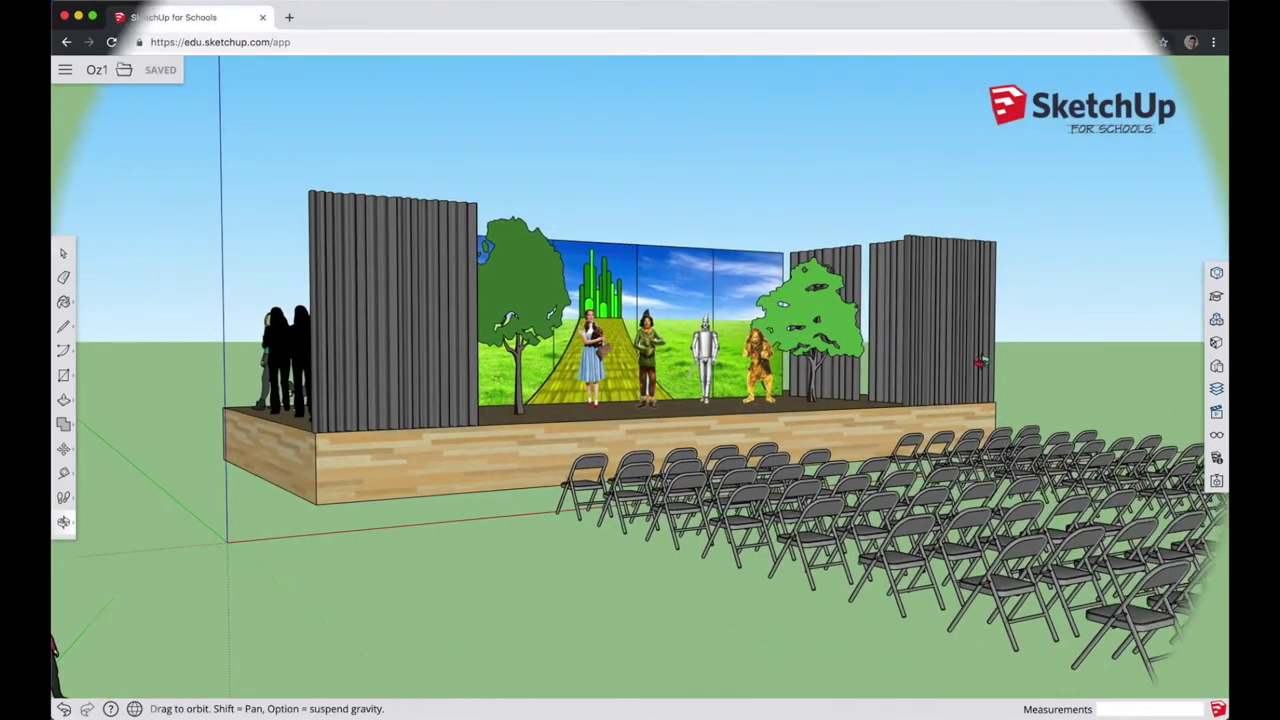
left_click_drag(988, 362, 872, 446)
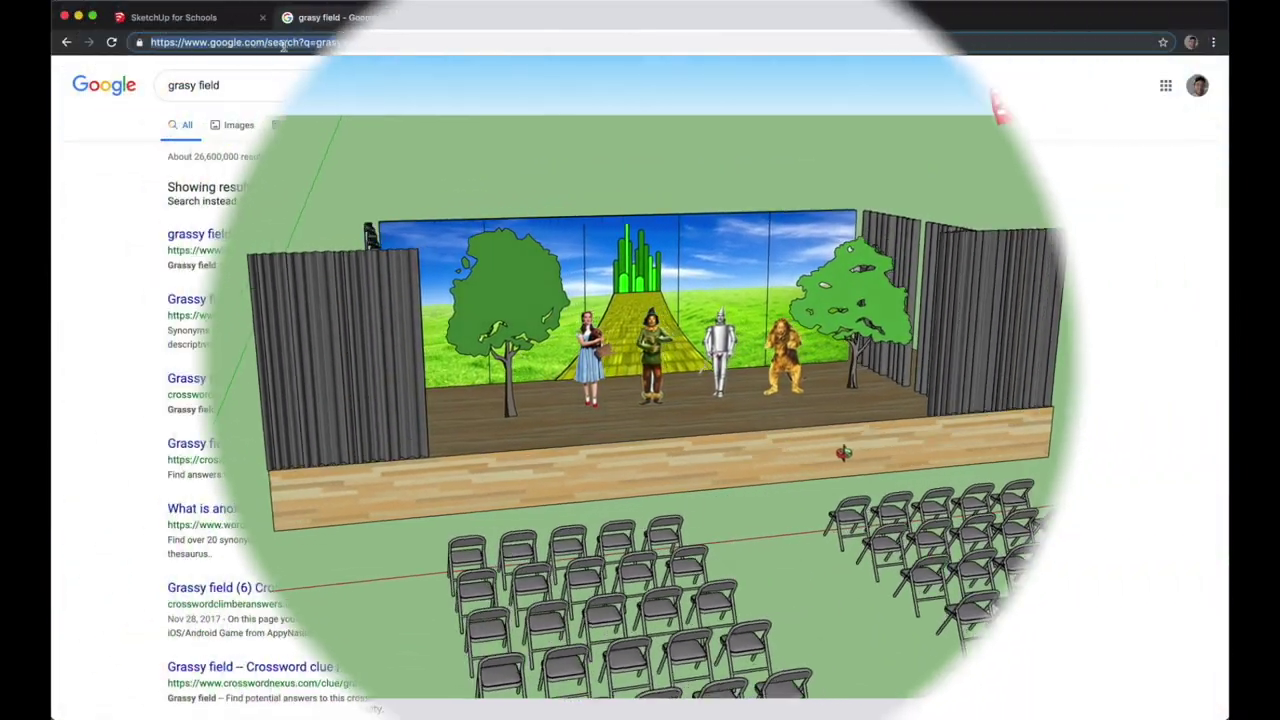
- Search Google Images for "grassy field" in the browser
left_click(283, 43)
type("grassy fi")
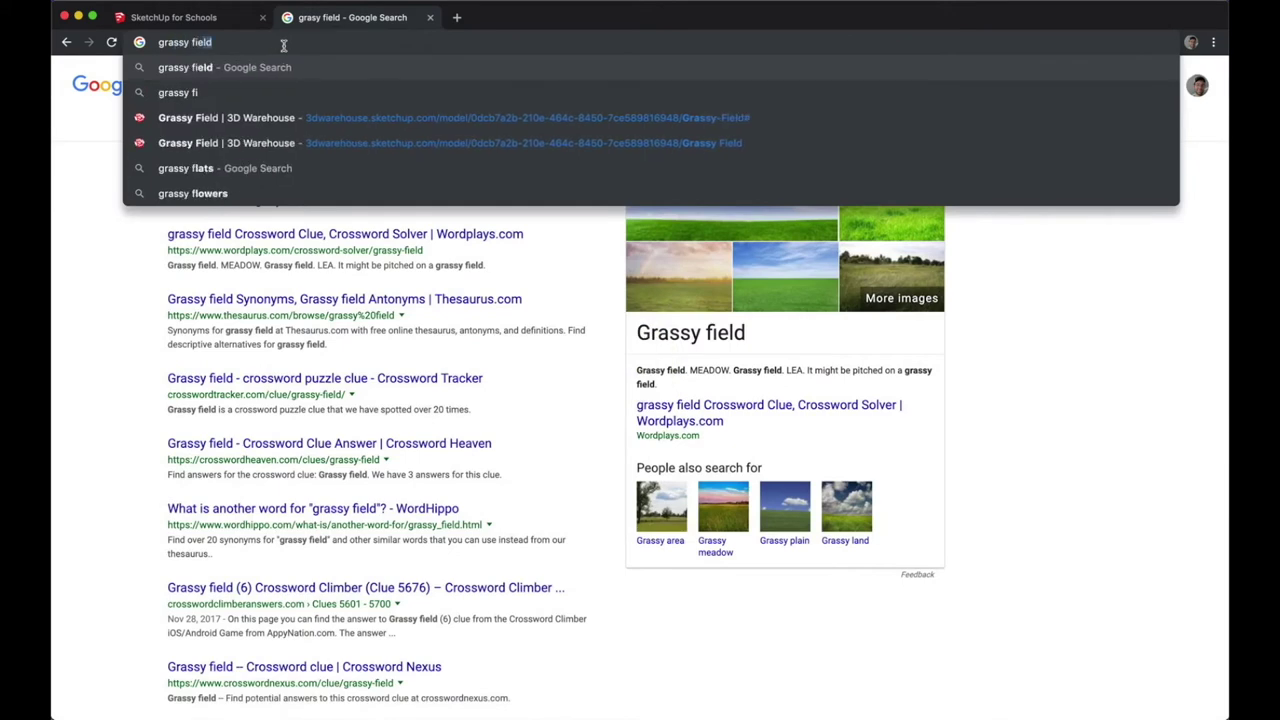
key("Return")
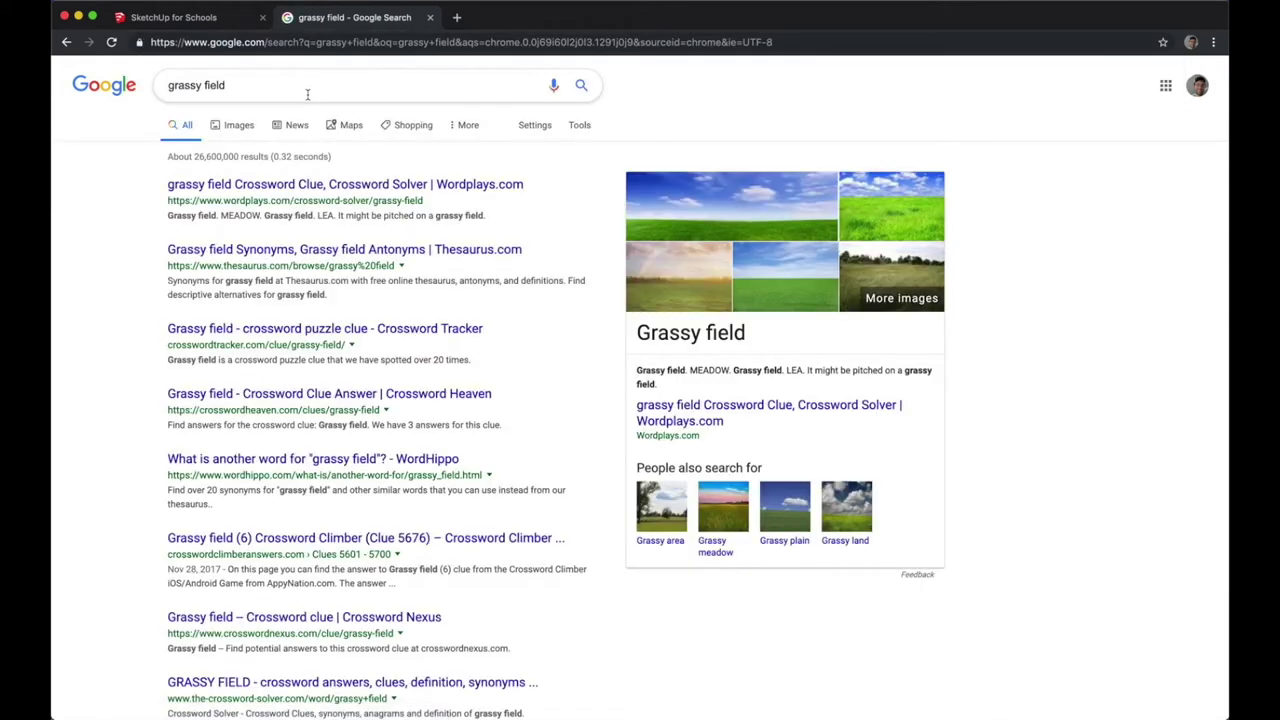
left_click(240, 125)
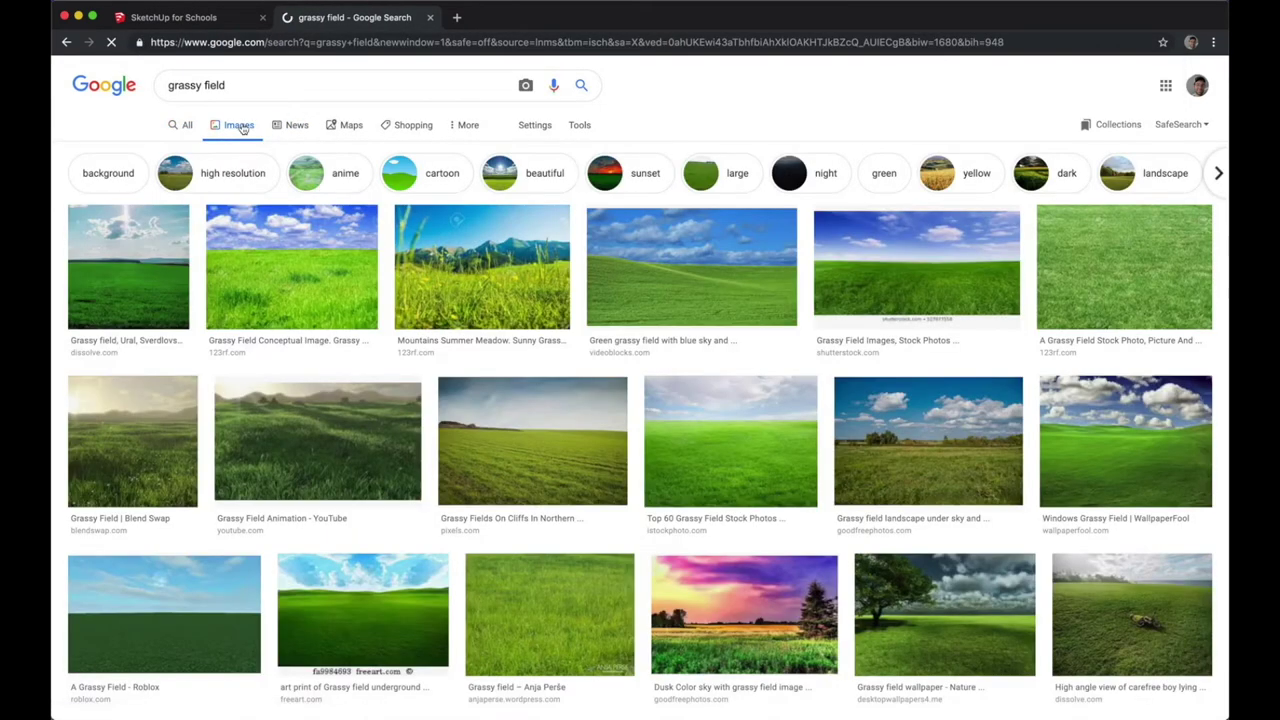
- Save the image of the green grassy field with blue sky and white fluffy clouds to the computer
left_click(622, 281)
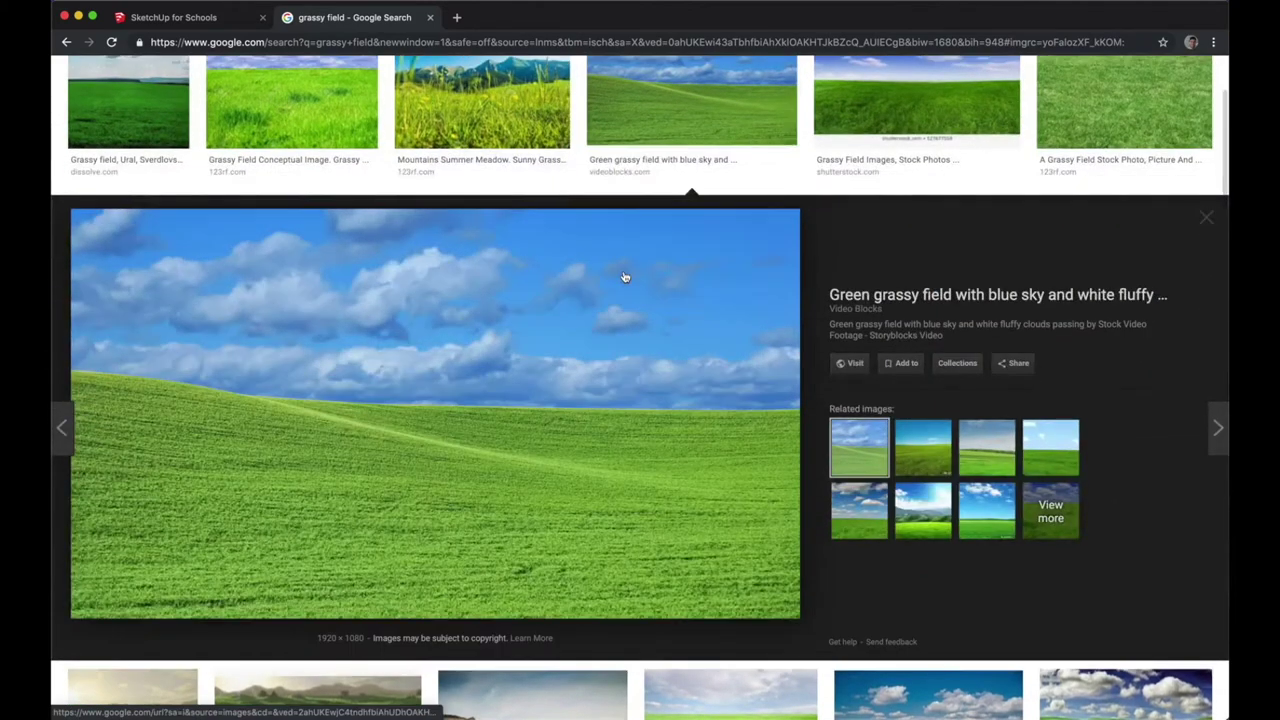
right_click(557, 269)
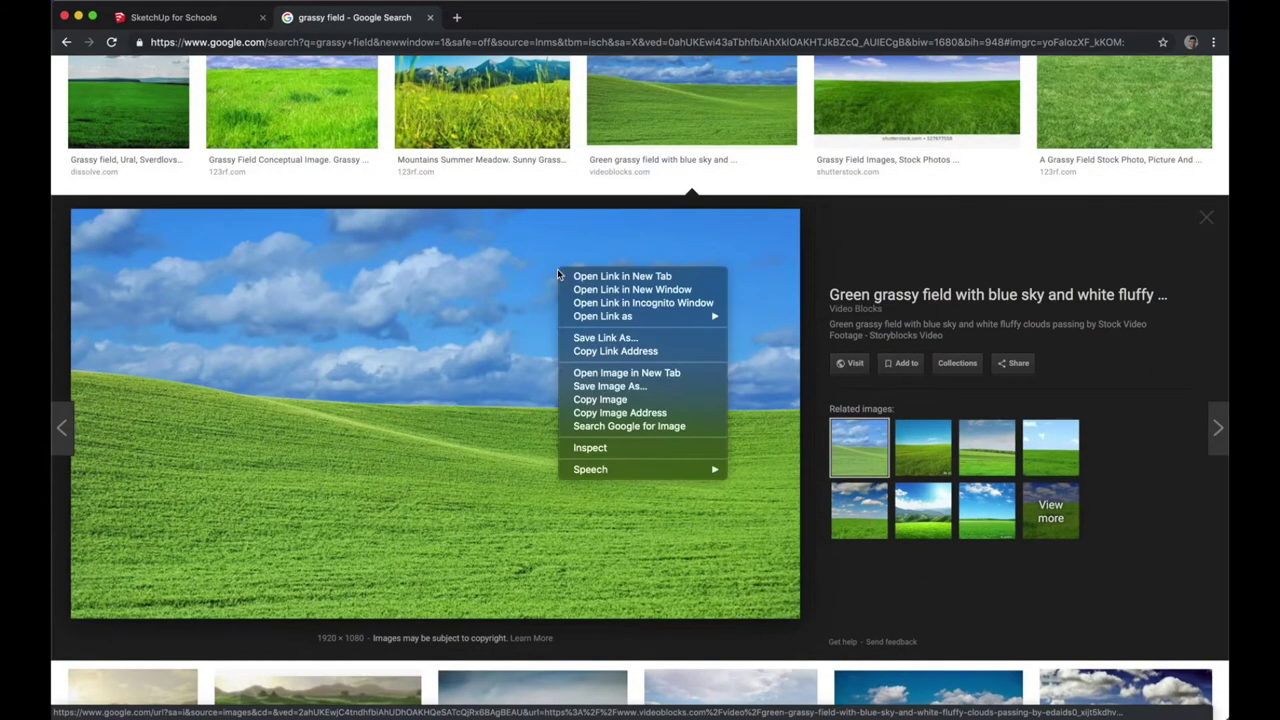
left_click(609, 387)
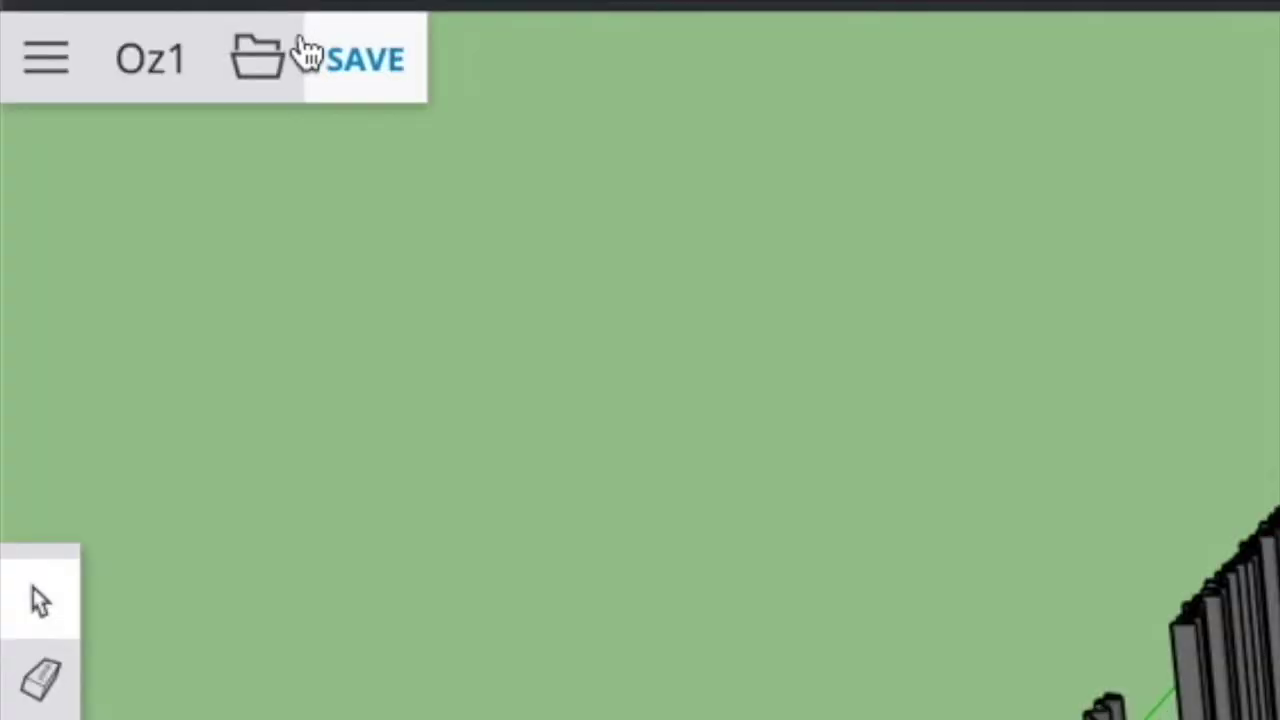
- Switch to SketchUp for Schools and insert the grassy field PNG from the Desktop as a material on the backdrop's front face, about 6' 9" high
left_click(287, 62)
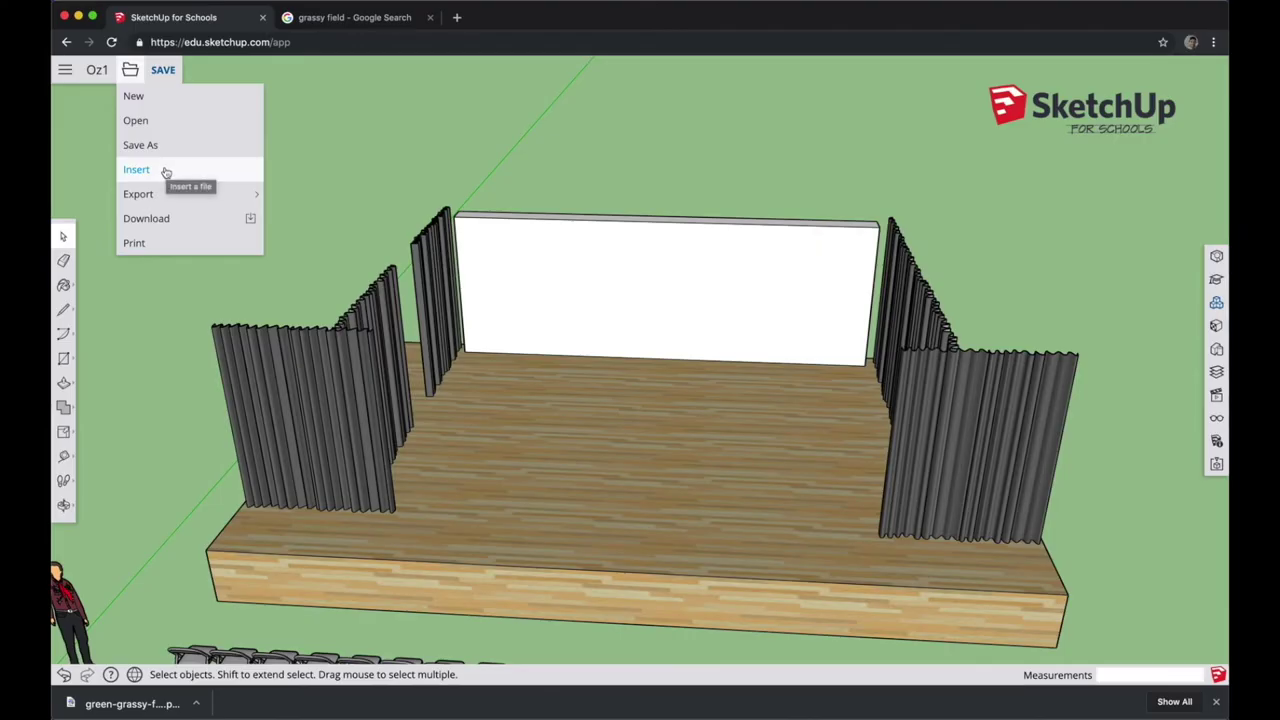
left_click(165, 171)
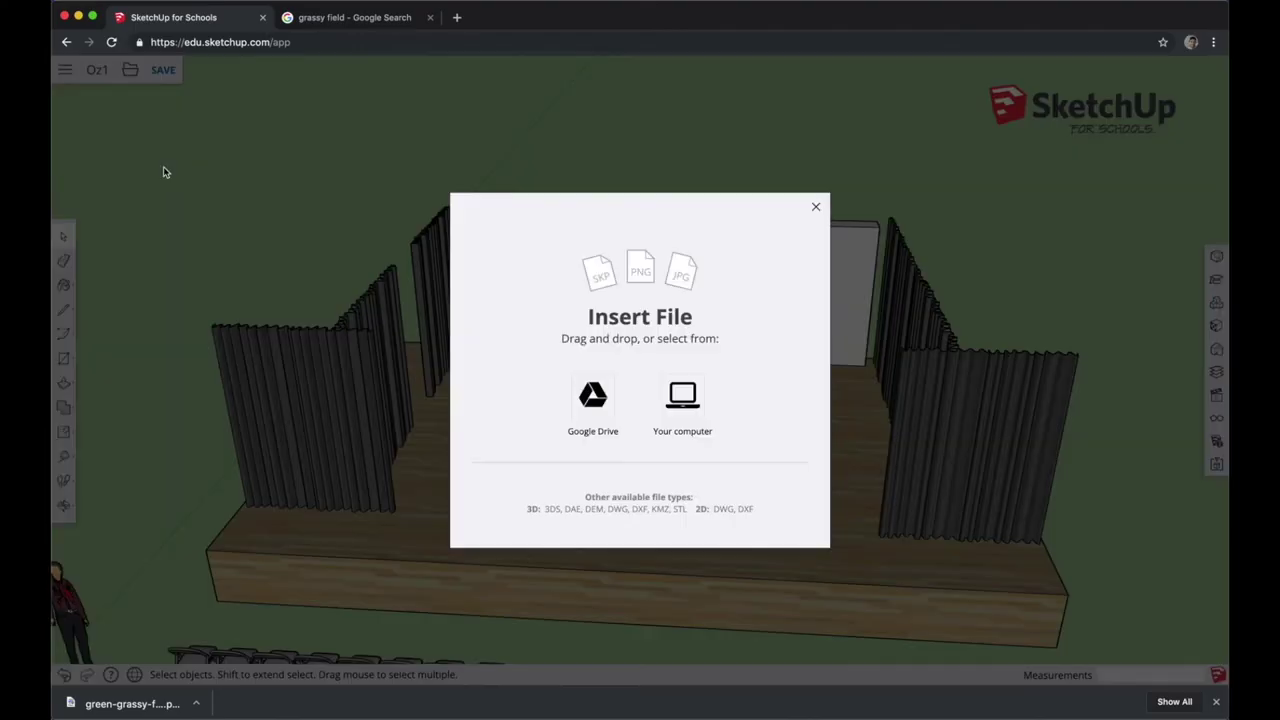
left_click(685, 411)
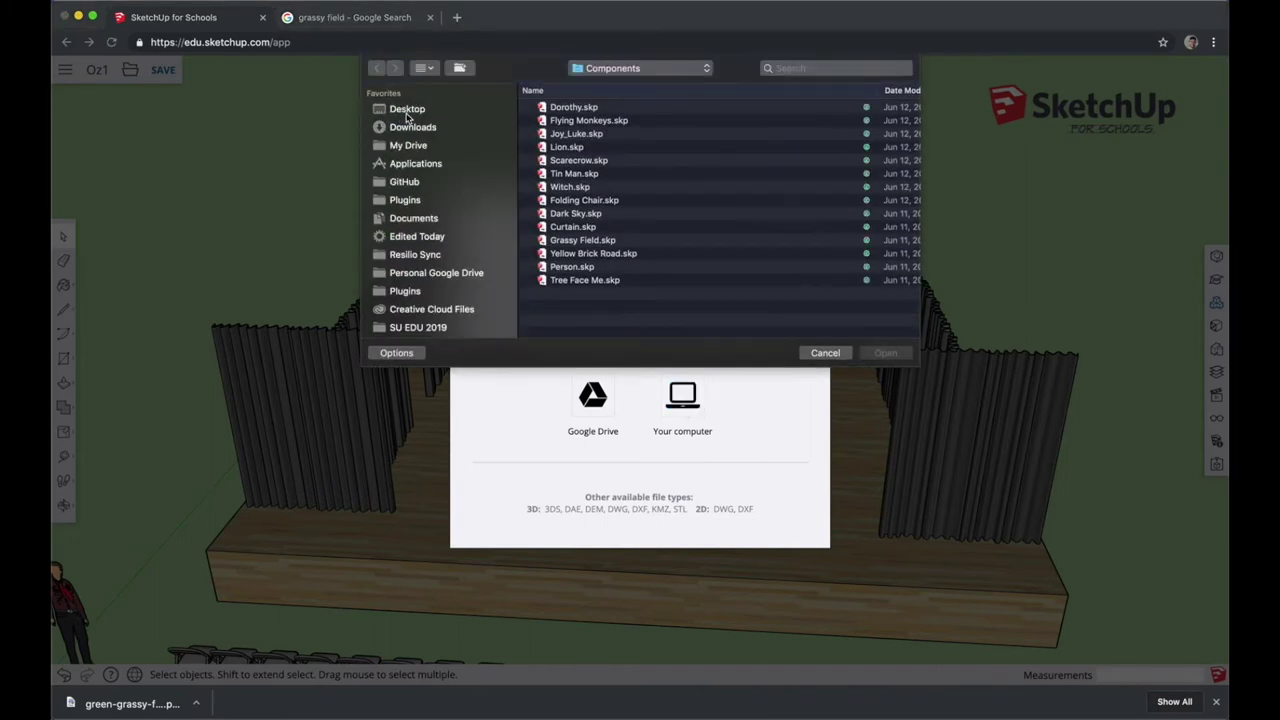
left_click(406, 114)
left_click(579, 108)
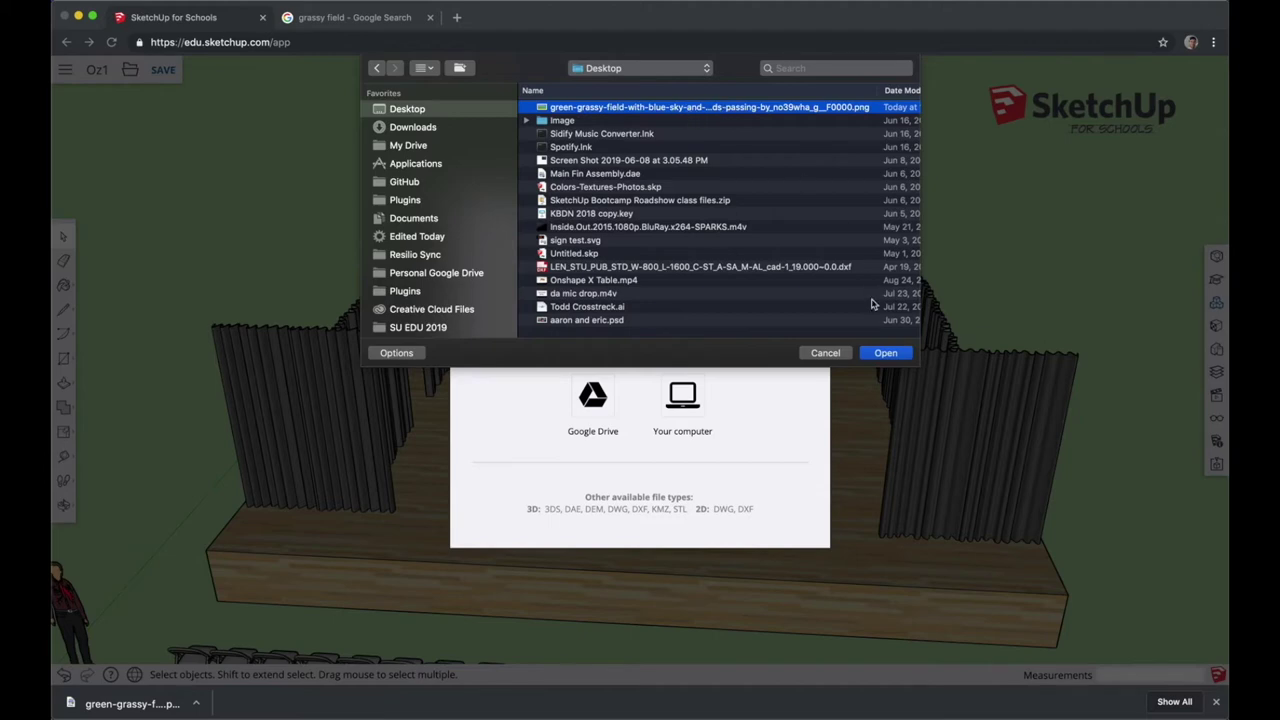
left_click(882, 351)
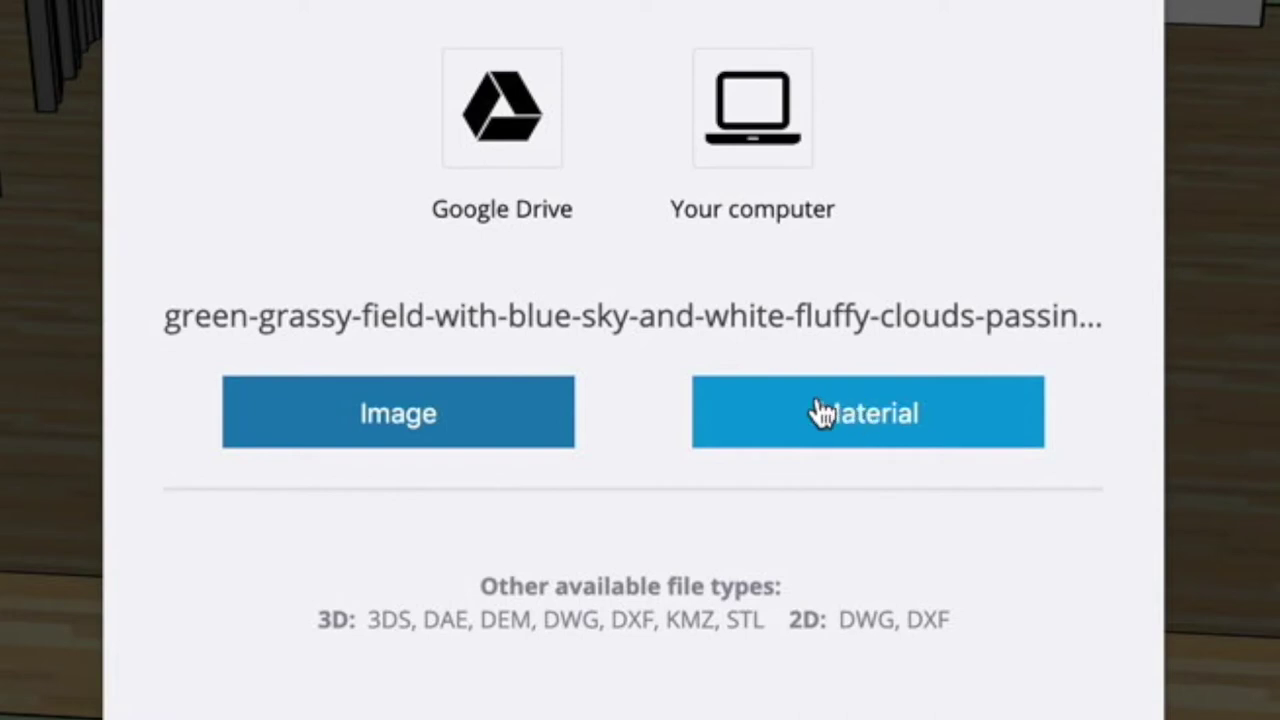
left_click(868, 413)
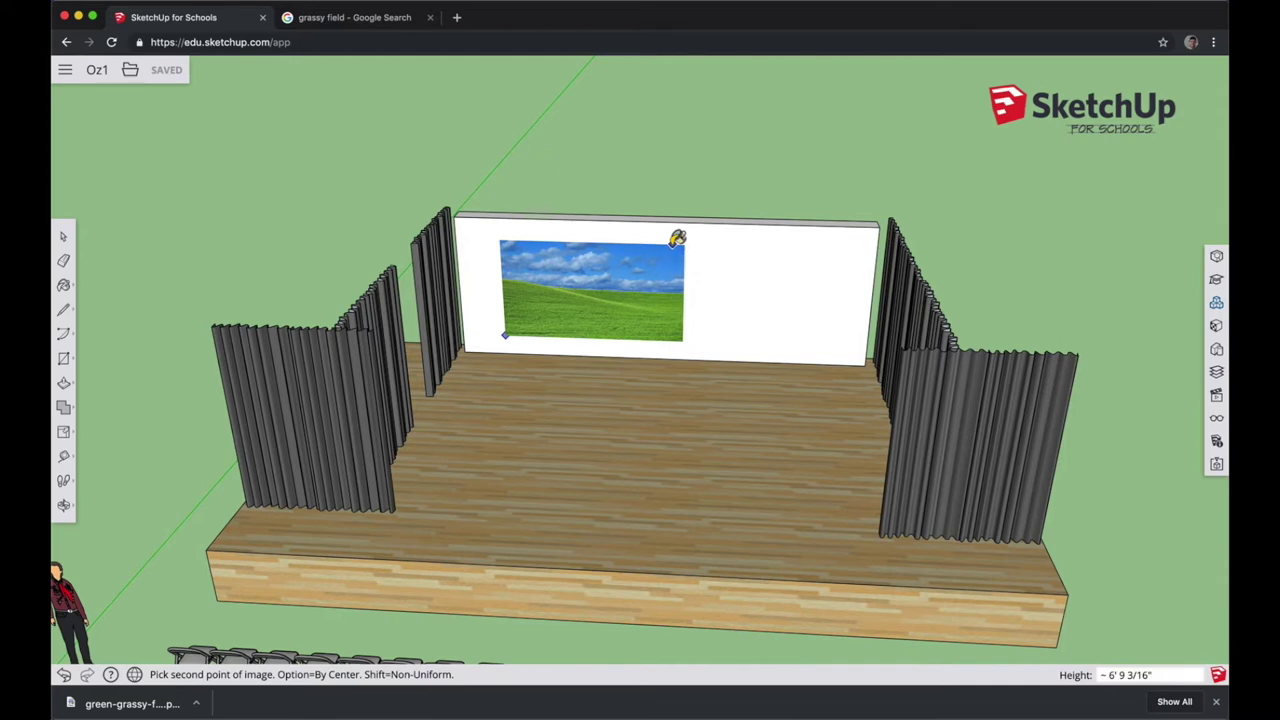
left_click(678, 238)
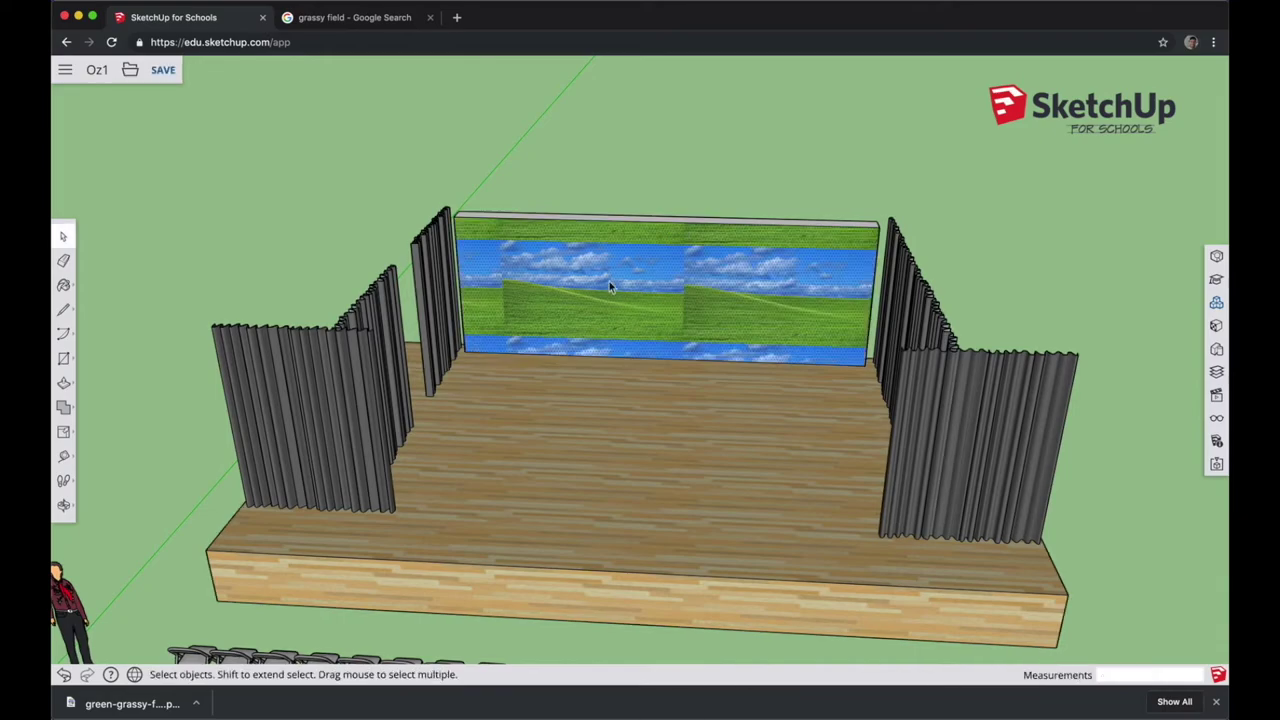
- Position the grassy field texture at the backdrop's lower corner nearest the man and scale it uniformly to fill the backdrop's height
scroll(616, 291, "up", 5)
scroll(616, 291, "up", 3)
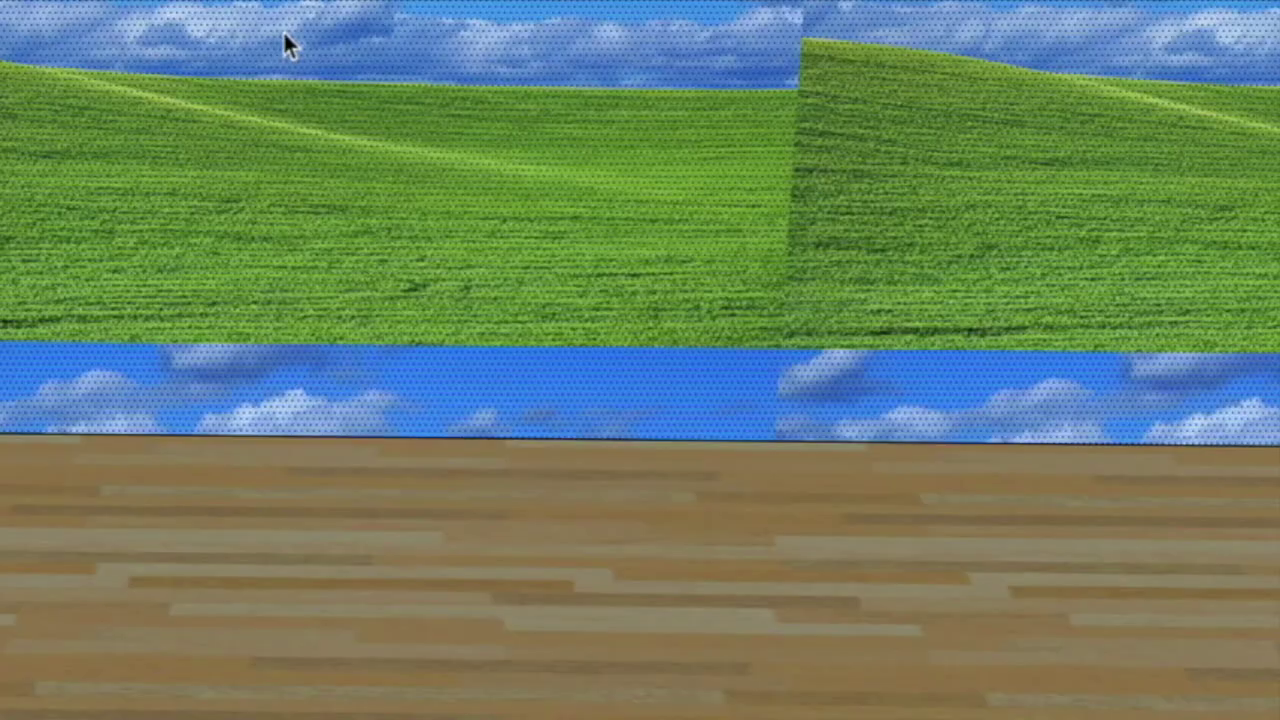
right_click(568, 288)
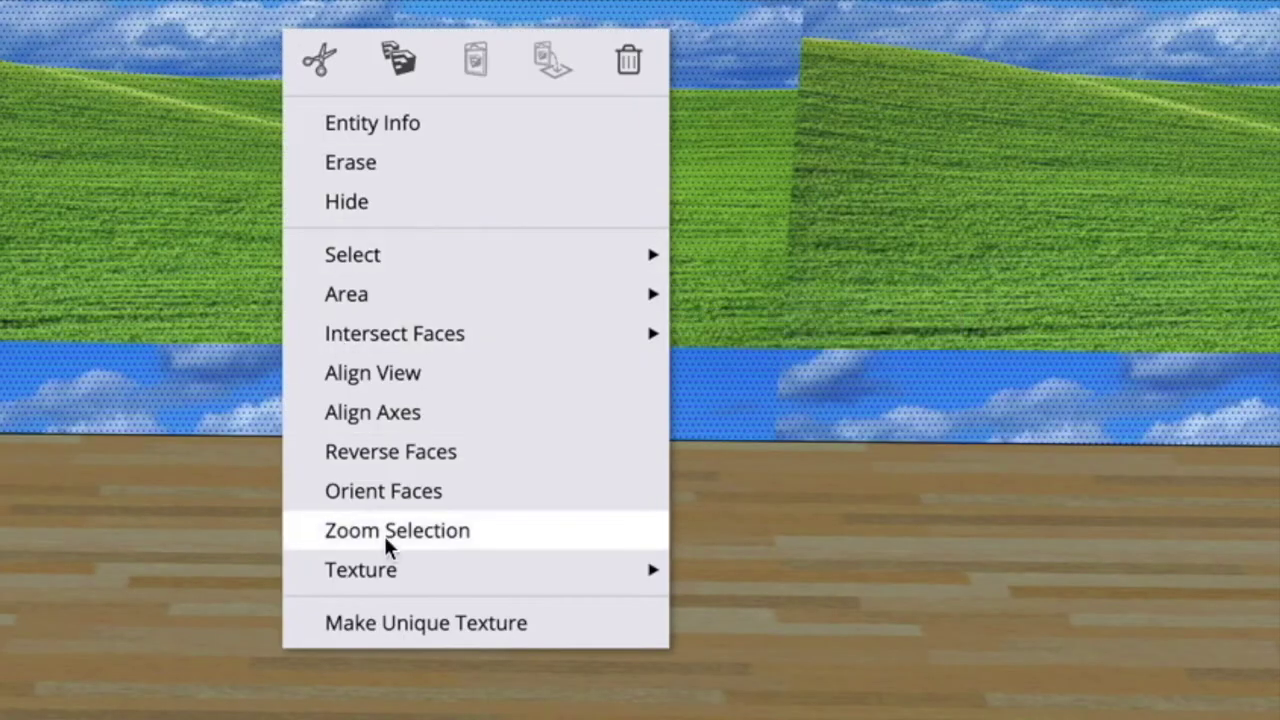
mouse_move(490, 585)
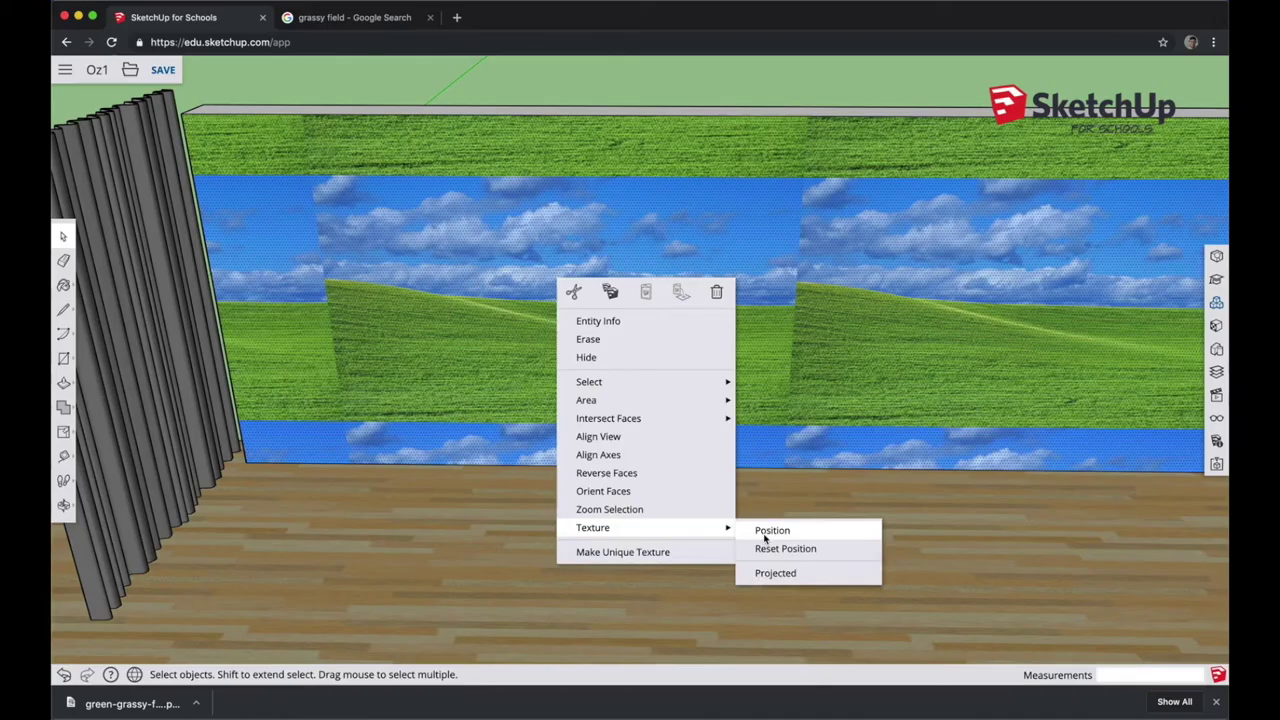
left_click(738, 582)
left_click_drag(660, 366, 583, 388)
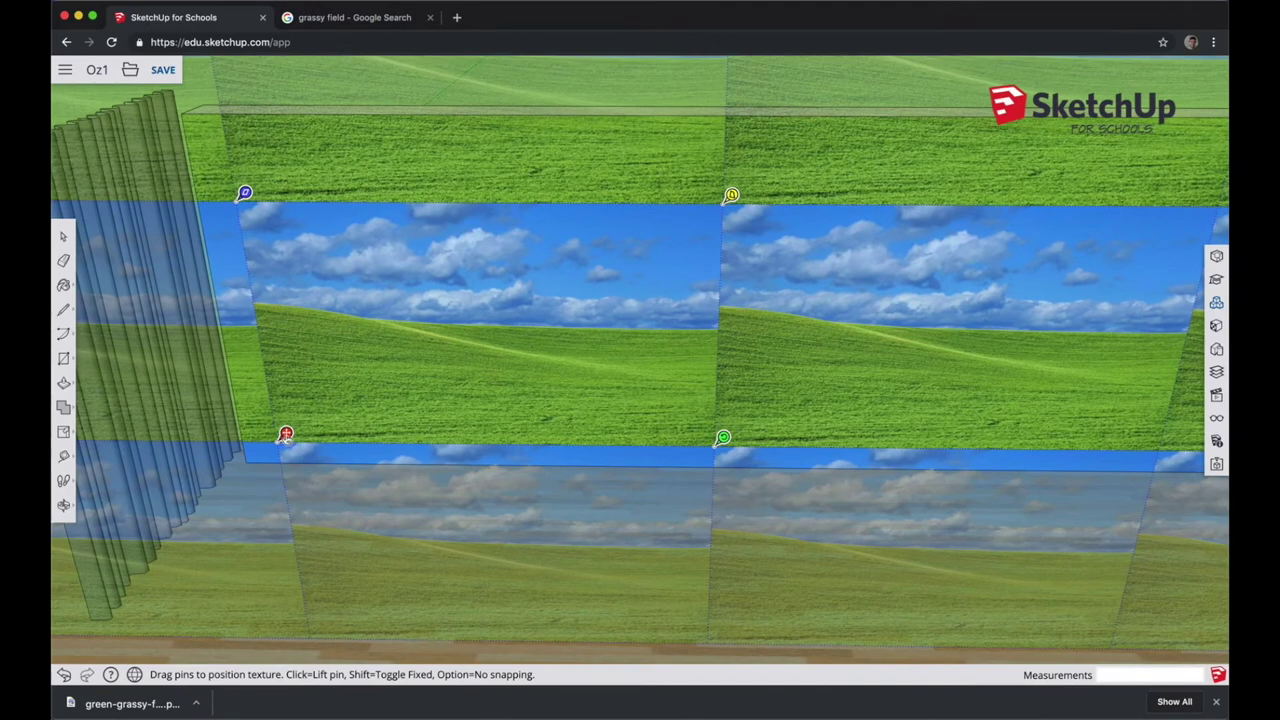
left_click_drag(285, 433, 250, 458)
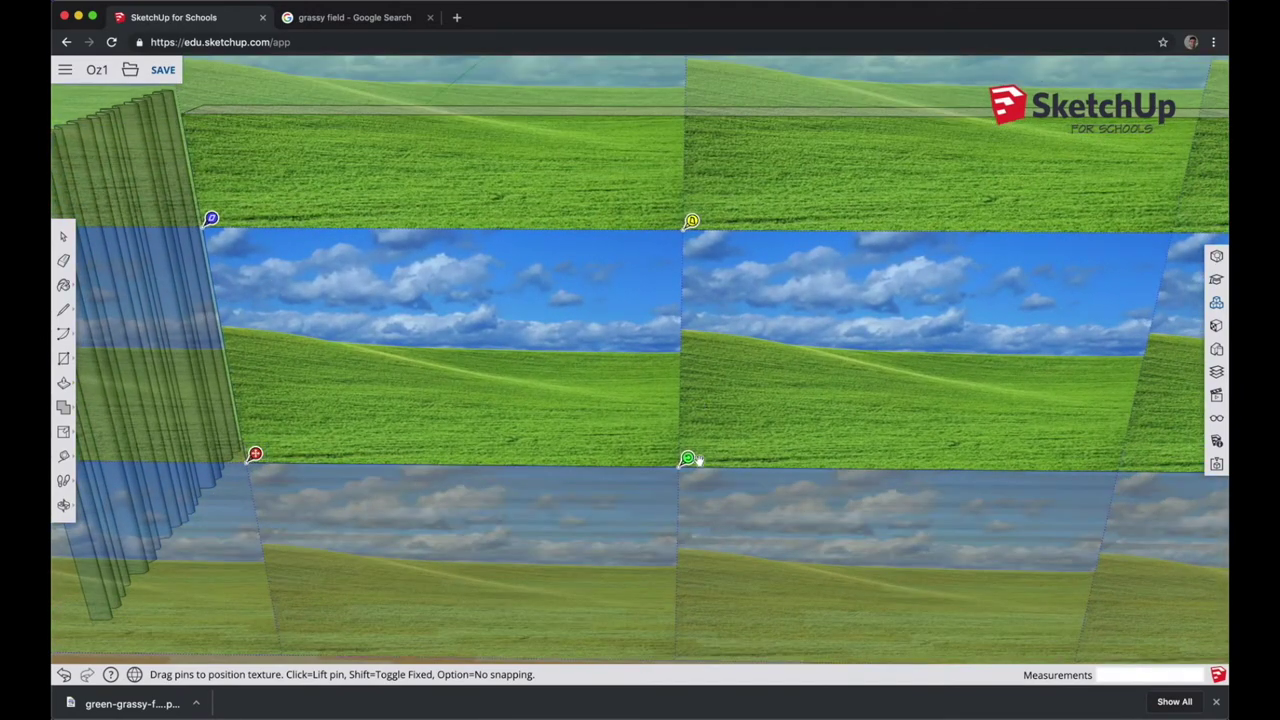
left_click_drag(688, 458, 870, 458)
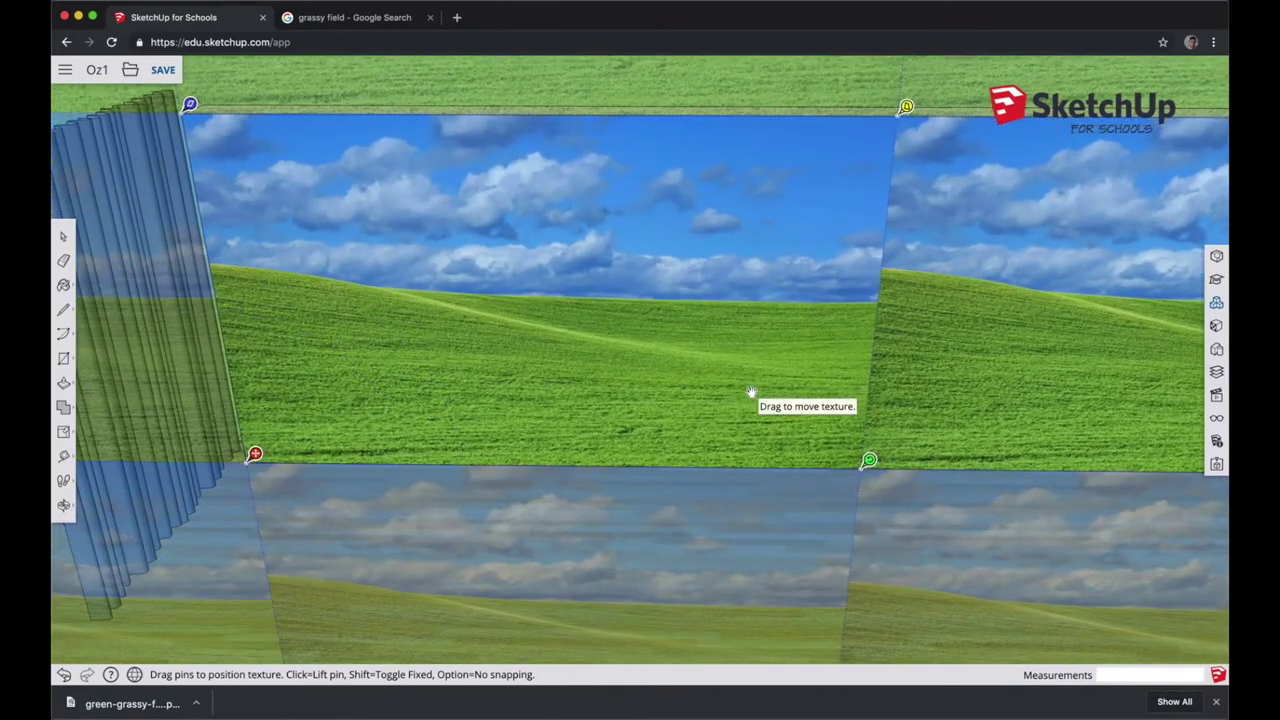
- Turn off fixed pins, stretch the texture's two free corners to the backdrop's far corners, and finish positioning
scroll(751, 392, "down", 5)
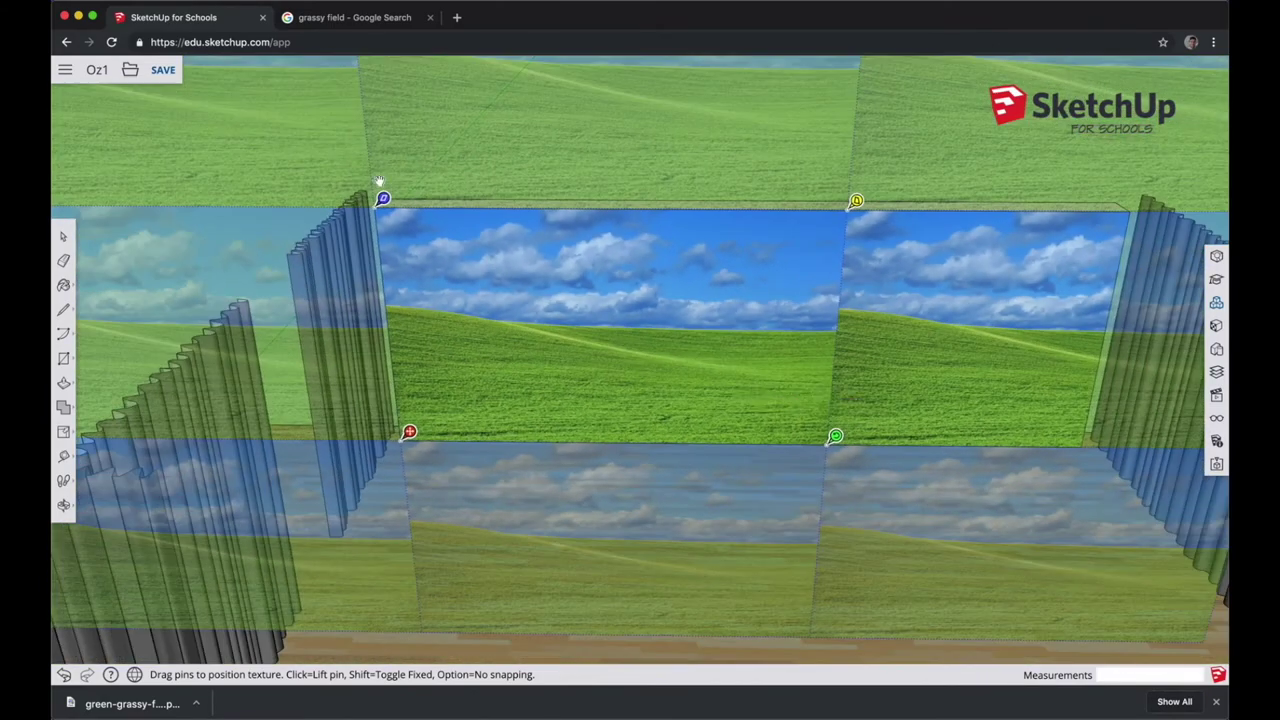
mouse_move(383, 197)
left_mouse_down()
mouse_move(451, 197)
mouse_move(383, 198)
left_mouse_up()
scroll(717, 191, "down", 5)
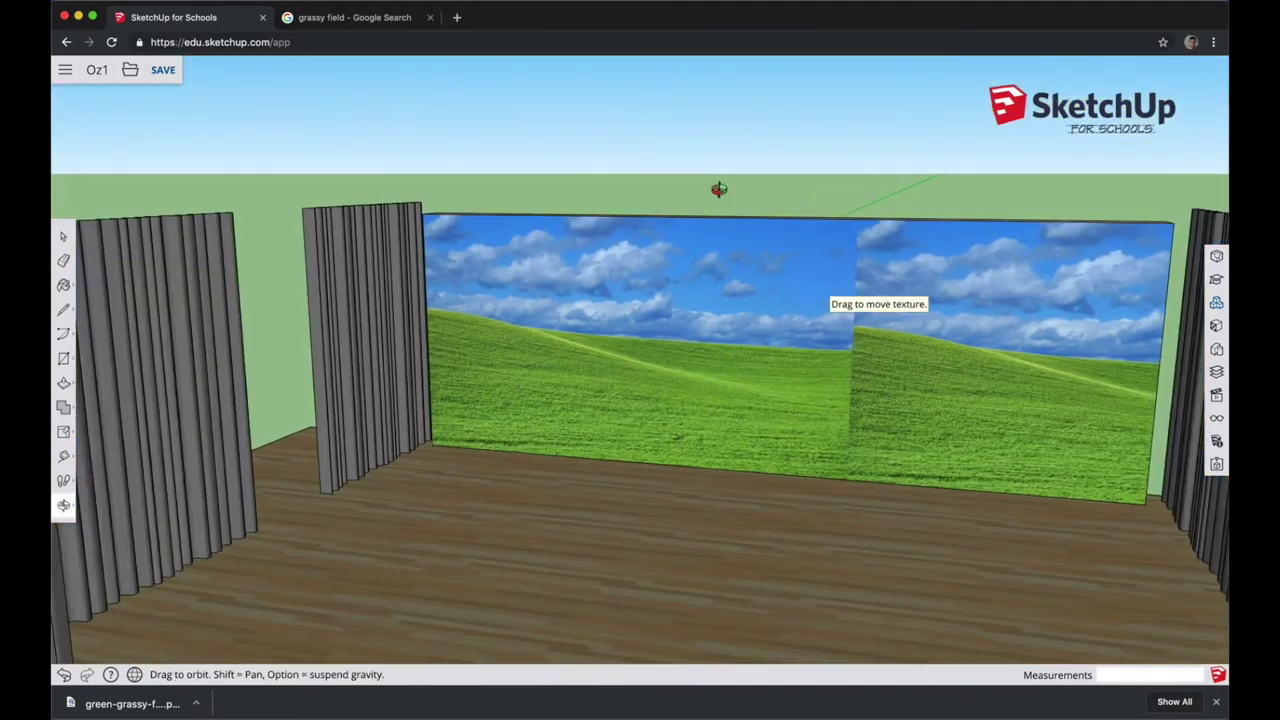
scroll(800, 189, "up", 5)
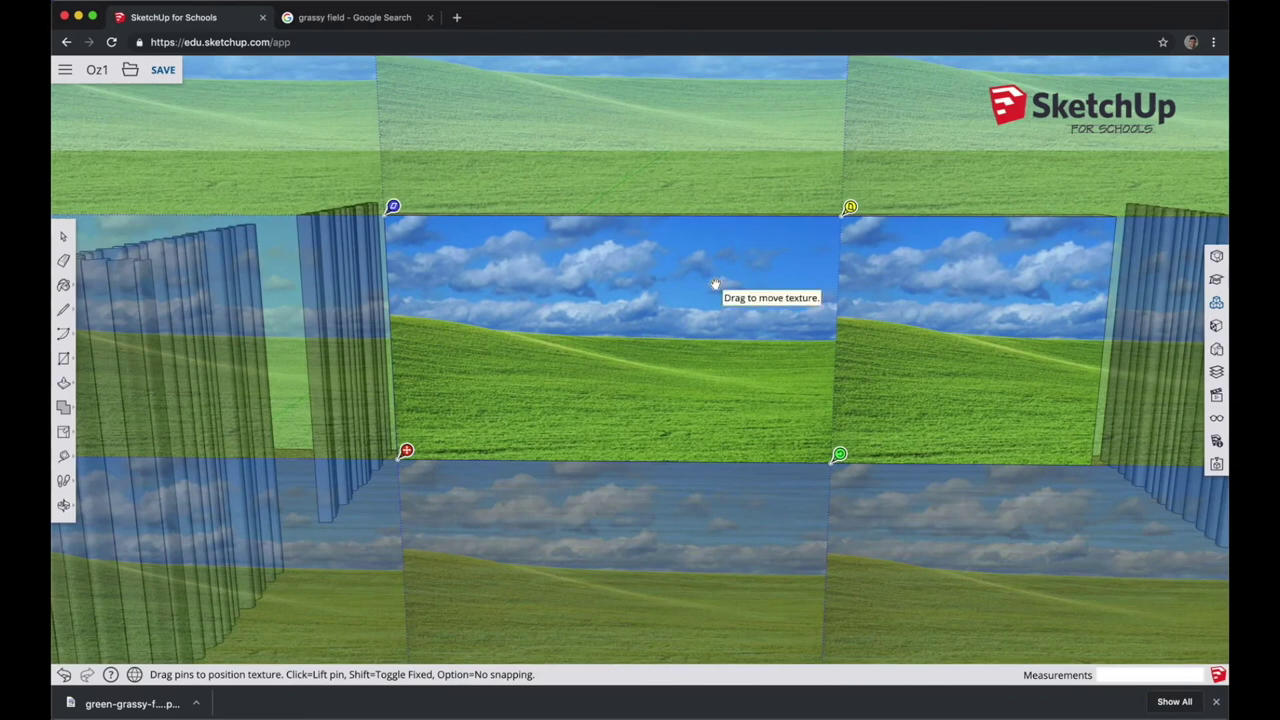
right_click(715, 285)
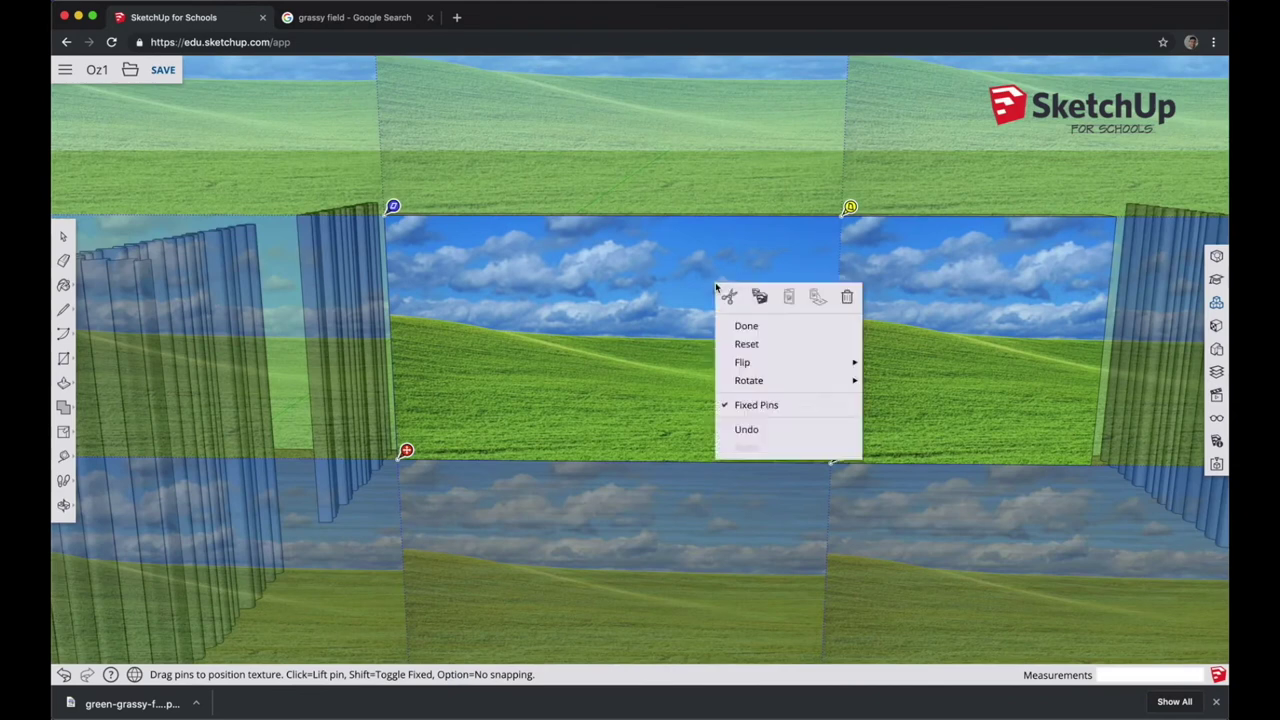
left_click(787, 404)
left_click_drag(840, 456, 807, 405)
left_click_drag(810, 378, 1100, 458)
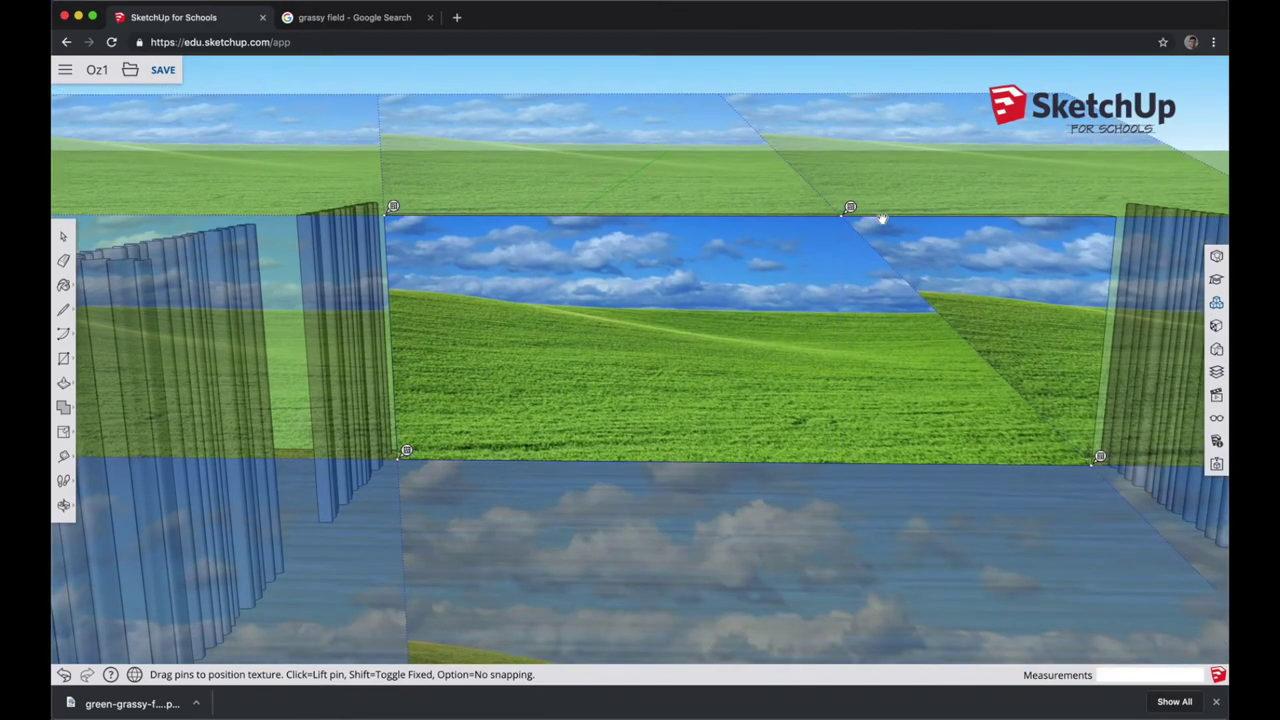
left_click_drag(850, 207, 1114, 216)
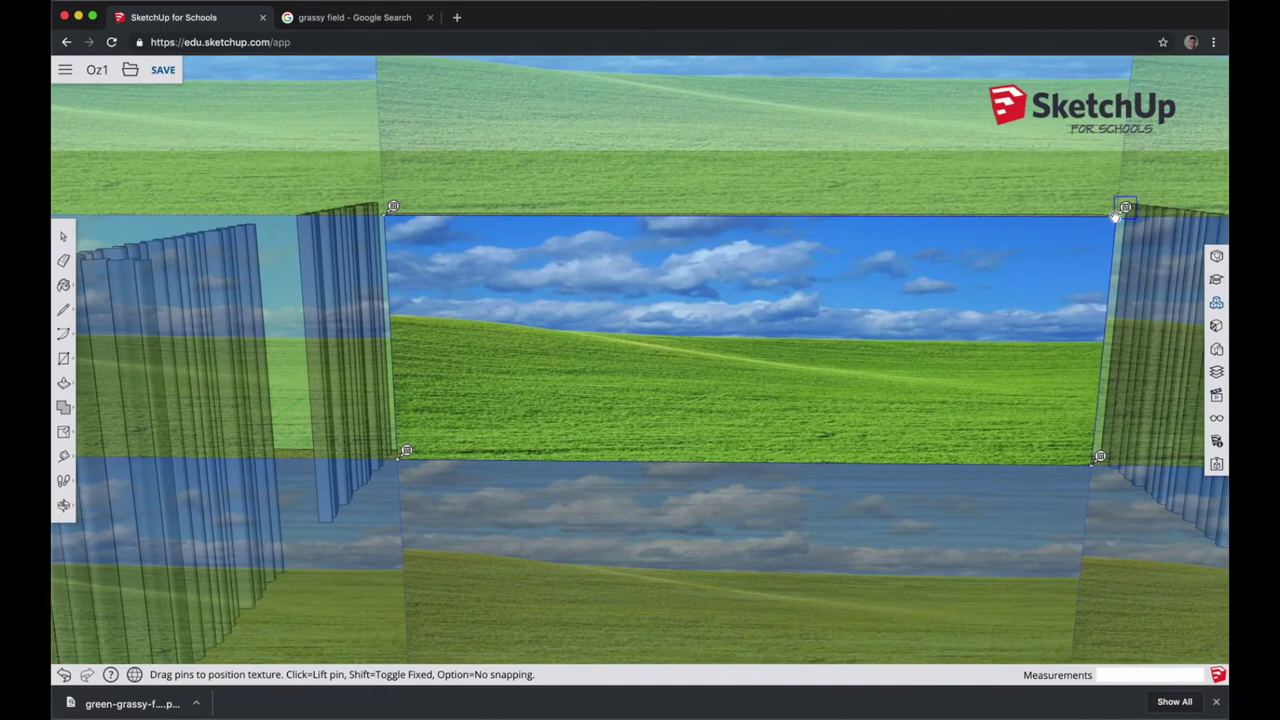
key("o")
middle_click_drag(963, 293, 988, 330)
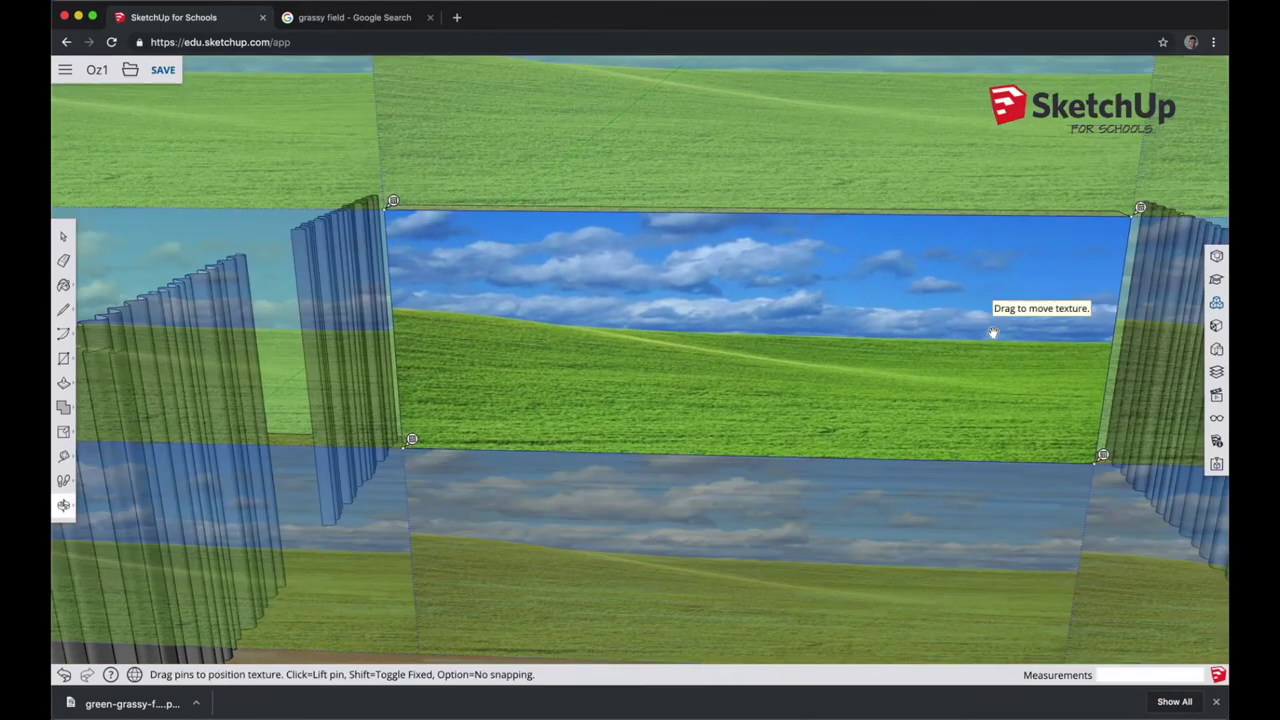
right_click(794, 278)
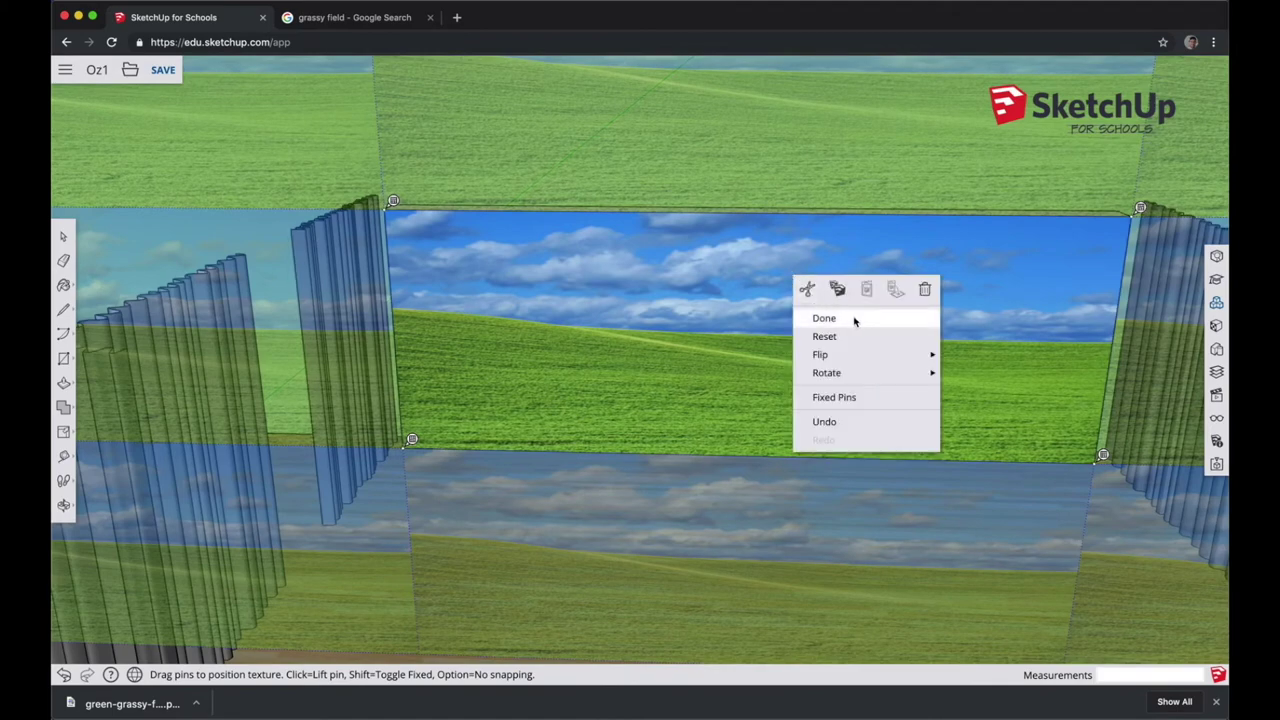
left_click(824, 318)
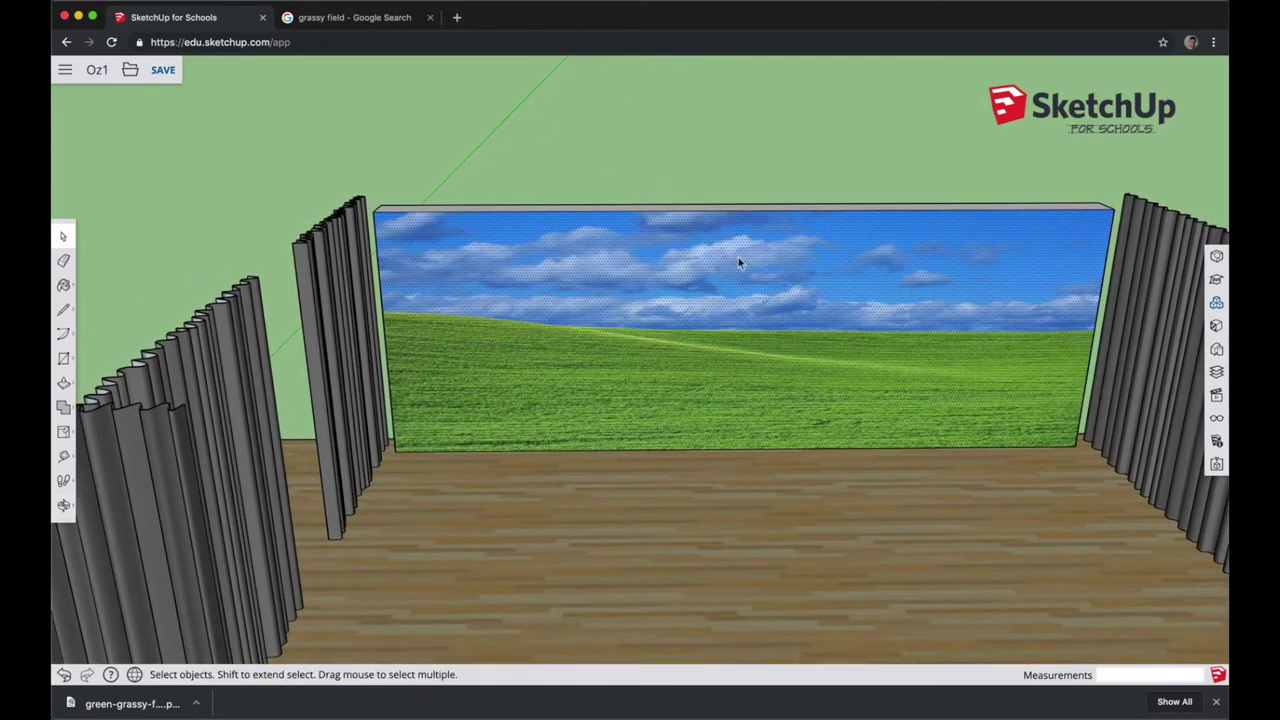
- Make a group of the whole grassy field backdrop
middle_click_drag(645, 180, 530, 187)
left_click(562, 259)
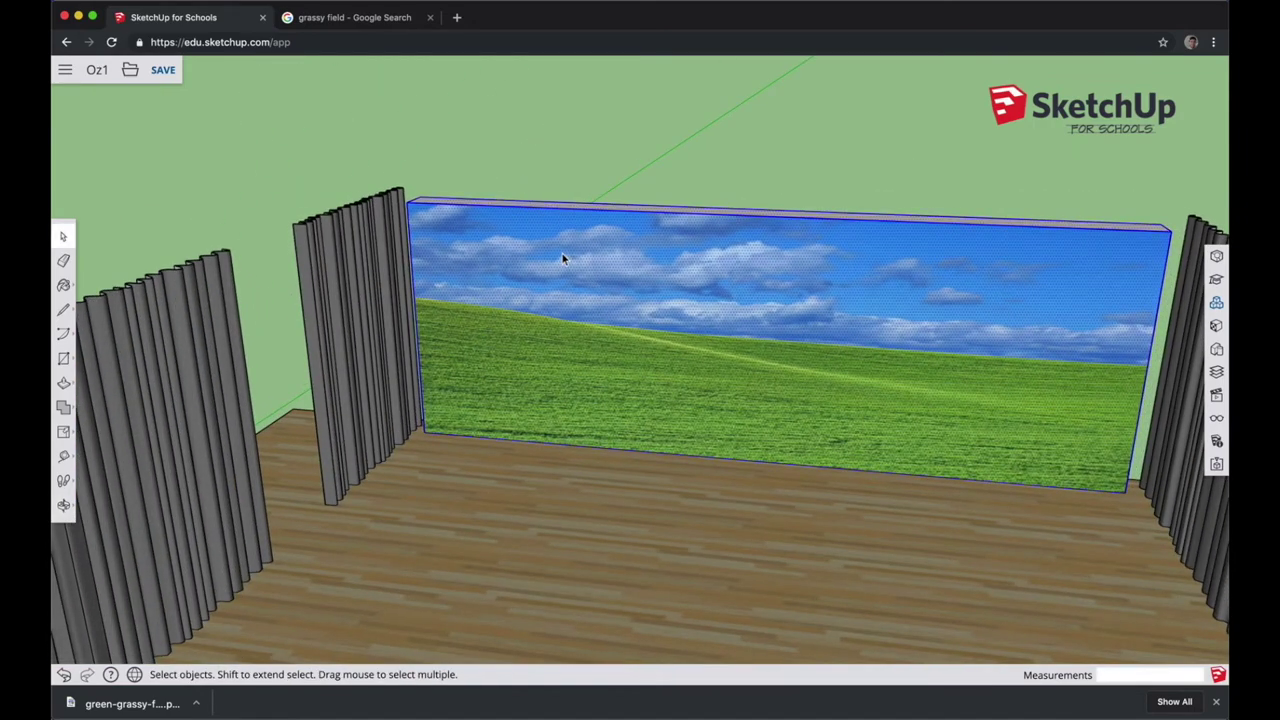
right_click(562, 259)
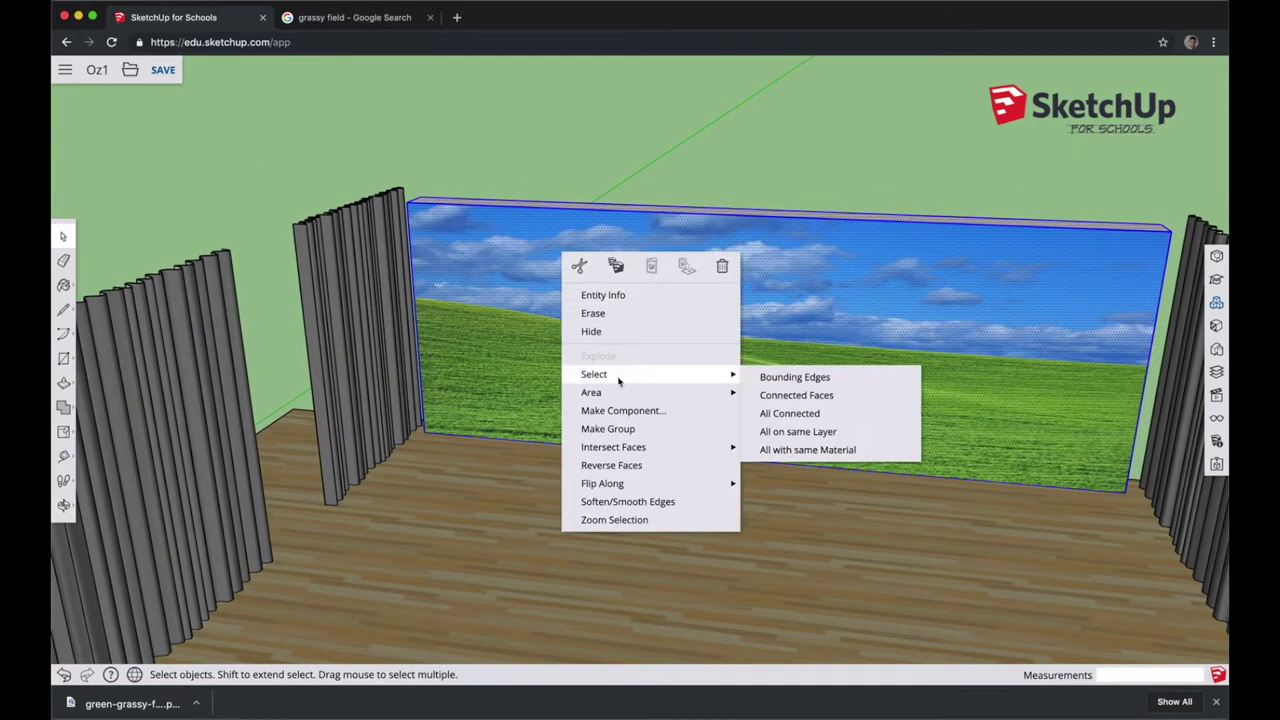
left_click(629, 428)
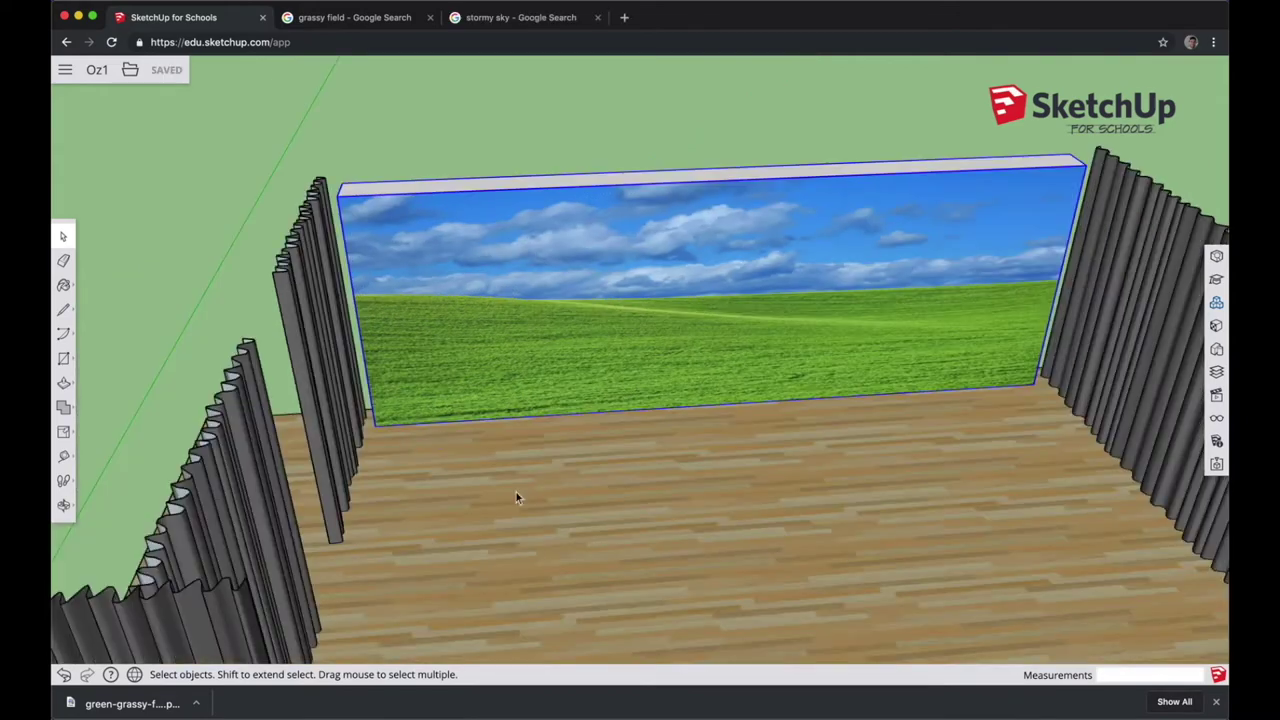
- Draw a thin rectangle on the stage just in front of the grassy backdrop, spanning its width, and extrude it up to that backdrop's top edge
key("r")
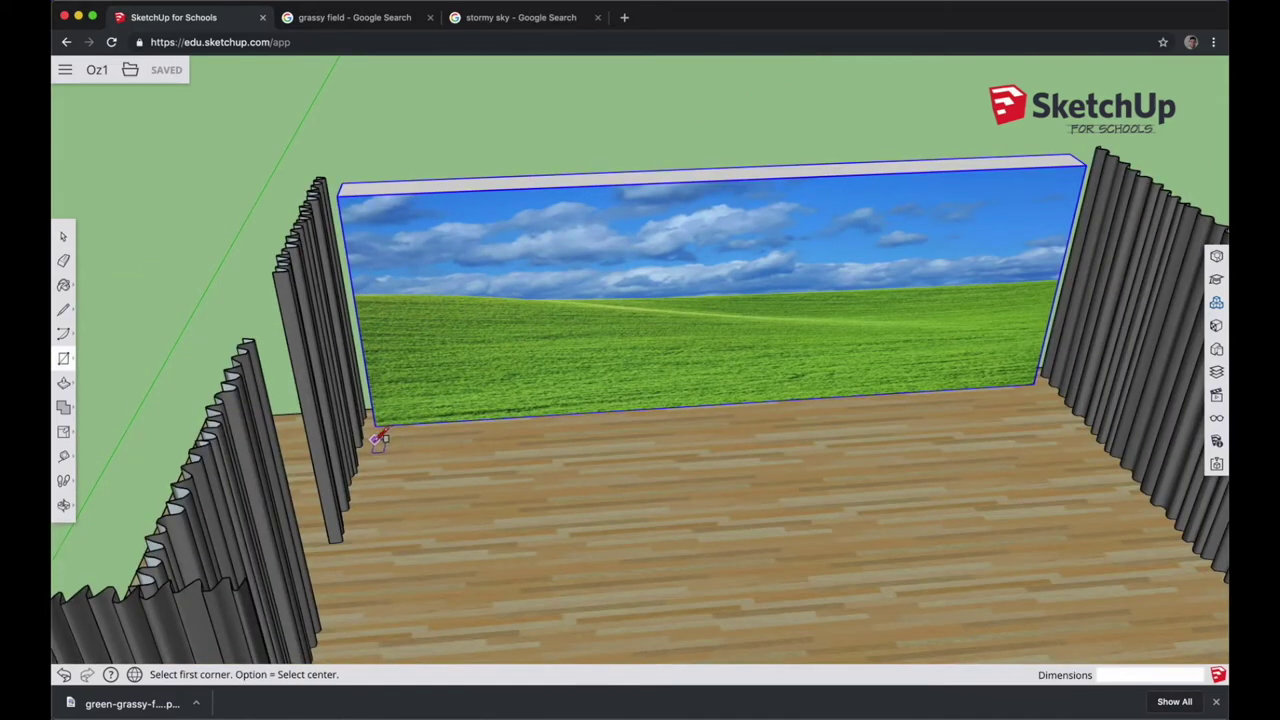
left_click(376, 426)
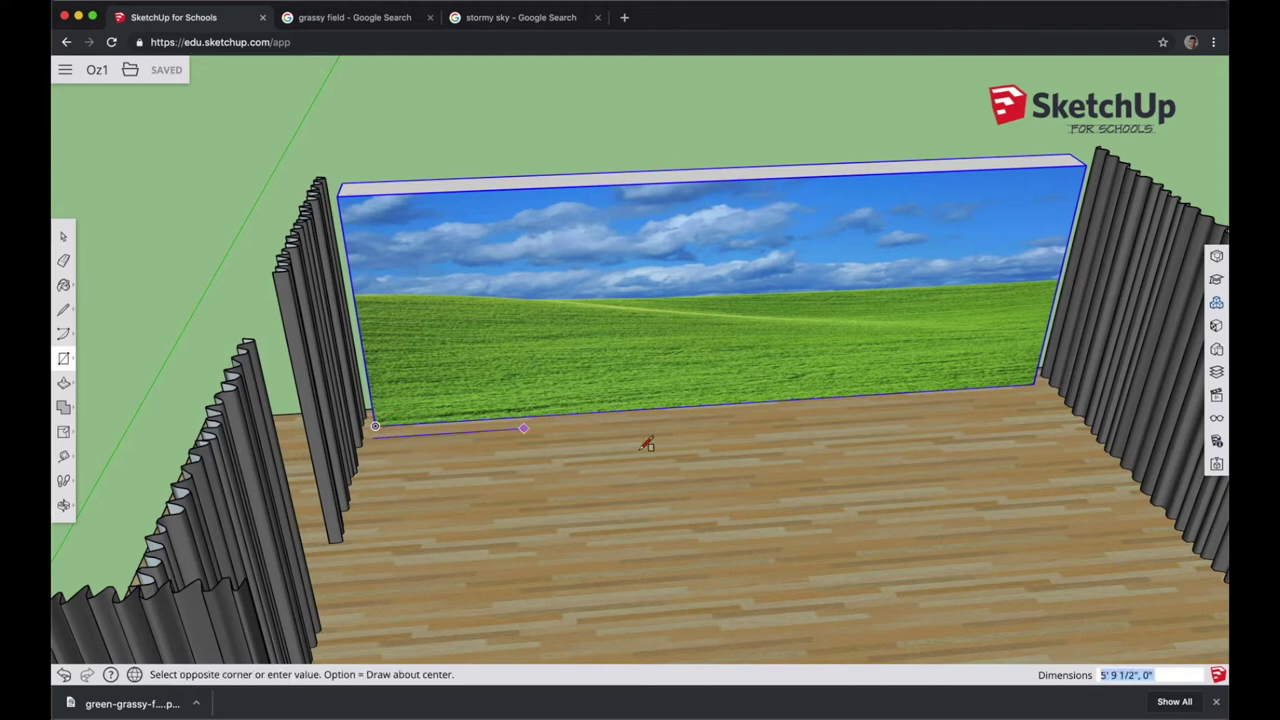
left_click(1050, 402)
key("p")
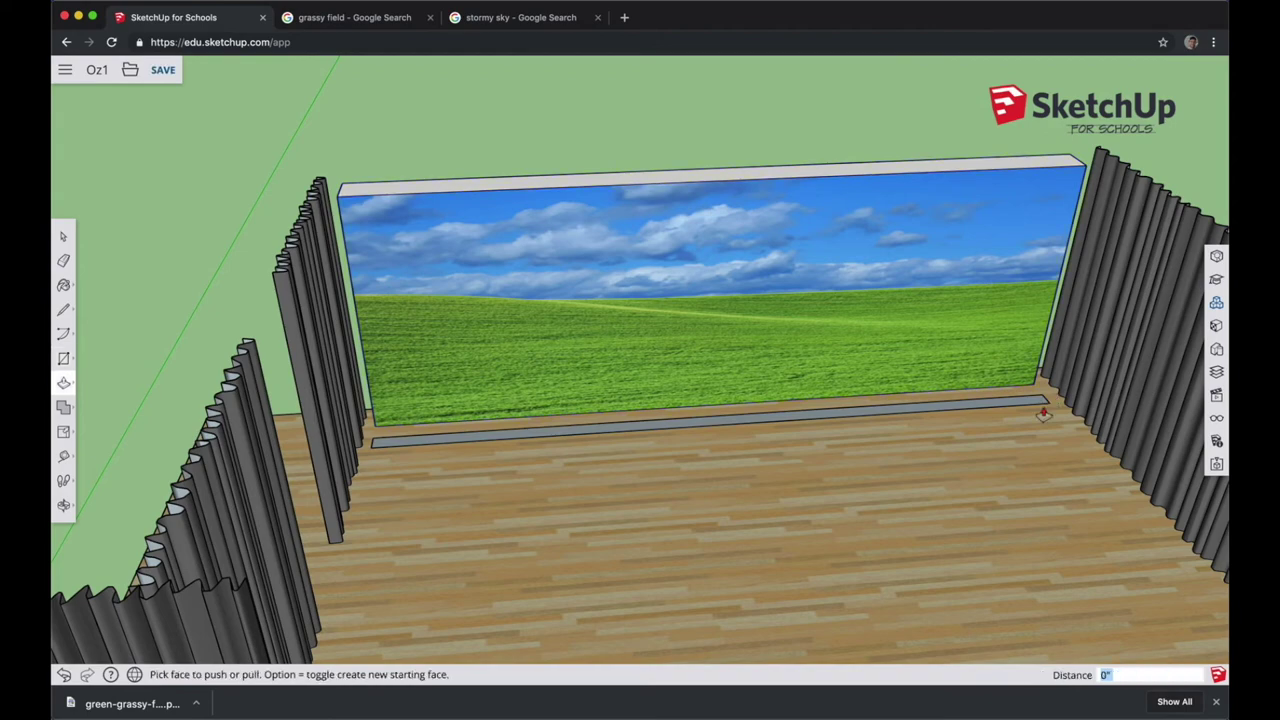
left_click_drag(1033, 408, 598, 192)
key("space")
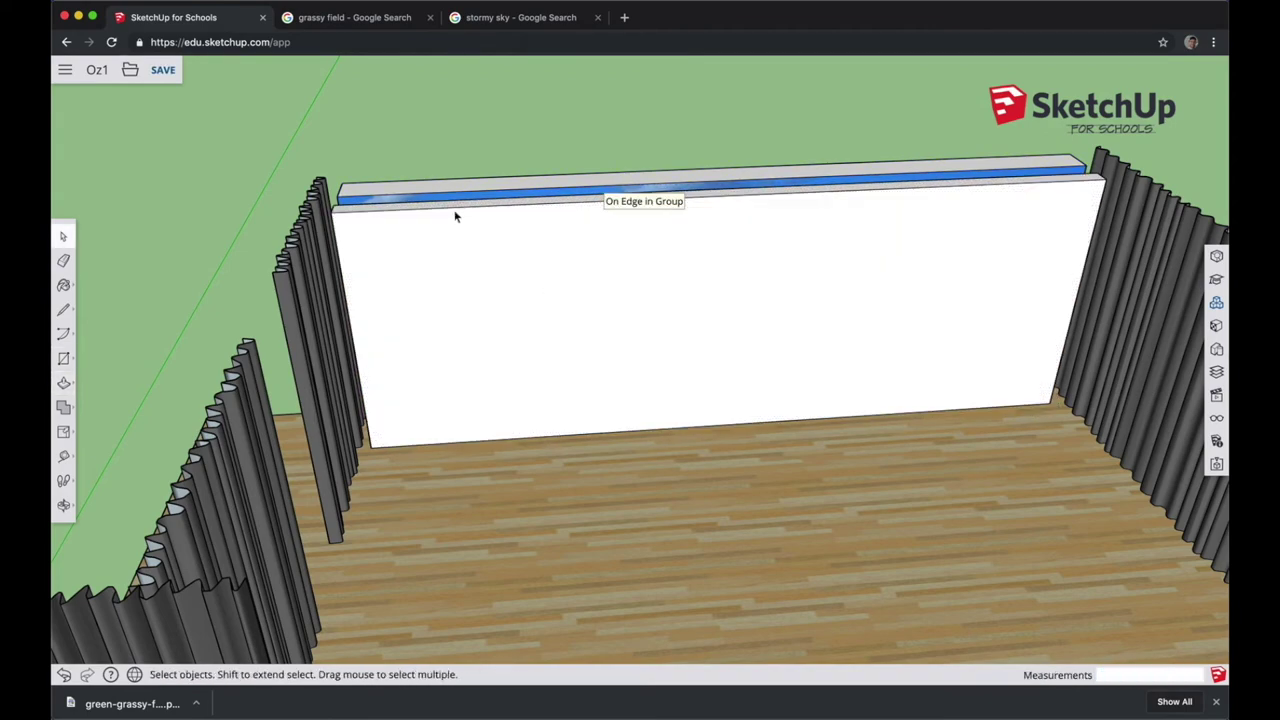
- Run a Google Images search for "stormy sky" in a new browser tab
key("super+3")
type("stormy sky")
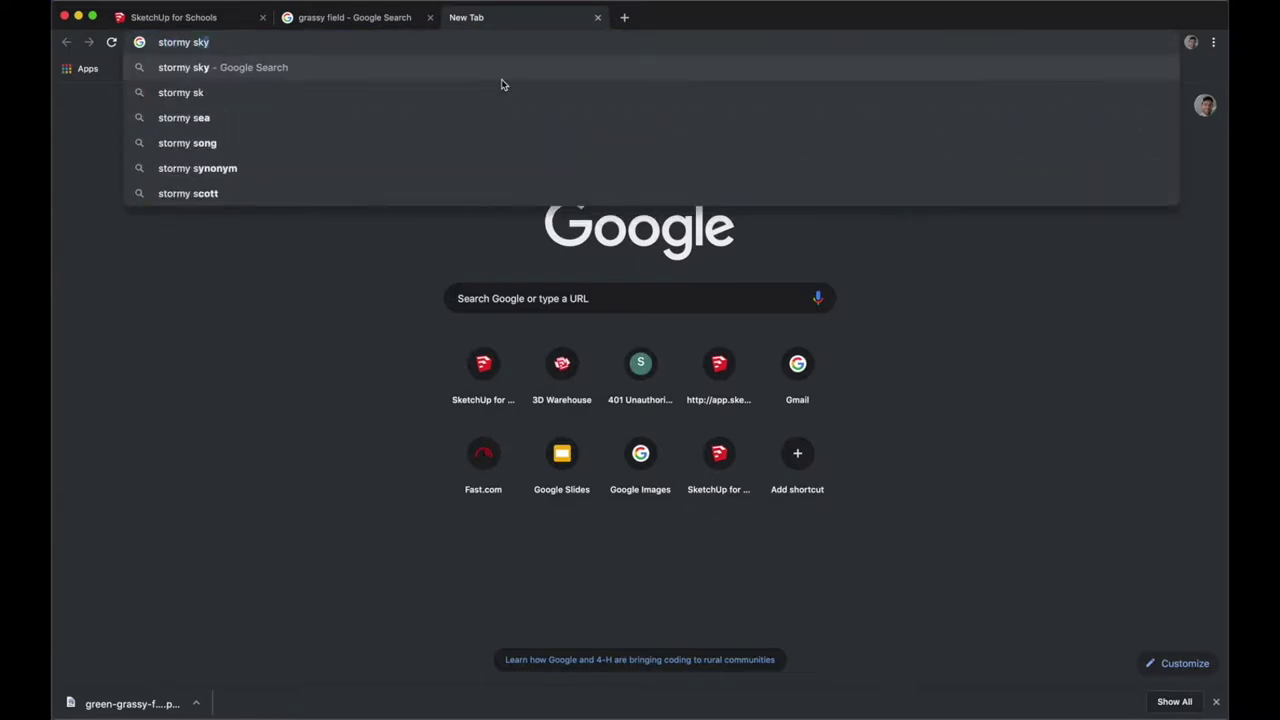
key("Return")
left_click(250, 124)
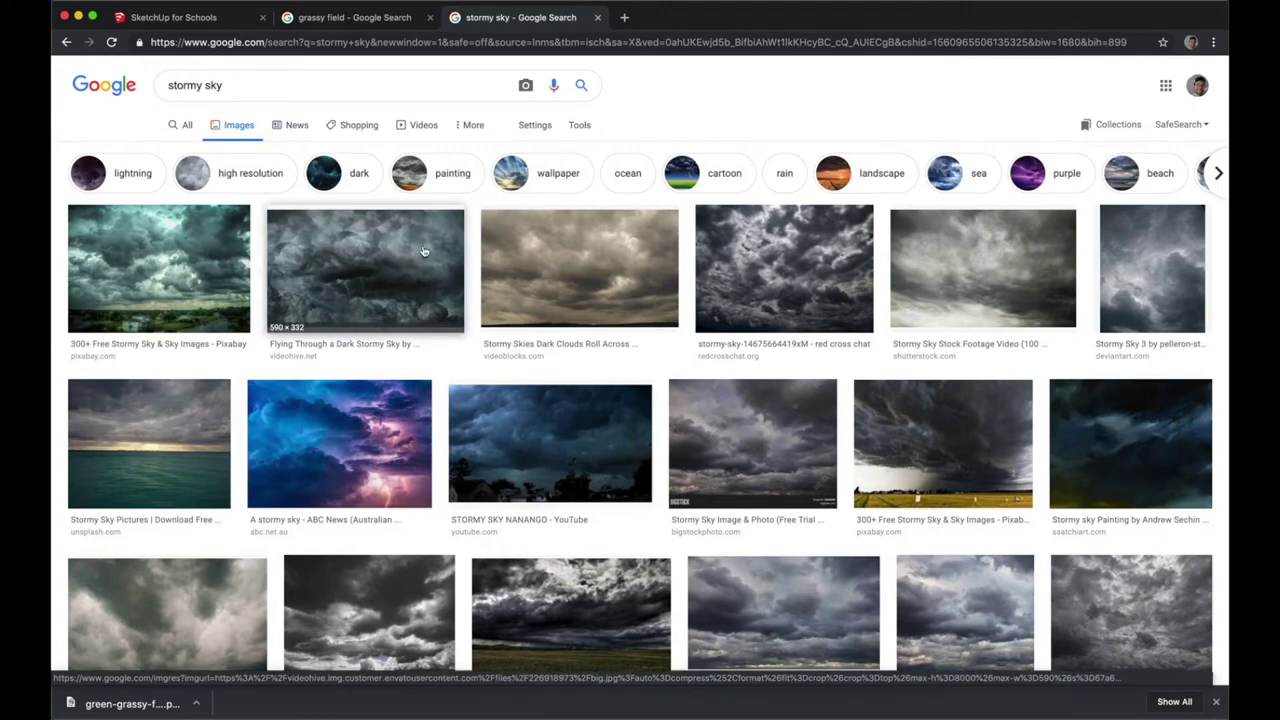
- Save the image from Flying Through a Dark Stormy Sky to the Desktop as "stormy sky.jpg"
left_click(424, 251)
right_click(511, 395)
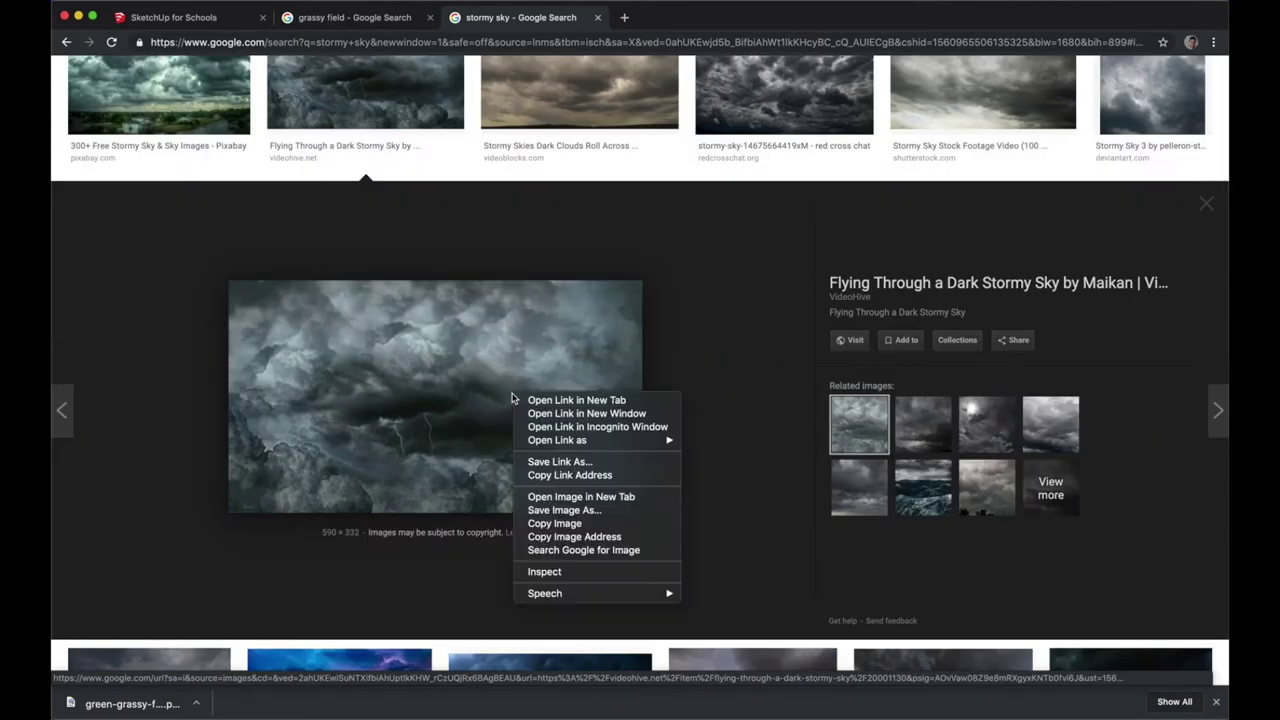
left_click(560, 510)
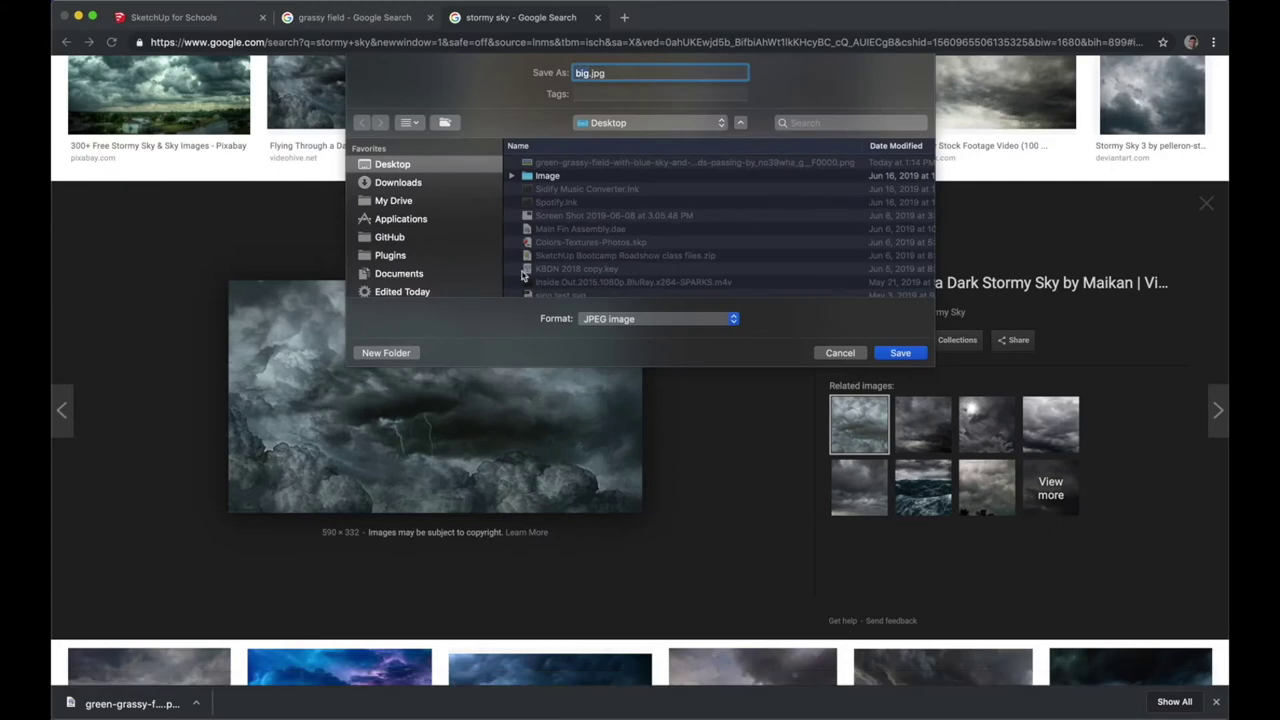
type("astormy")
key("alt+BackSpace")
type("s")
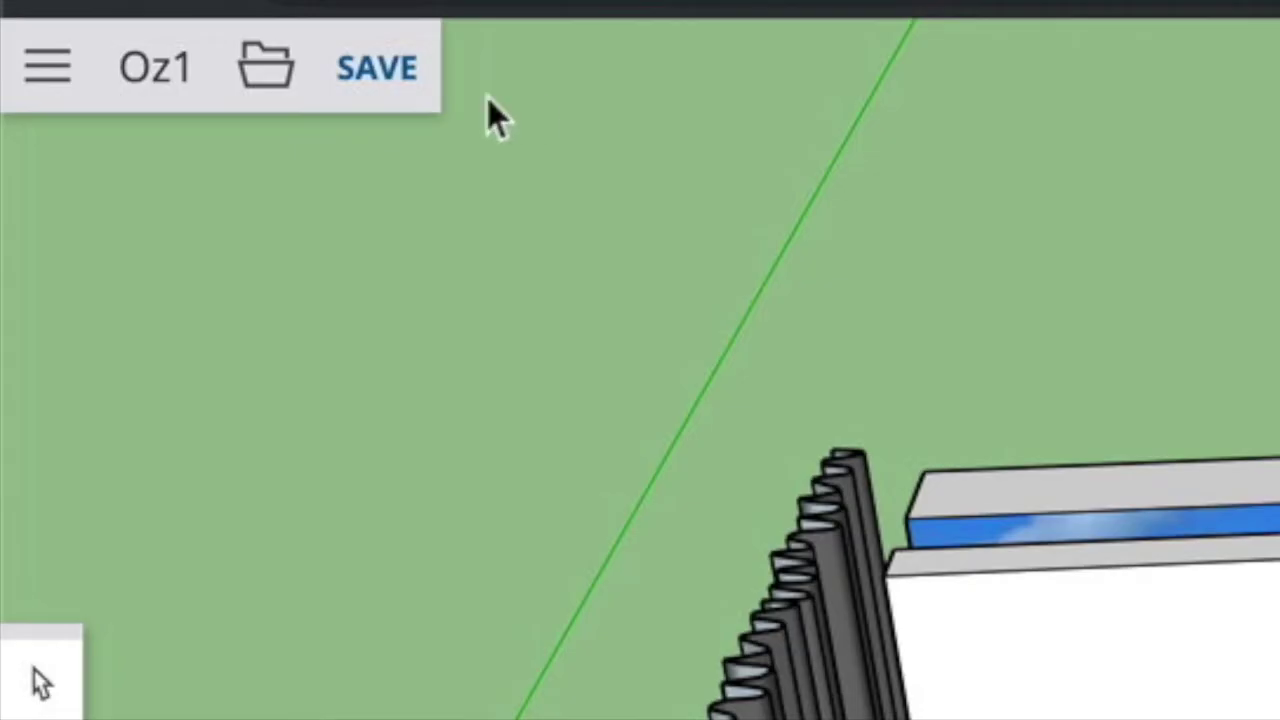
- In SketchUp for Schools, insert stormy sky.jpg from the Desktop as a material on the new blank backdrop's front face
left_click(290, 80)
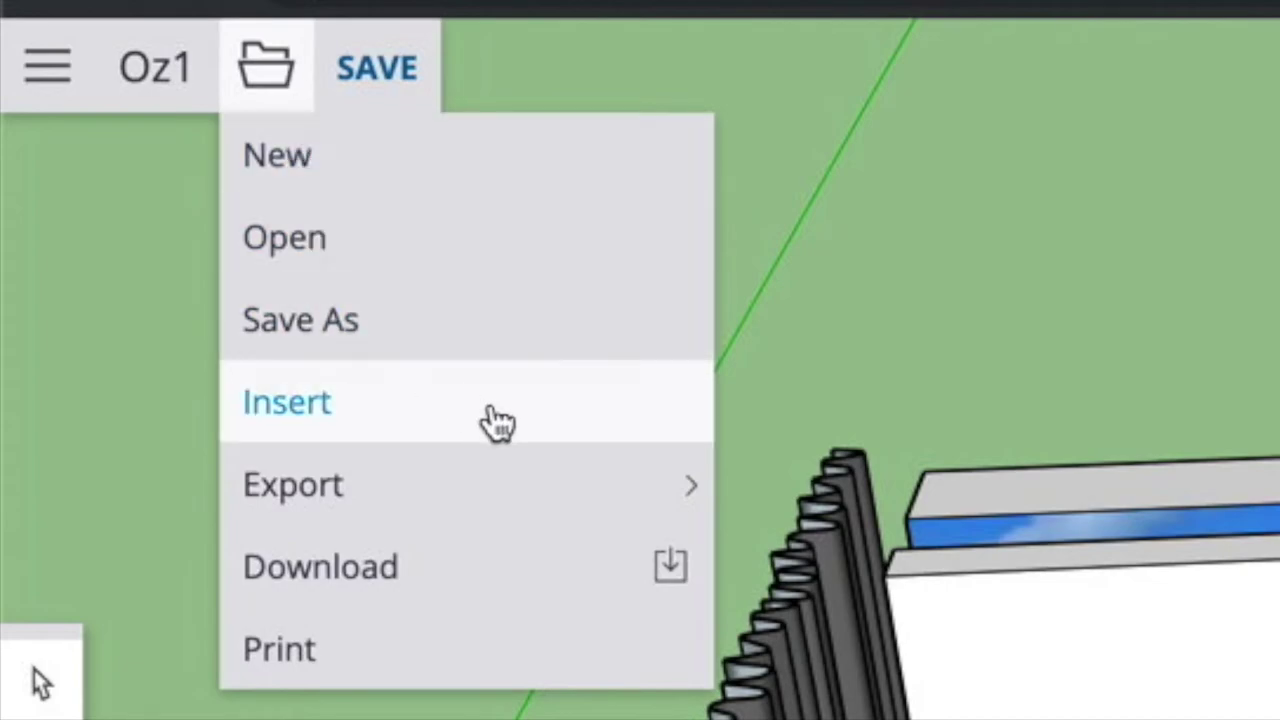
left_click(440, 418)
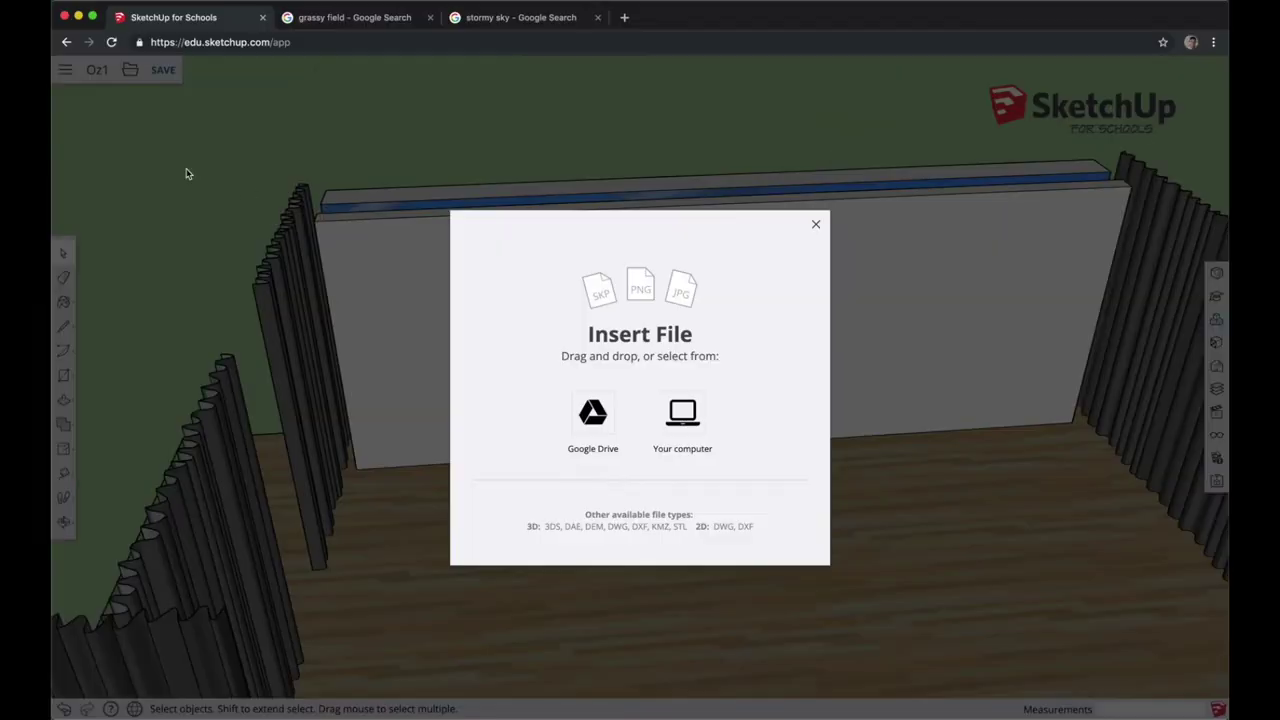
left_click(692, 424)
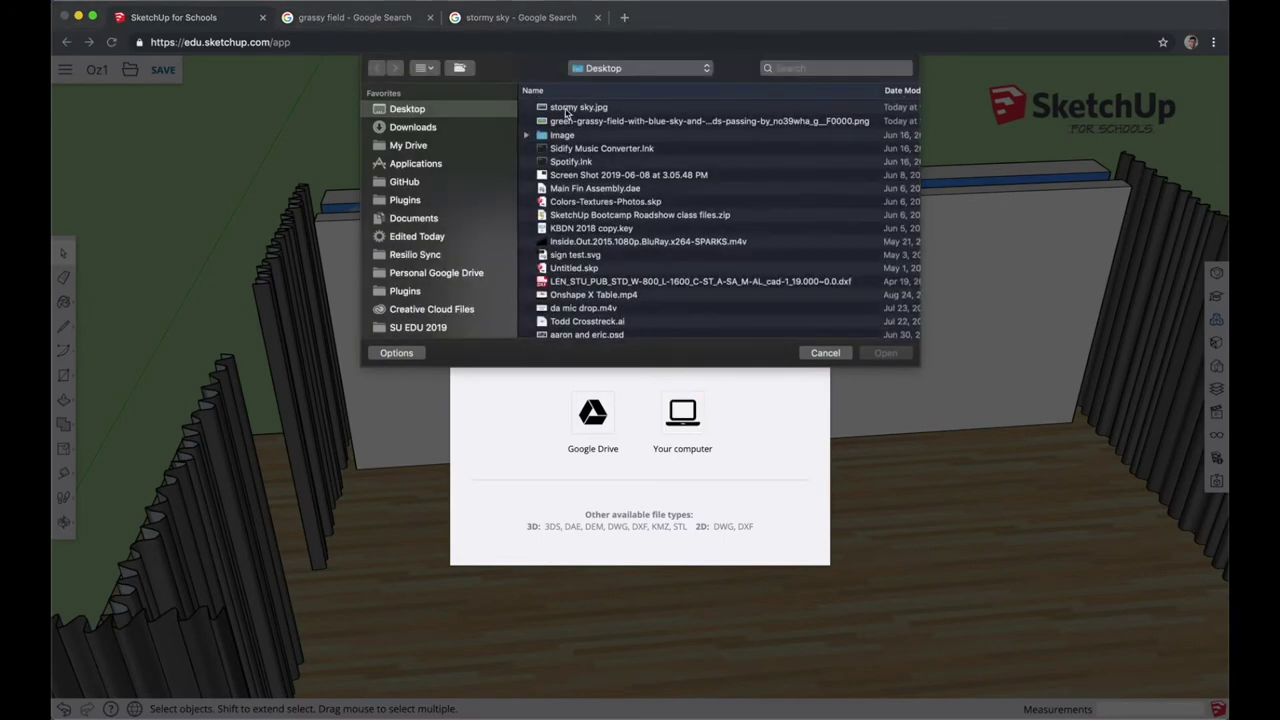
left_click(568, 108)
left_click(887, 352)
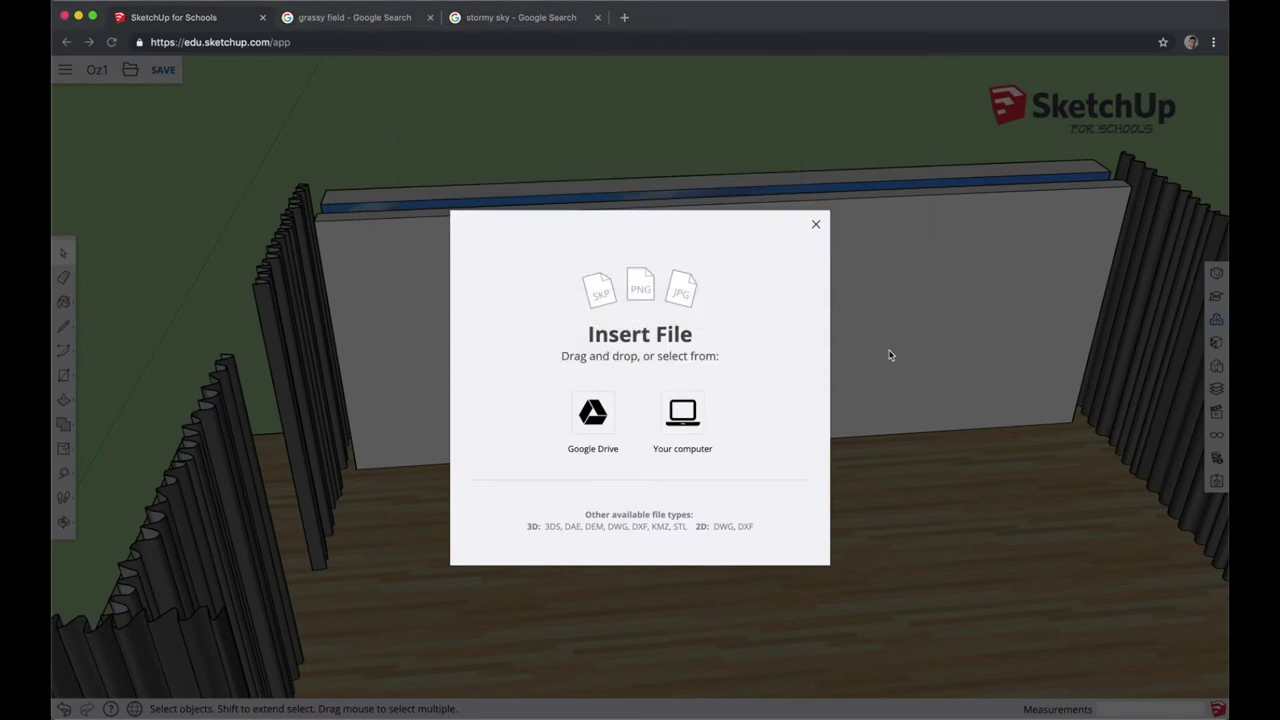
left_click(760, 521)
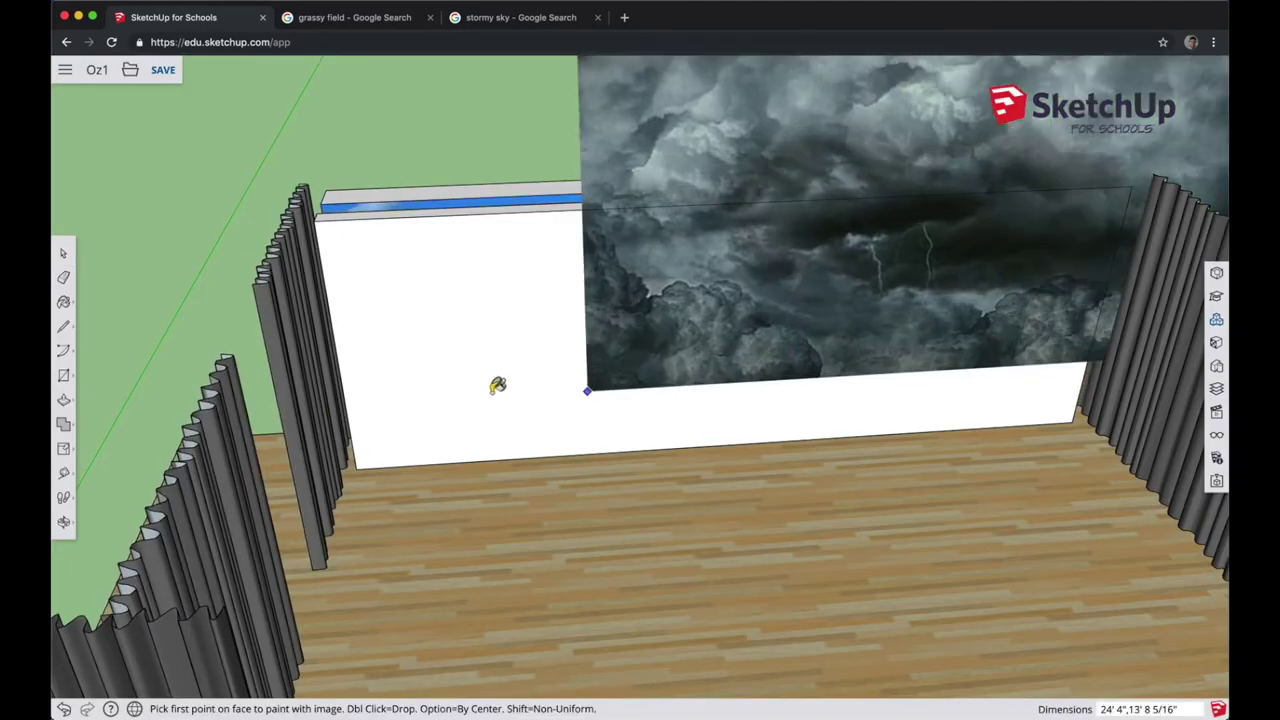
left_click(430, 437)
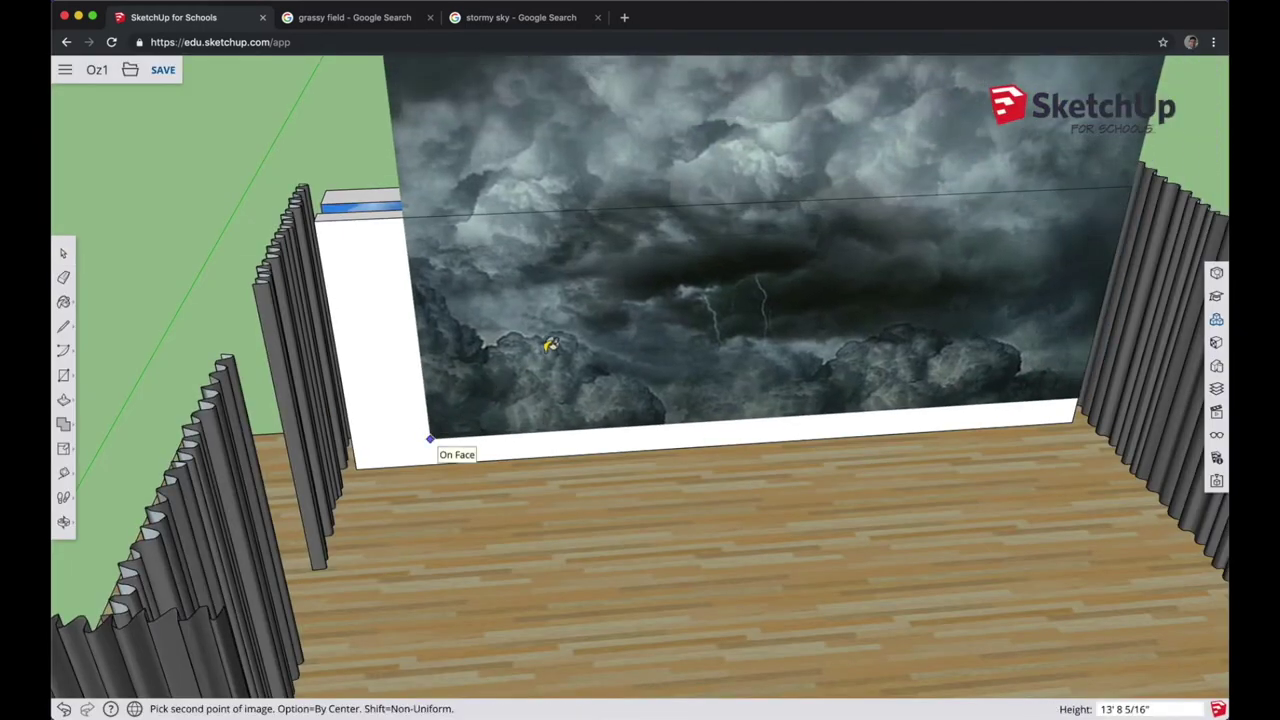
left_click(712, 249)
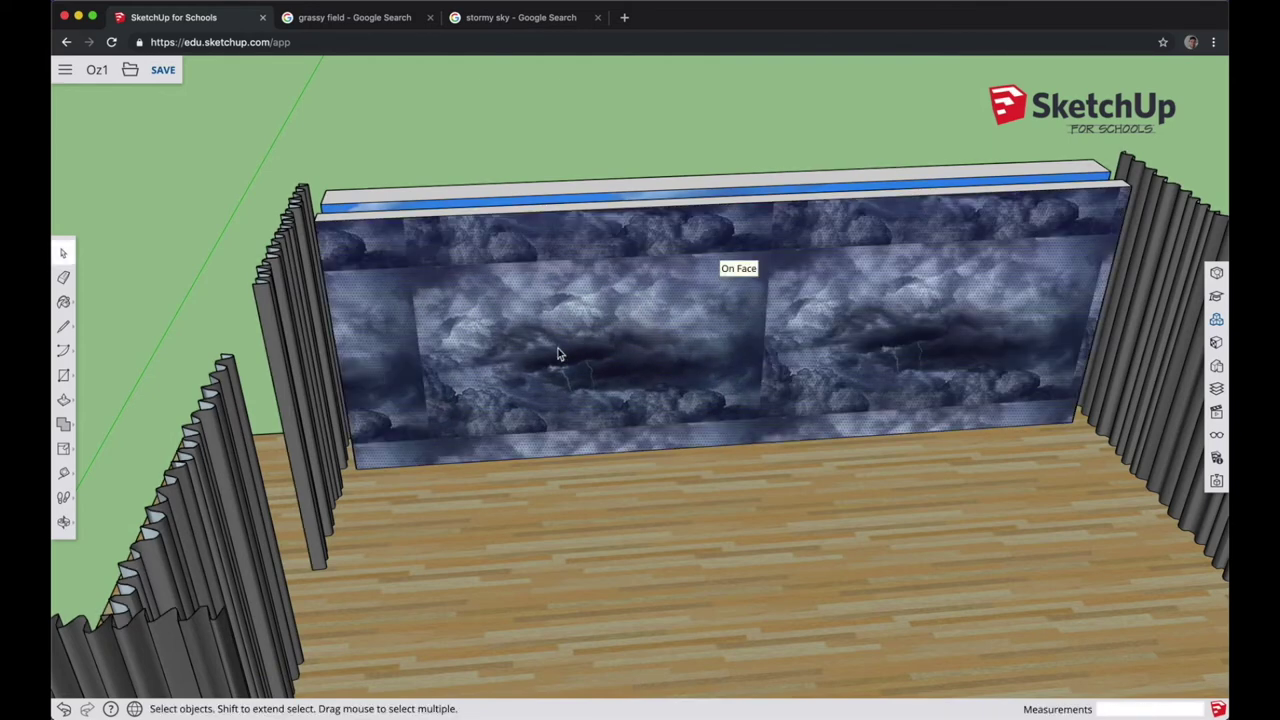
- Start positioning the stormy sky texture on the front backdrop, shift it slightly, and turn off fixed pins
right_click(559, 353)
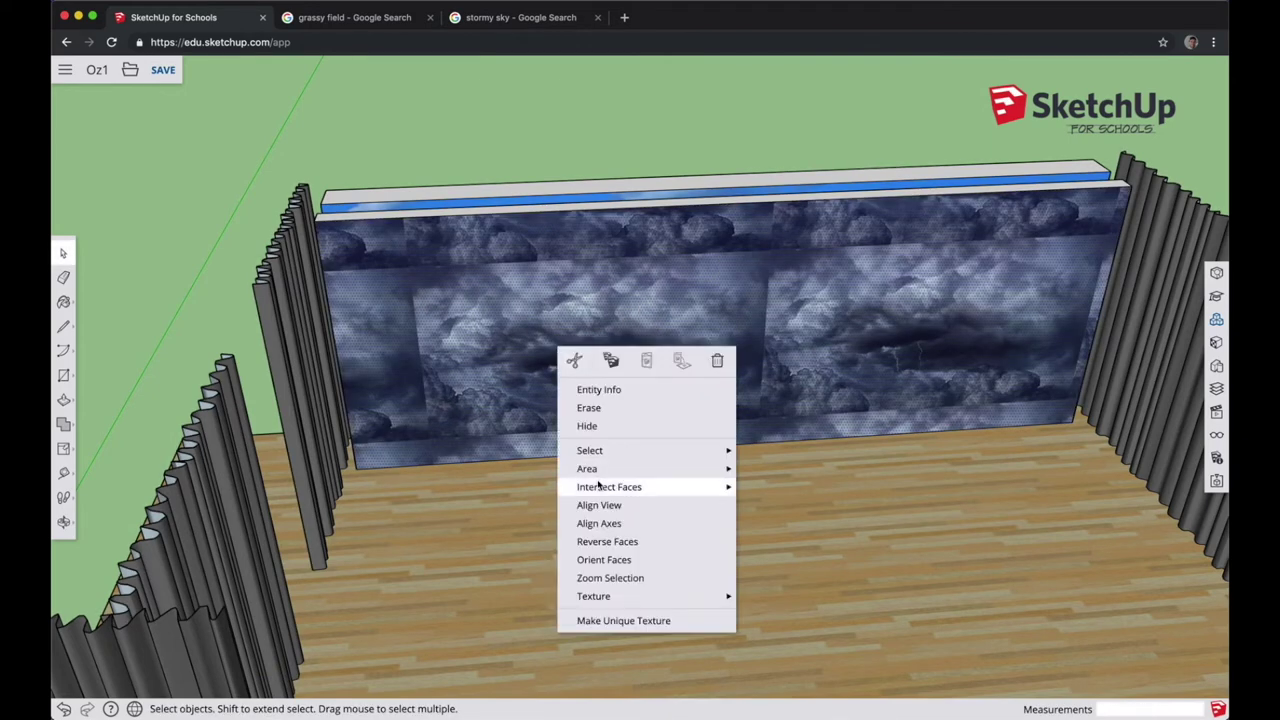
mouse_move(622, 596)
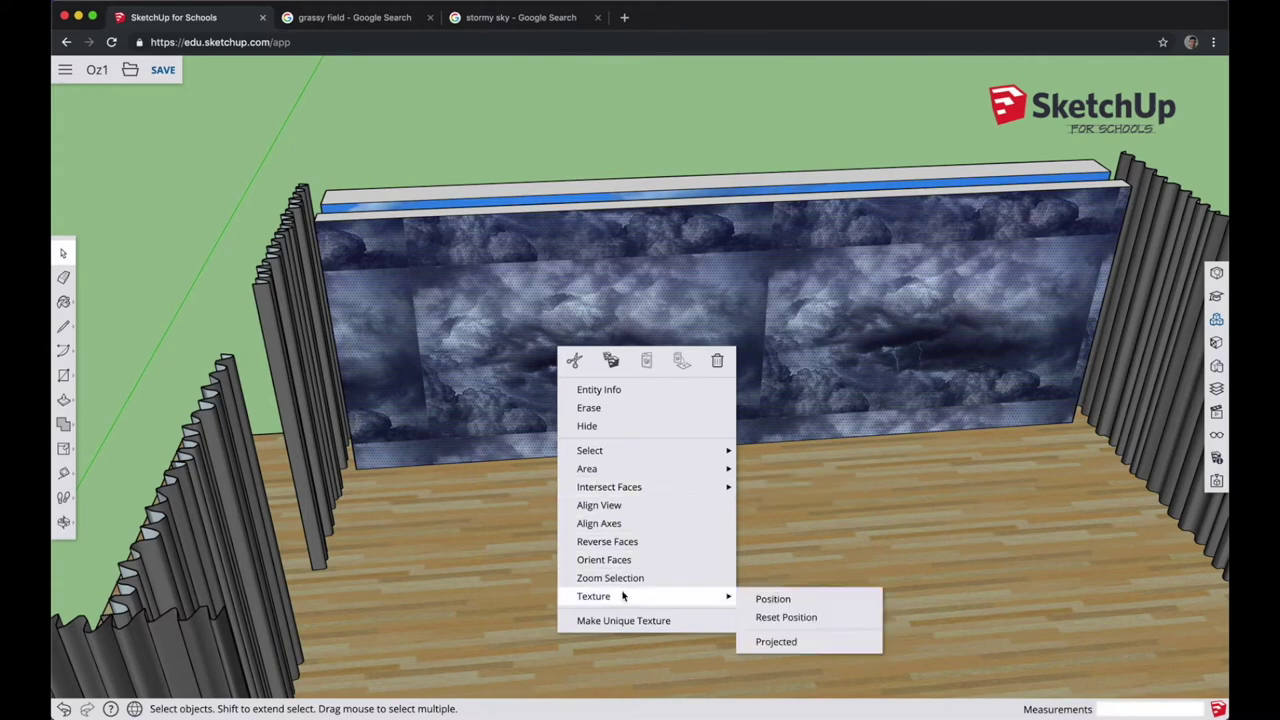
left_click(772, 598)
mouse_move(417, 259)
left_mouse_down()
mouse_move(397, 257)
mouse_move(418, 258)
left_mouse_up()
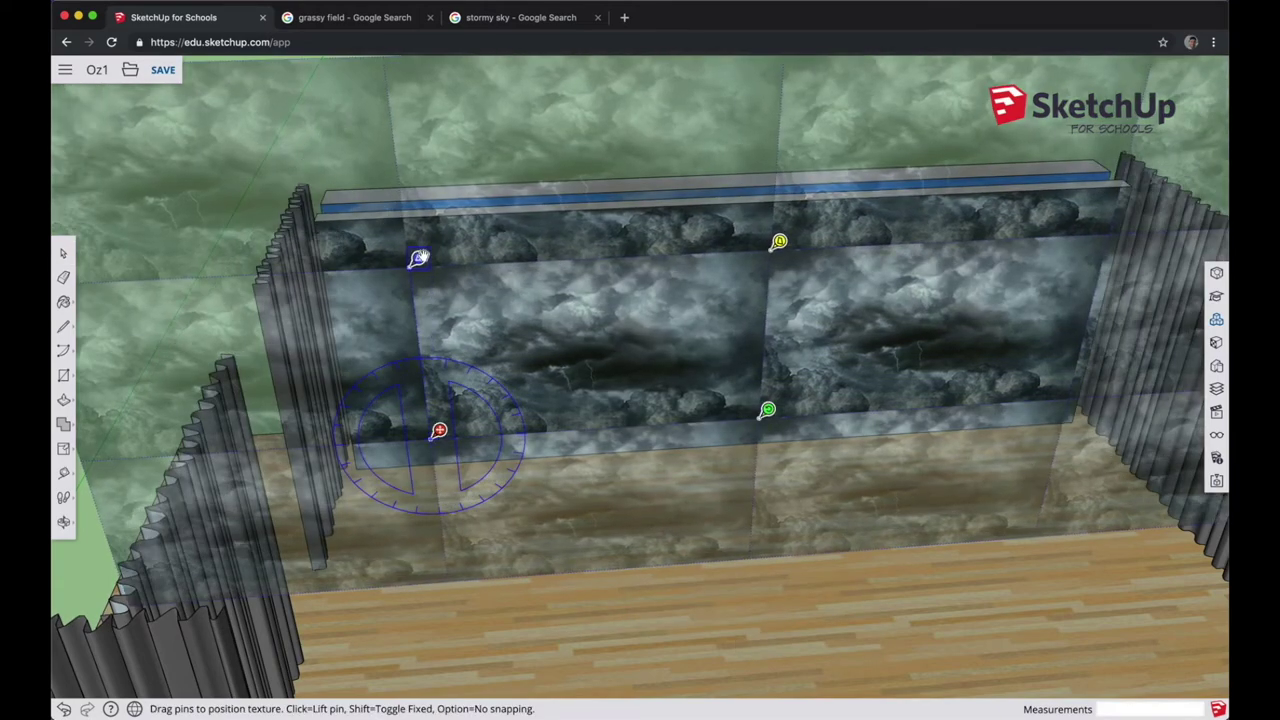
mouse_move(439, 430)
left_mouse_down()
mouse_move(466, 429)
mouse_move(411, 337)
mouse_move(424, 418)
left_mouse_up()
right_click(445, 366)
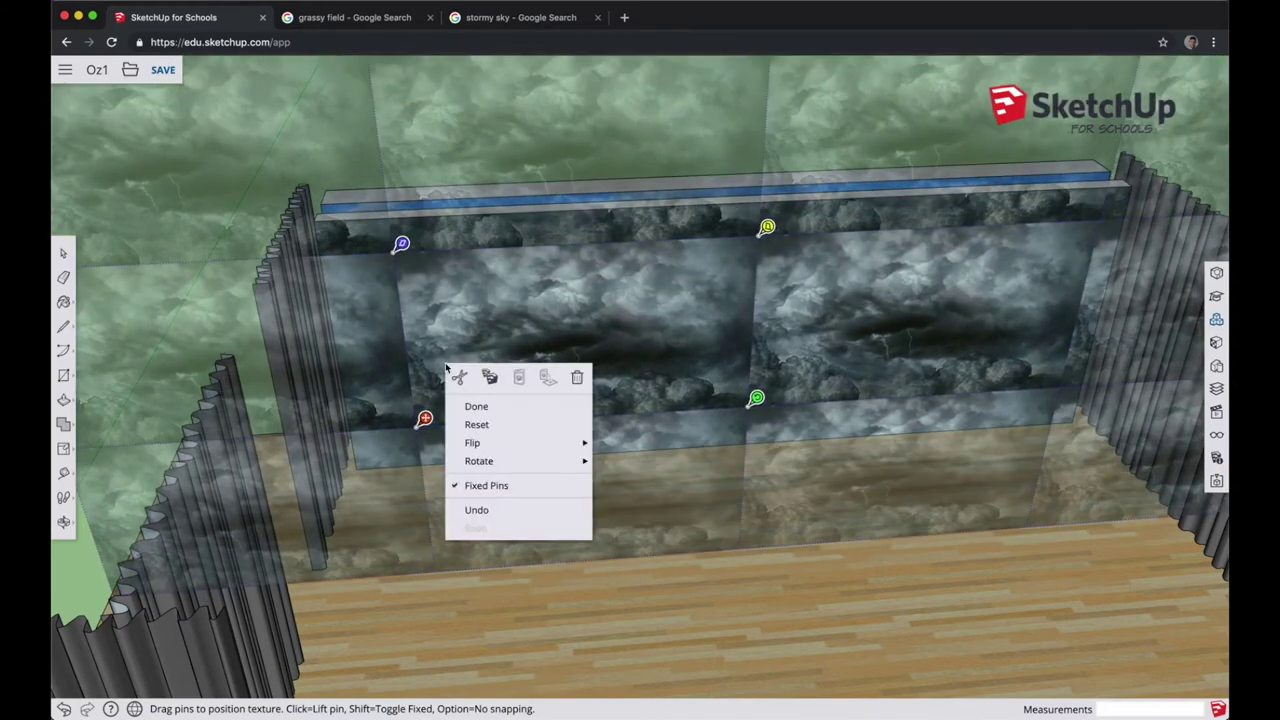
left_click(490, 485)
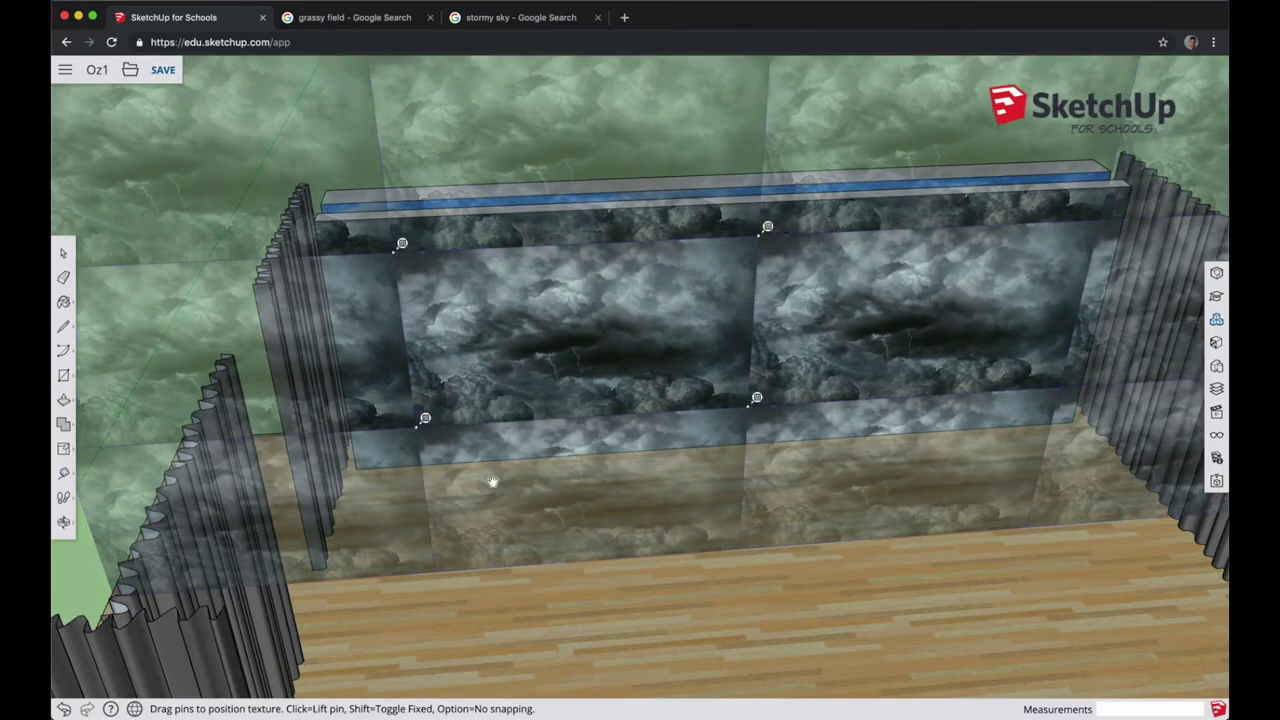
- Stretch the stormy sky texture's four corner pins to the backdrop face's corners and finish positioning
left_click_drag(427, 419, 366, 460)
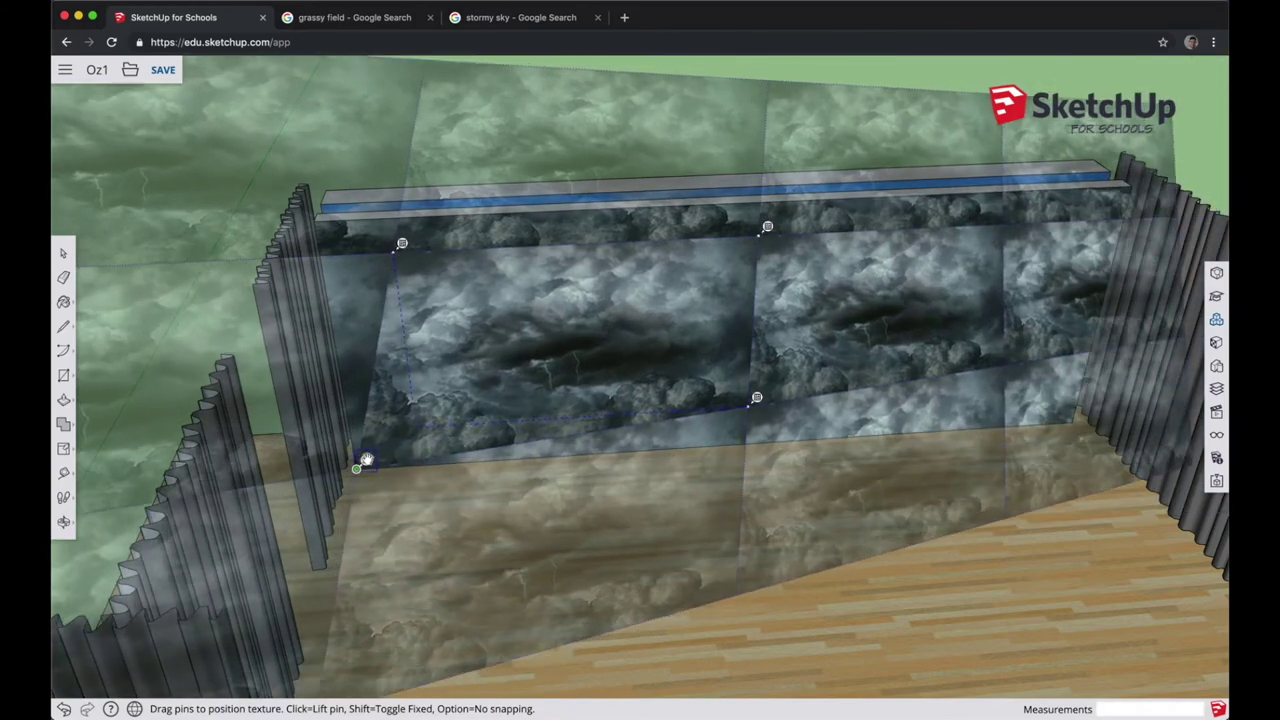
left_click_drag(401, 244, 322, 216)
left_click_drag(768, 226, 1140, 175)
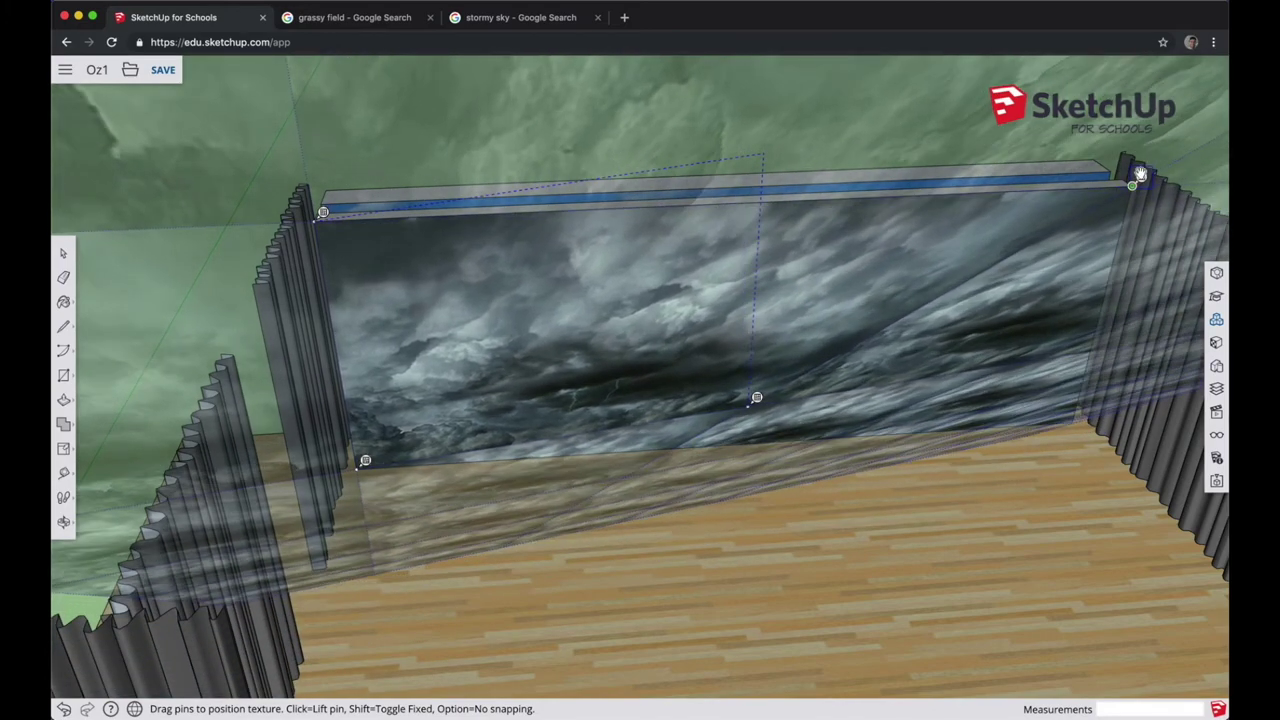
left_click_drag(760, 398, 1078, 418)
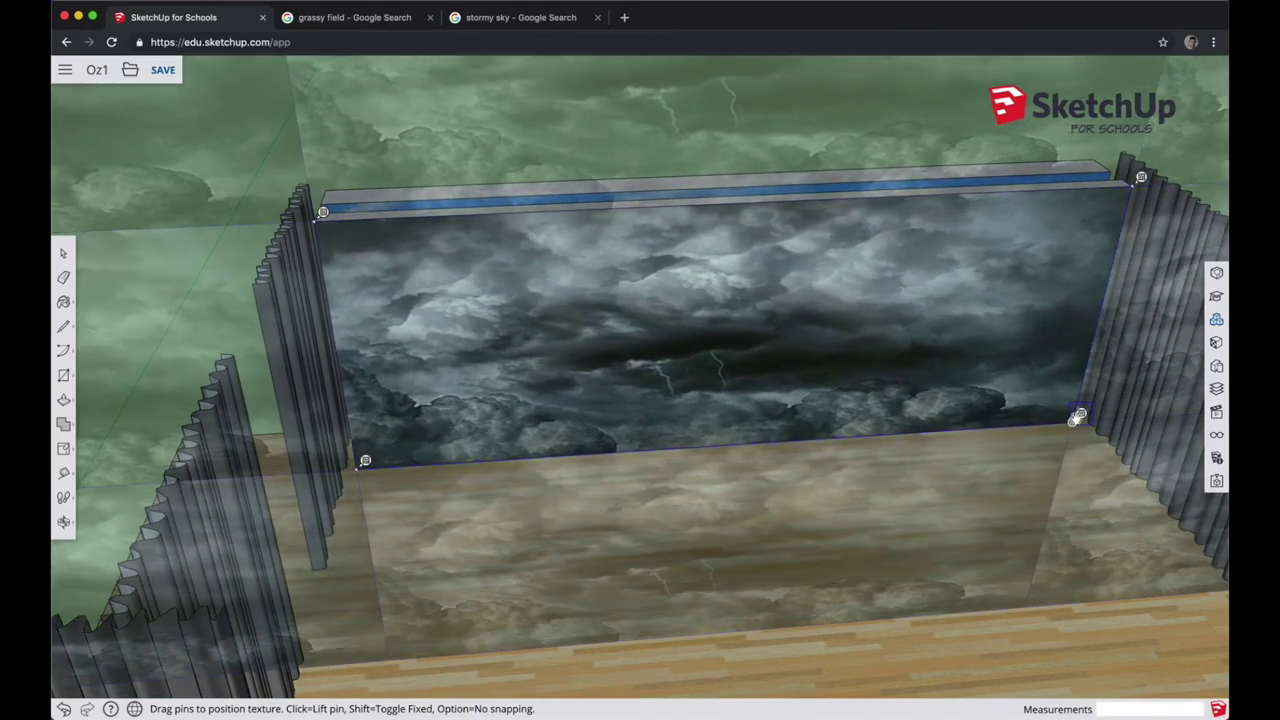
right_click(656, 342)
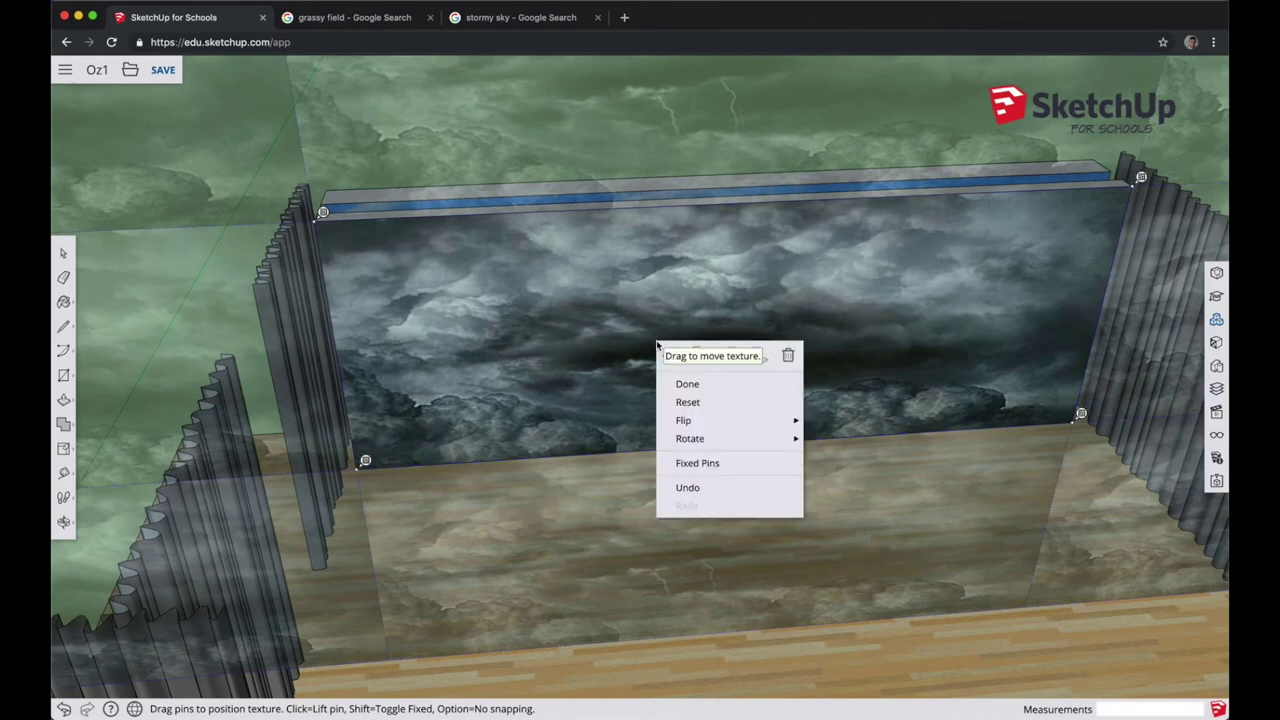
left_click(687, 384)
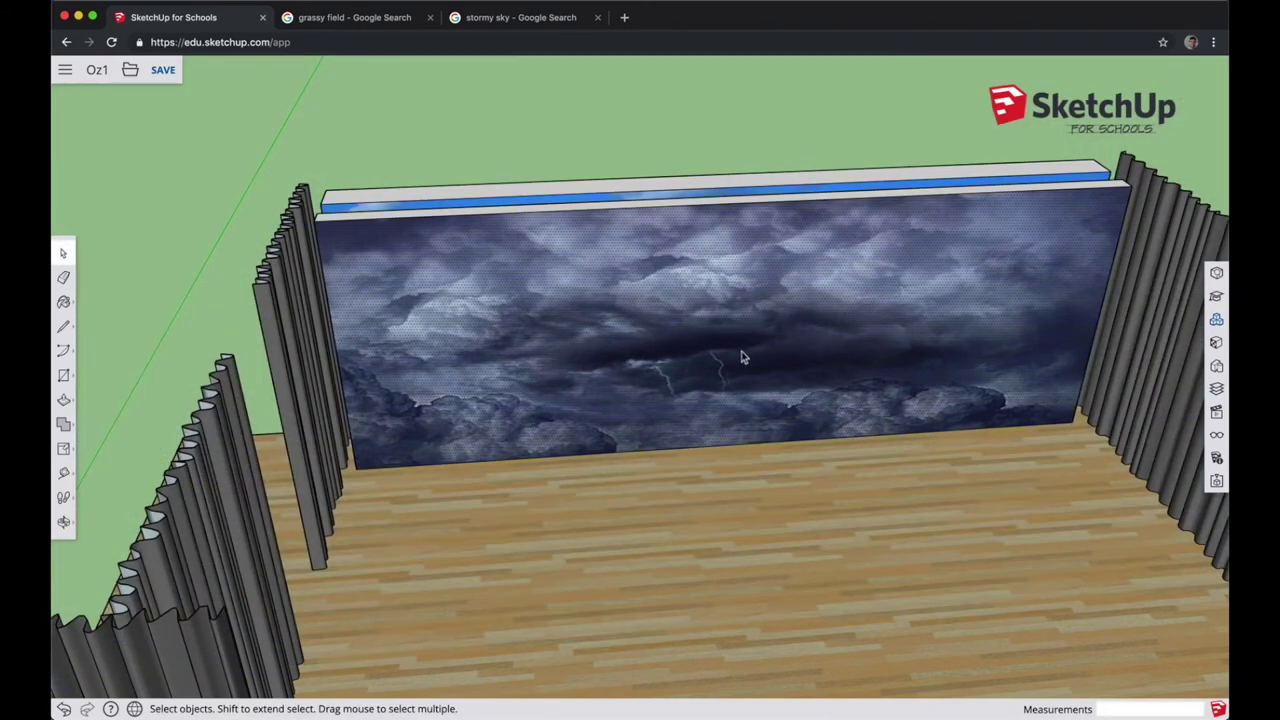
- Make a group of the whole stormy sky backdrop
middle_click_drag(798, 372, 683, 290)
left_click(683, 290)
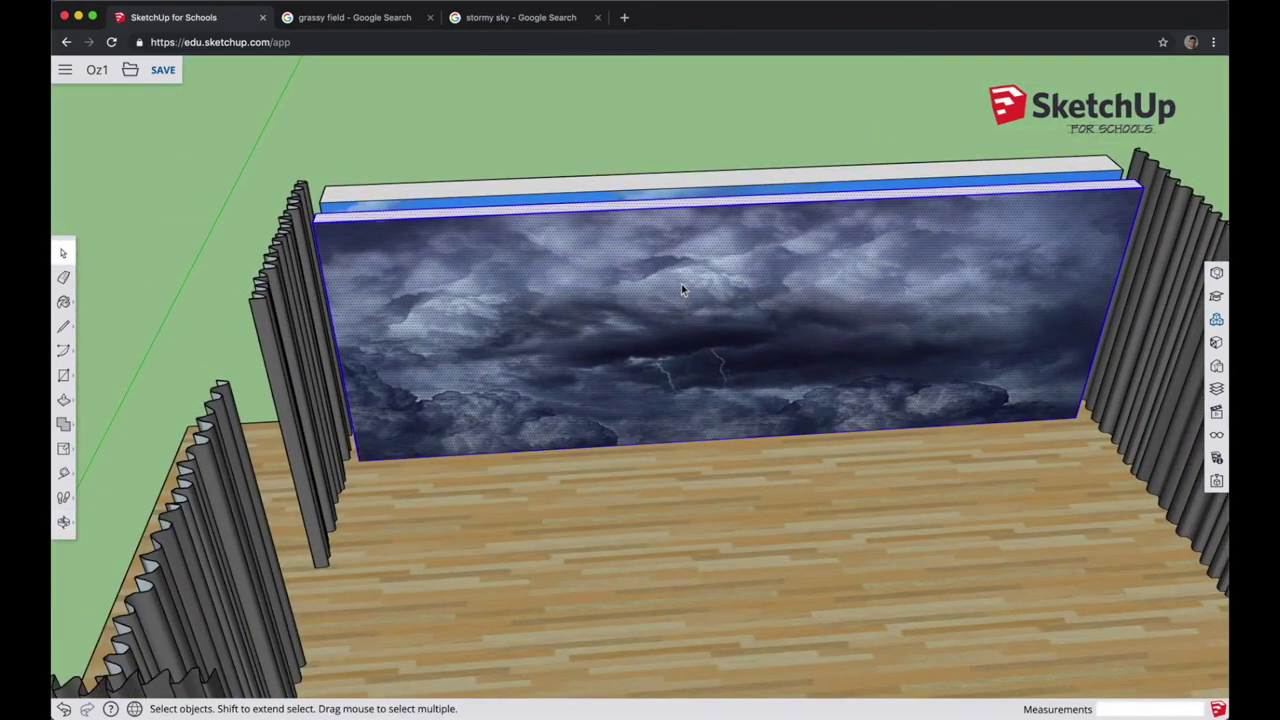
right_click(681, 289)
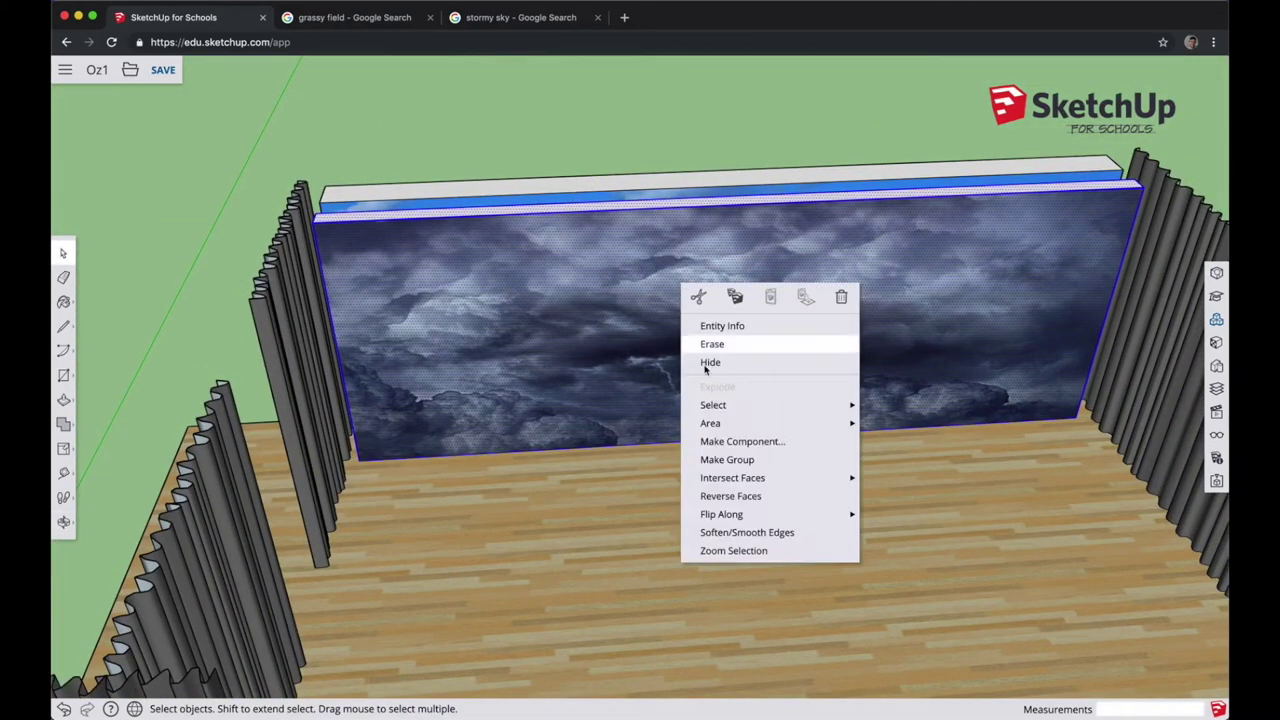
left_click(732, 460)
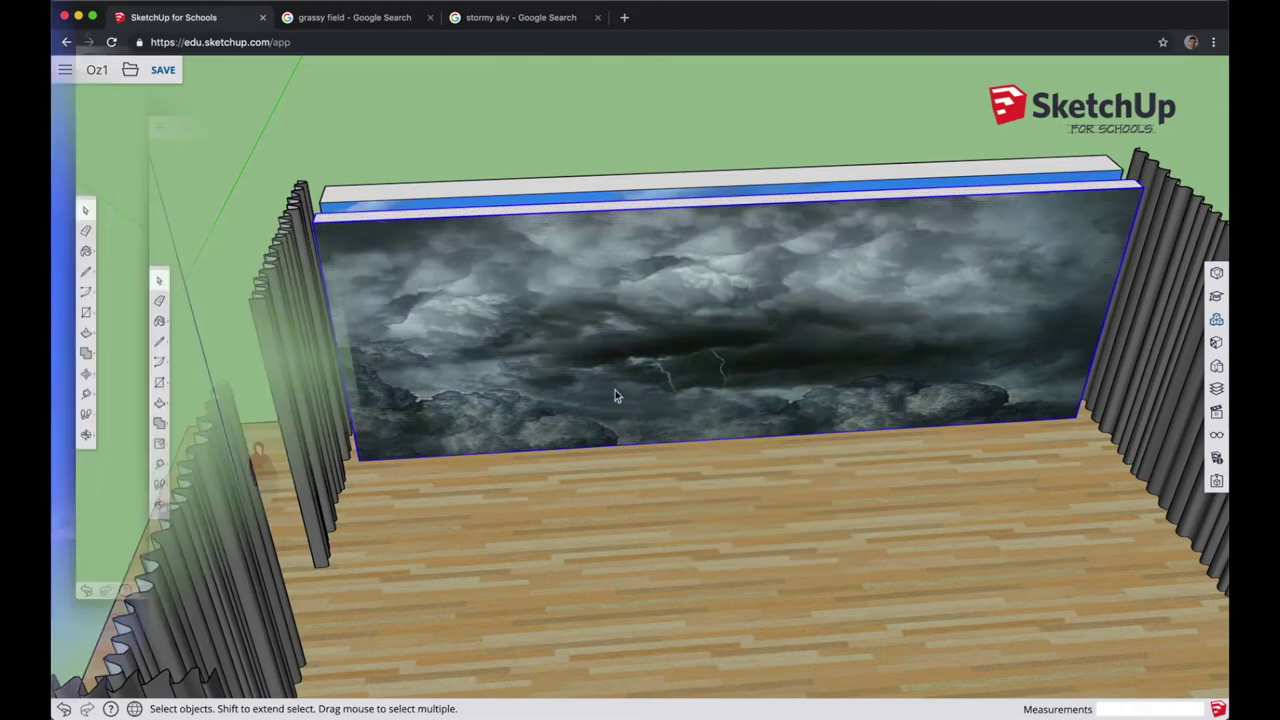
- Search the 3D Warehouse for #suforschoolsoz and place the Tin Man on the stage in front of the stormy sky backdrop
scroll(897, 357, "down", 5)
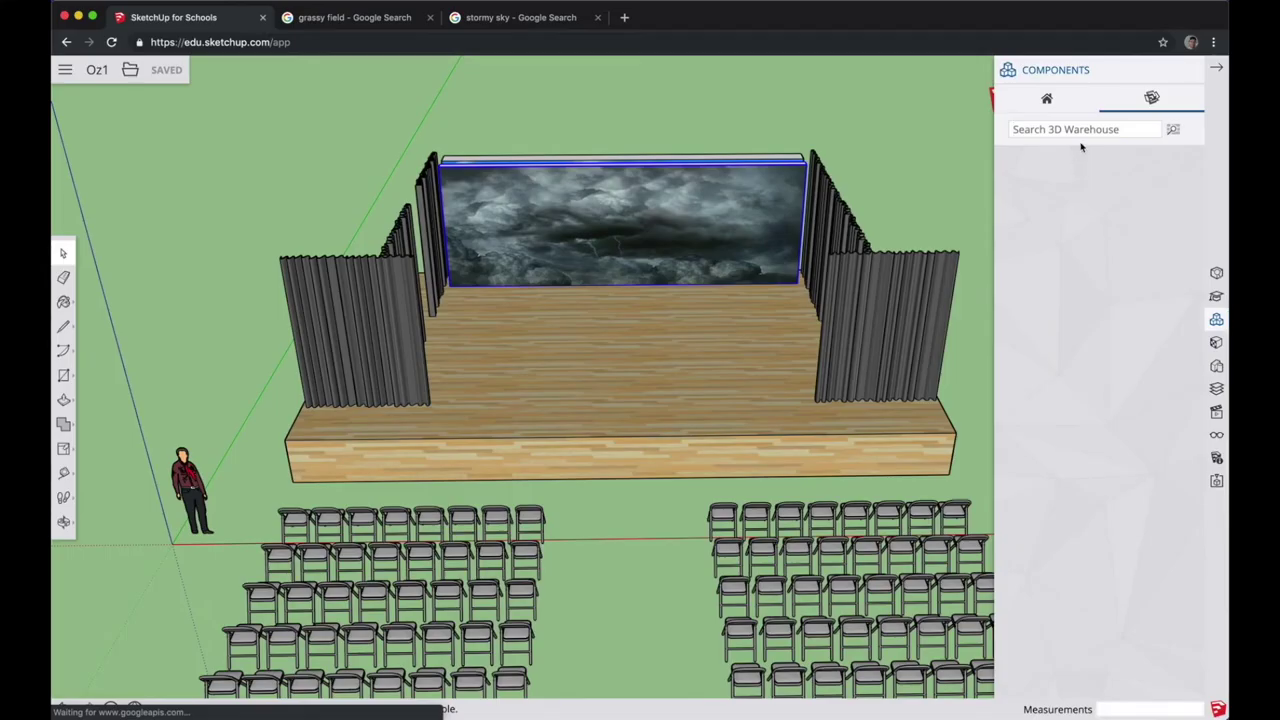
type("#suforschoo")
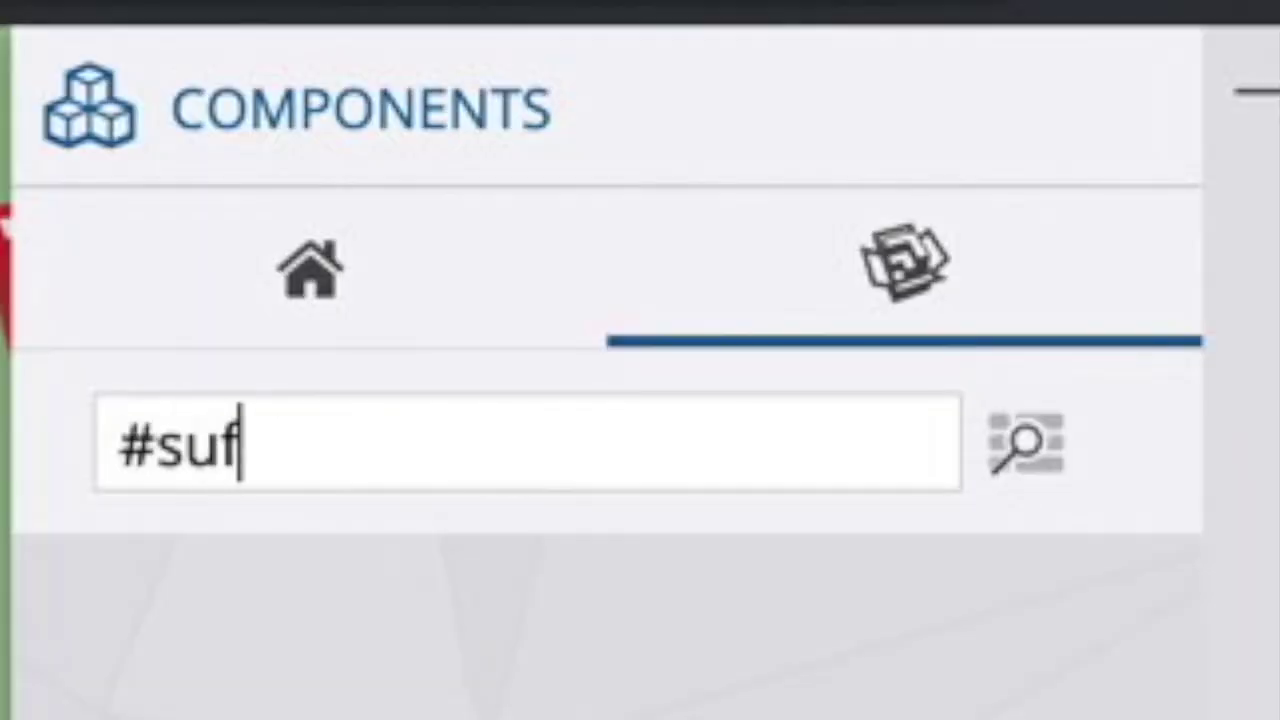
type("lsoz")
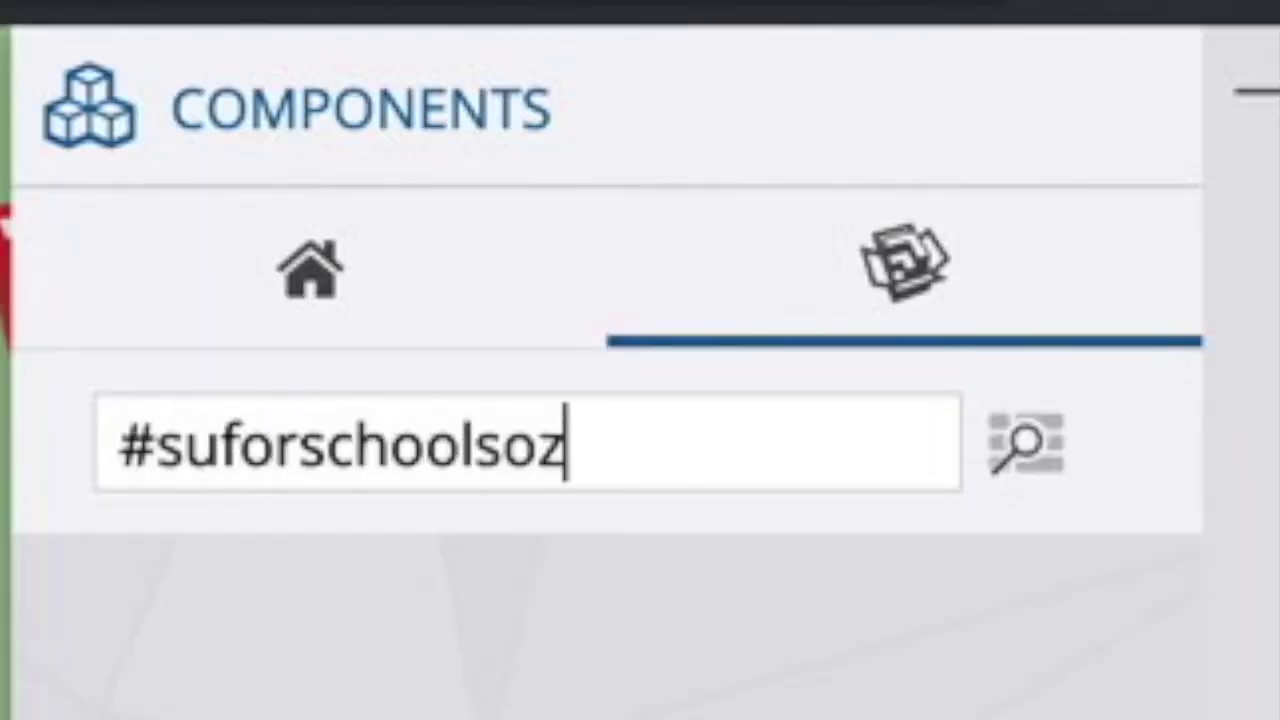
key("Return")
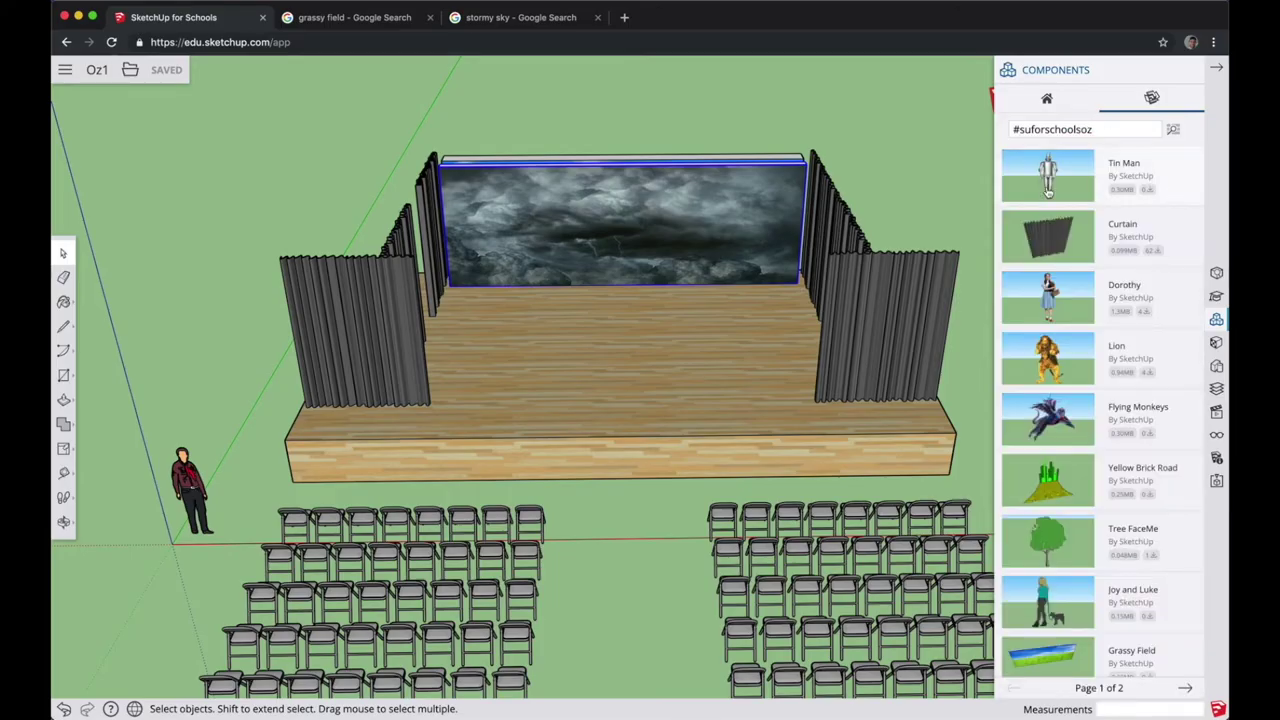
left_click(1047, 192)
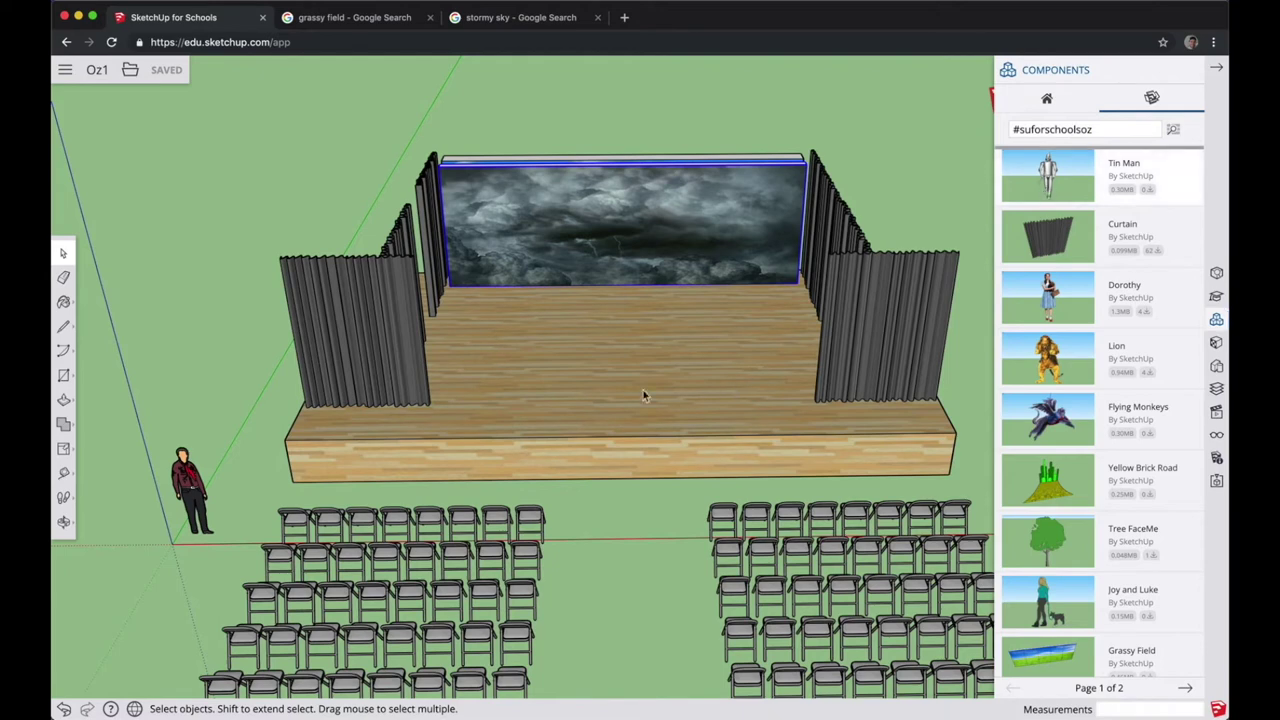
left_click(510, 372)
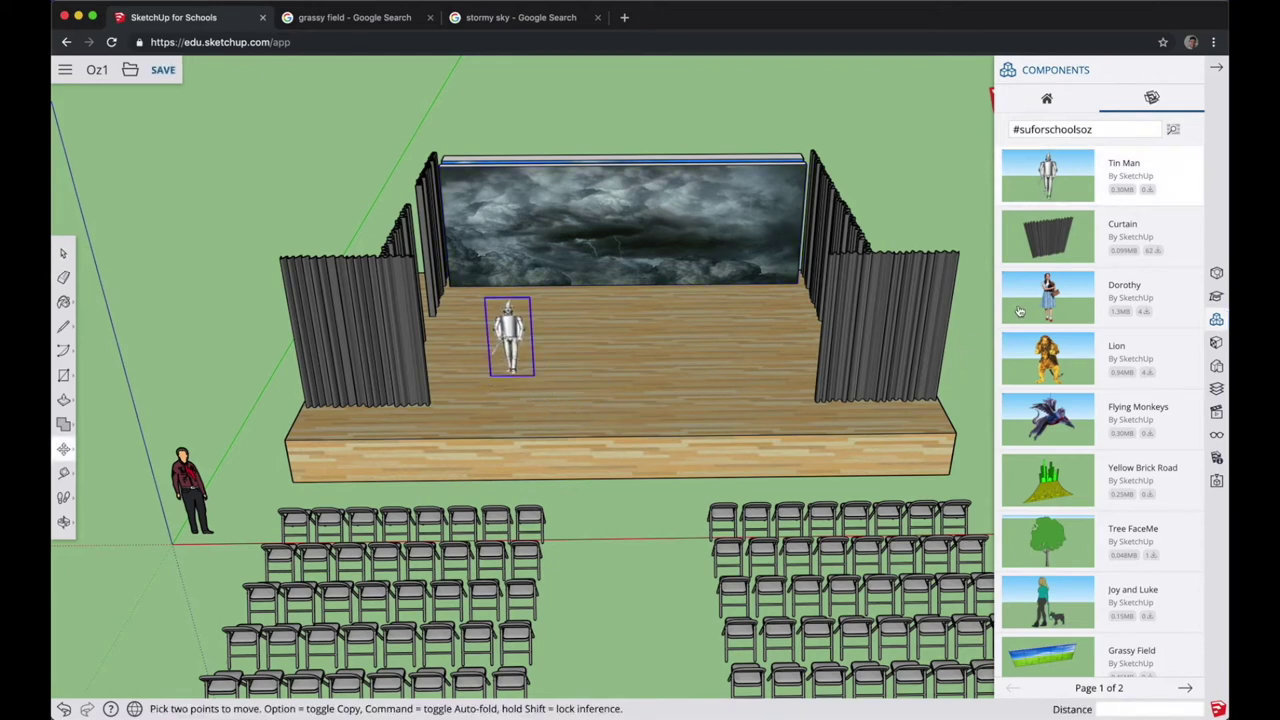
- Place Dorothy, the Lion and the Scarecrow from the search results in a row beside the Tin Man on the stage
left_click(1016, 314)
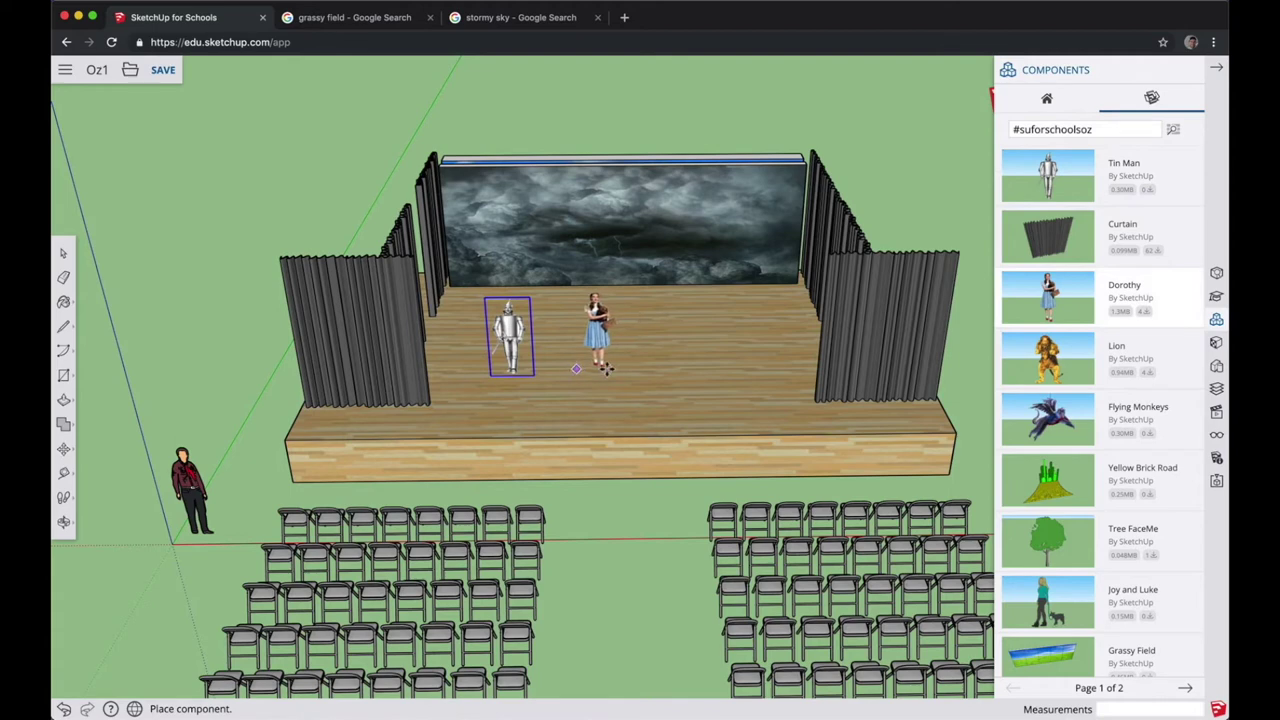
left_click(575, 369)
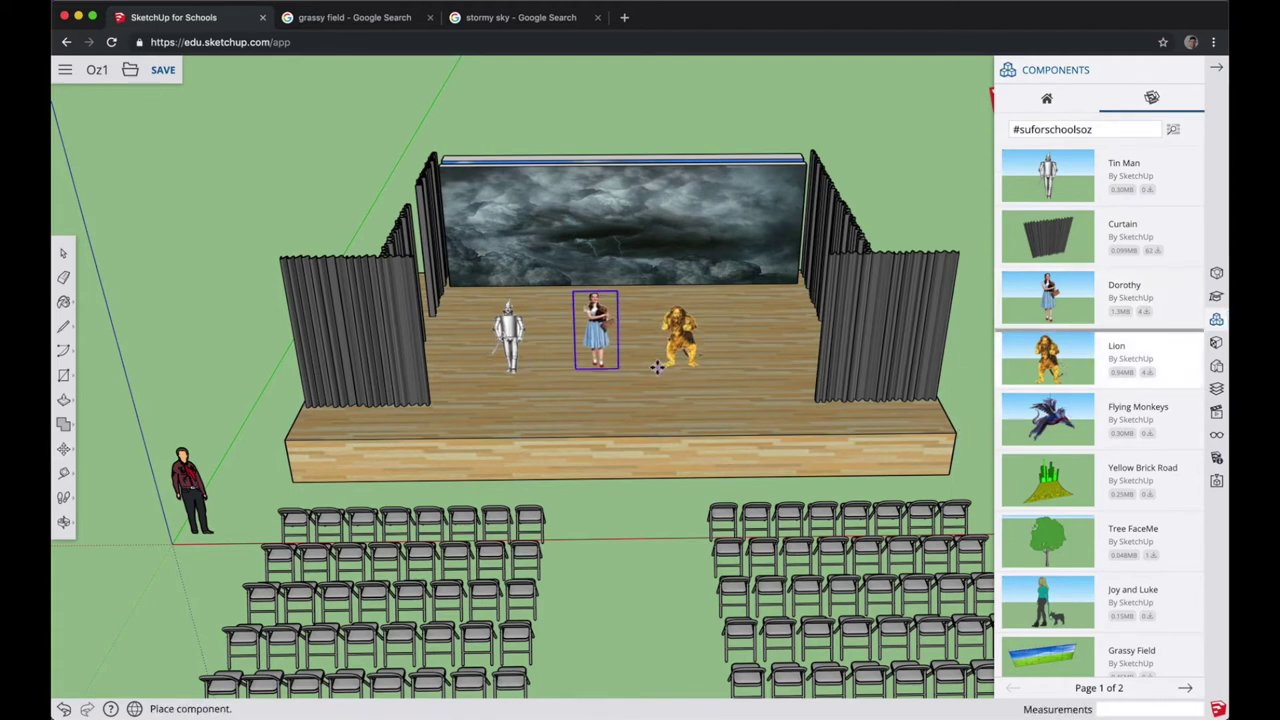
left_click(657, 367)
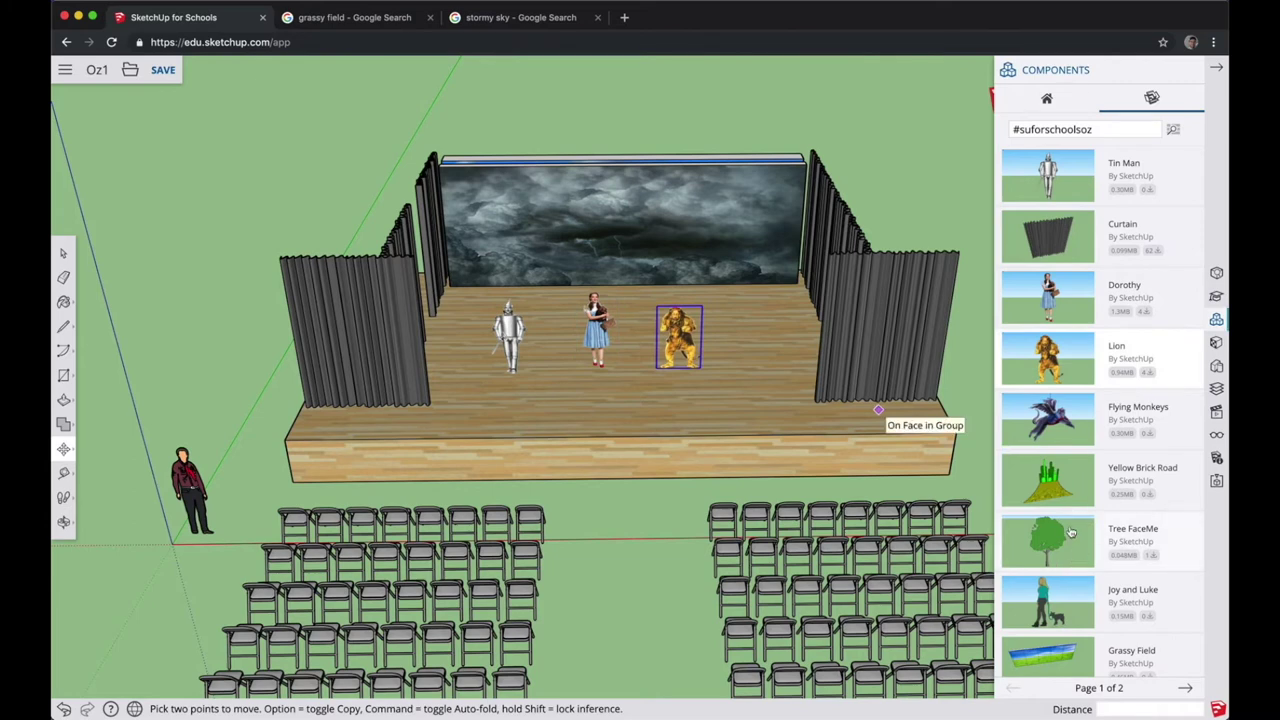
scroll(1070, 540, "down", 5)
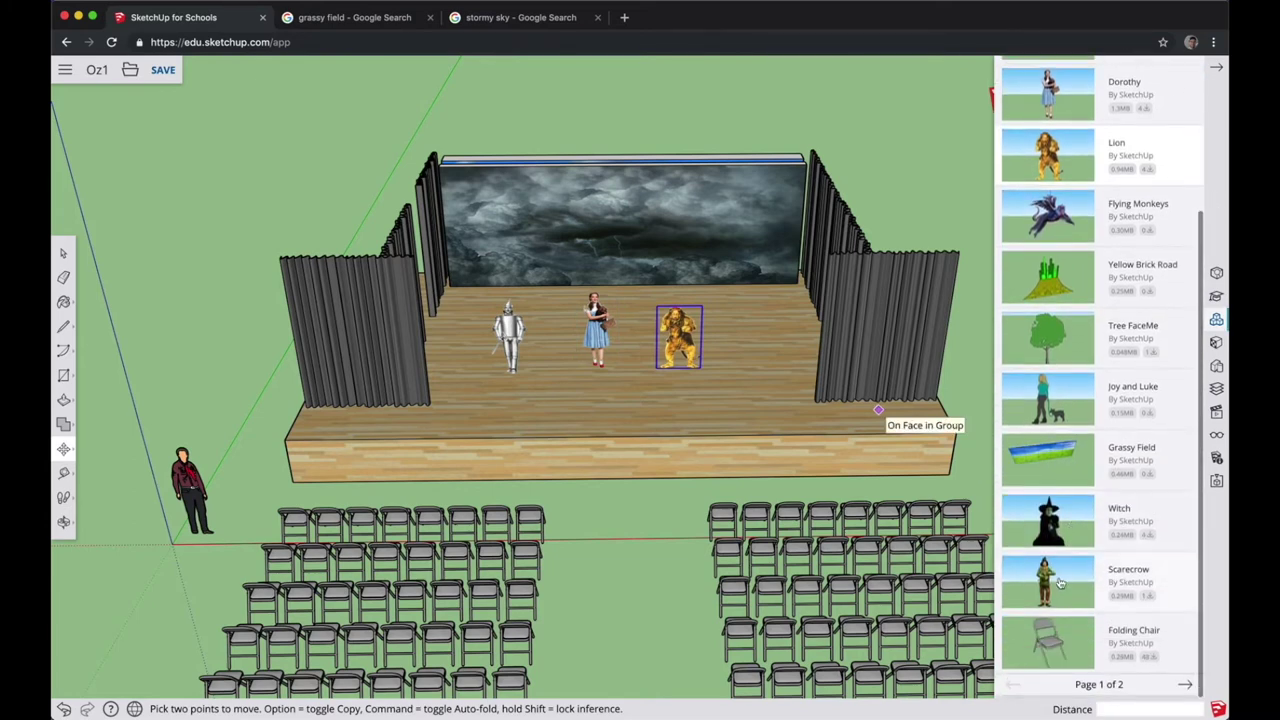
left_click(1062, 580)
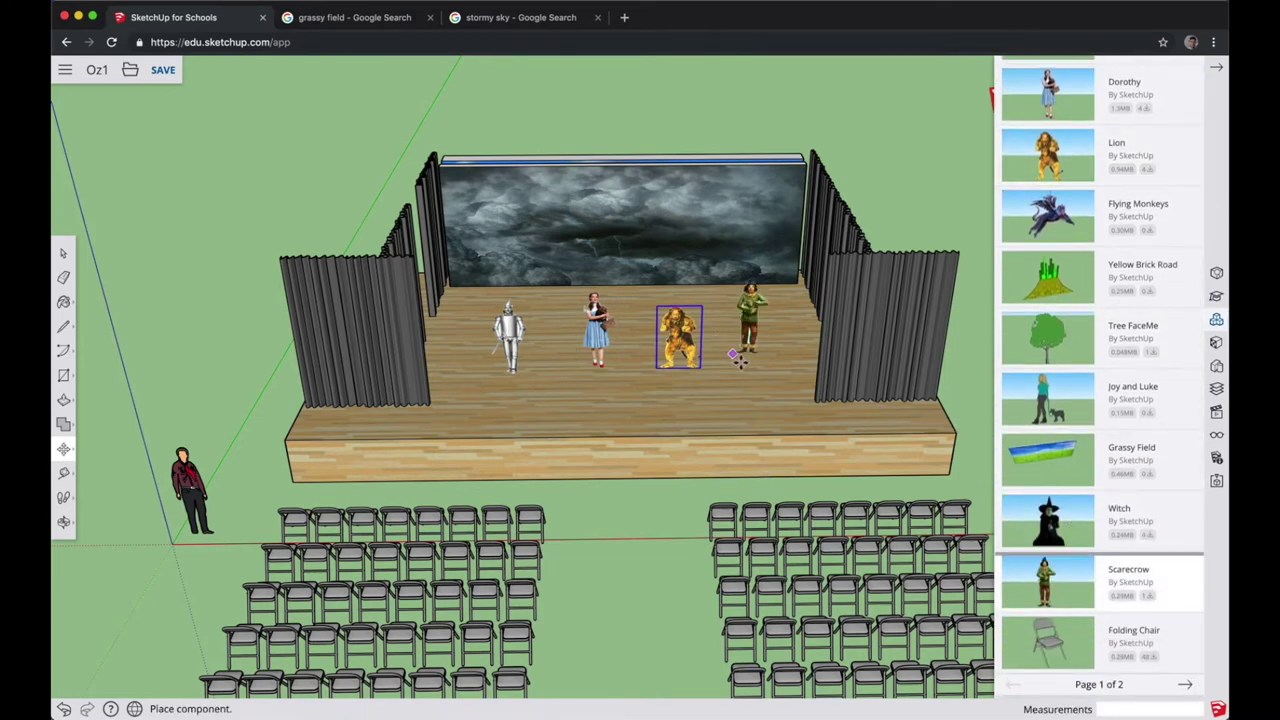
left_click(746, 368)
- Place the Yellow Brick Road centrally in front of the stormy sky backdrop with a Tree FaceMe on each side of it
left_click(1062, 277)
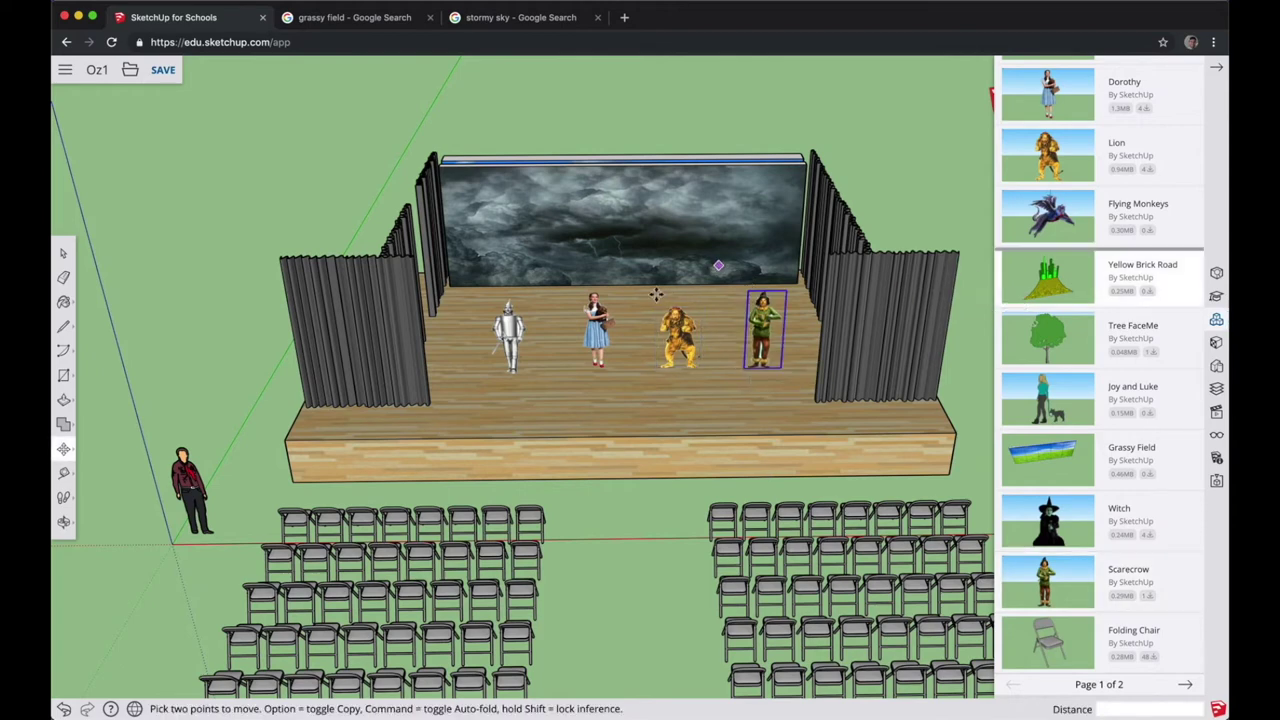
left_click(566, 294)
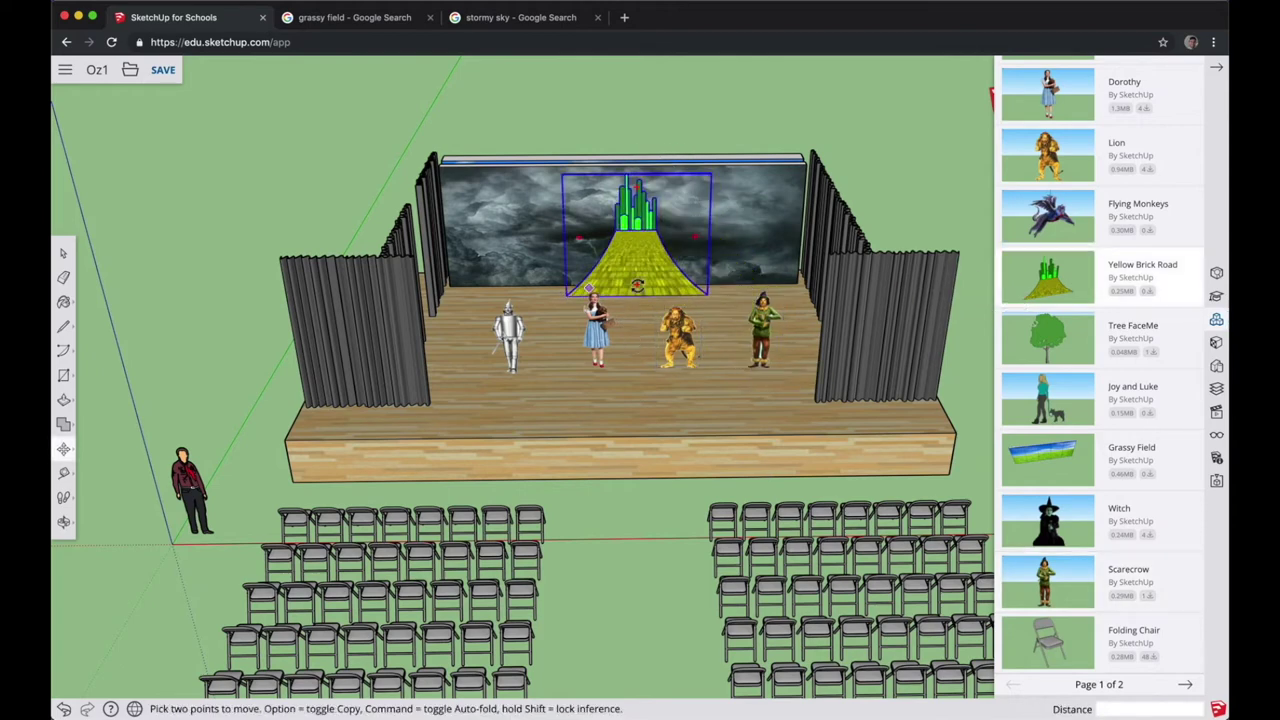
left_click(1048, 338)
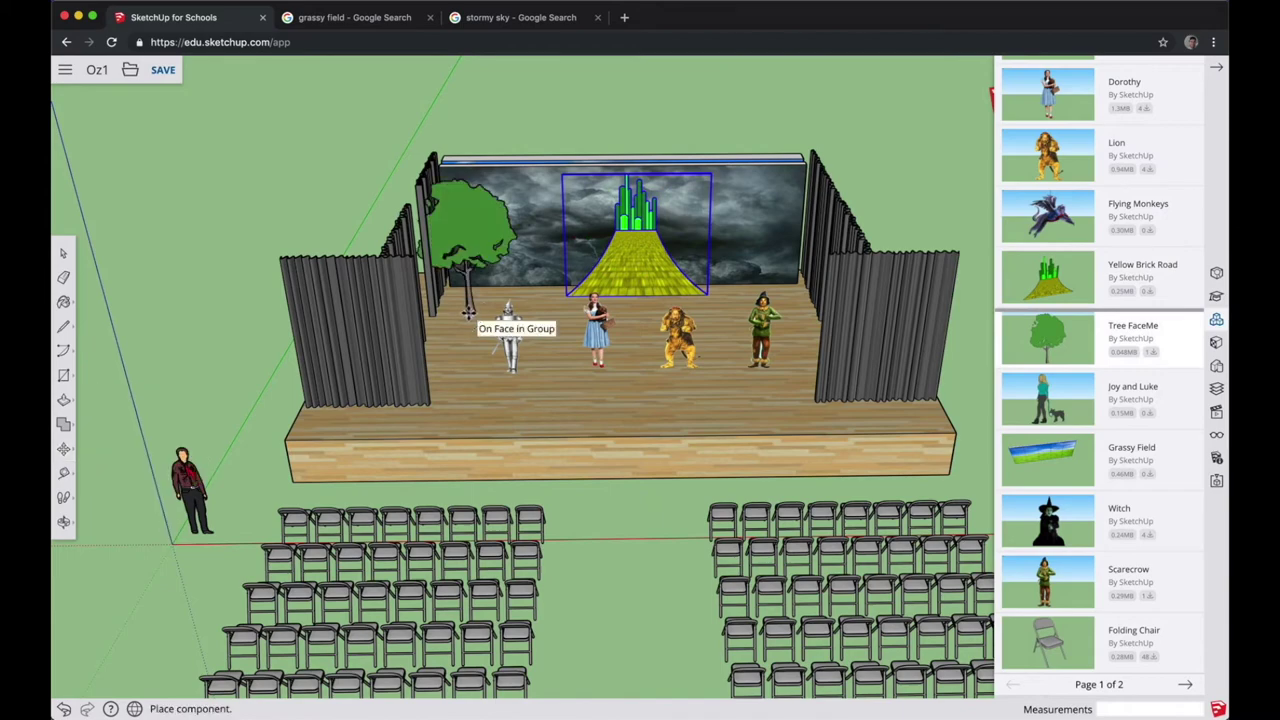
left_click(432, 338)
left_click(1050, 340)
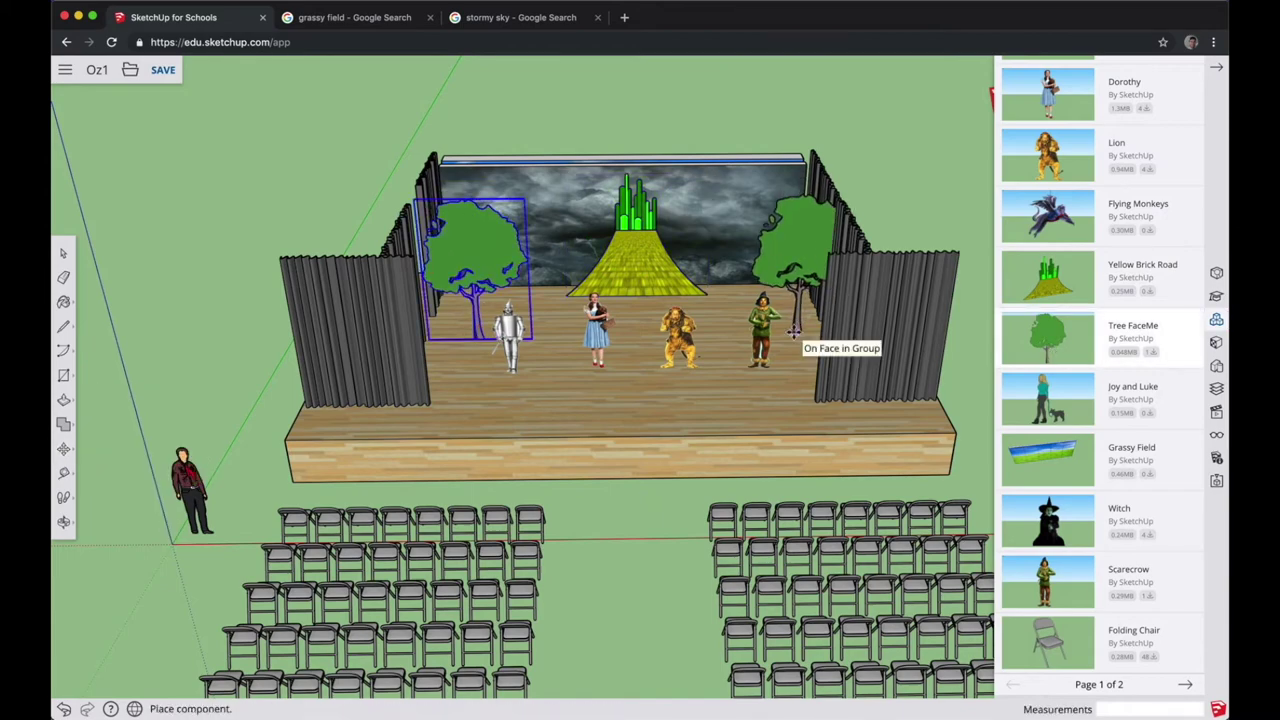
left_click(698, 316)
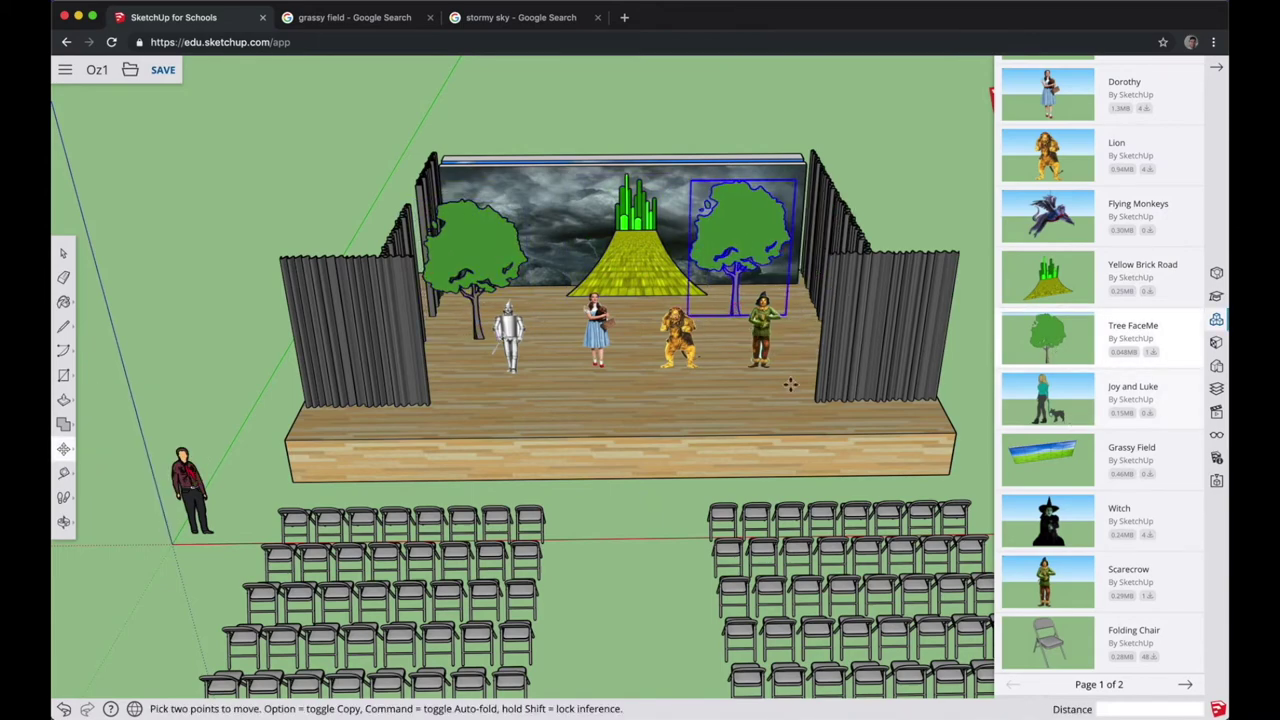
- Move the Scarecrow across the stage floor to stand close beside the Lion
middle_click_drag(920, 385, 560, 410)
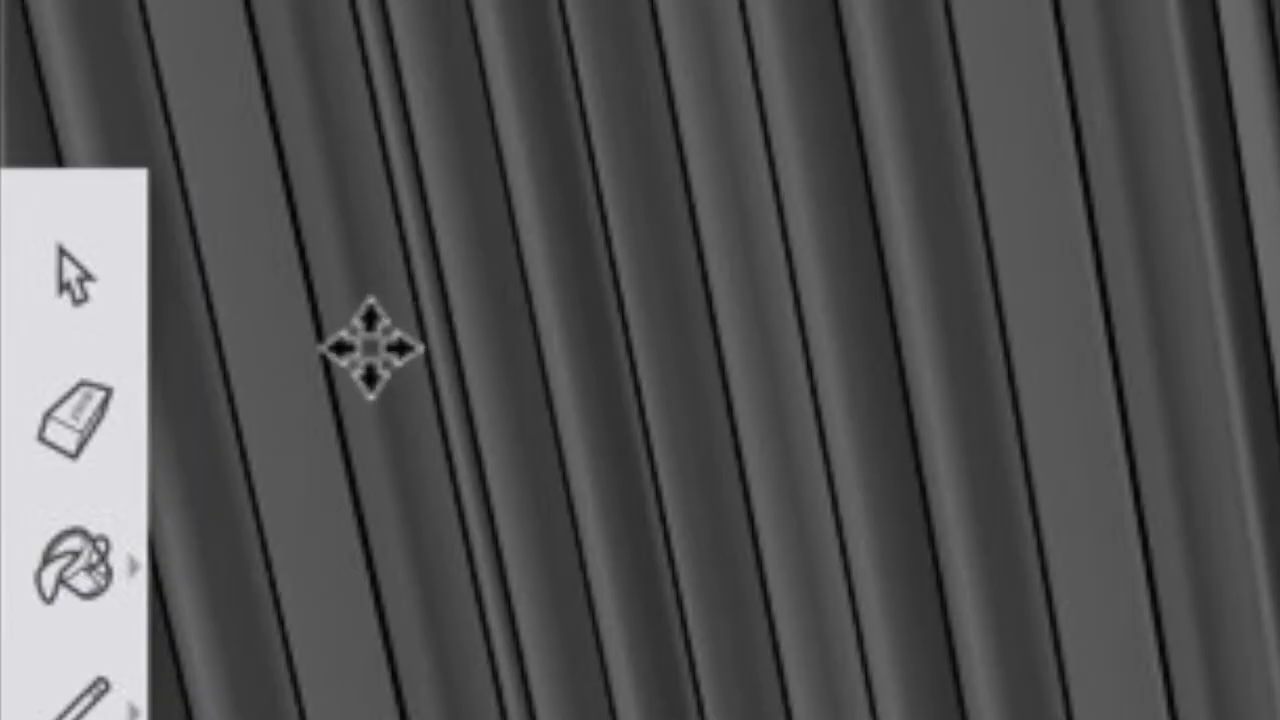
left_click(70, 312)
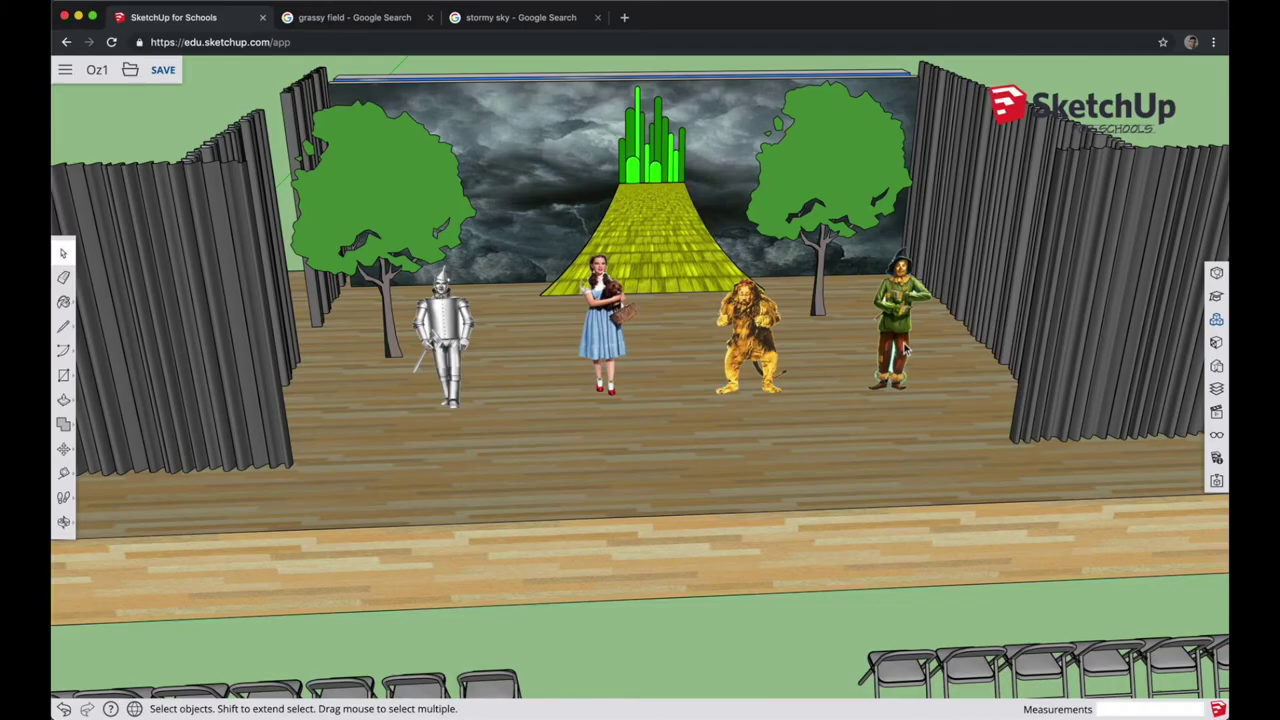
left_click(905, 350)
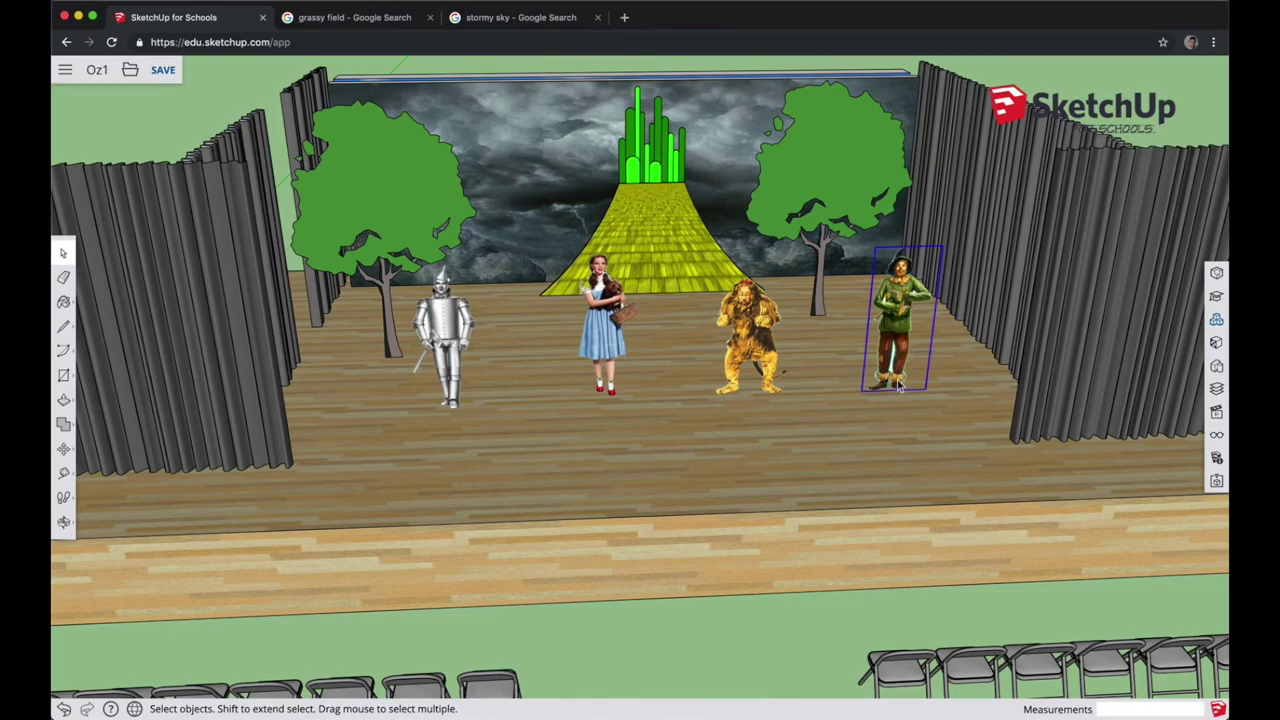
left_click(63, 449)
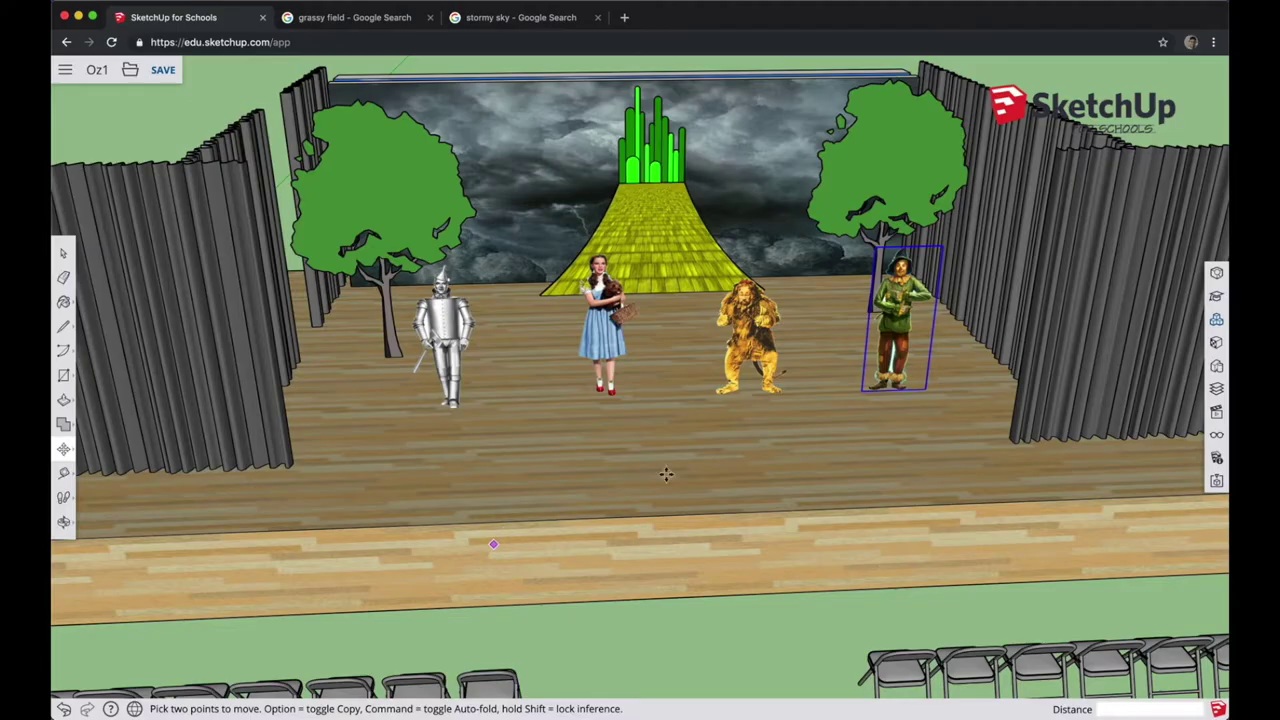
left_click(948, 414)
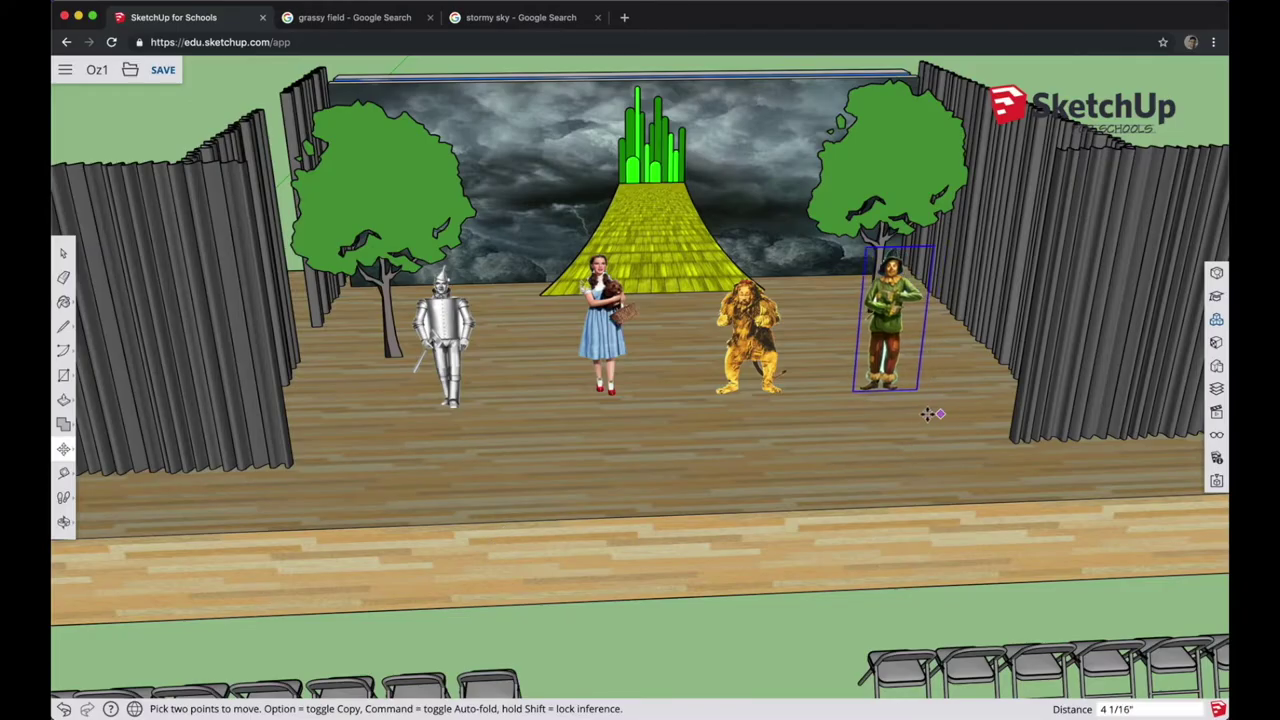
left_click(874, 420)
key("space")
- Move Dorothy closer to the Lion and bring the Tin Man in close beside her
left_click(605, 343)
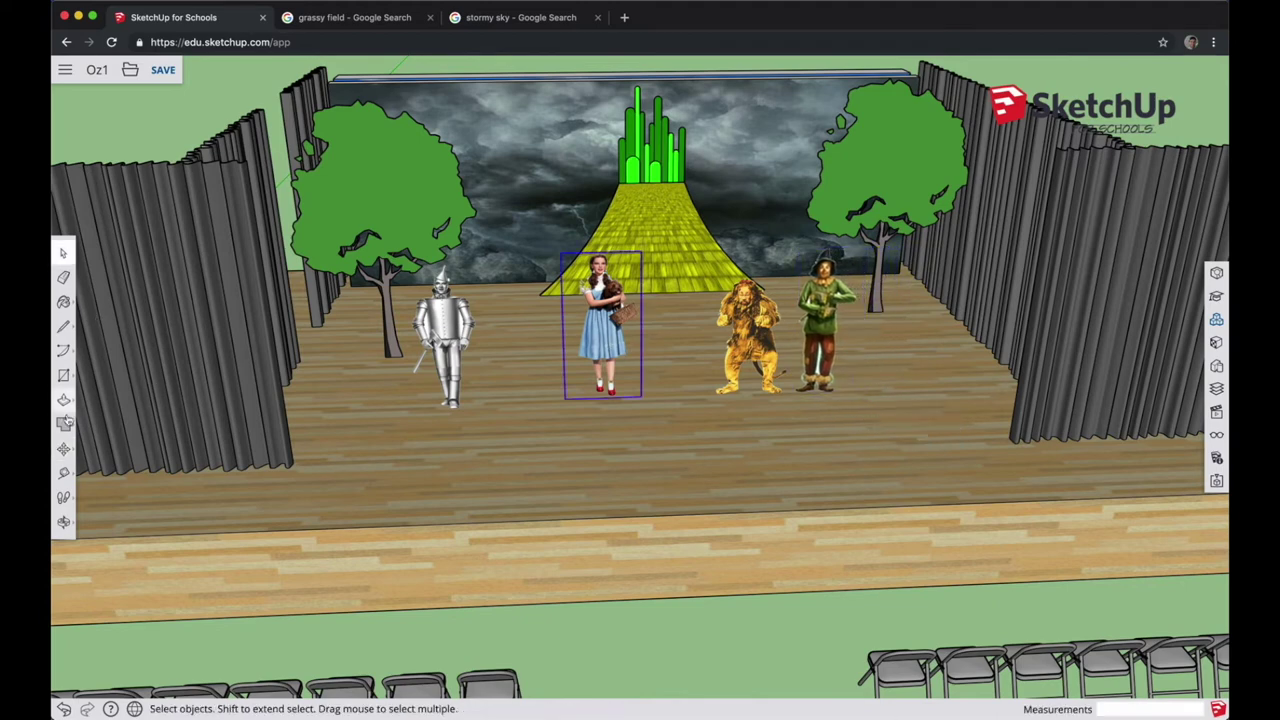
left_click(63, 449)
left_click(570, 443)
left_click(642, 438)
key("space")
left_click(452, 340)
left_click(63, 449)
left_click(500, 443)
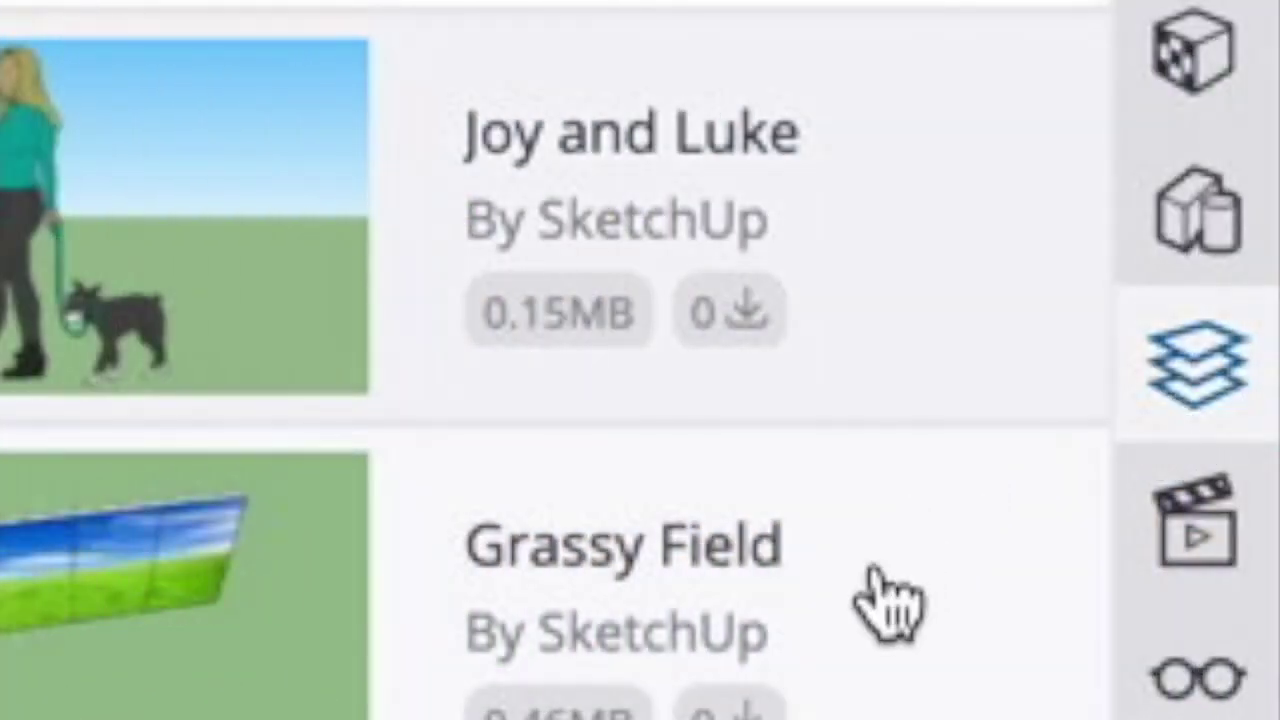
- Show the entity info along with the layers, and add a layer named Yellow Brick Road Scene
scroll(600, 400, "down", 5)
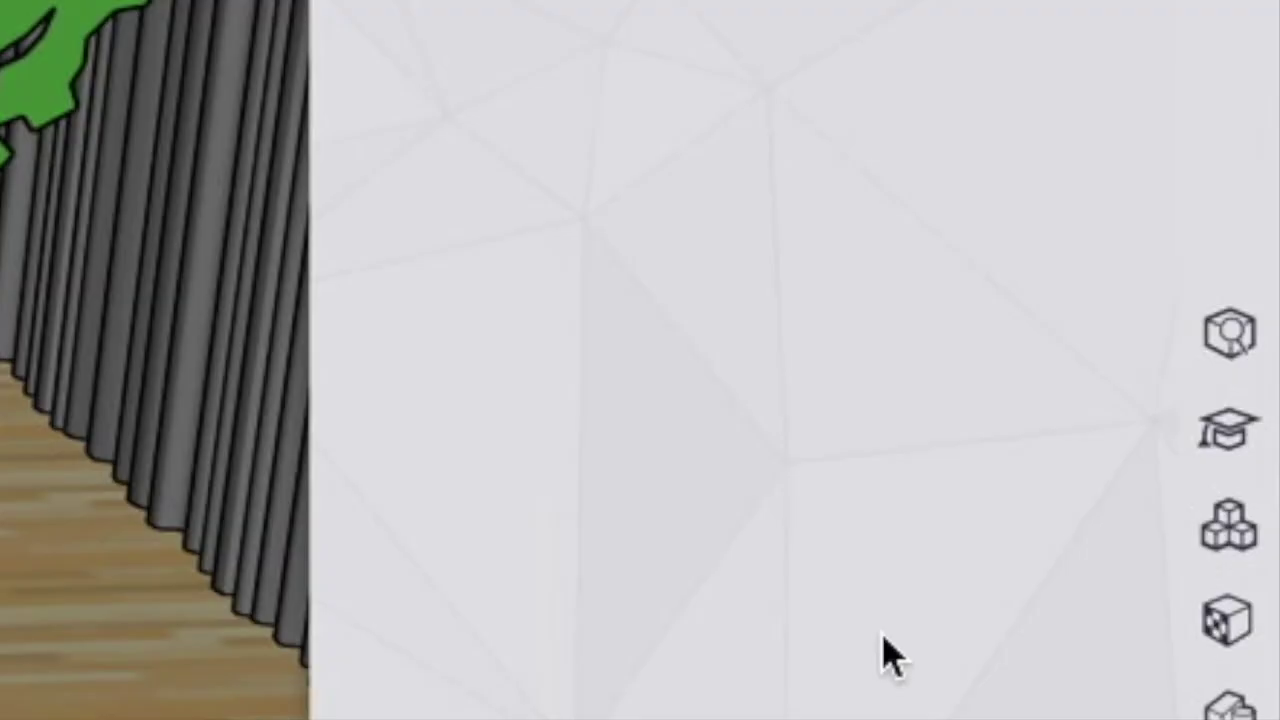
left_click(1232, 338)
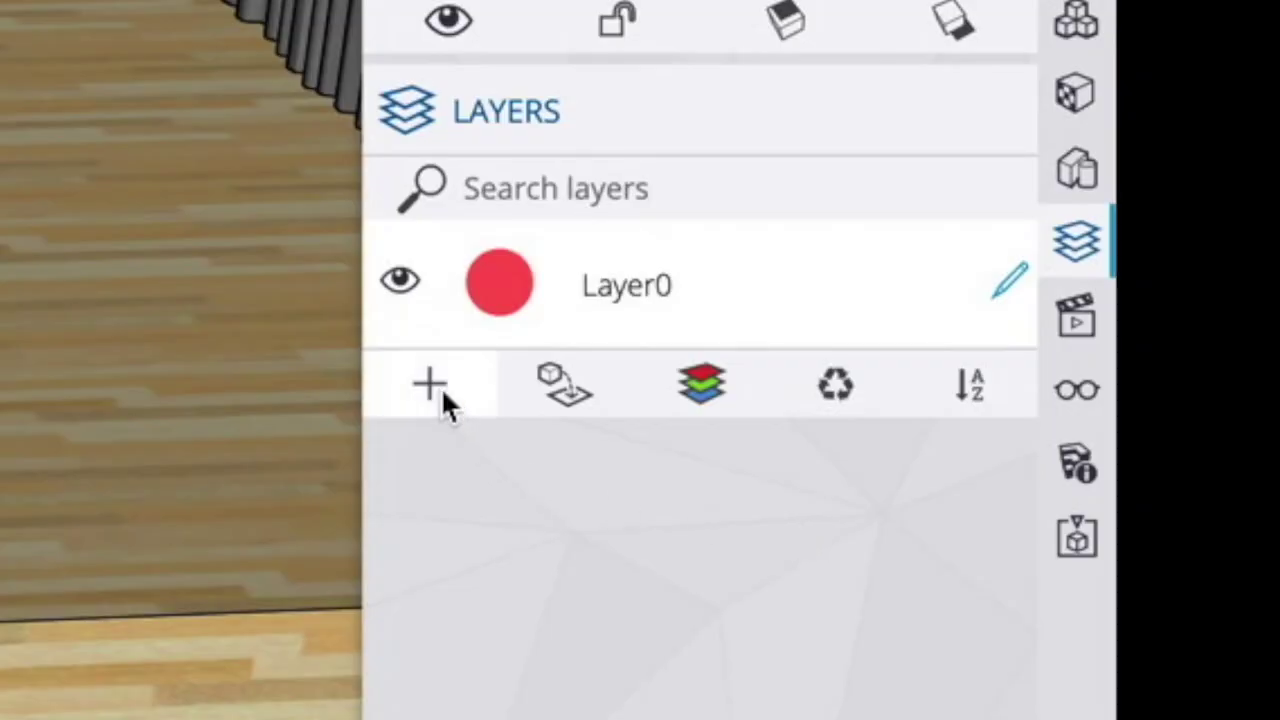
left_click(436, 388)
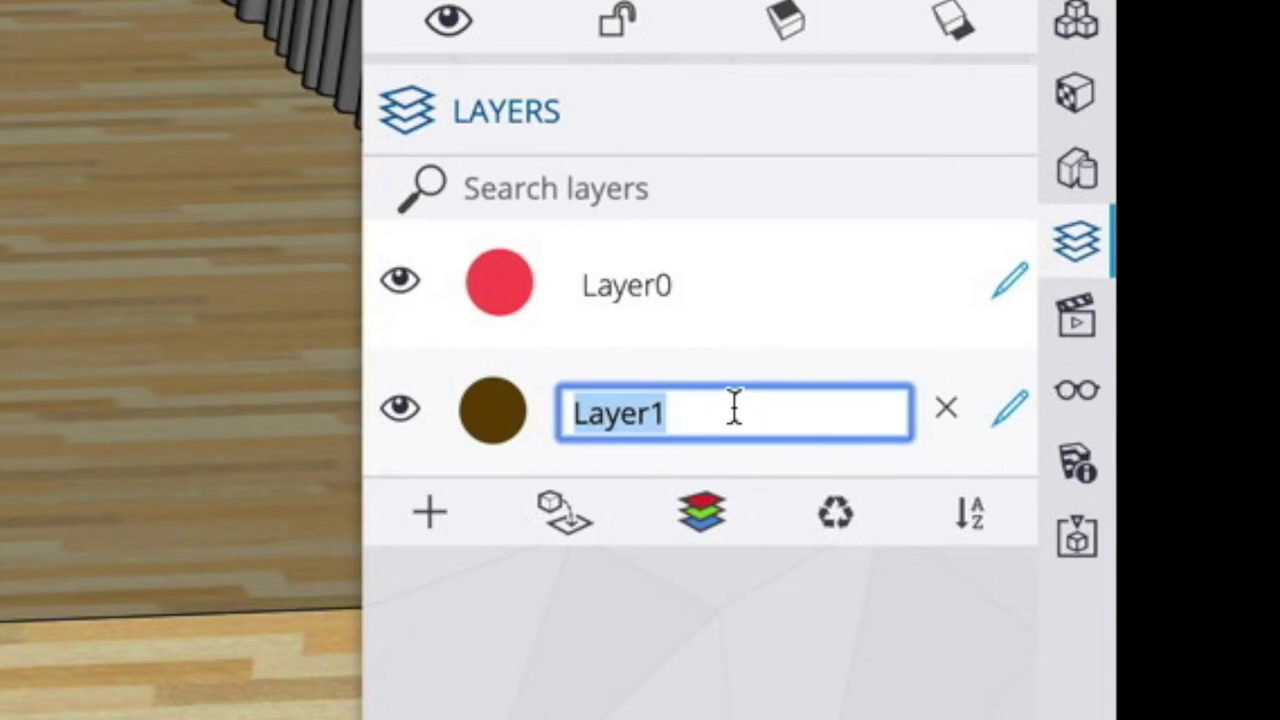
type("Yellow Bri")
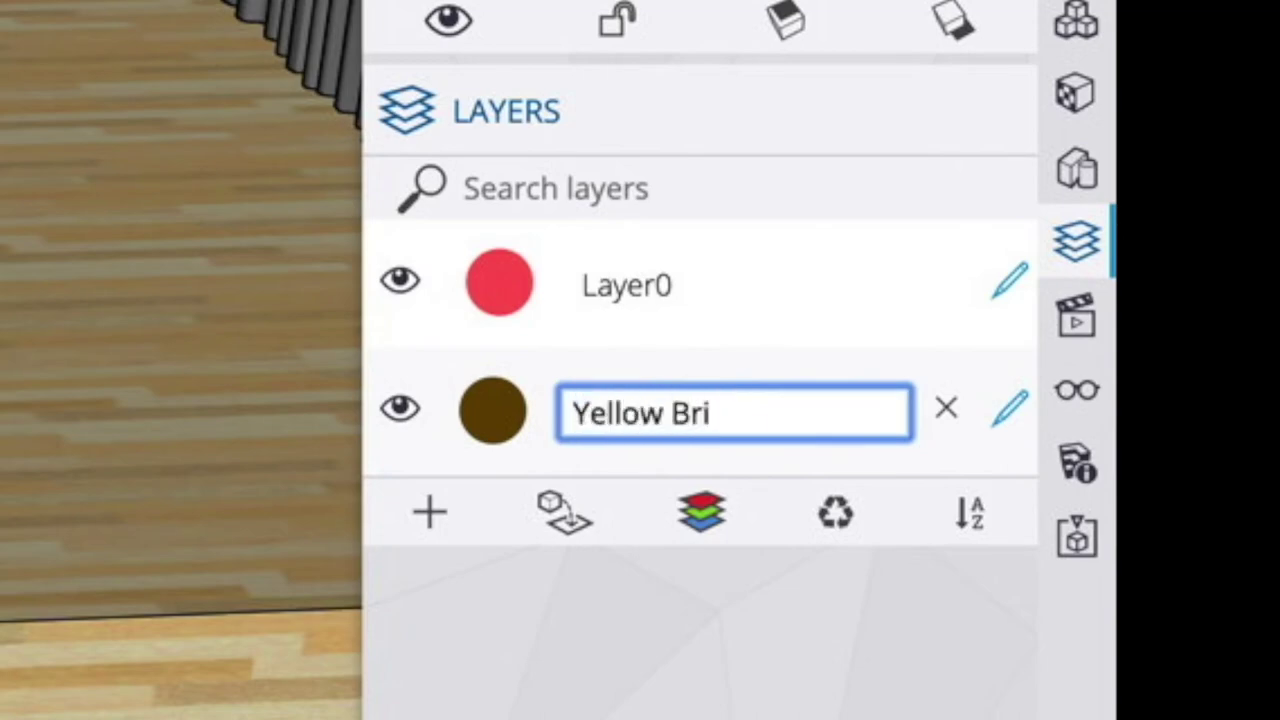
type("ck Road Sce")
type("ne")
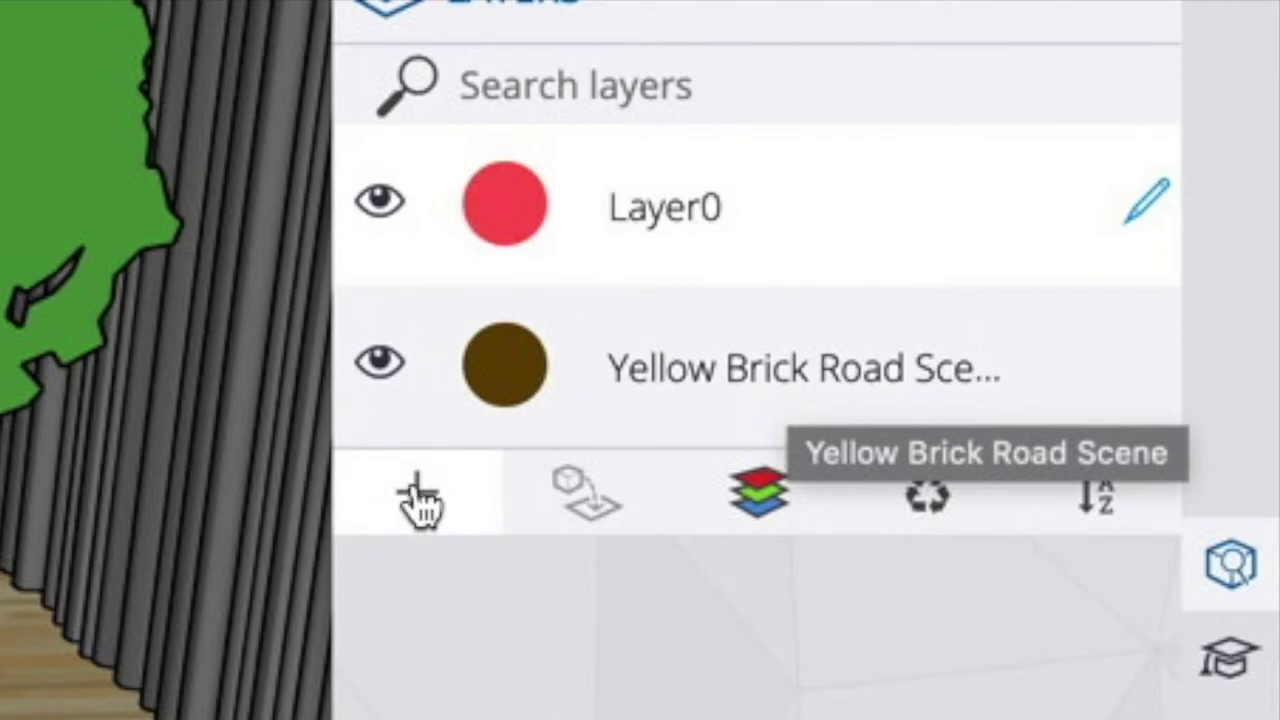
- Add another layer and name it Flying Monkey Scene
left_click(420, 503)
double_click(794, 537)
type("Flying Monke")
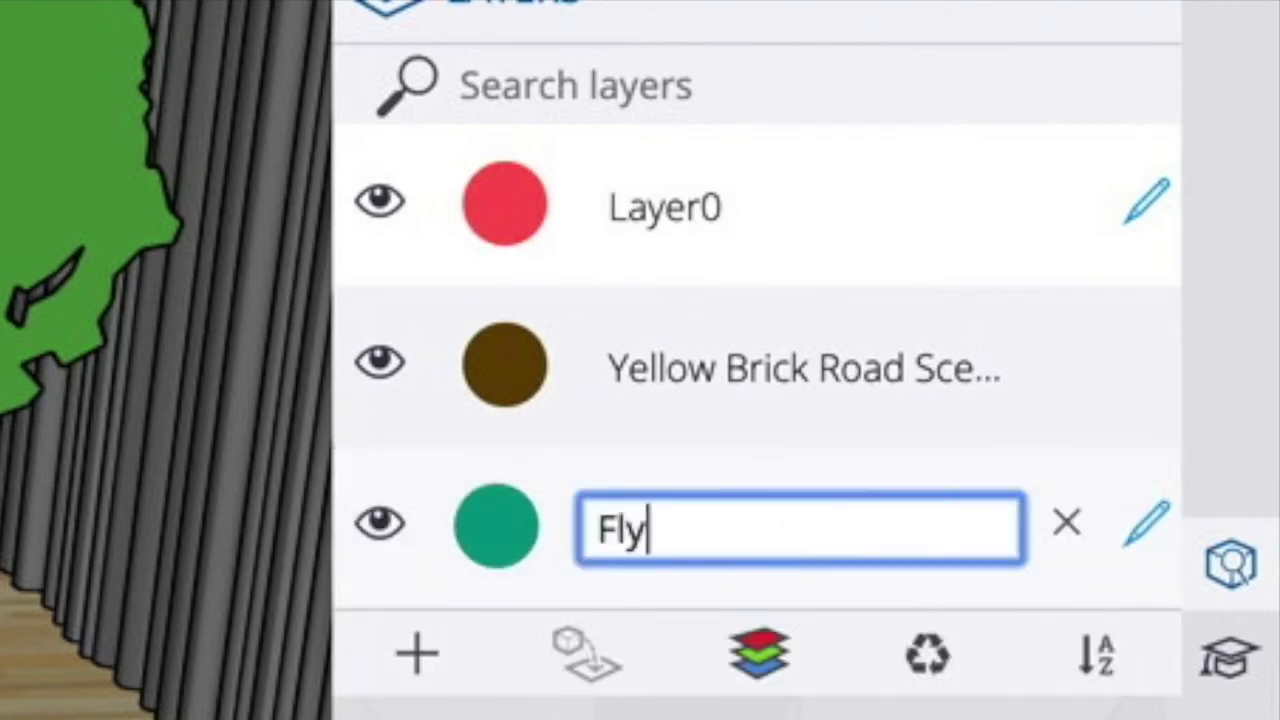
type("y Scene")
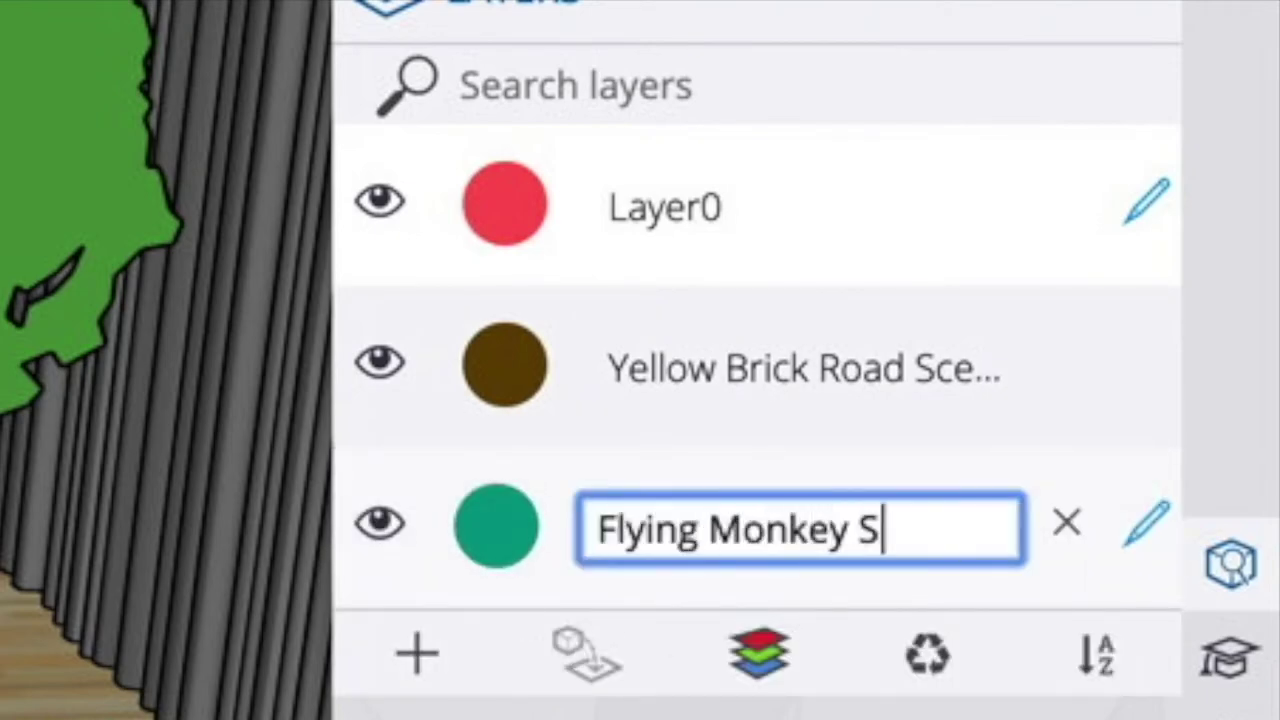
key("Return")
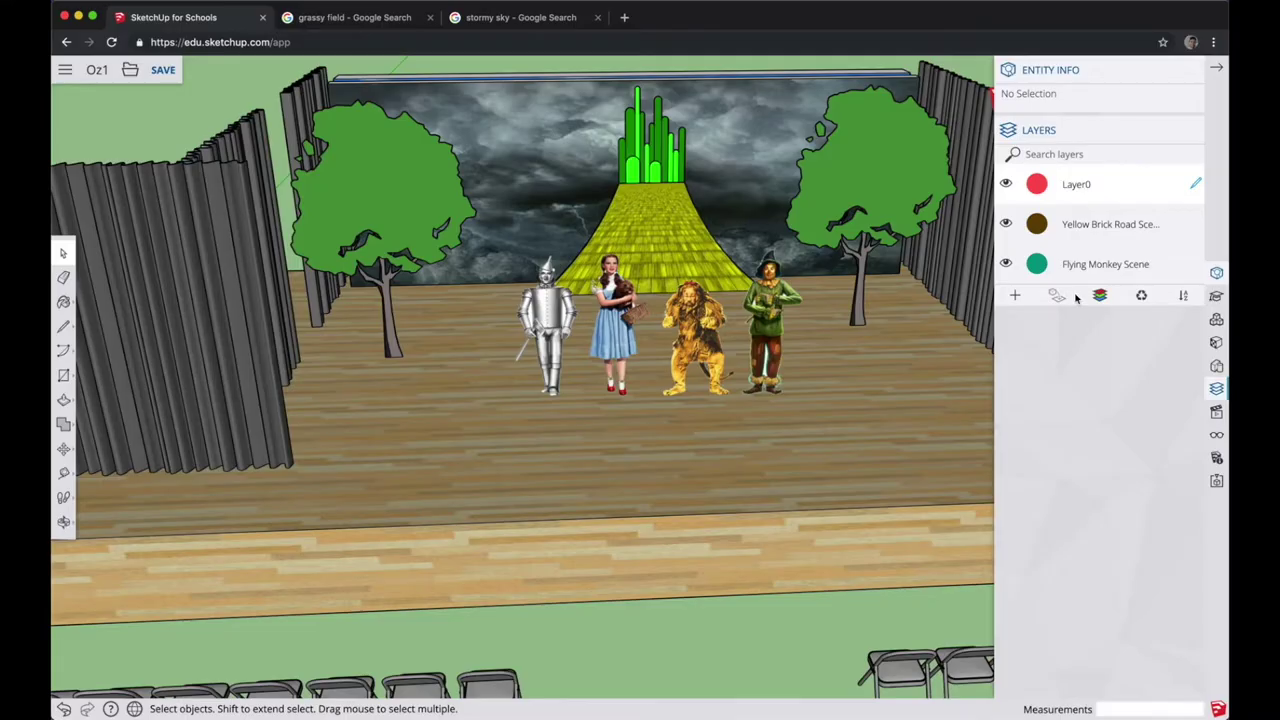
- Assign the Scarecrow to the Yellow Brick Road Scene layer
left_click(768, 298)
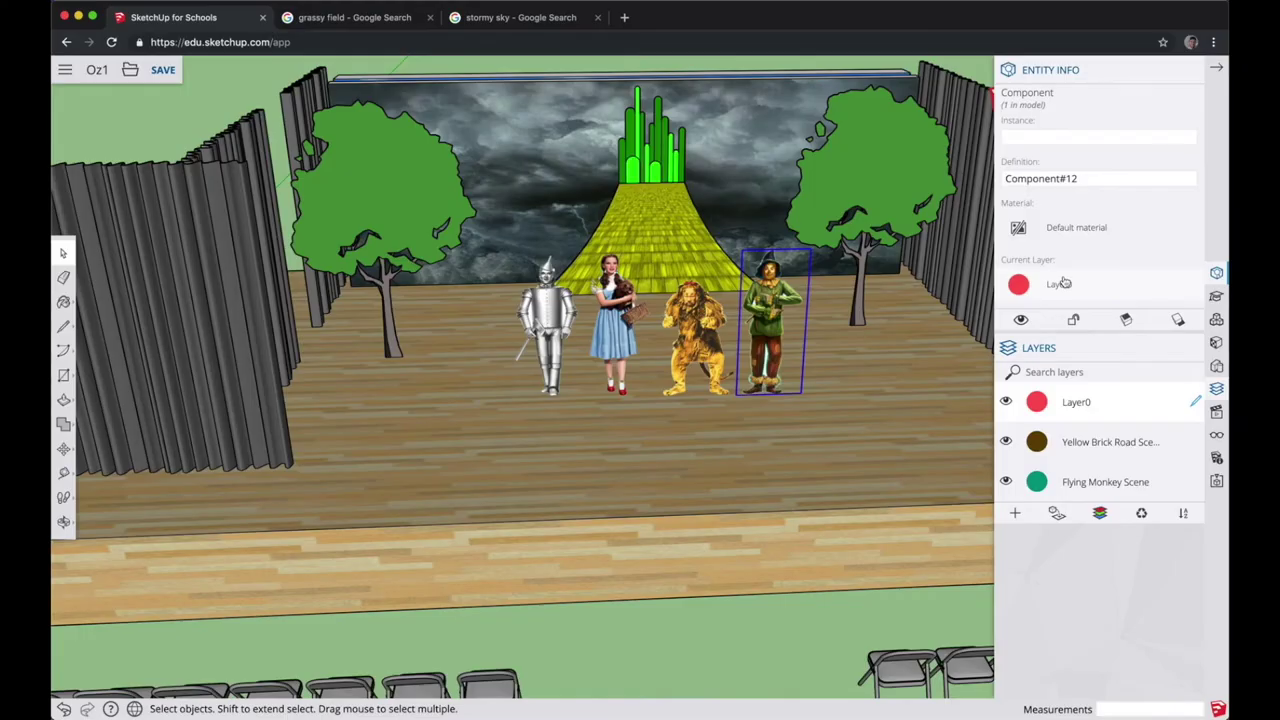
left_click(1066, 287)
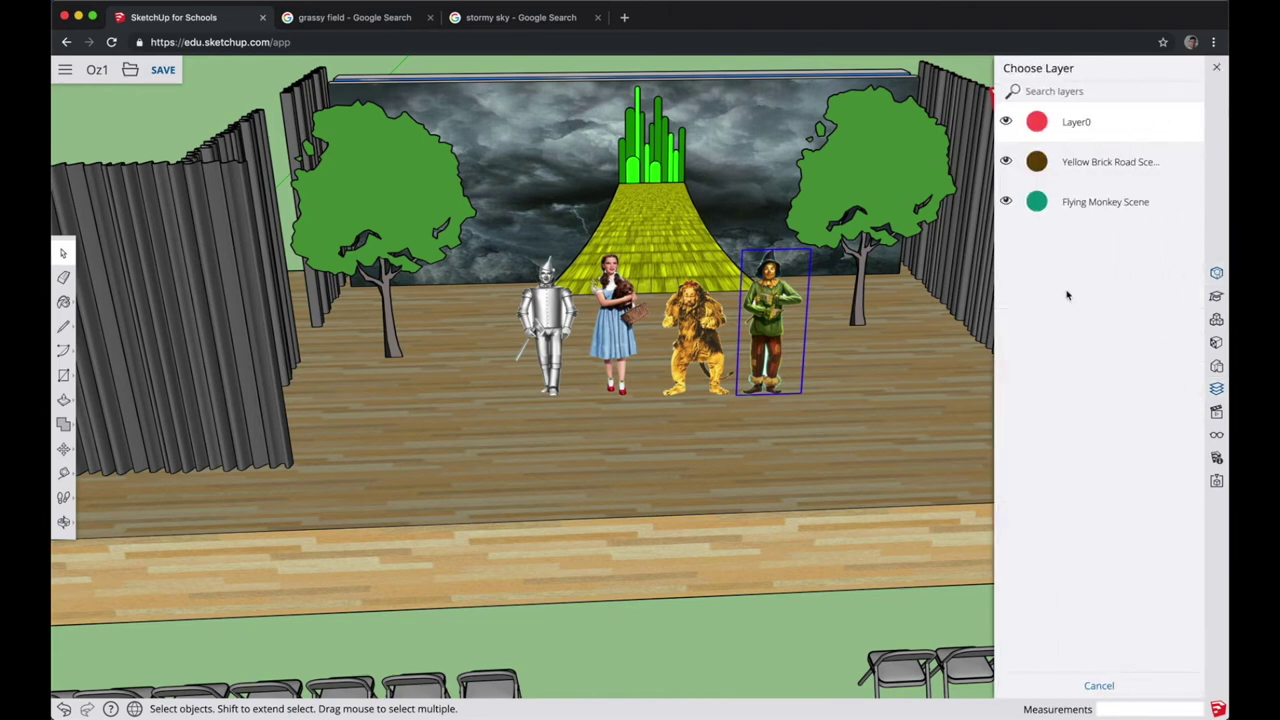
left_click(1082, 163)
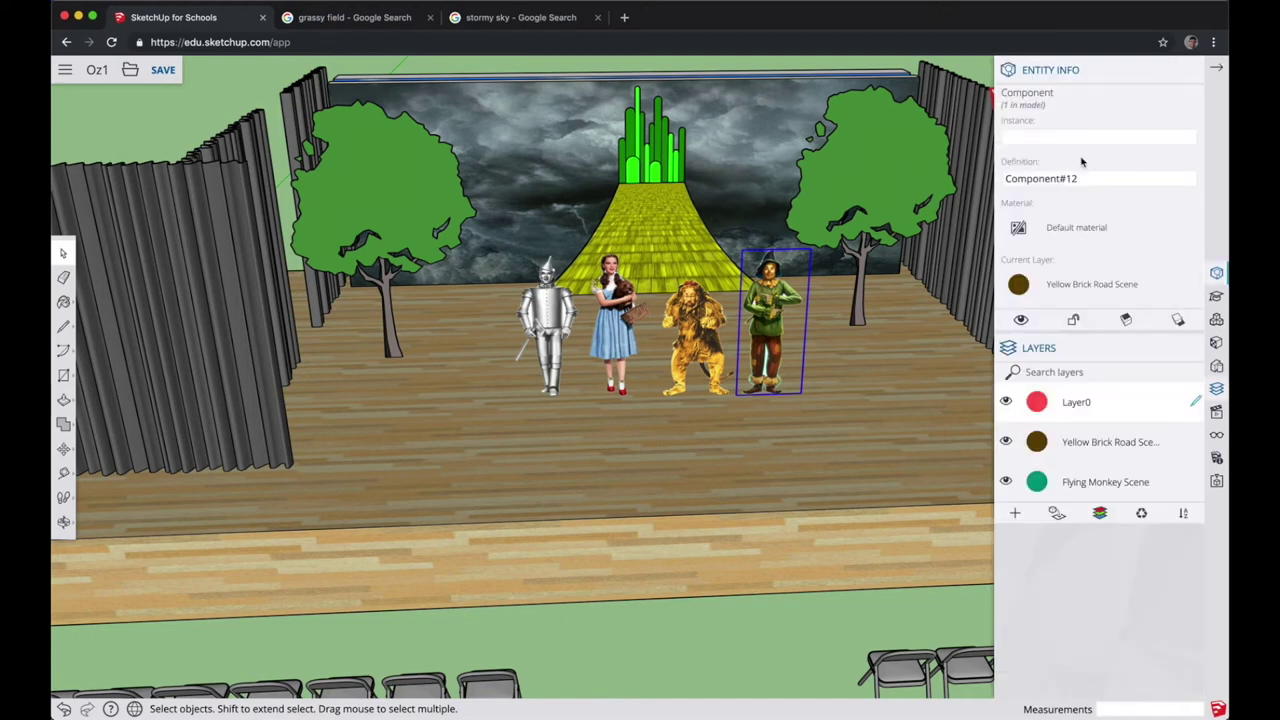
- Assign the Lion, Dorothy and the Tin Man to the Yellow Brick Road Scene layer, then toggle that layer's visibility to check it
left_click(697, 314)
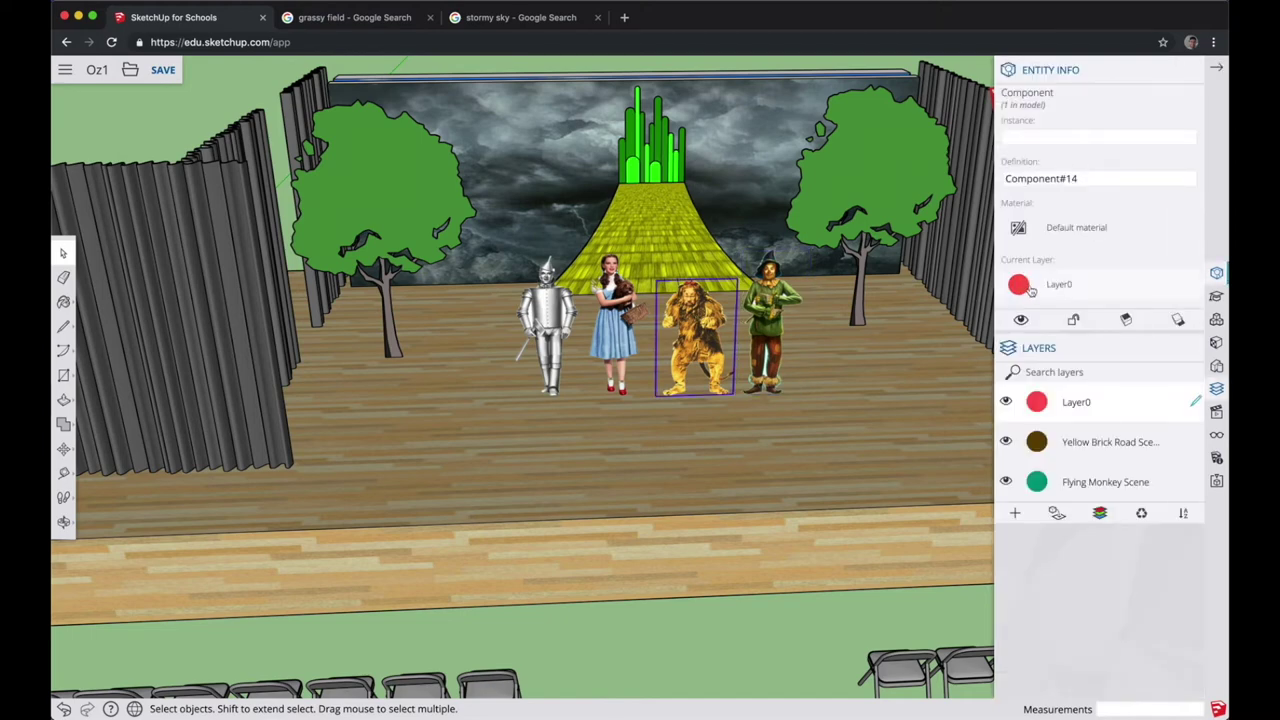
left_click(1034, 284)
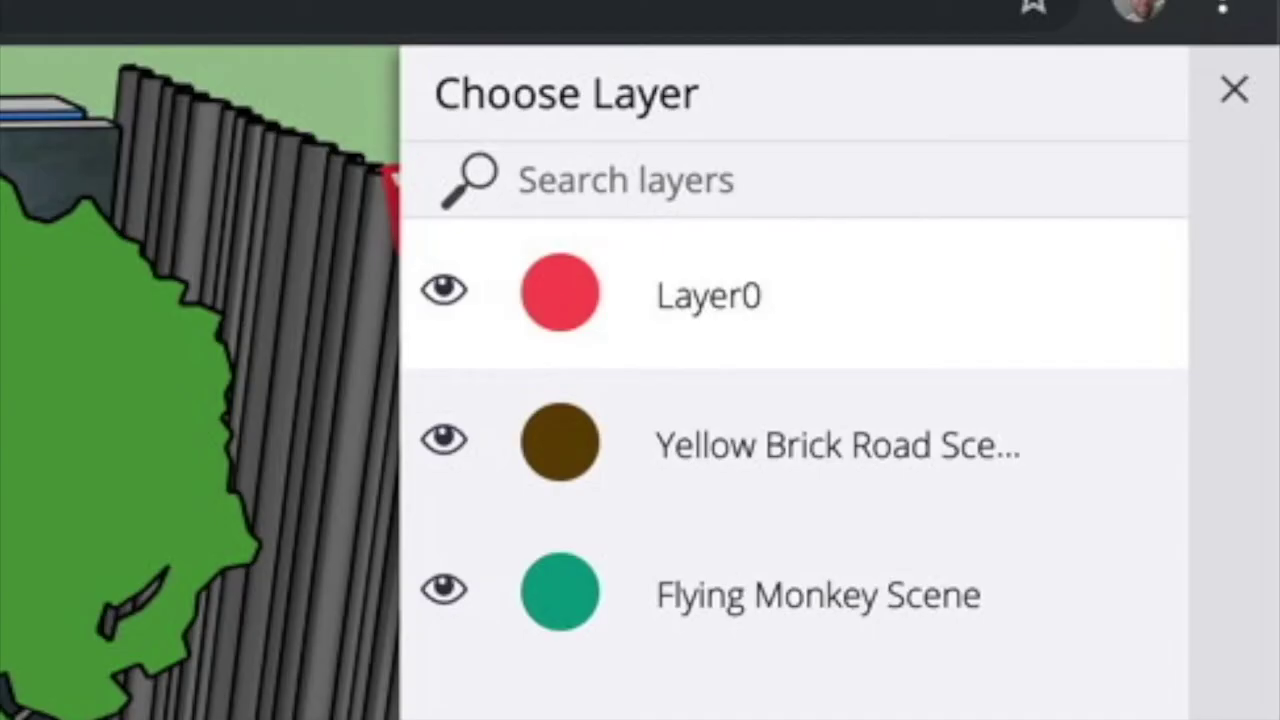
left_click(760, 452)
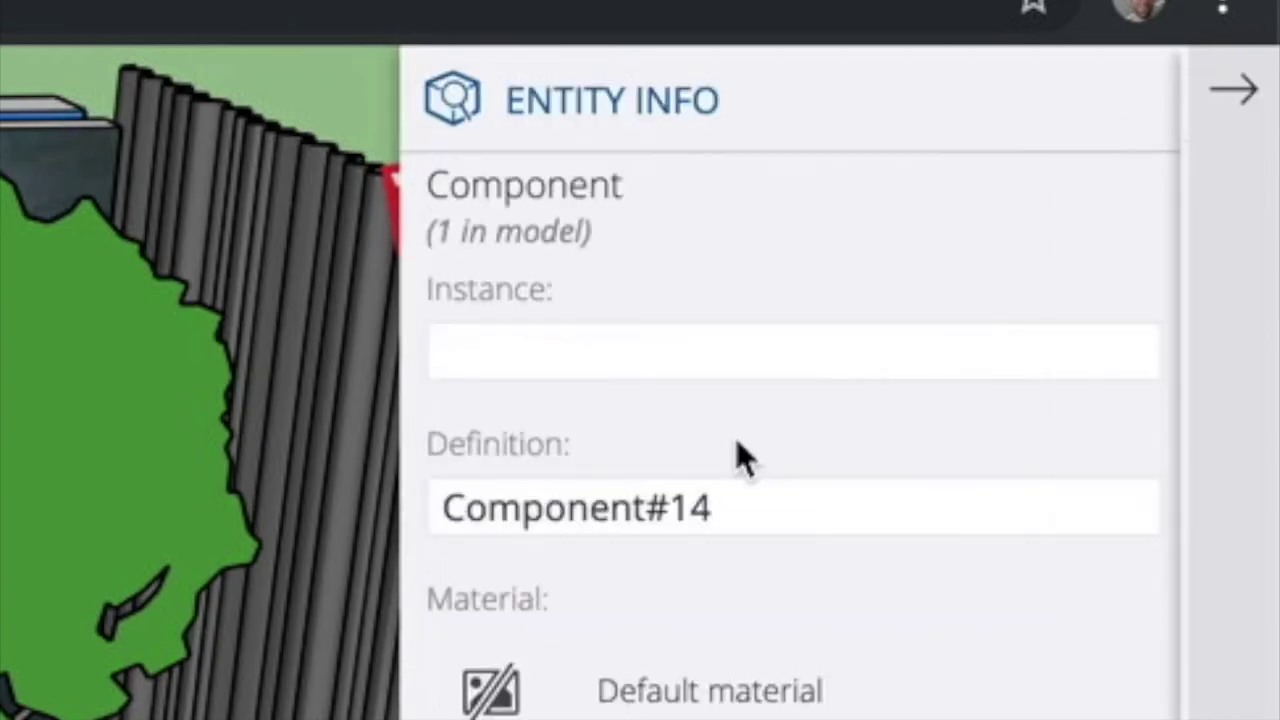
left_click(1030, 282)
left_click(1074, 166)
left_click(540, 322)
left_click(1063, 284)
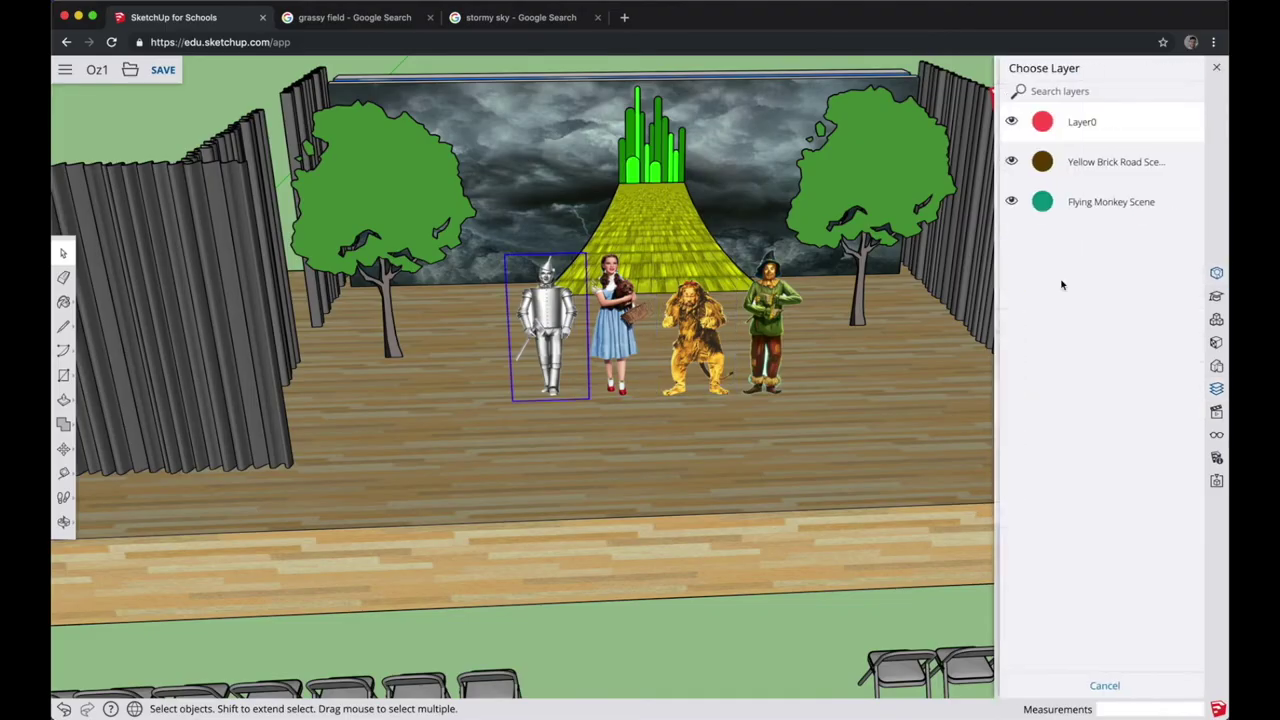
left_click(1074, 163)
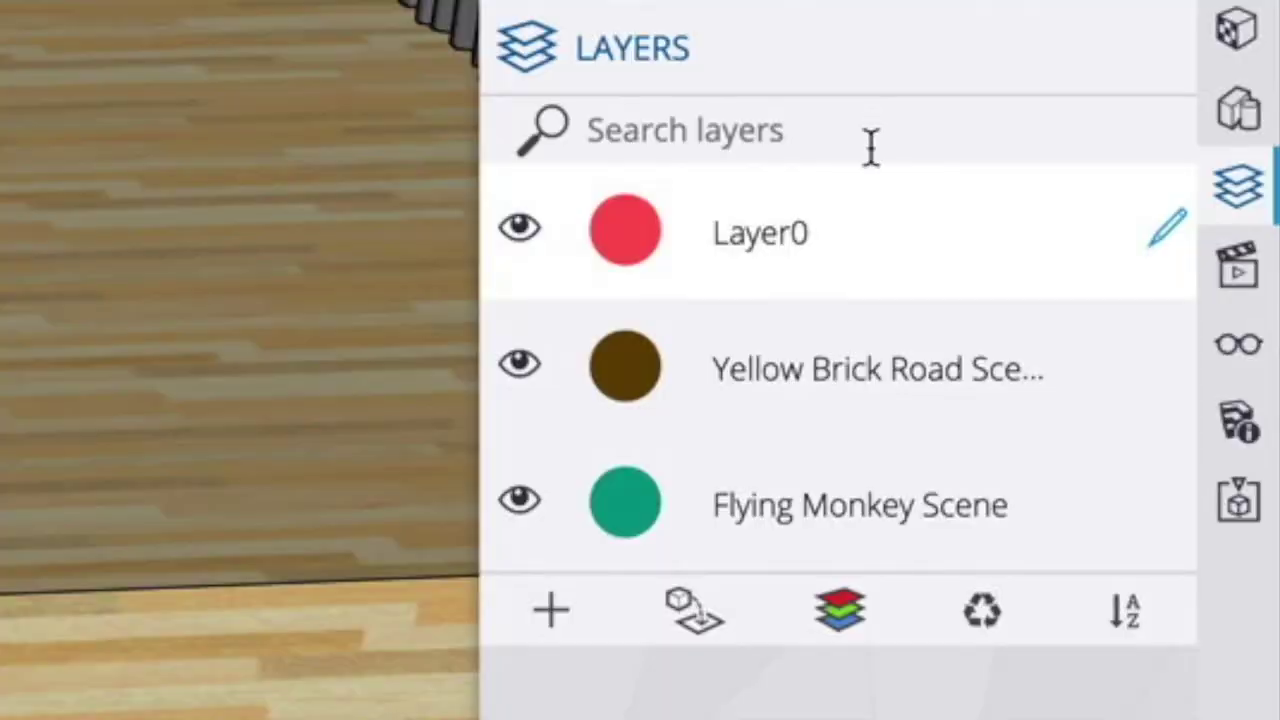
left_click(521, 368)
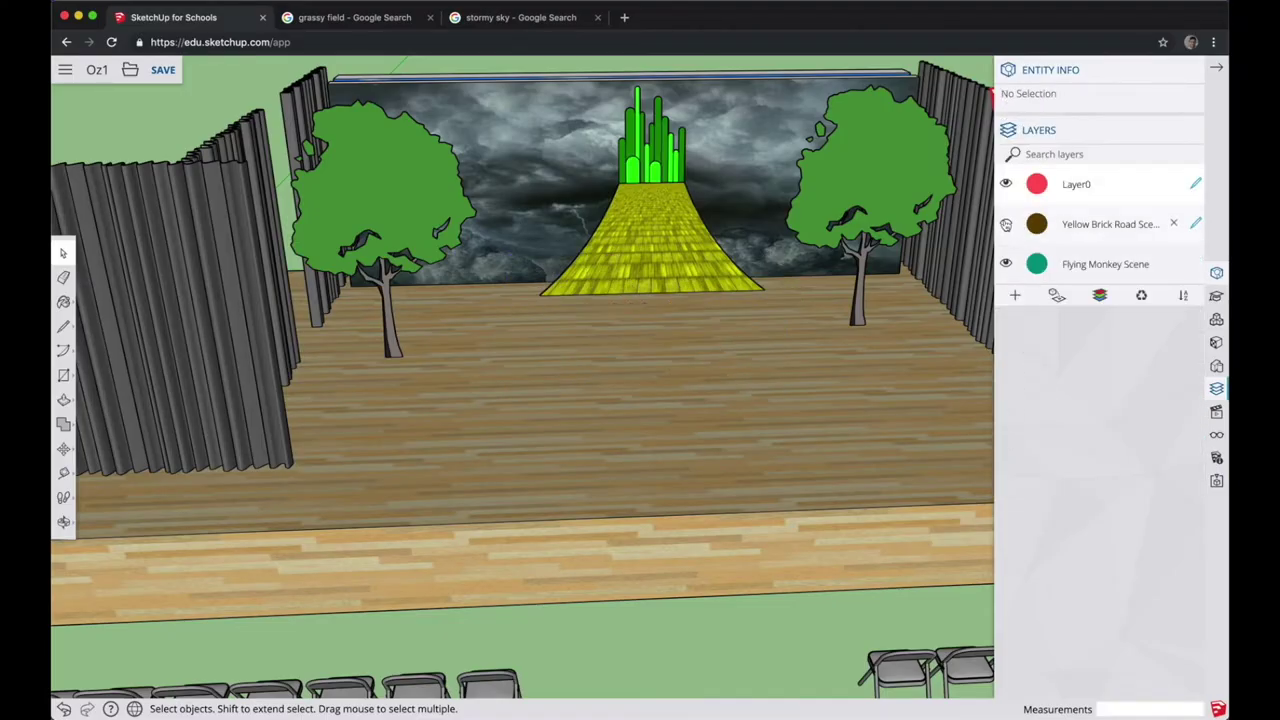
left_click(1006, 225)
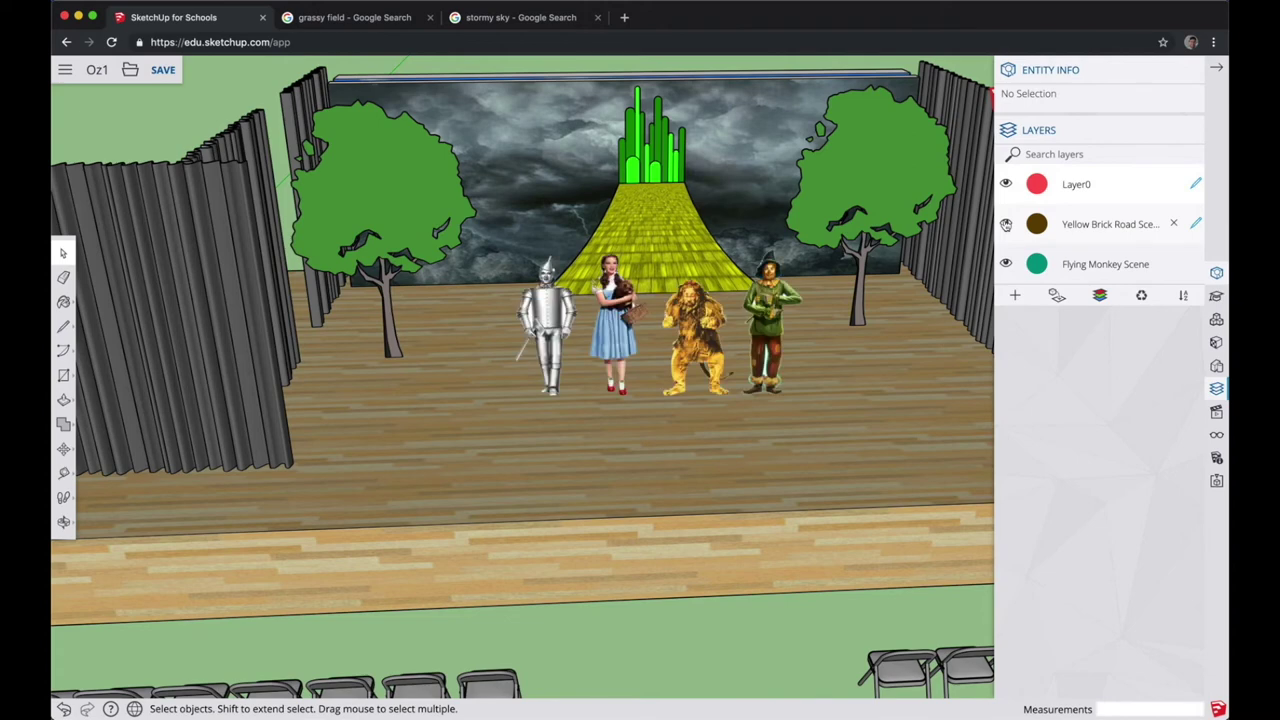
- Assign both trees and the yellow brick road with the Emerald City to the Yellow Brick Road Scene layer
left_click(870, 194)
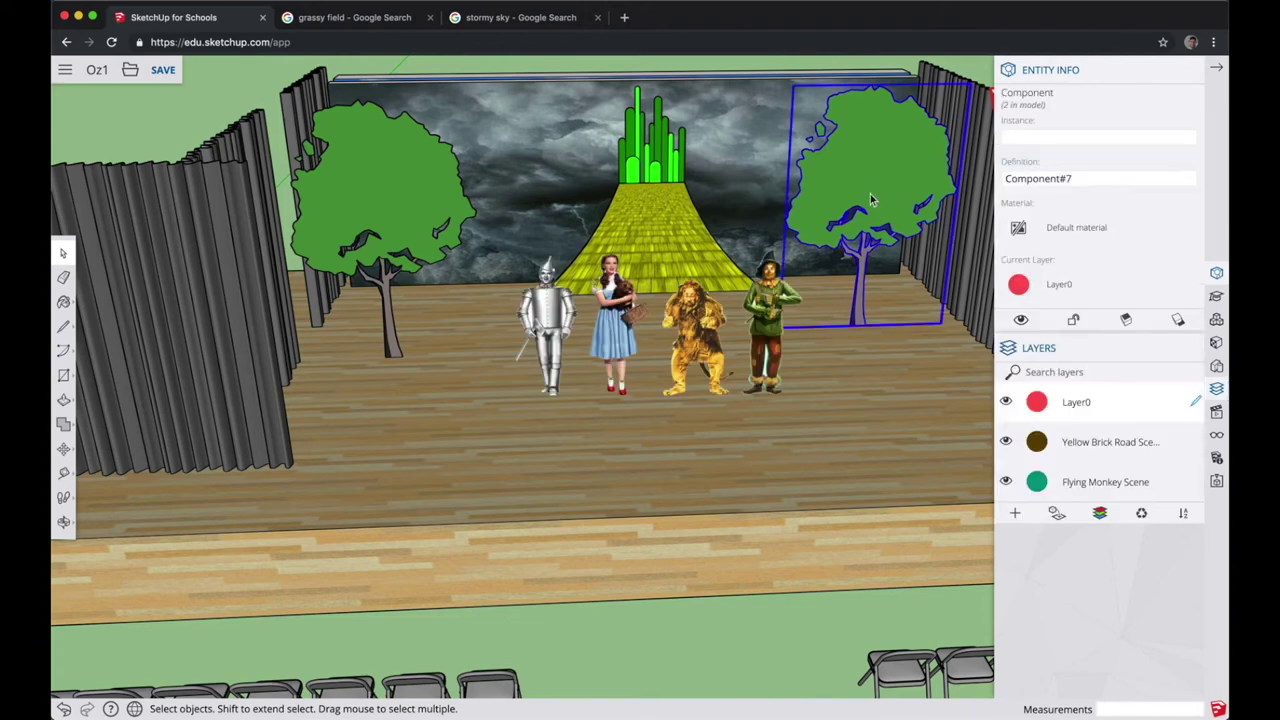
left_click(1048, 288)
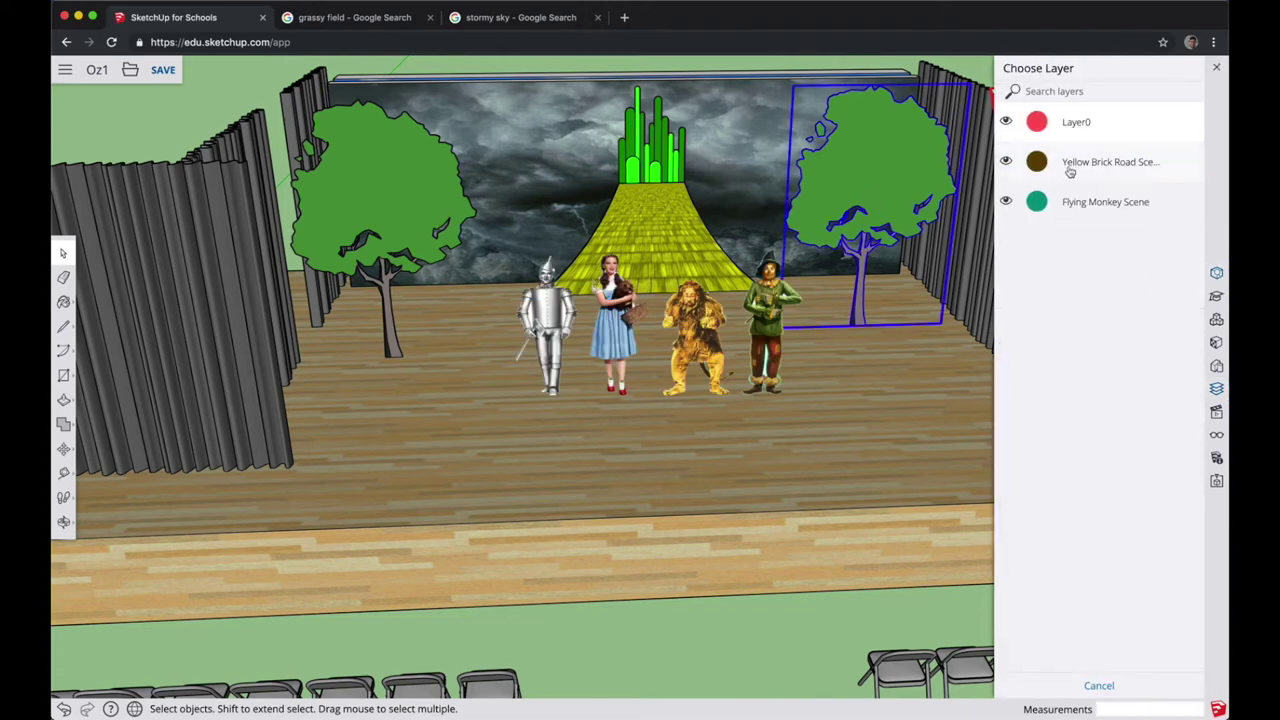
left_click(1060, 160)
left_click(720, 200)
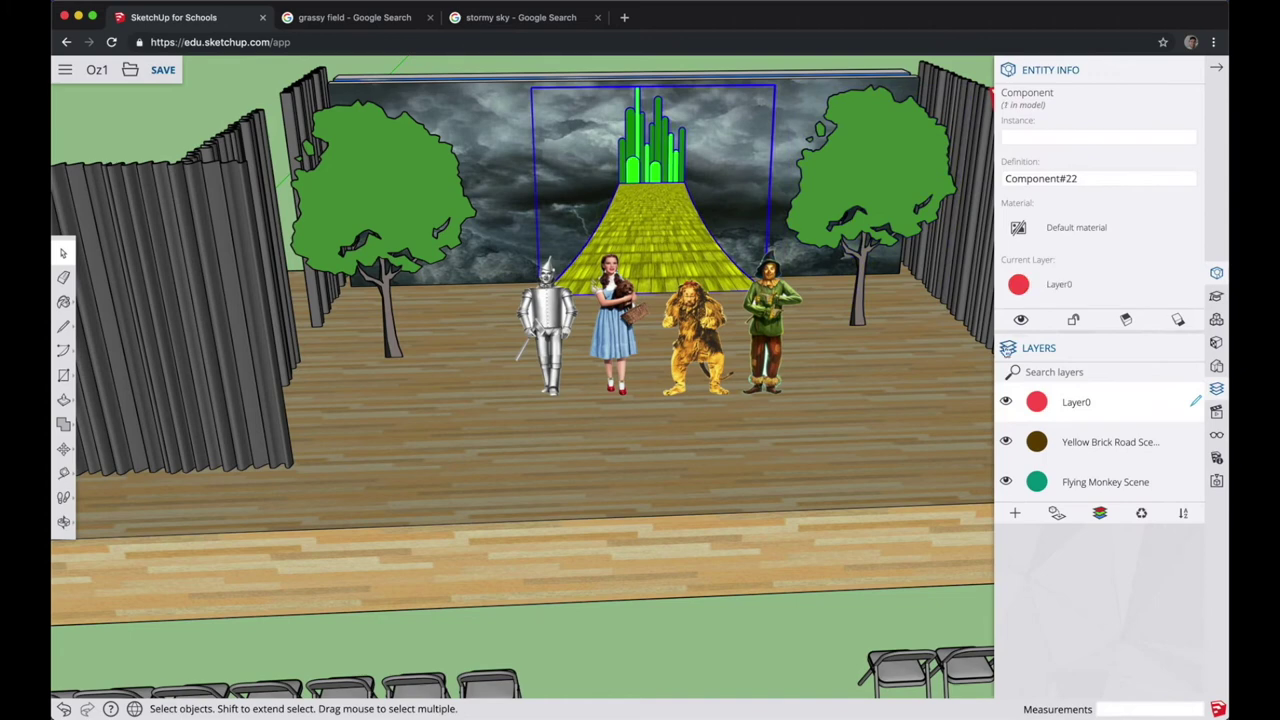
left_click(1062, 287)
left_click(1063, 162)
left_click(380, 220)
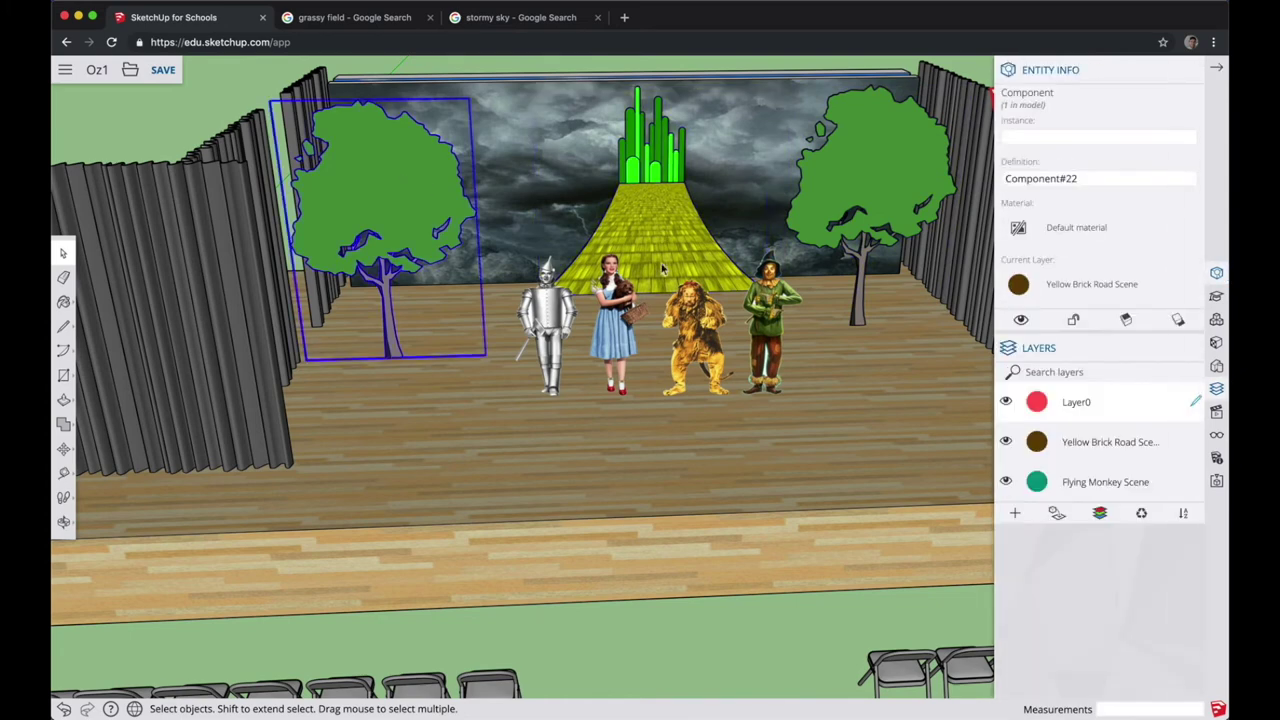
left_click(1082, 290)
left_click(1063, 165)
- Assign the stormy sky backdrop group to the Flying Monkey Scene layer
middle_click_drag(742, 188, 554, 152)
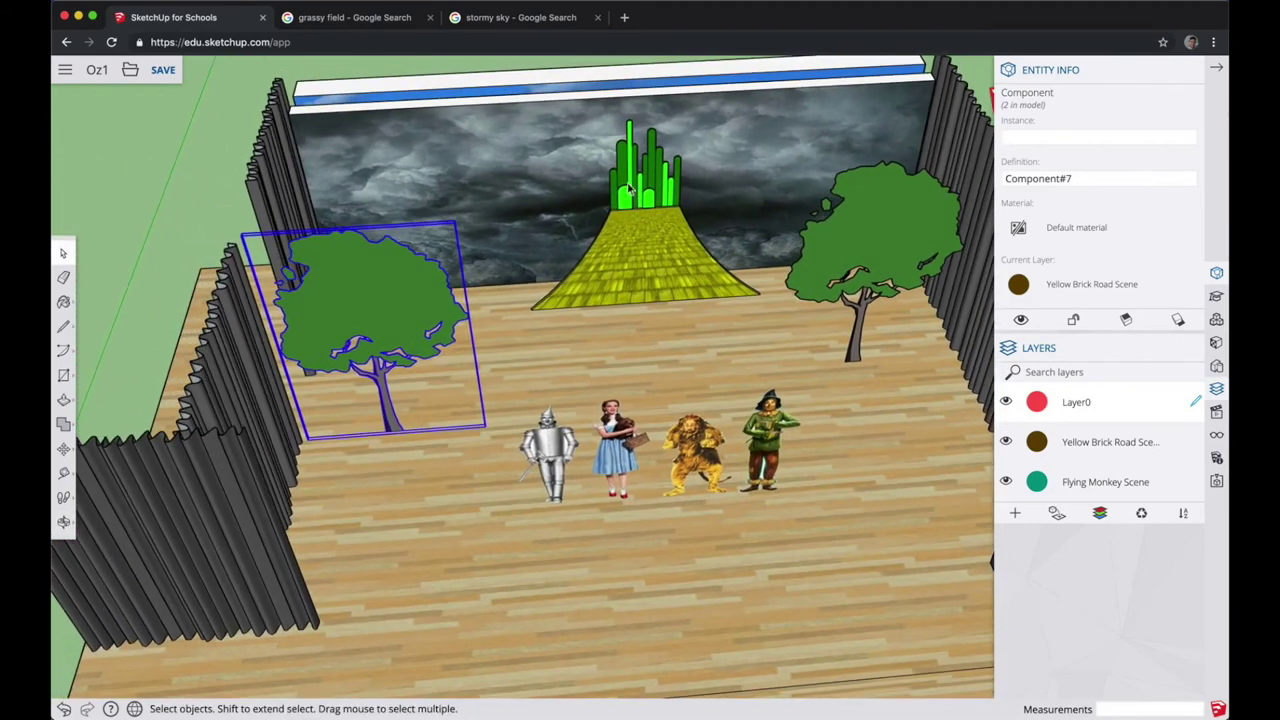
left_click(554, 148)
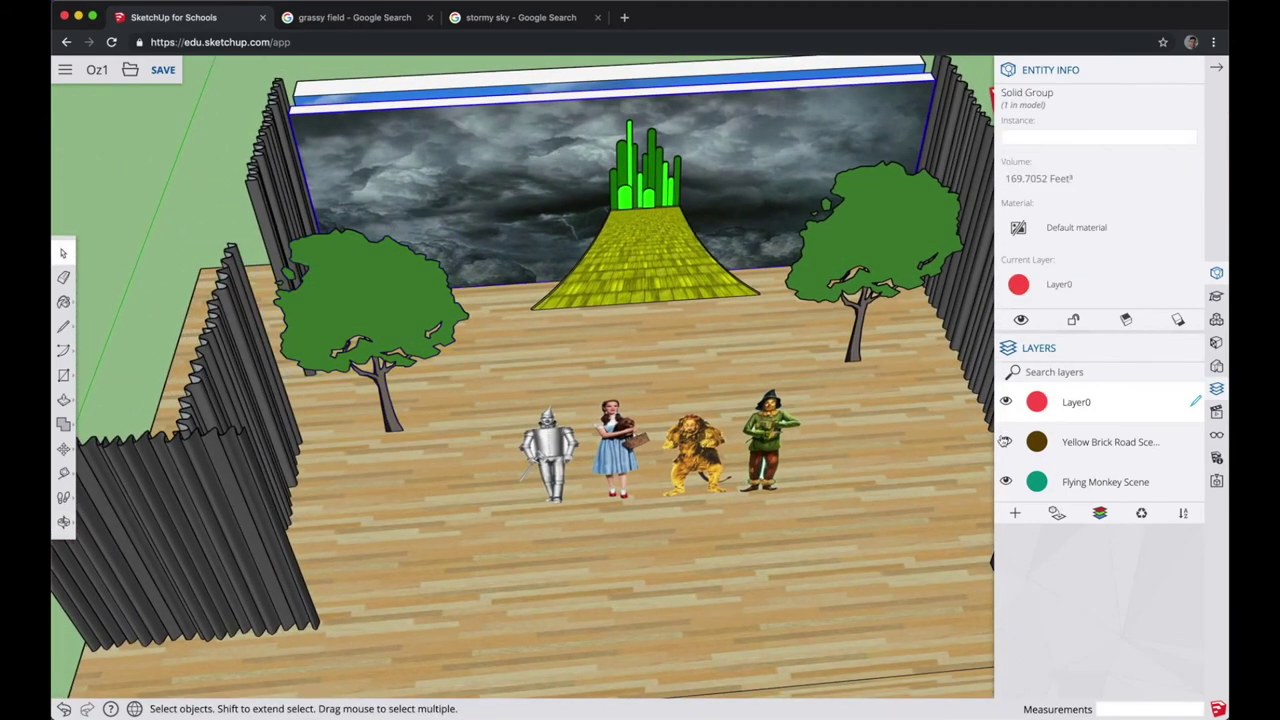
left_click(1045, 290)
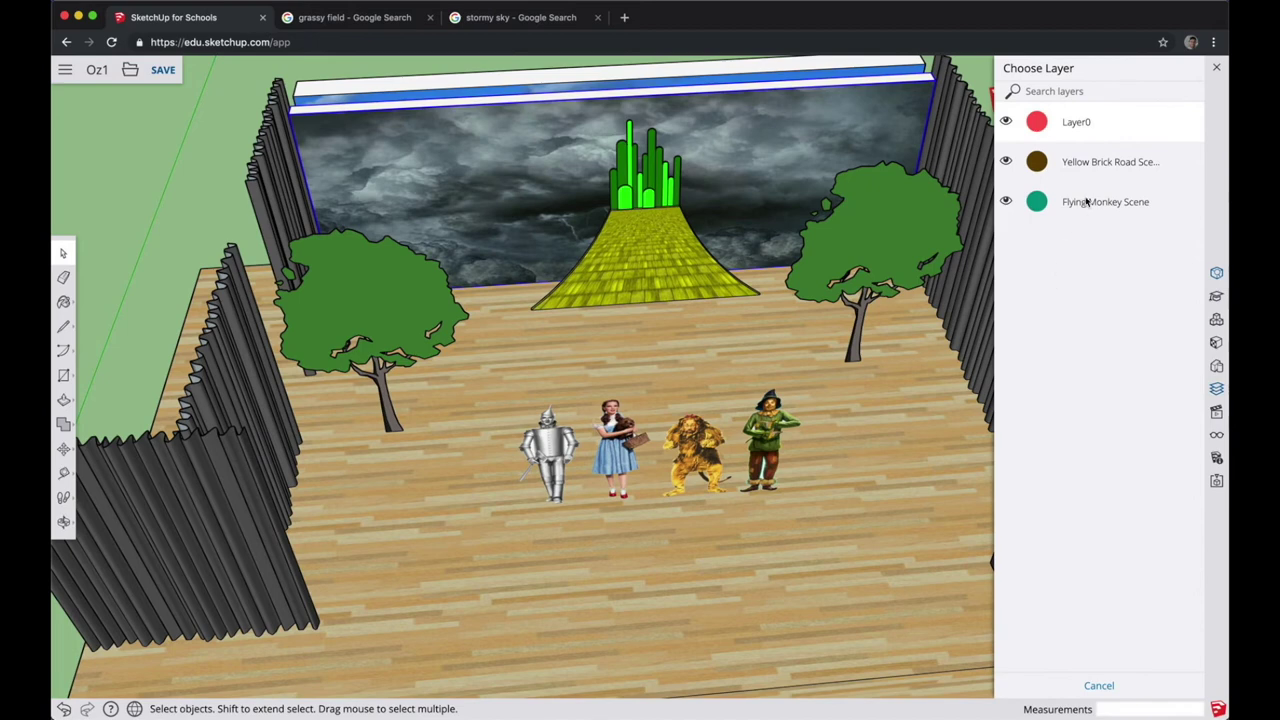
left_click(1083, 202)
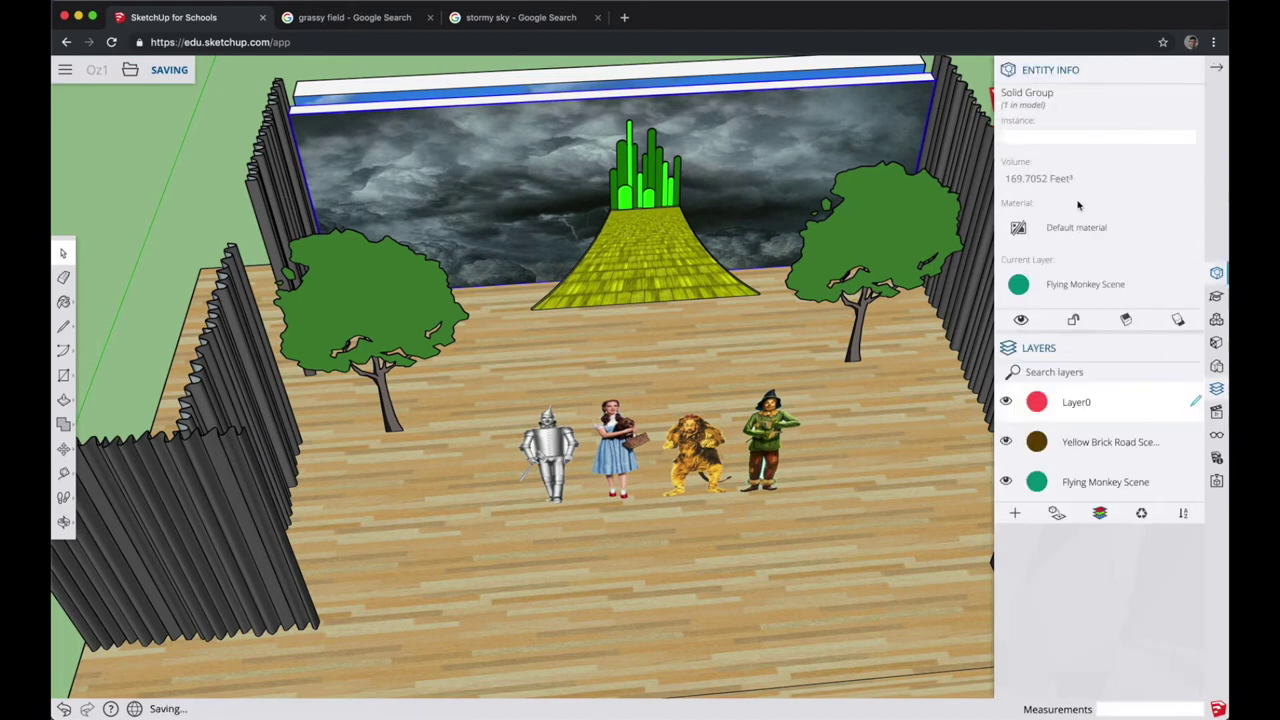
- Toggle both scene layers to check their contents, ending with Yellow Brick Road Scene hidden and Flying Monkey Scene shown
left_click(1006, 482)
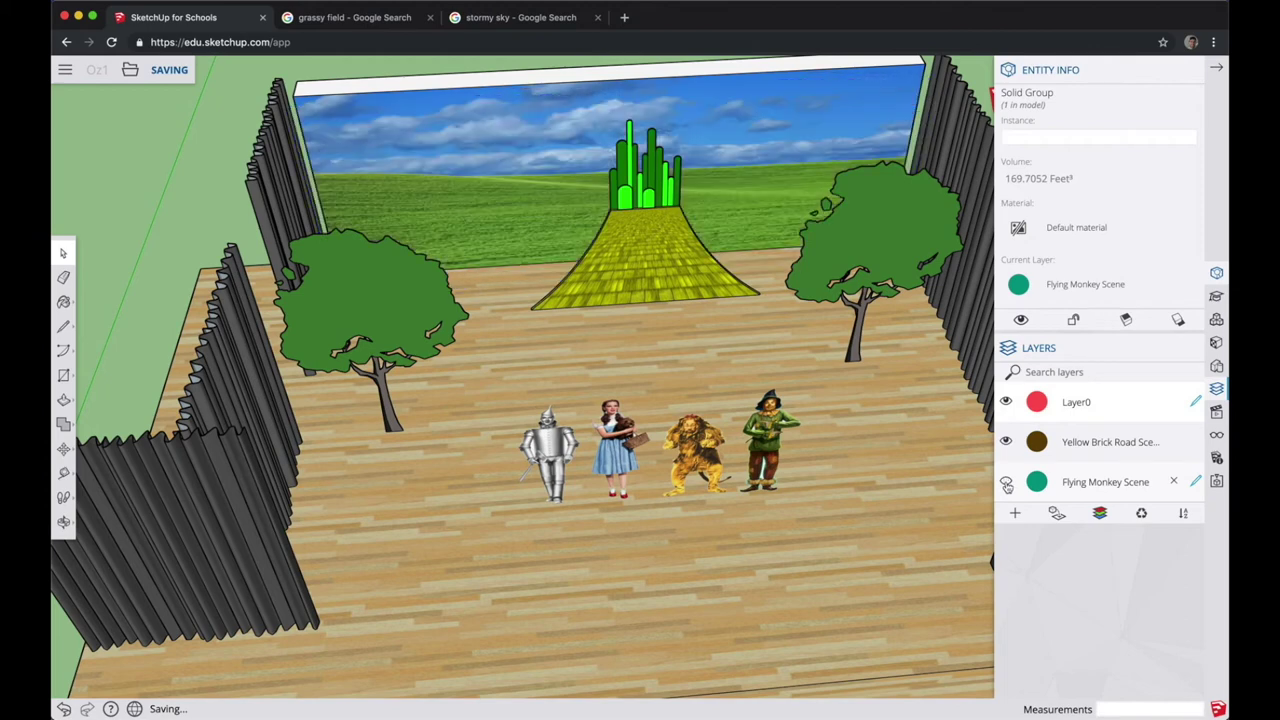
left_click(1007, 224)
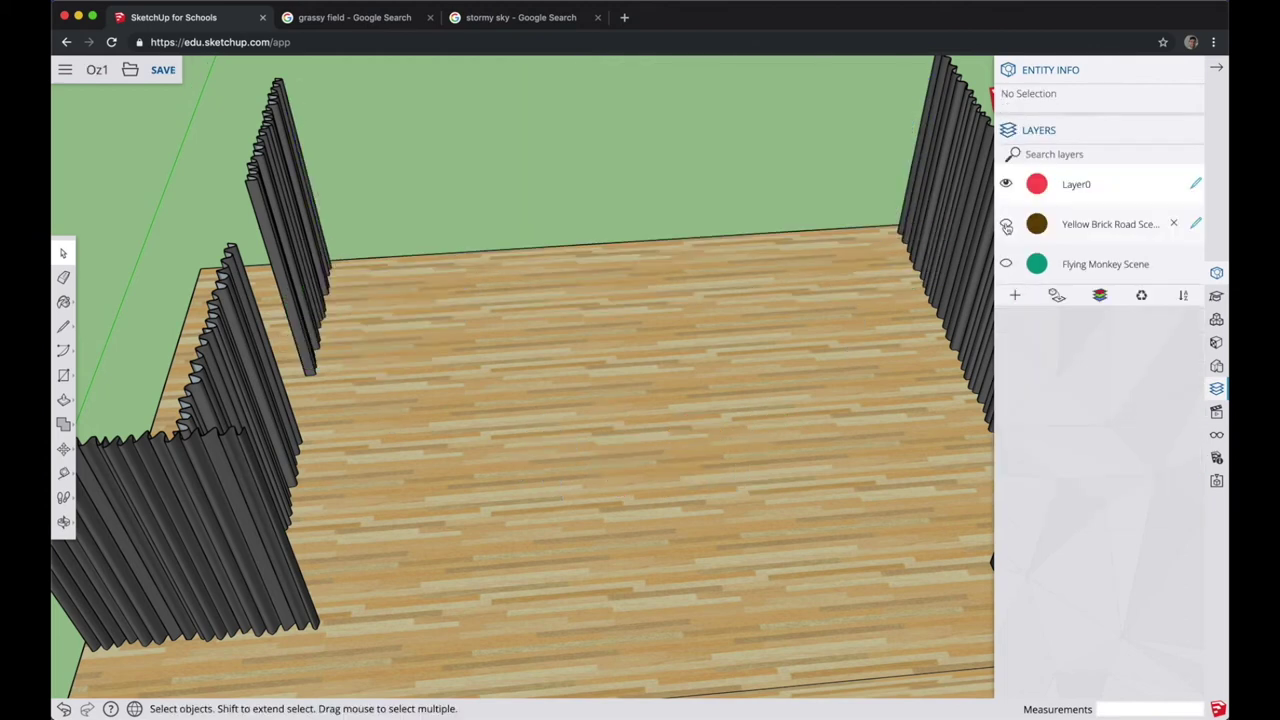
left_click(1007, 224)
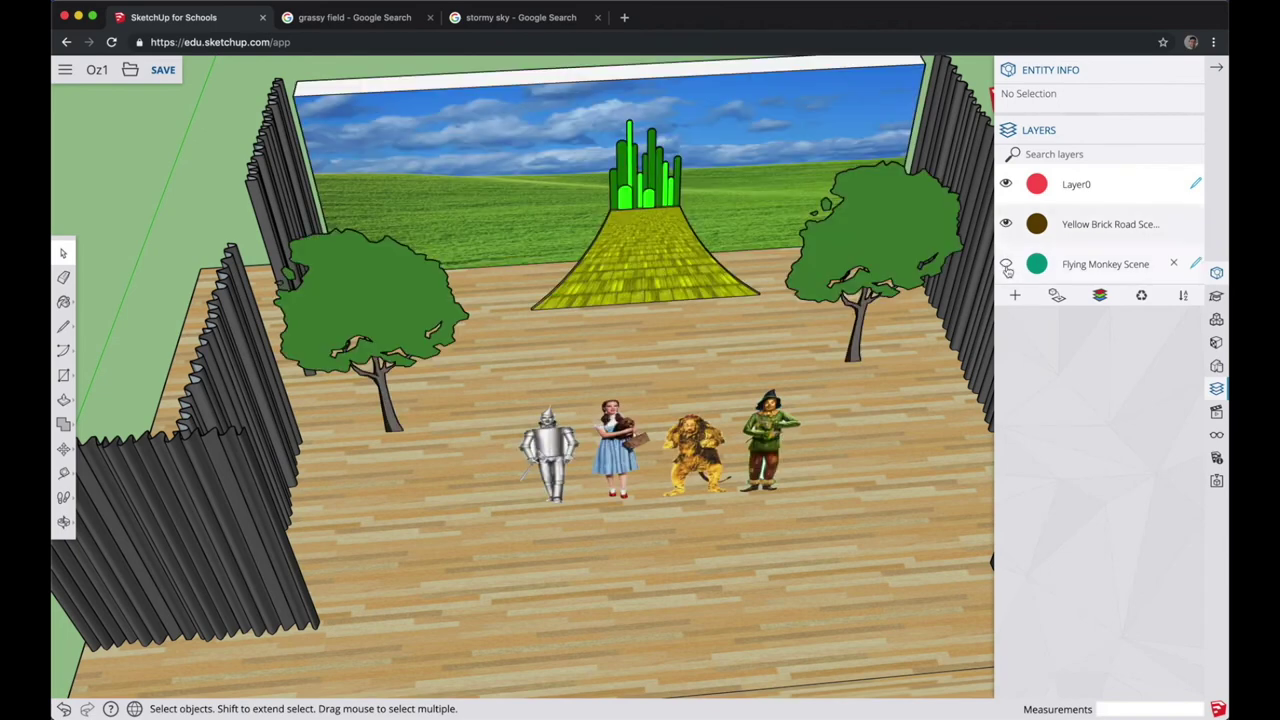
left_click(1006, 264)
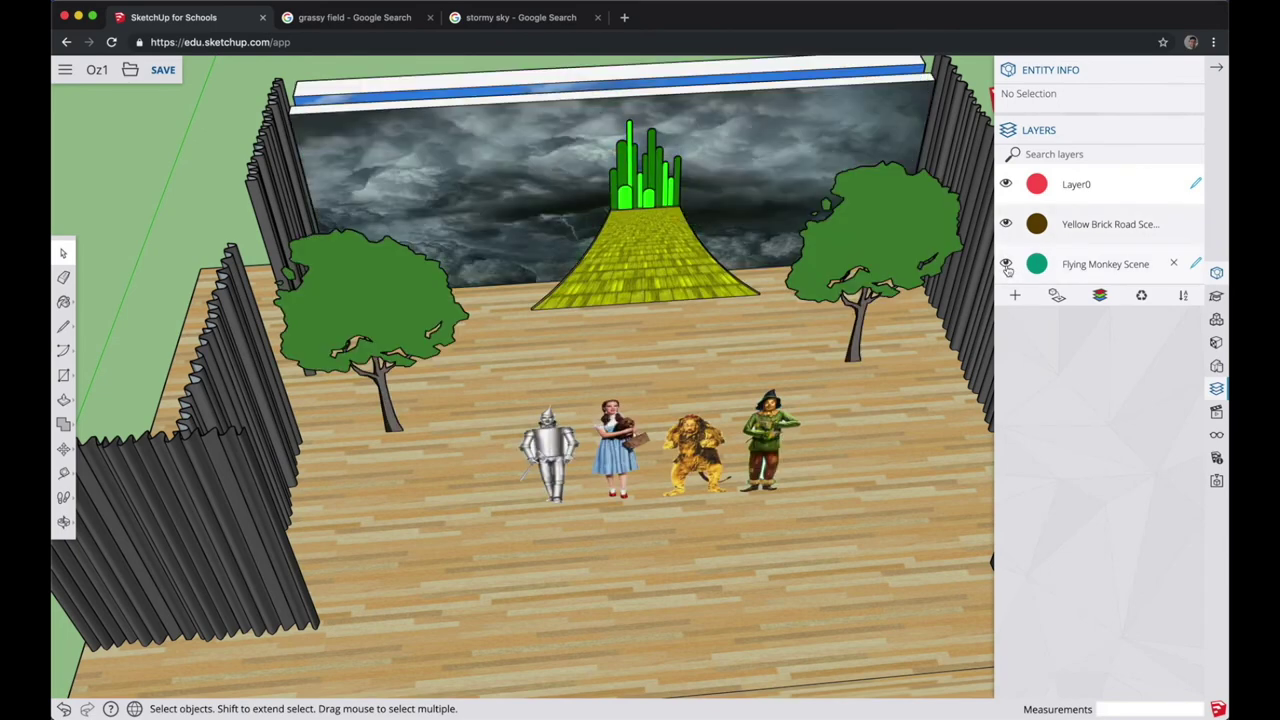
left_click(1006, 264)
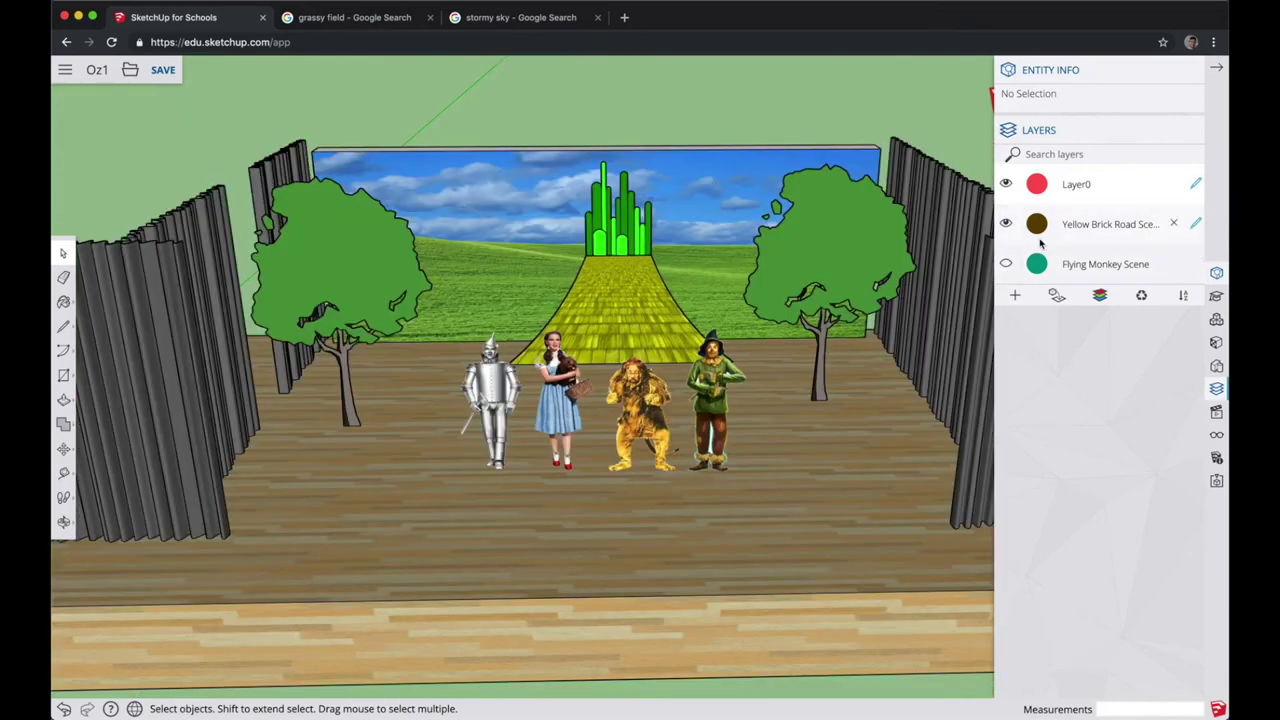
left_click(1006, 224)
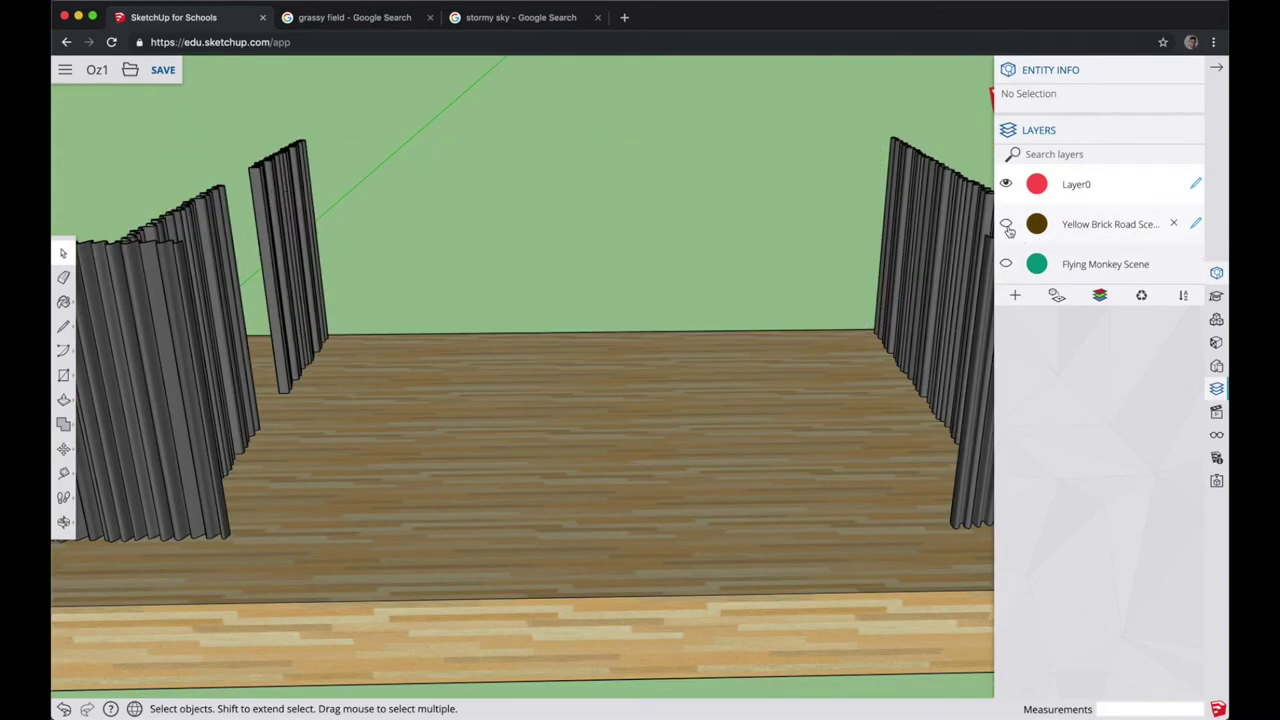
left_click(1006, 264)
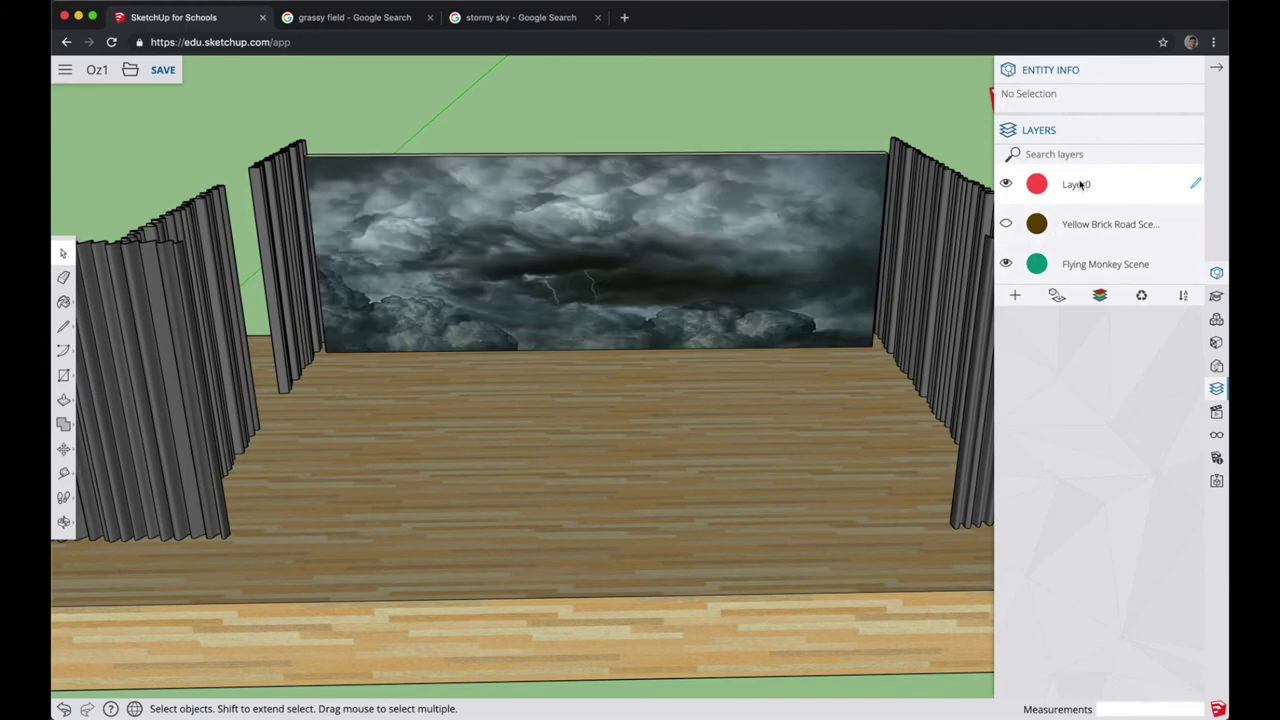
- Search the 3D Warehouse components for #suforschoolsoz and place a Flying Monkeys component near the back of the stage
left_click(1216, 319)
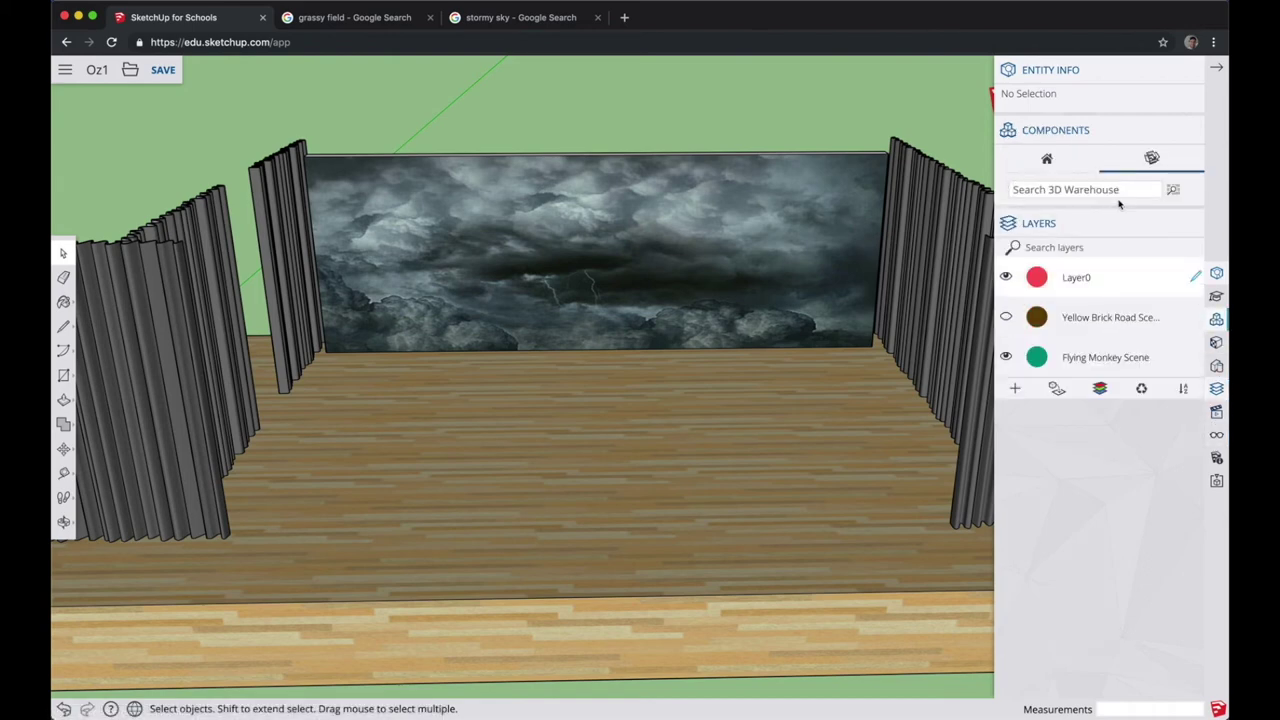
type("#suforschoolsoz")
key("Return")
left_click(1048, 490)
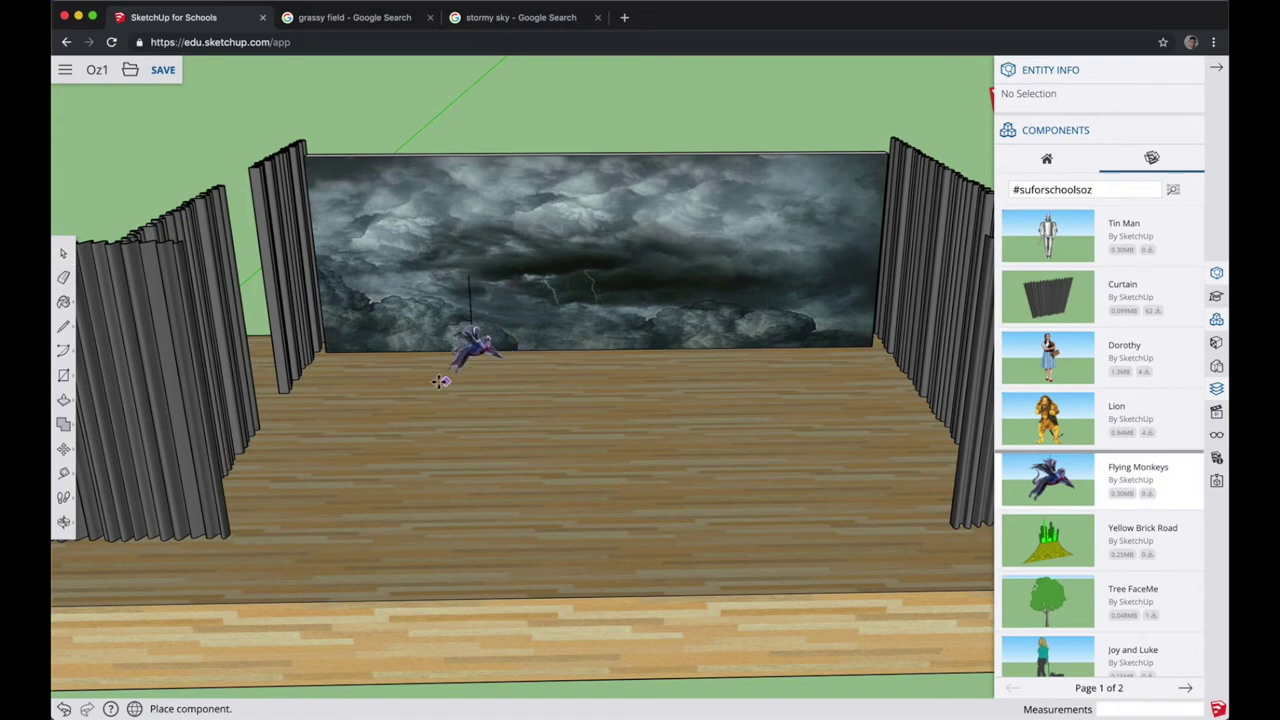
left_click(443, 381)
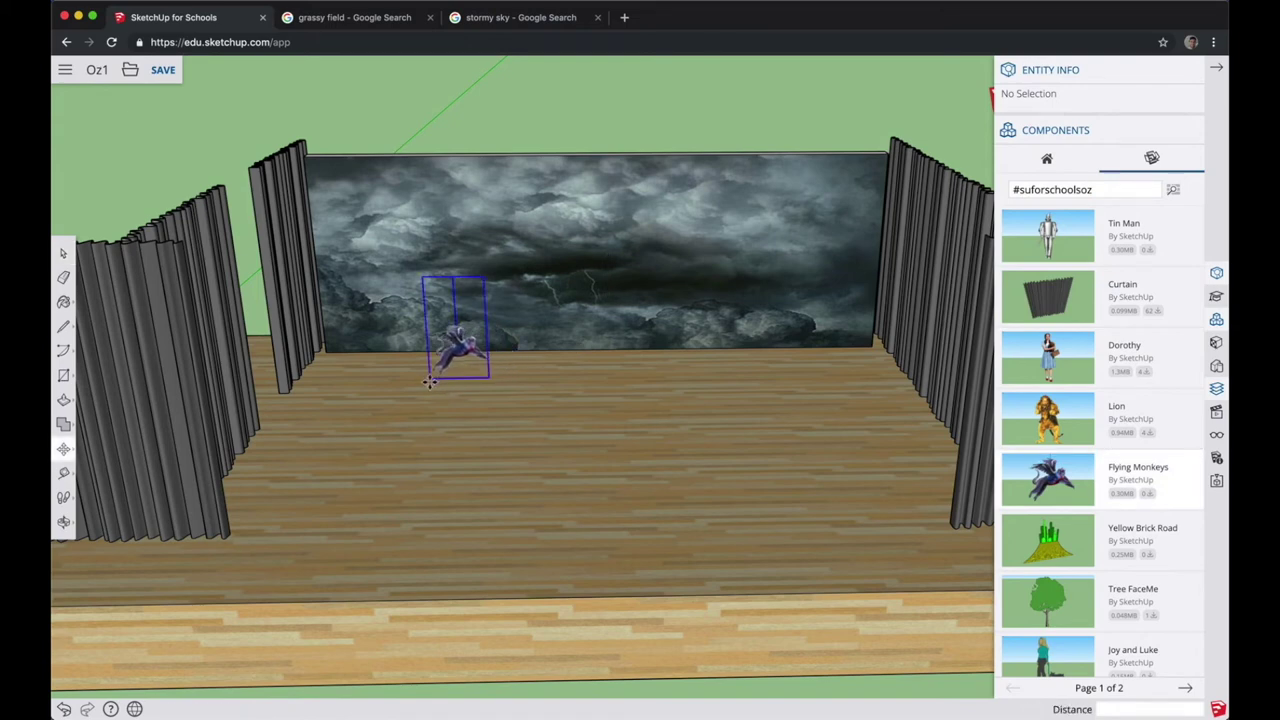
- Copy the flying monkey three times across the stage to form a row in front of the stormy backdrop
key("alt")
left_click(501, 379)
left_click(629, 380)
key("alt")
left_click(572, 396)
left_click(826, 394)
key("alt")
left_click(863, 403)
left_click(705, 405)
- Flip the third flying monkey in the row so it faces the opposite direction
key("space")
right_click(686, 343)
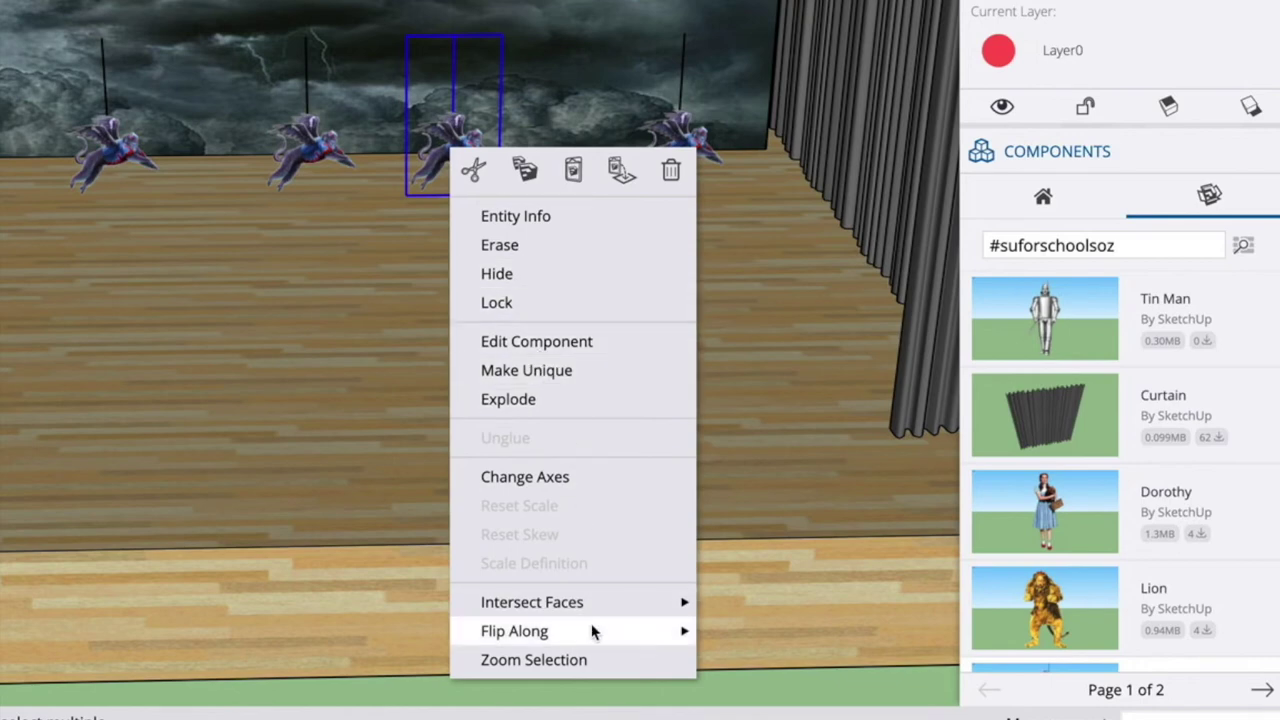
mouse_move(592, 631)
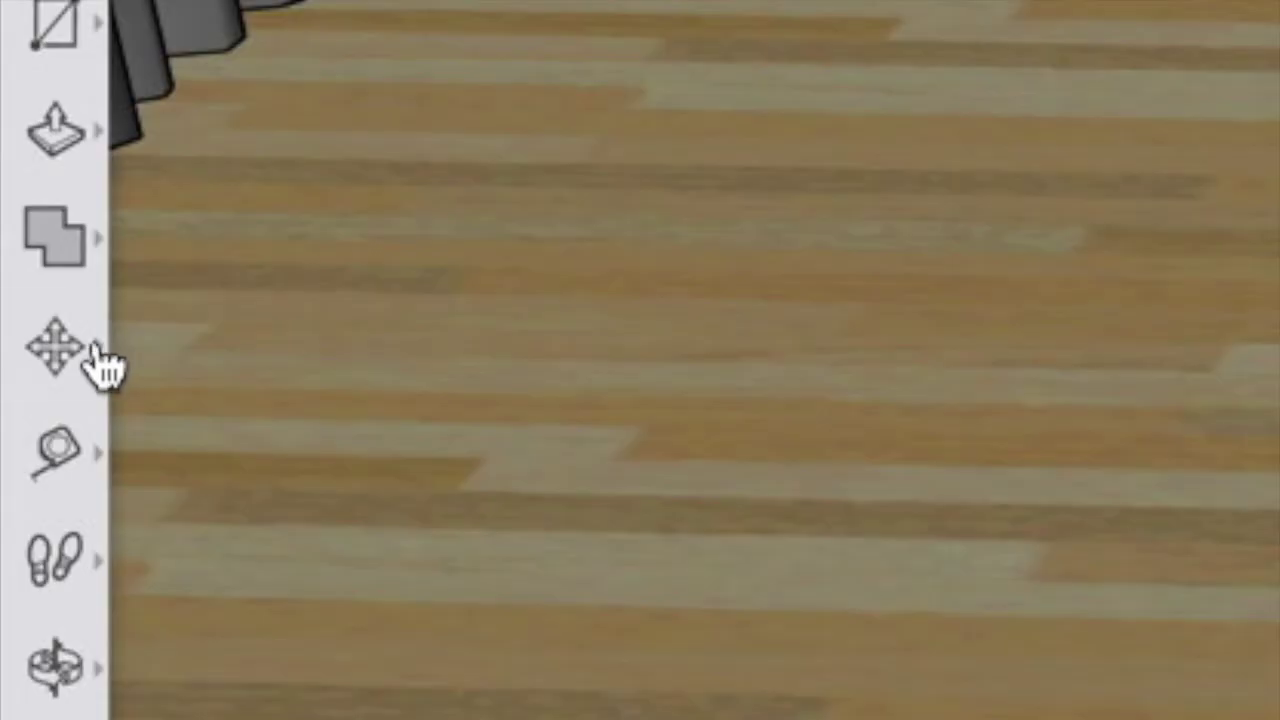
- Scale up the leftmost flying monkey uniformly from a corner grip
left_click(78, 350)
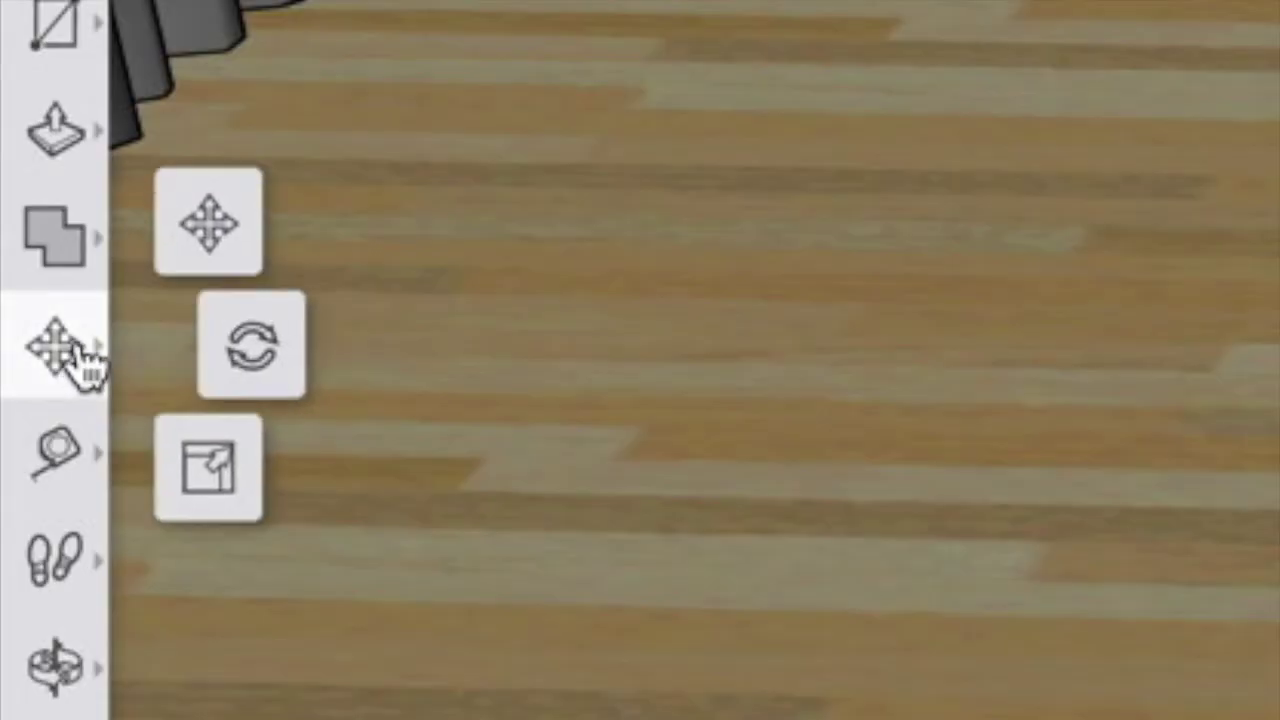
left_click(205, 468)
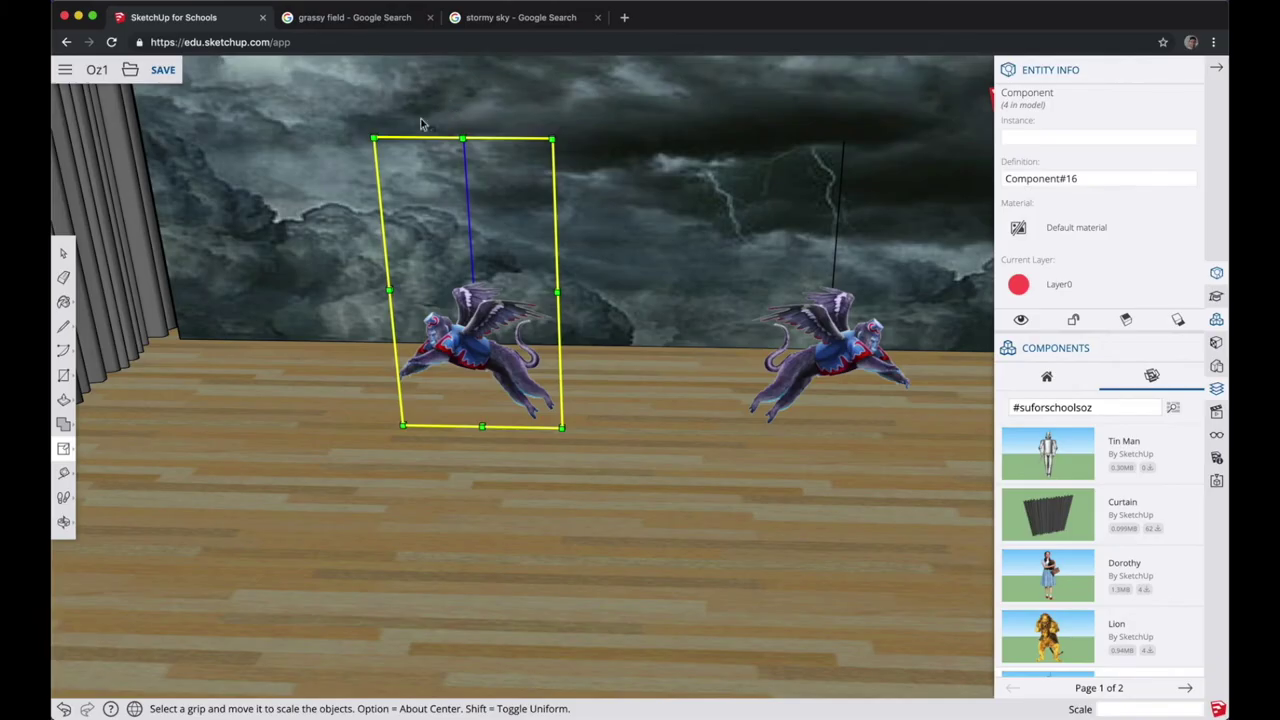
left_click_drag(376, 134, 293, 58)
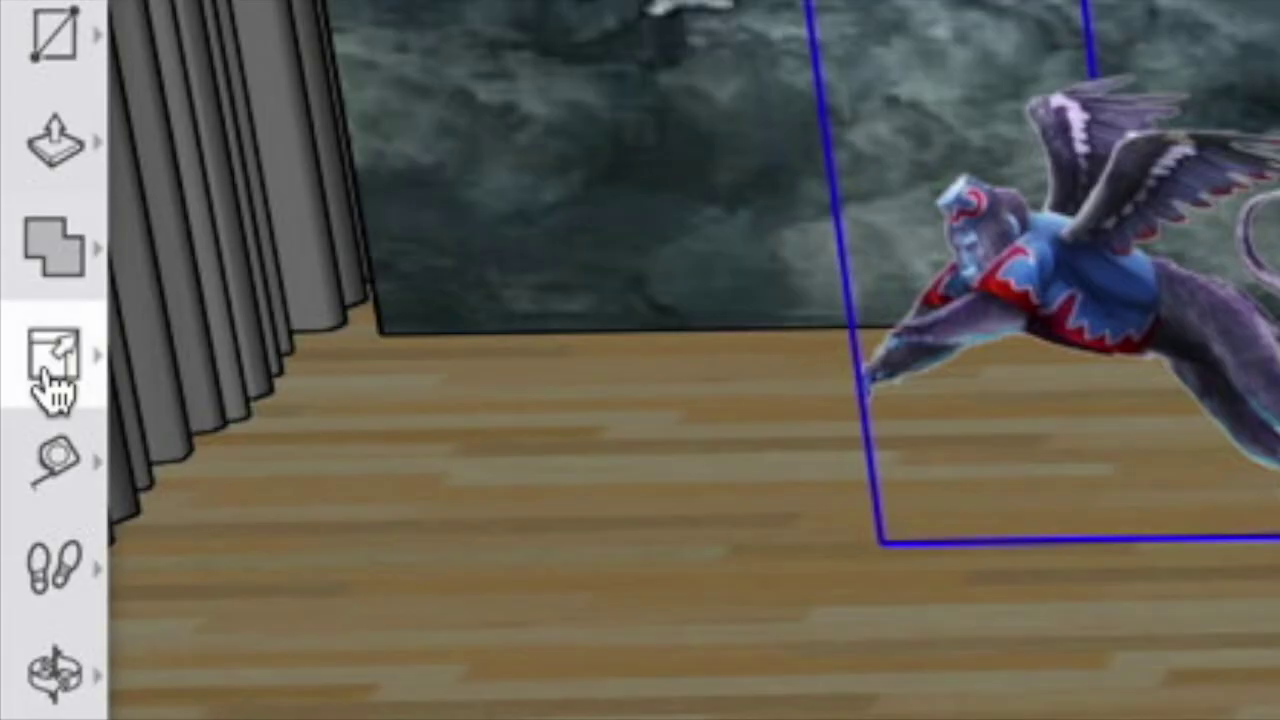
- Raise the flying monkeys to staggered heights in front of the stormy backdrop, the second from the left by about 4' 6 1/2"
left_click(62, 453)
left_click(95, 422)
left_click_drag(290, 400, 285, 275)
key("space")
left_click(536, 432)
key("m")
left_click_drag(536, 432, 537, 288)
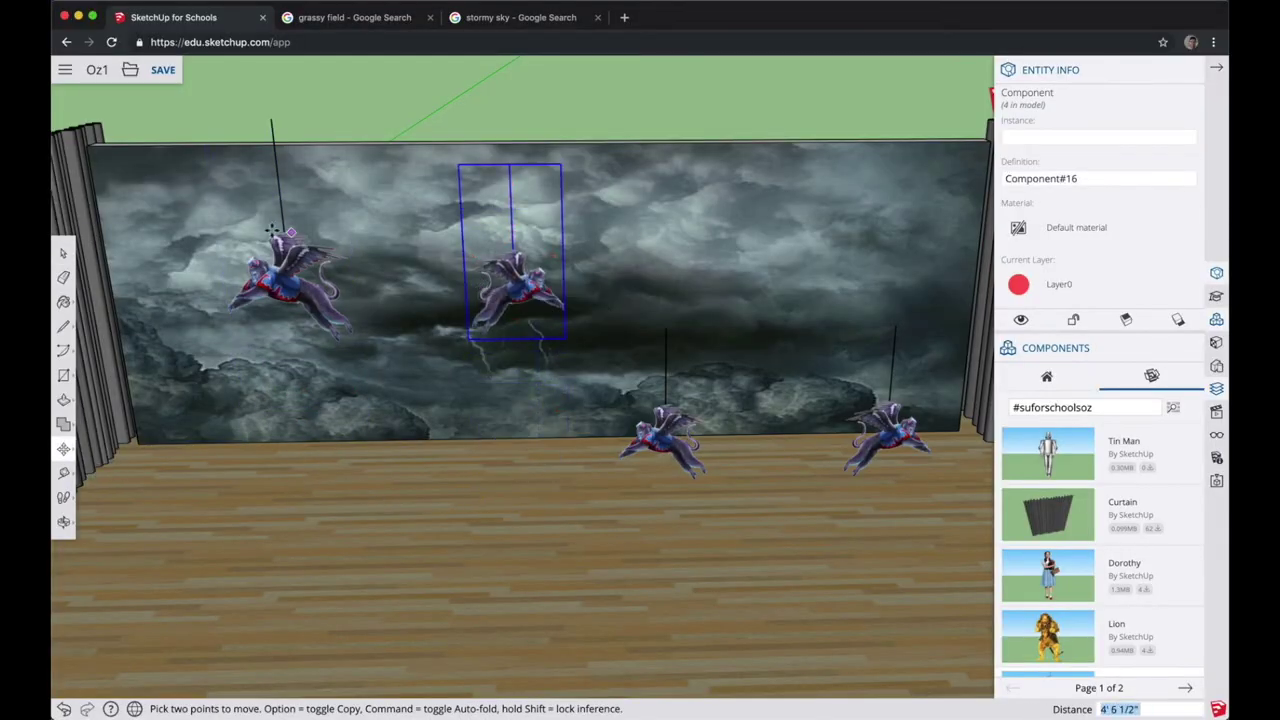
key("space")
left_click(672, 442)
key("m")
left_click_drag(672, 442, 679, 232)
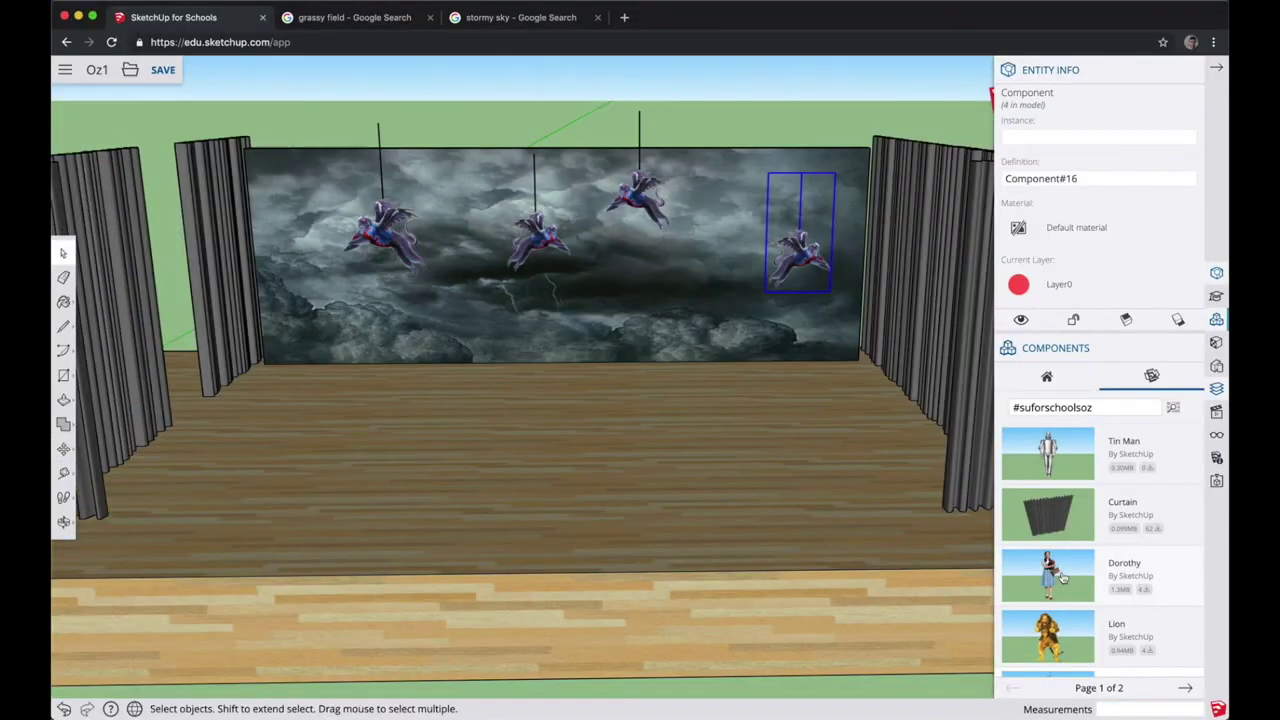
- Place the Dorothy component on the left half of the stage and the Witch component on the right half
left_click(1048, 575)
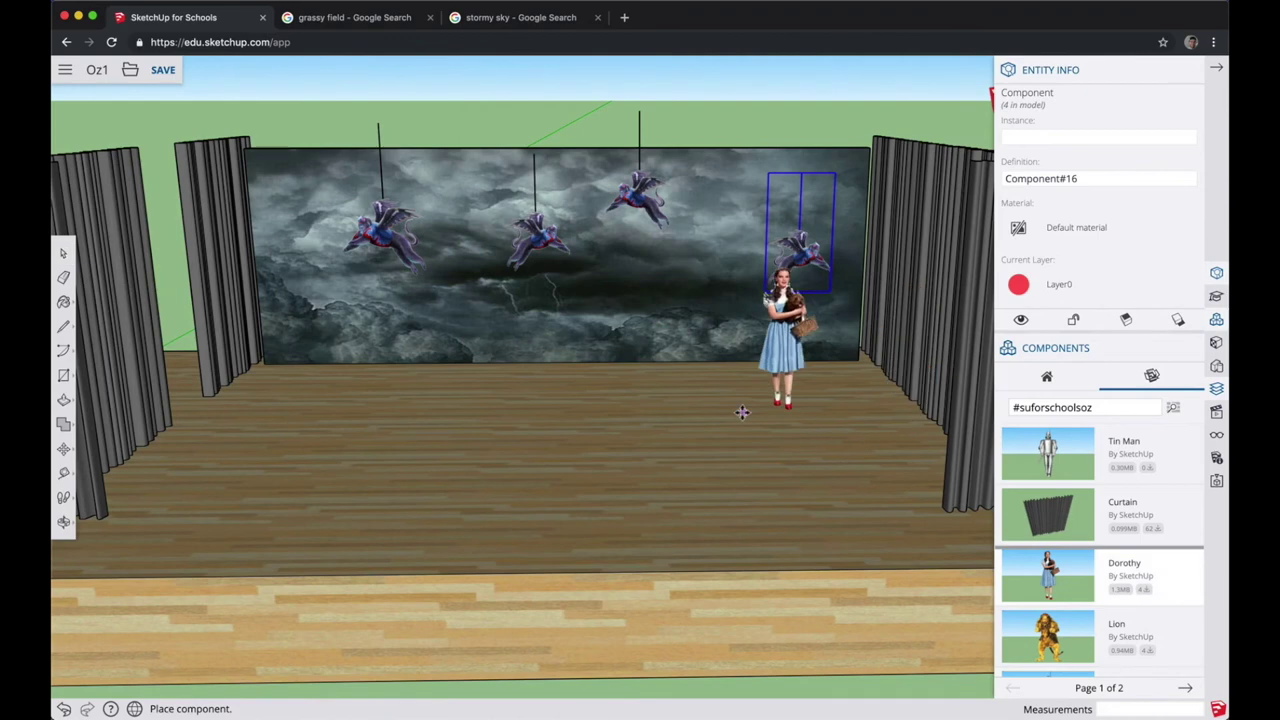
left_click(328, 430)
scroll(1093, 521, "down", 3)
scroll(1093, 521, "down", 5)
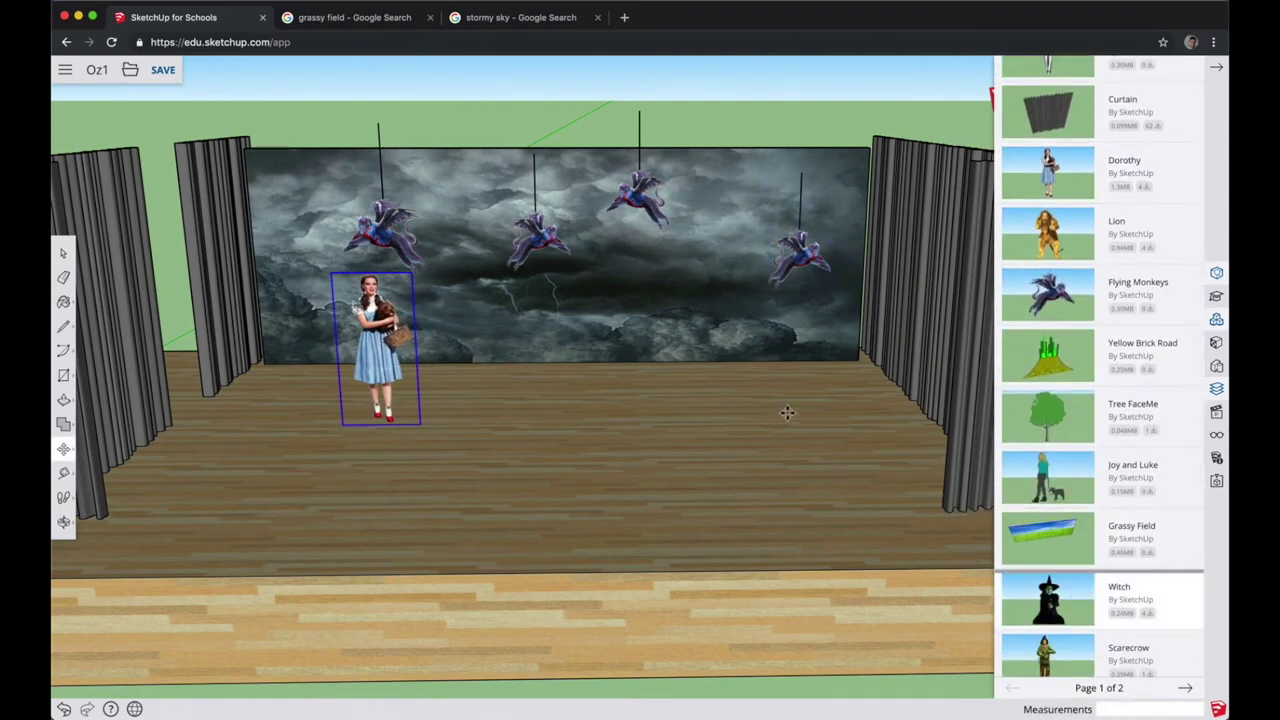
left_click(692, 424)
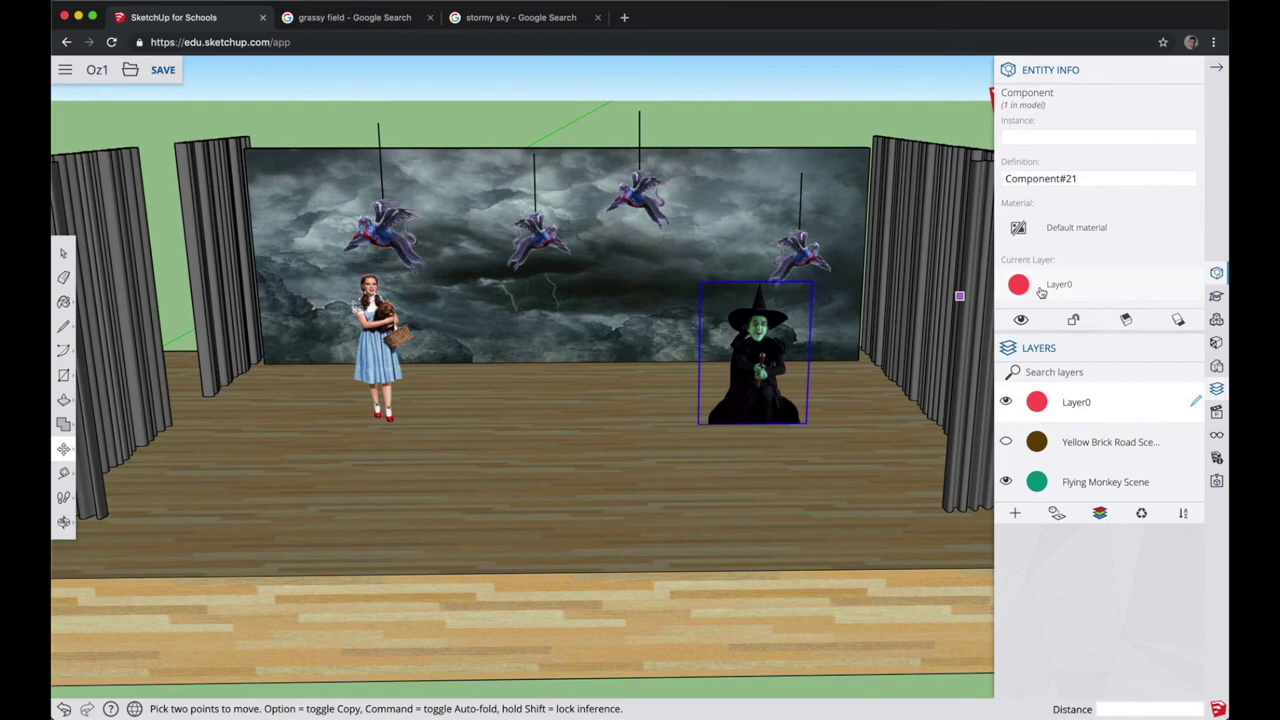
- Assign the Witch and all four flying monkeys to the Flying Monkey Scene layer
left_click(1041, 291)
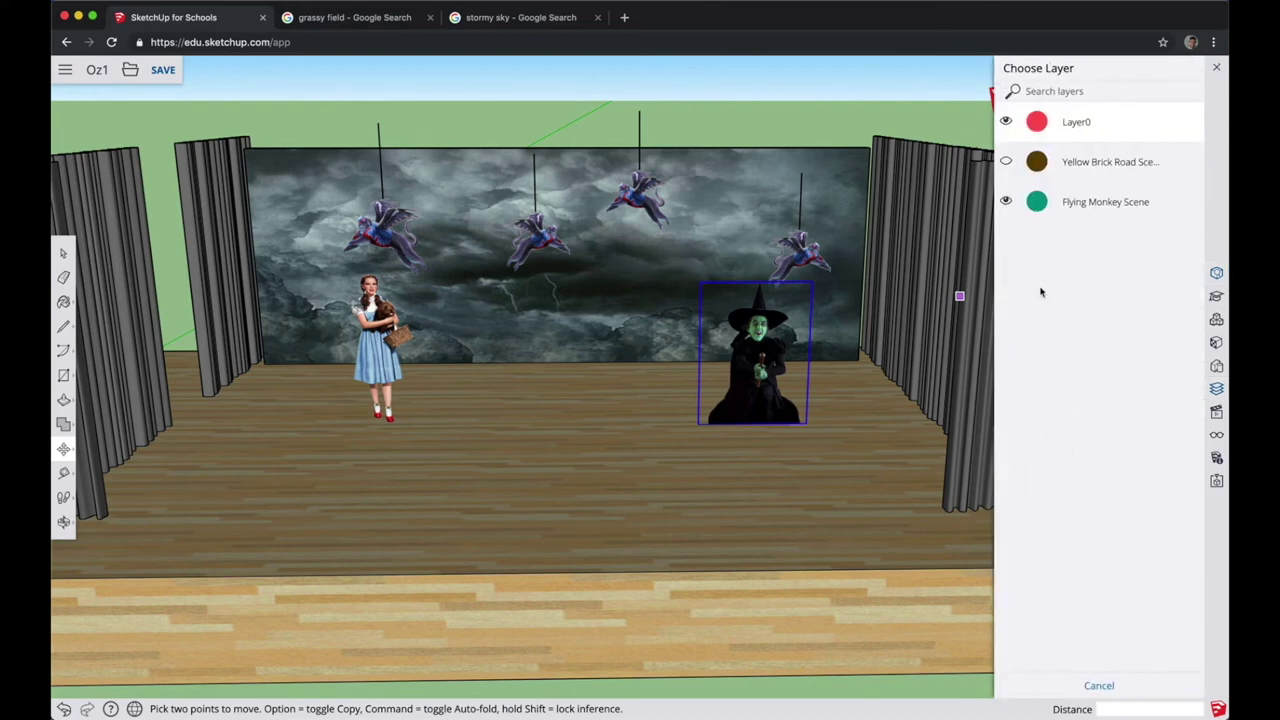
left_click(1064, 203)
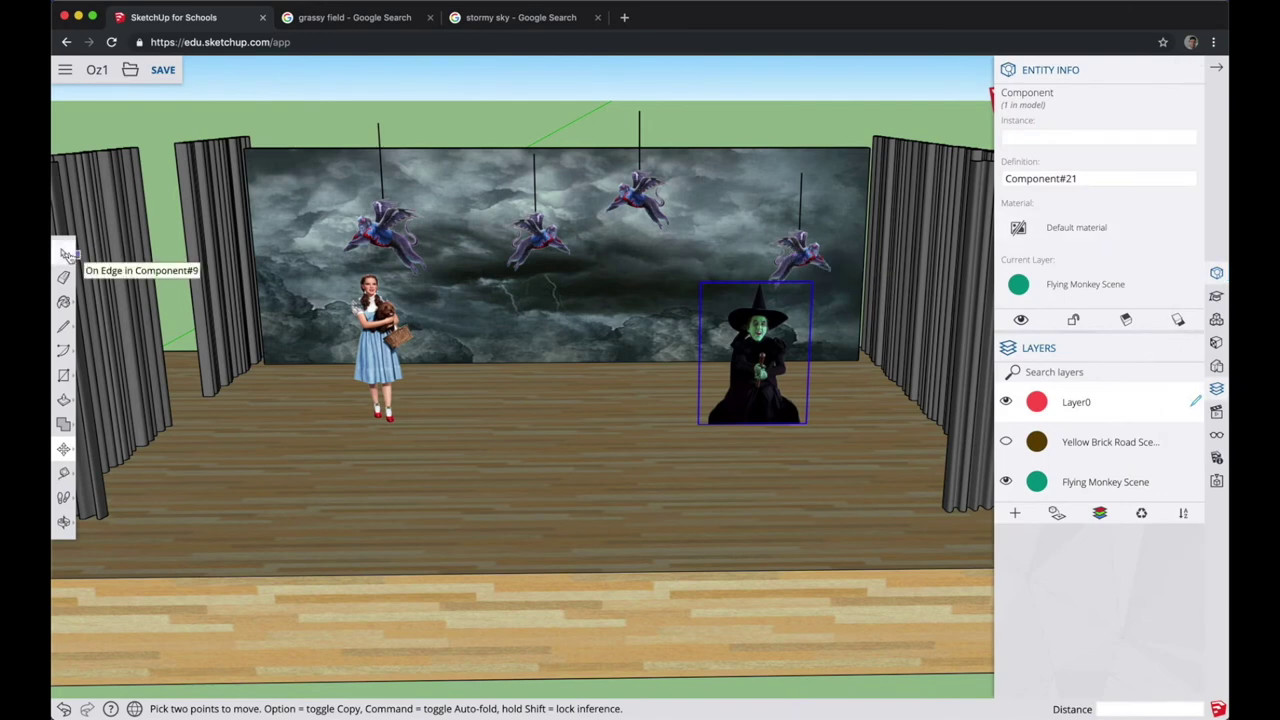
key("space")
left_click(792, 258)
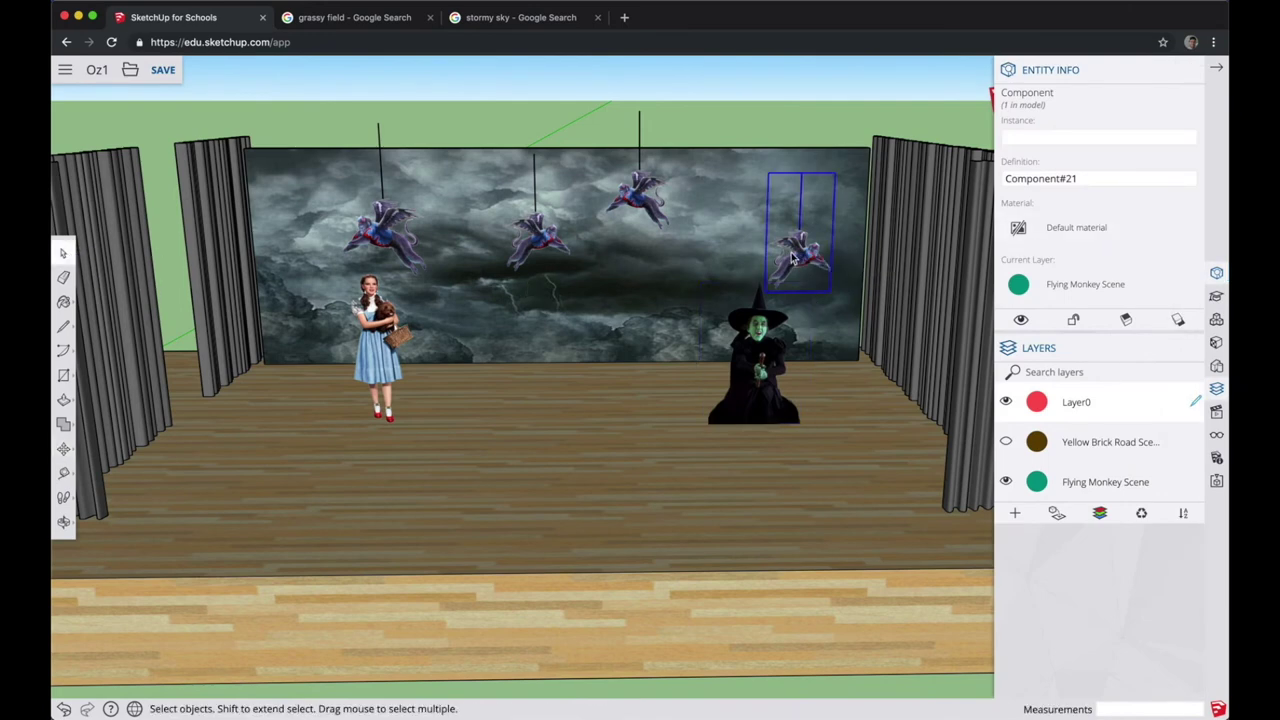
left_click(645, 205, "shift")
left_click(538, 243, "shift")
left_click(388, 248, "shift")
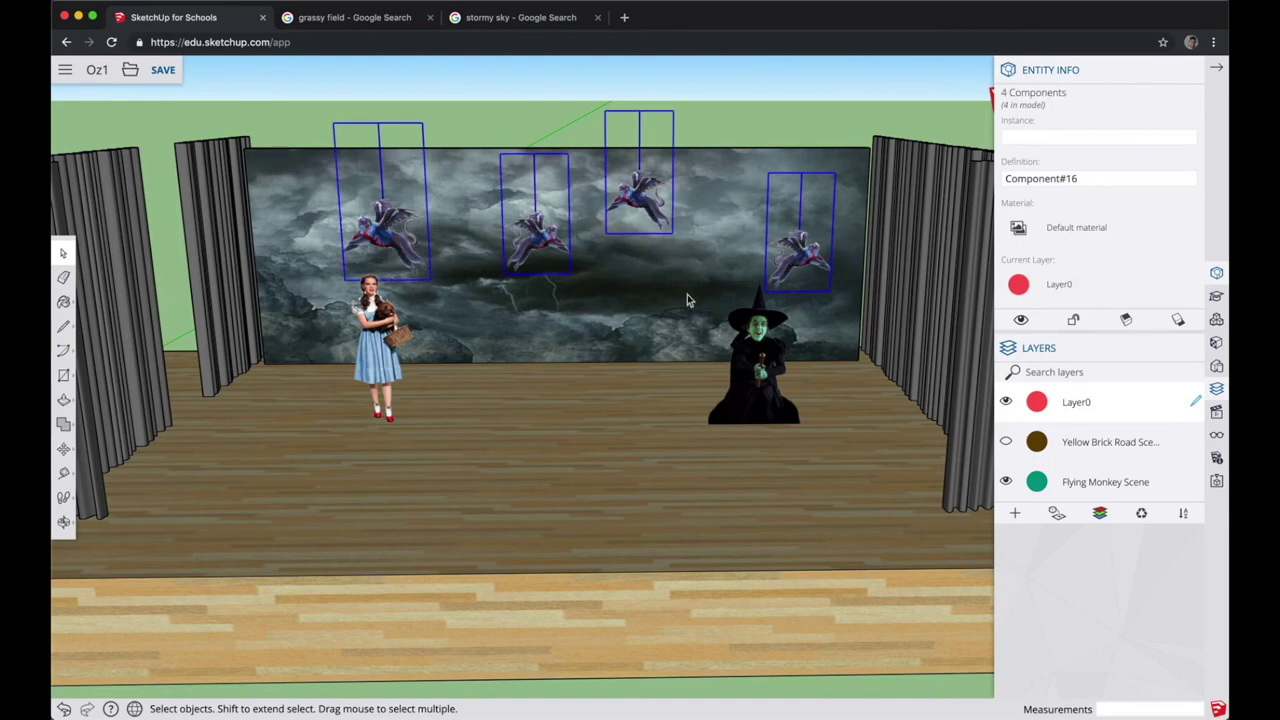
left_click(1050, 292)
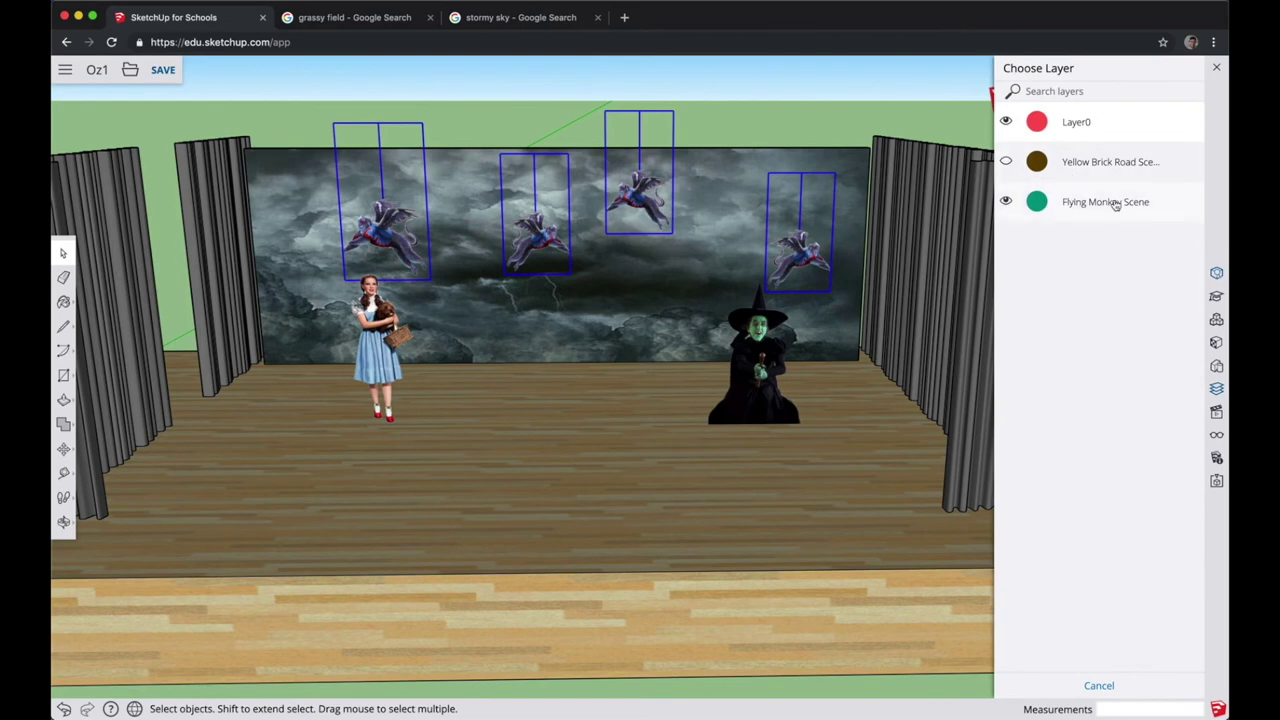
left_click(1113, 202)
- Assign the Dorothy standing below the flying monkeys to the Flying Monkey Scene layer
left_click(377, 336)
left_click(1088, 284)
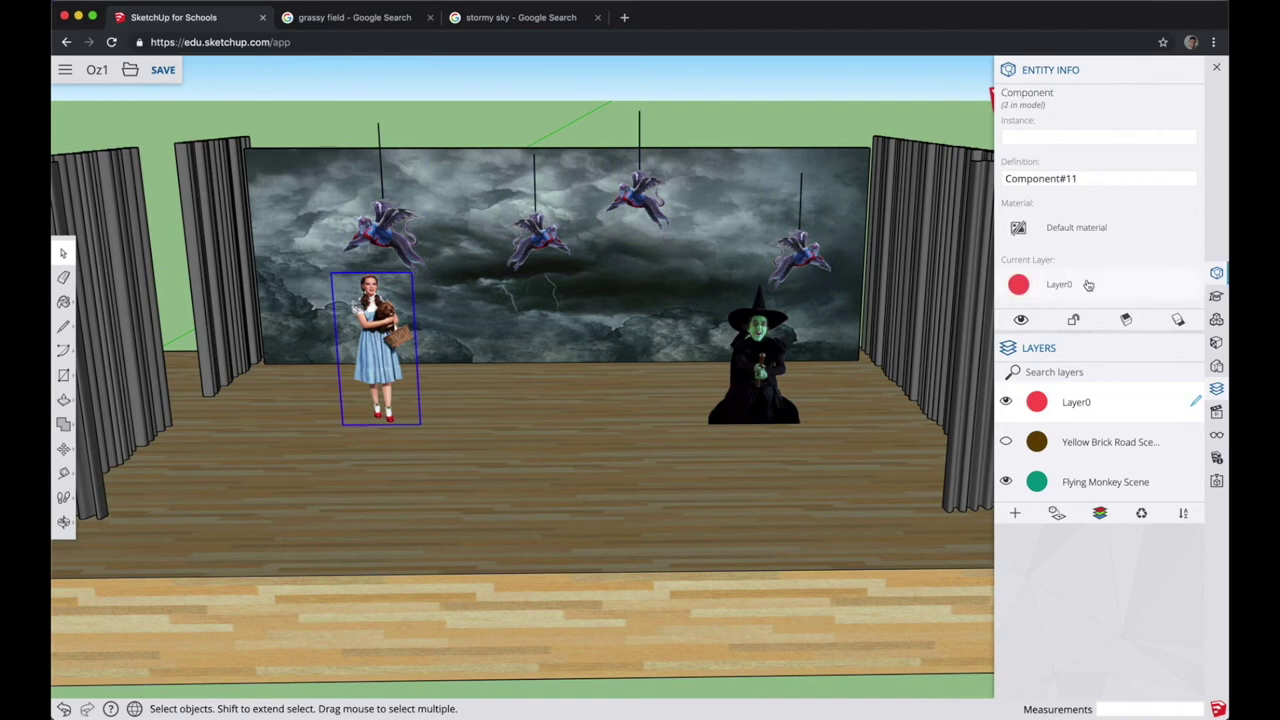
left_click(1090, 206)
- Toggle the visibility of the two scene layers, ending with the Yellow Brick Road layer shown and the Flying Monkey Scene layer hidden
left_click(1006, 481)
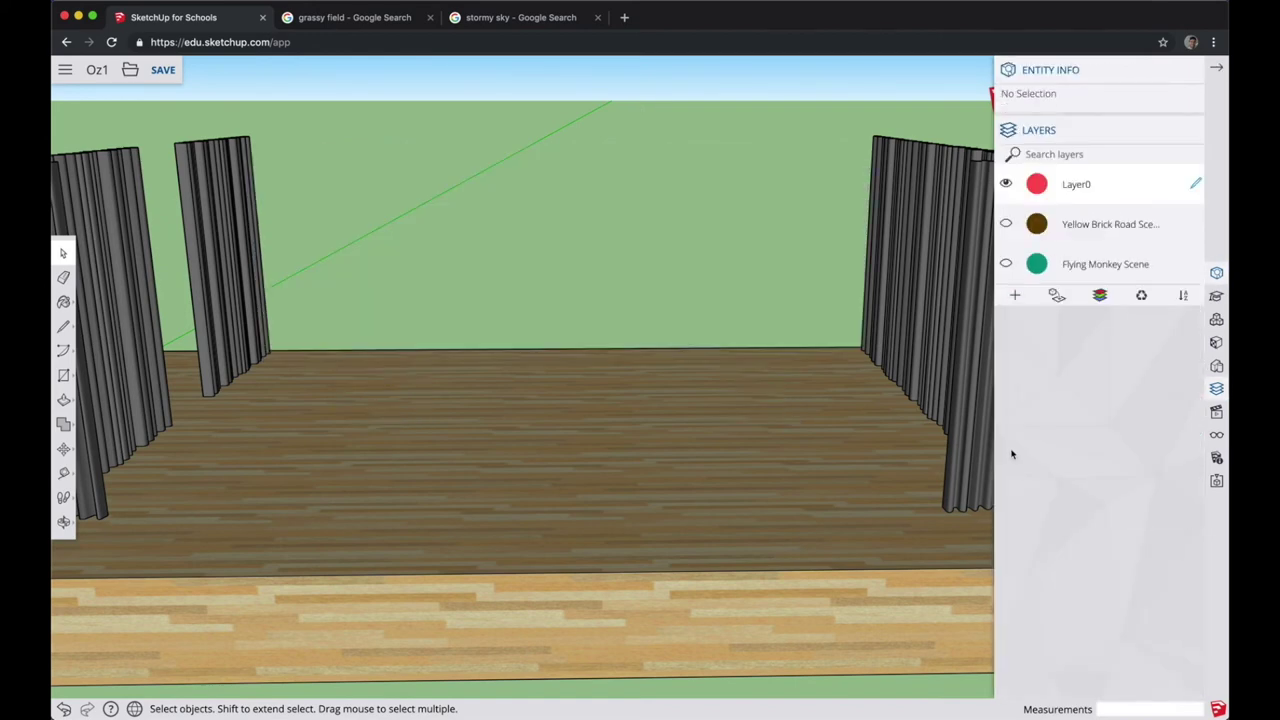
left_click(1006, 224)
left_click(1006, 224)
left_click(1006, 264)
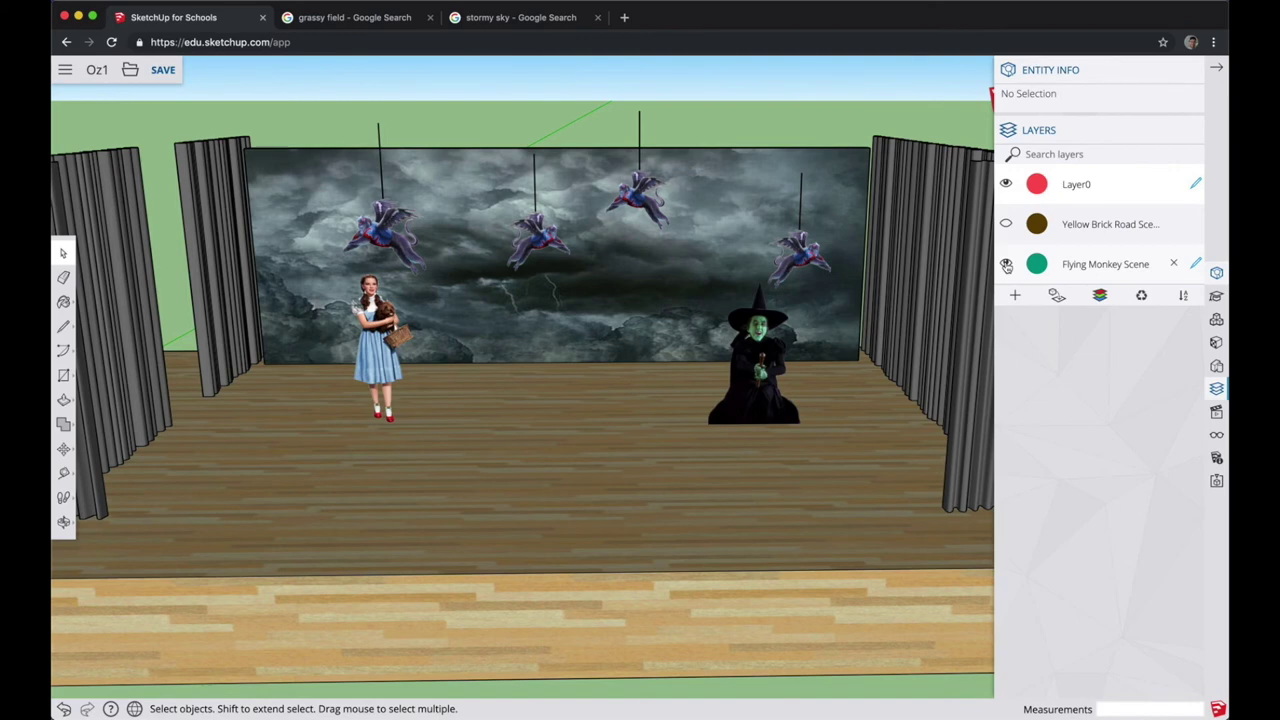
left_click(1006, 224)
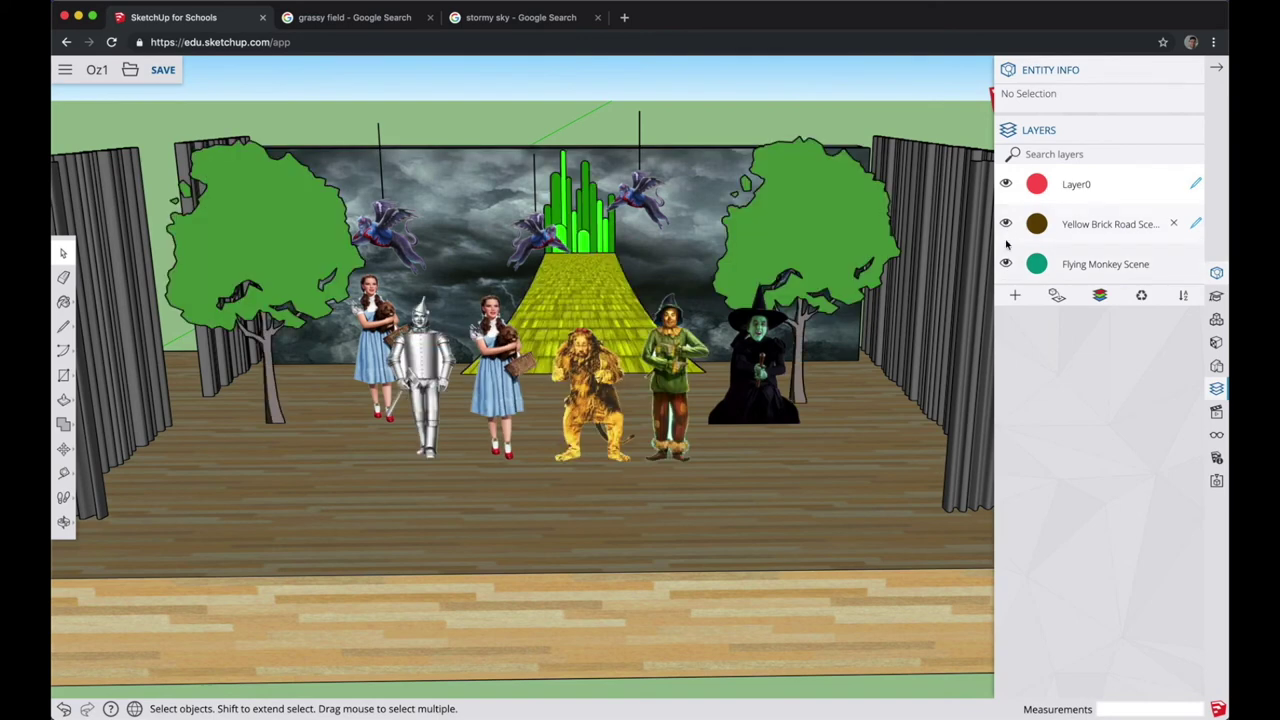
left_click(1006, 264)
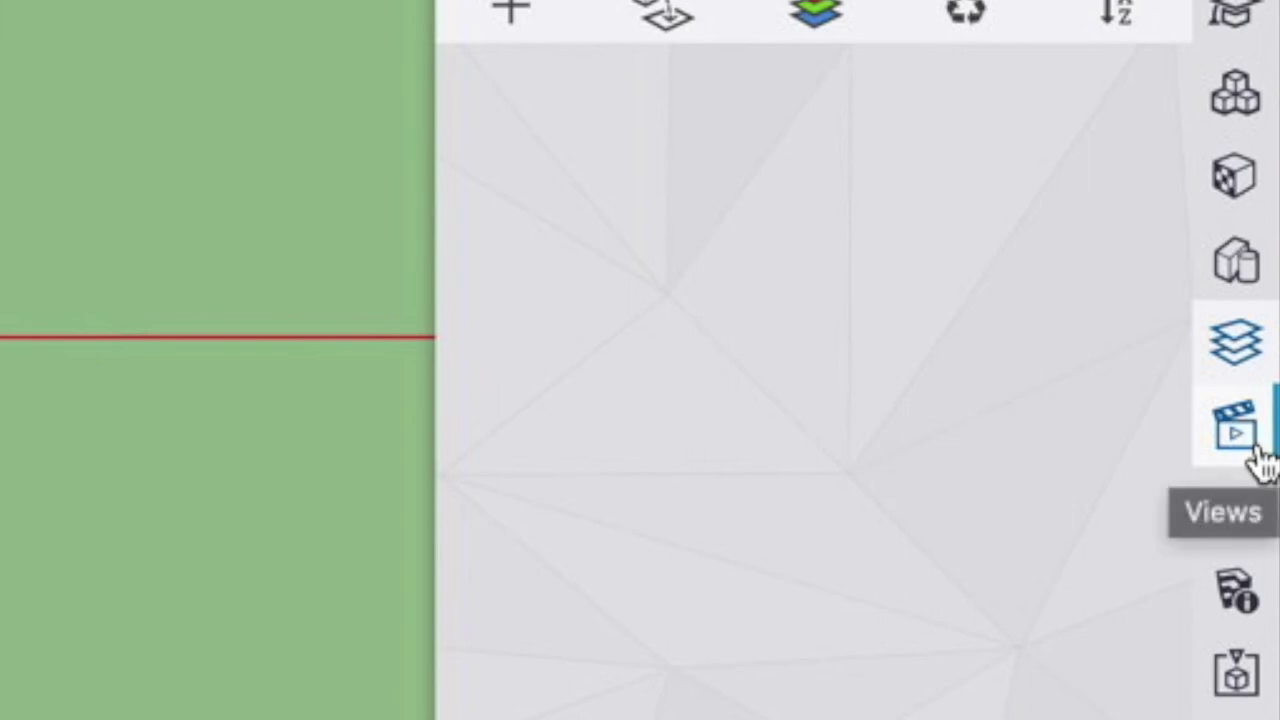
- Examine the theater from several of the standard perspective views
left_click(1236, 428)
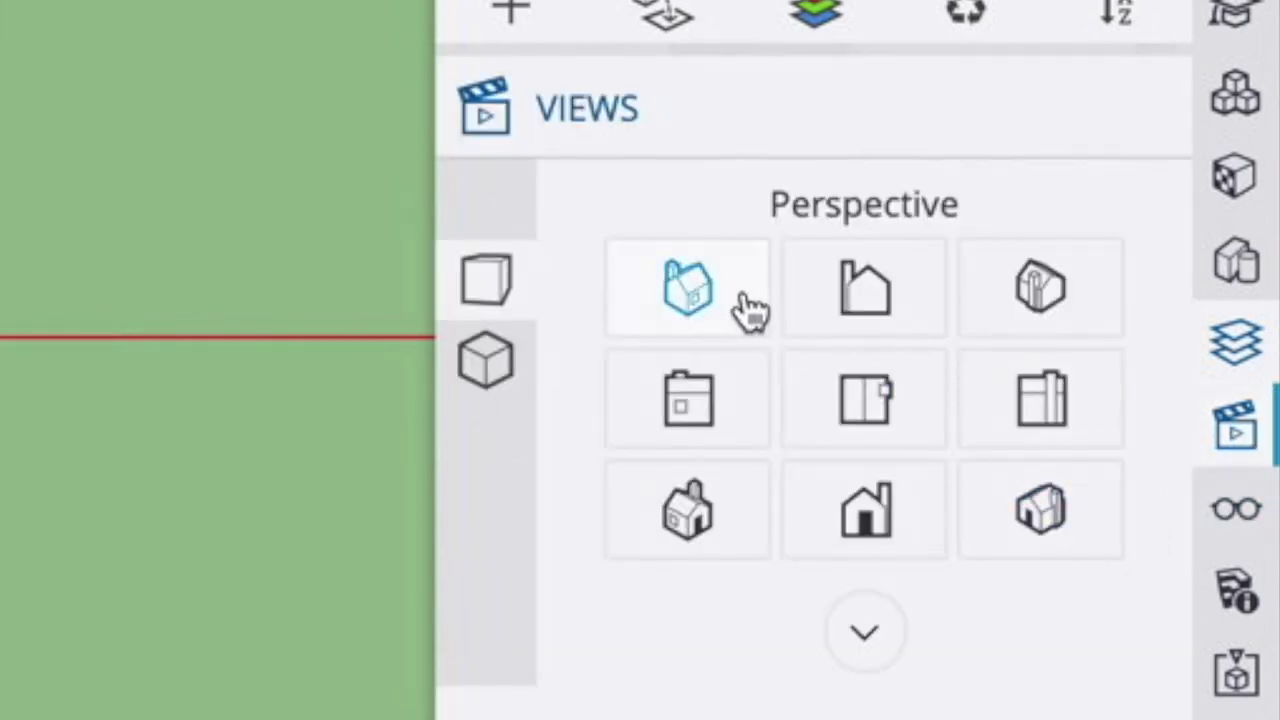
left_click(735, 308)
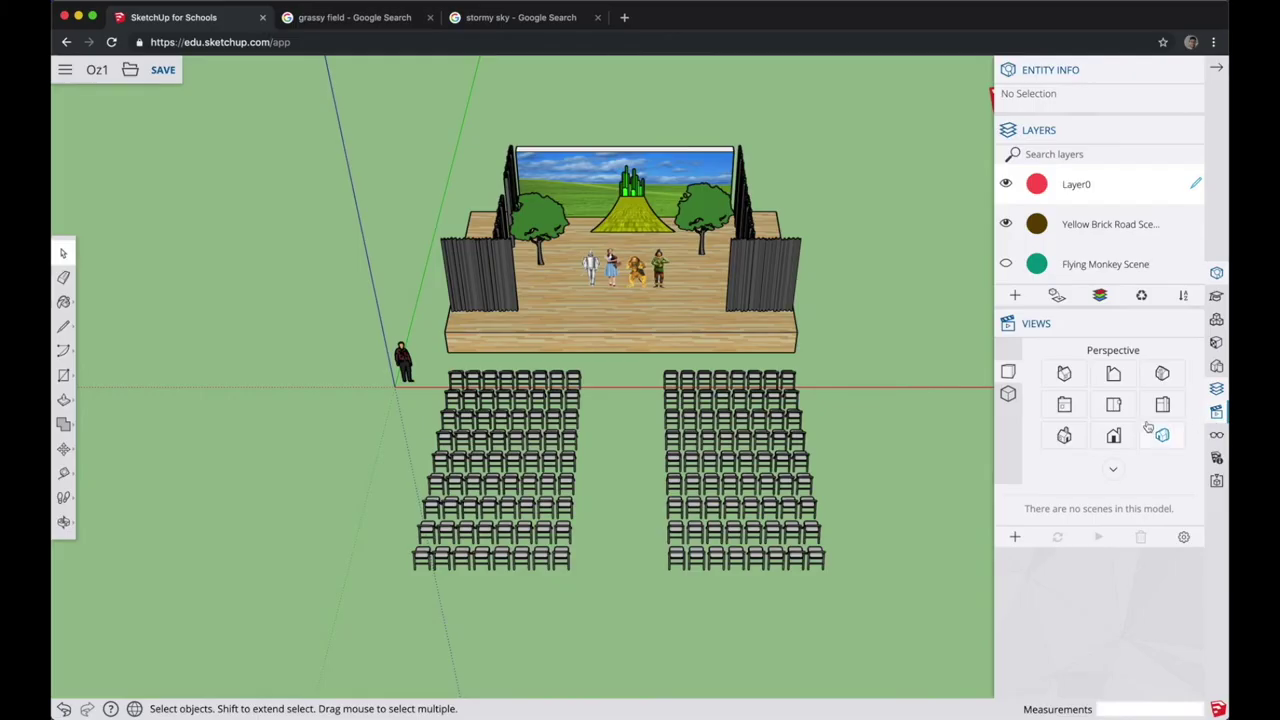
left_click(1068, 375)
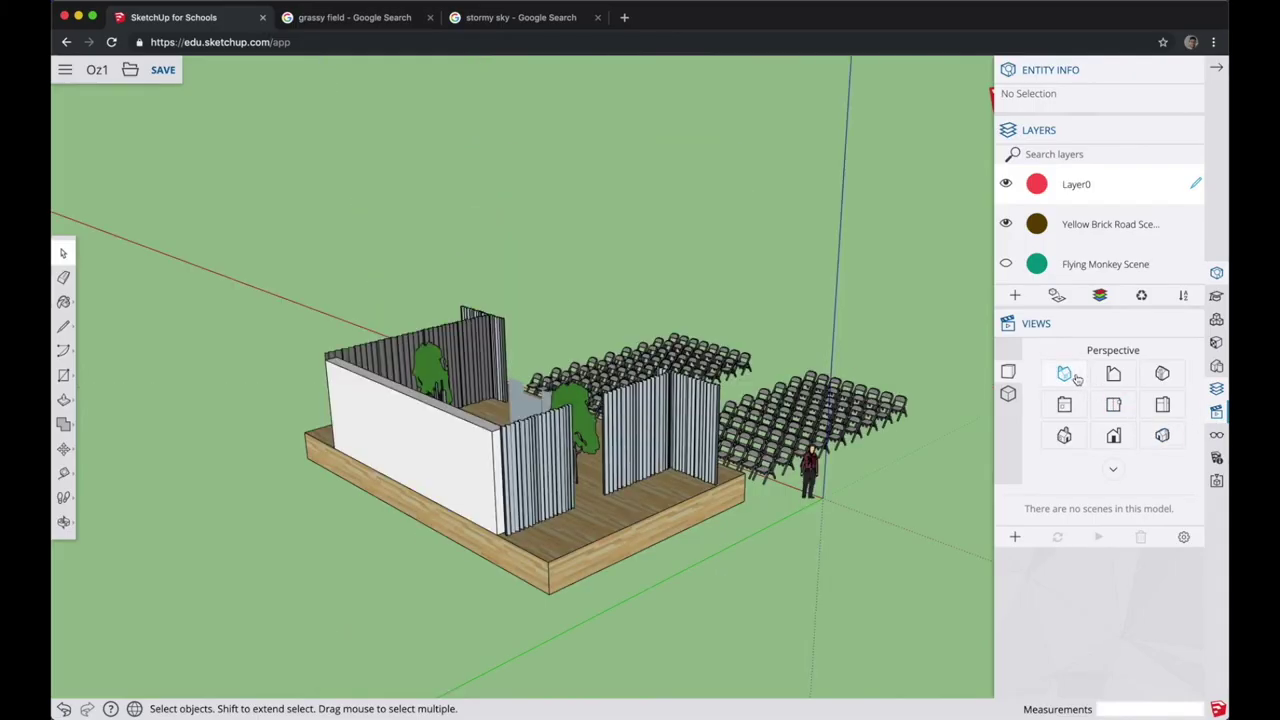
left_click(1115, 377)
left_click(1162, 377)
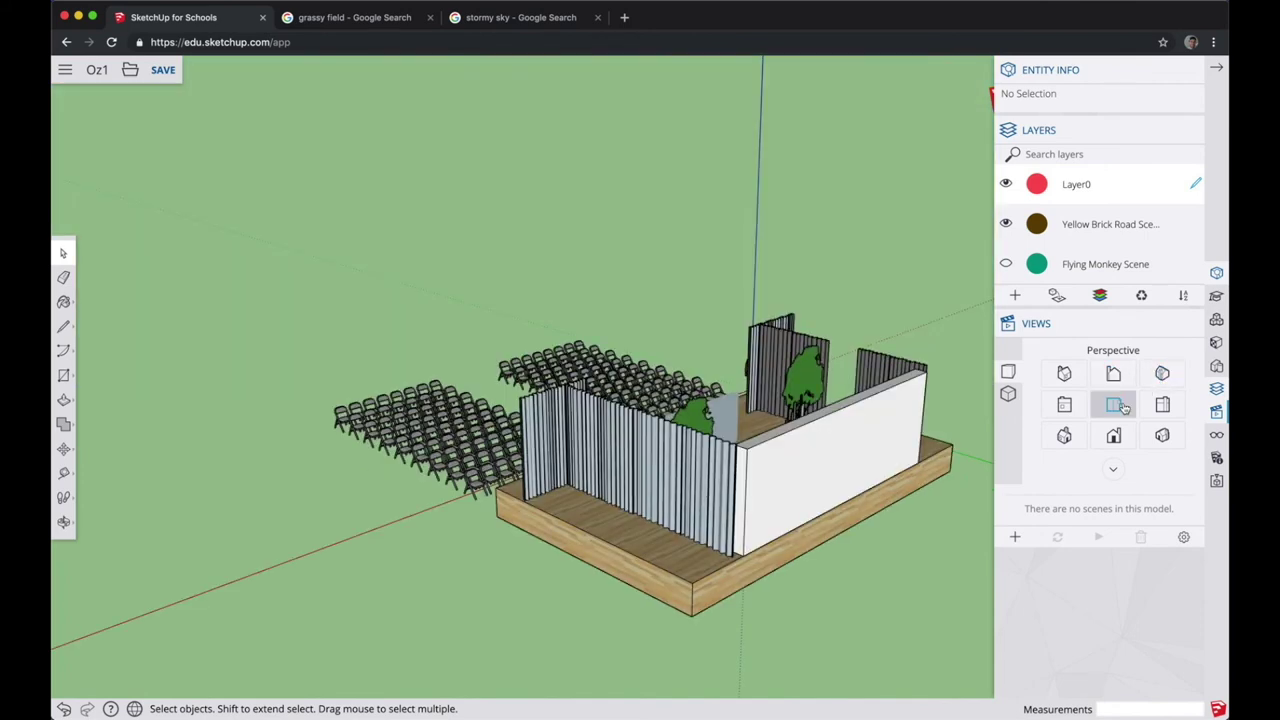
- Switch to the standard top view and save it as a scene named "Top View Yellow Brick Road"
left_click(1120, 405)
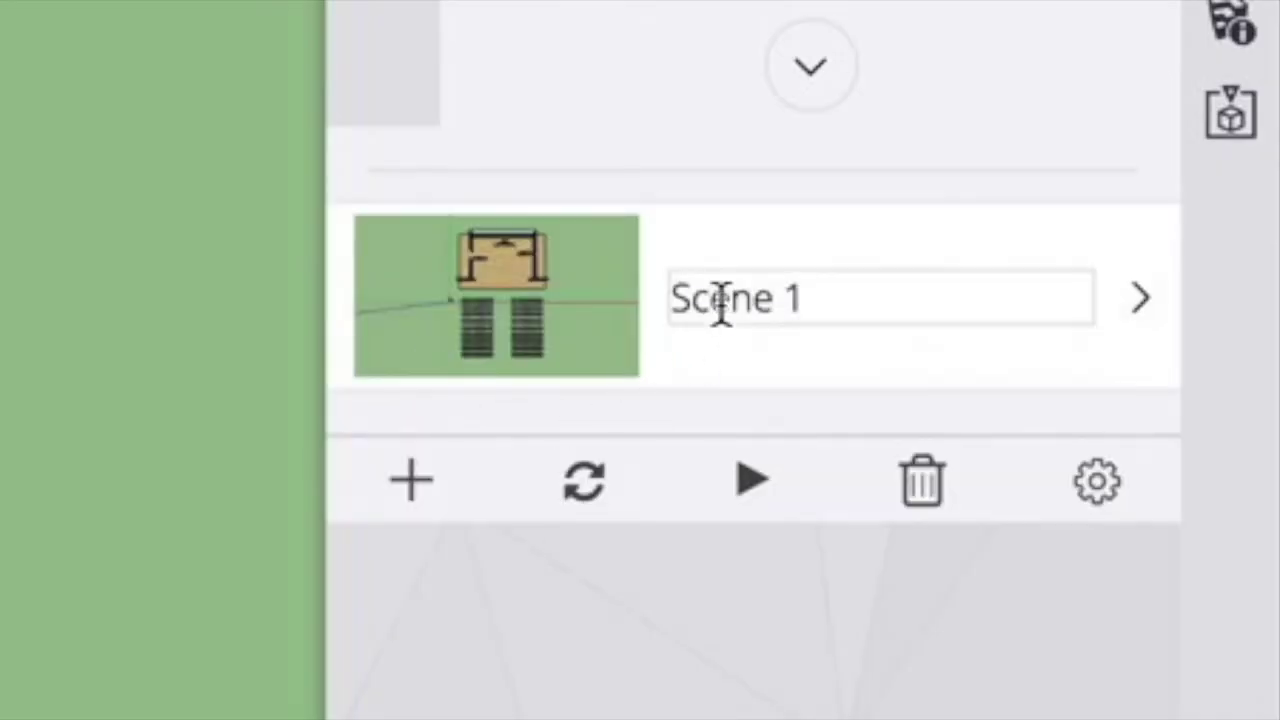
left_click(777, 292)
type("Top Vew")
key("BackSpace")
type("iew")
key("BackSpace")
key("BackSpace")
key("BackSpace")
key("BackSpace")
type("iew Yello Br")
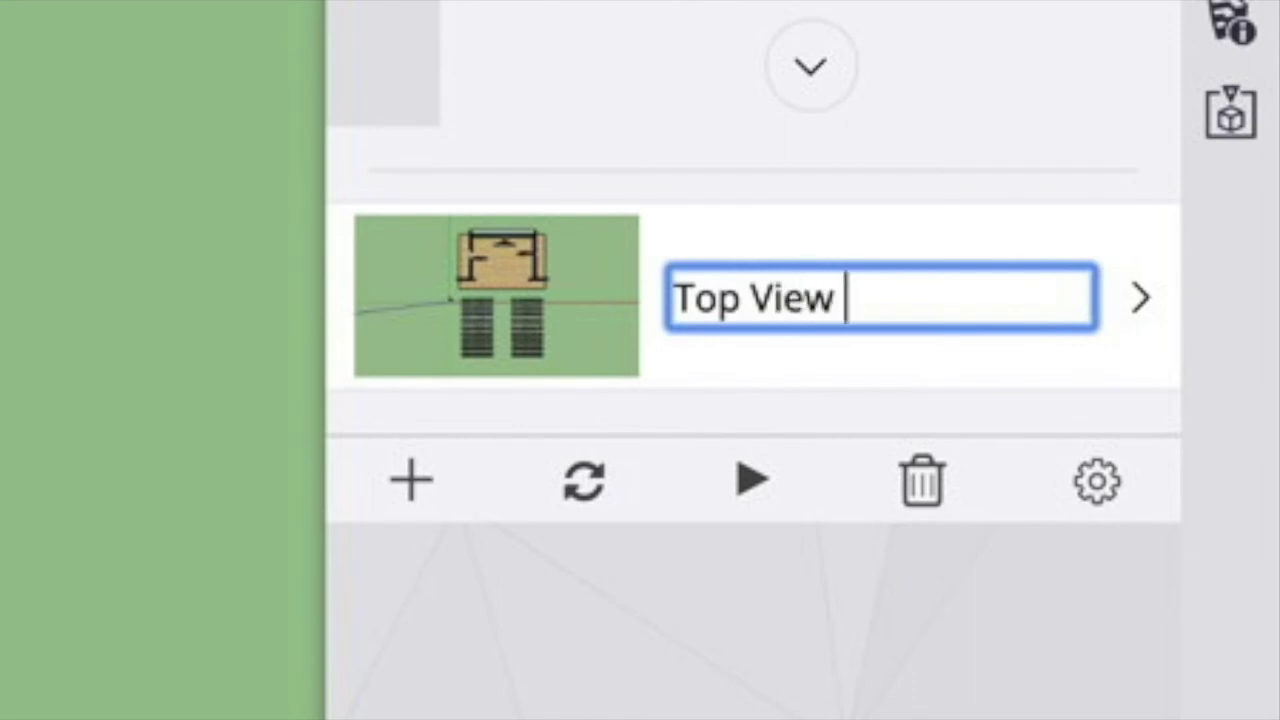
key("BackSpace")
key("BackSpace")
key("BackSpace")
type("w ")
type("Brick Road")
key("Return")
- Orbit away from the top view and recall the saved top-view scene to test it
middle_click_drag(560, 230, 1016, 558)
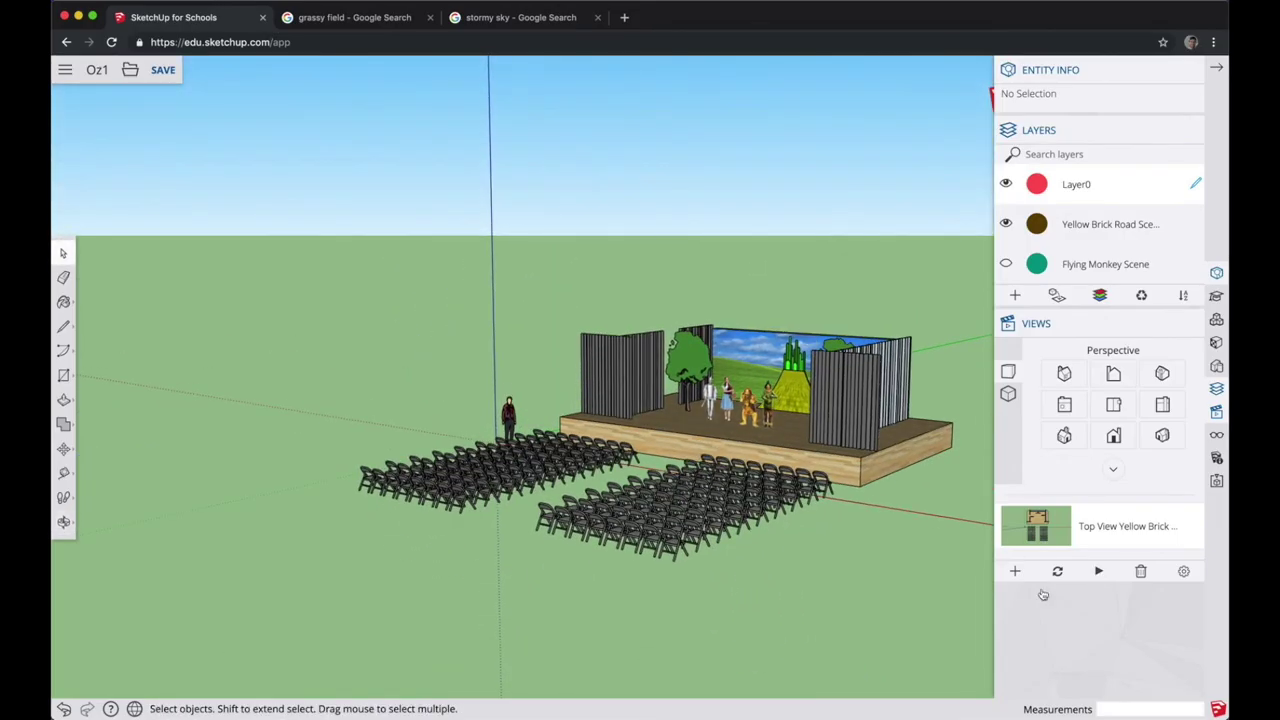
left_click(1036, 525)
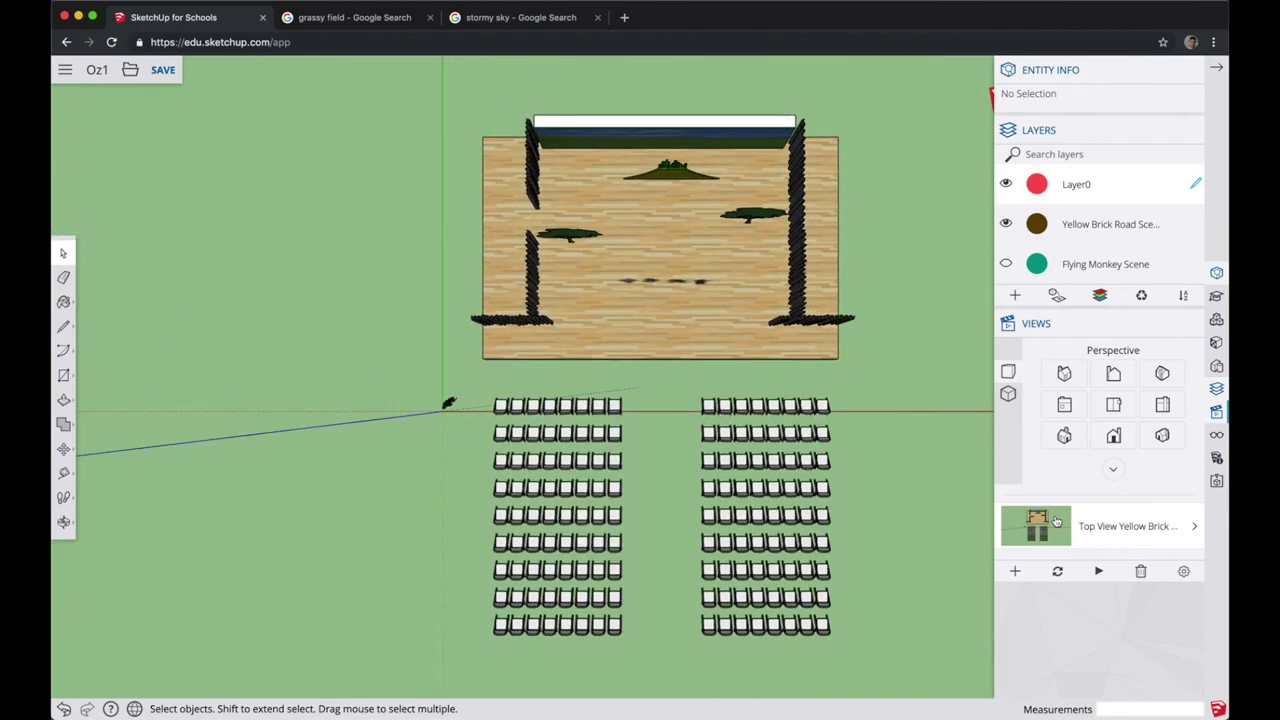
- Position the camera at the fourth chair of the front row in the left seating block, with a 4' eye height
middle_click_drag(590, 562, 633, 483)
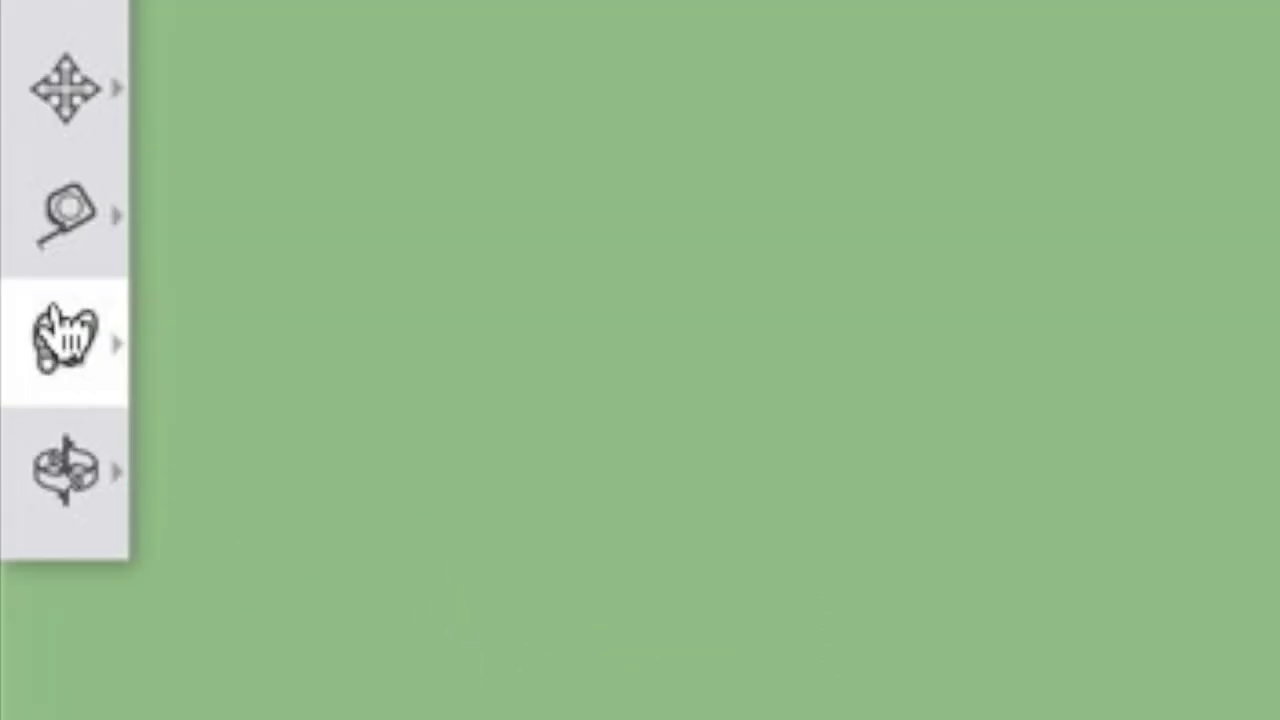
mouse_move(63, 497)
left_click(247, 195)
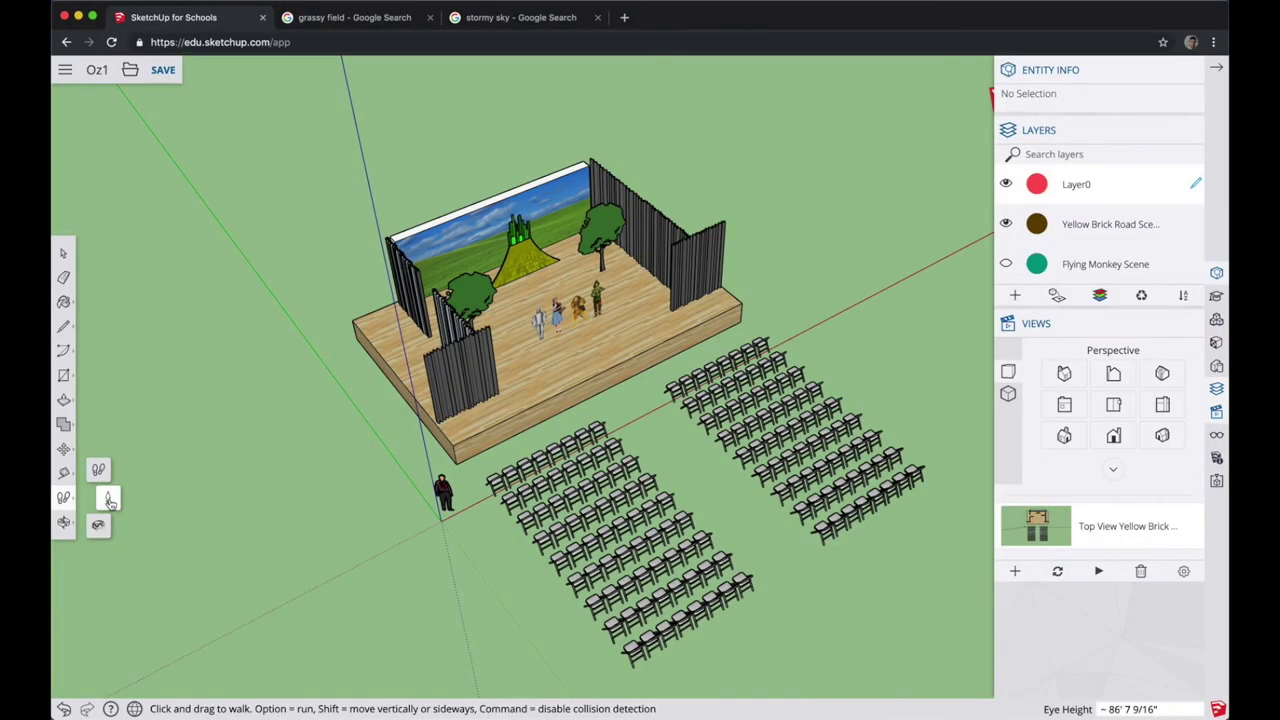
left_click(109, 499)
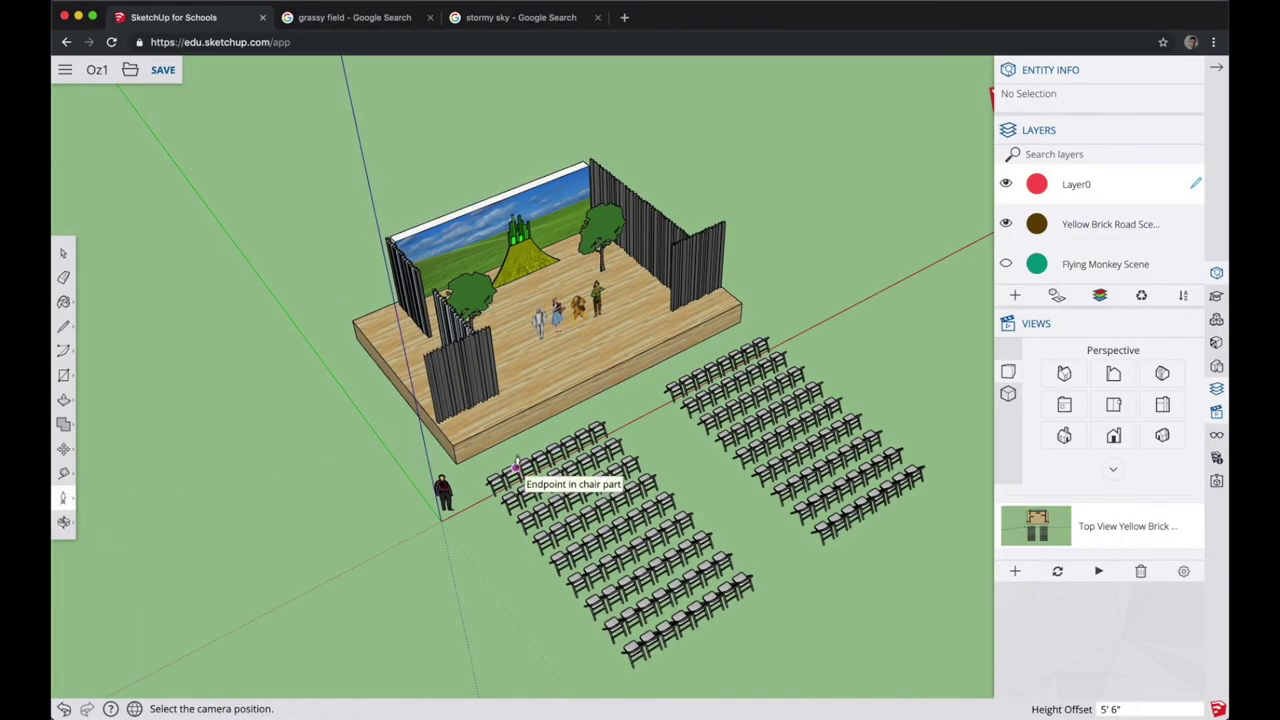
left_click(517, 466)
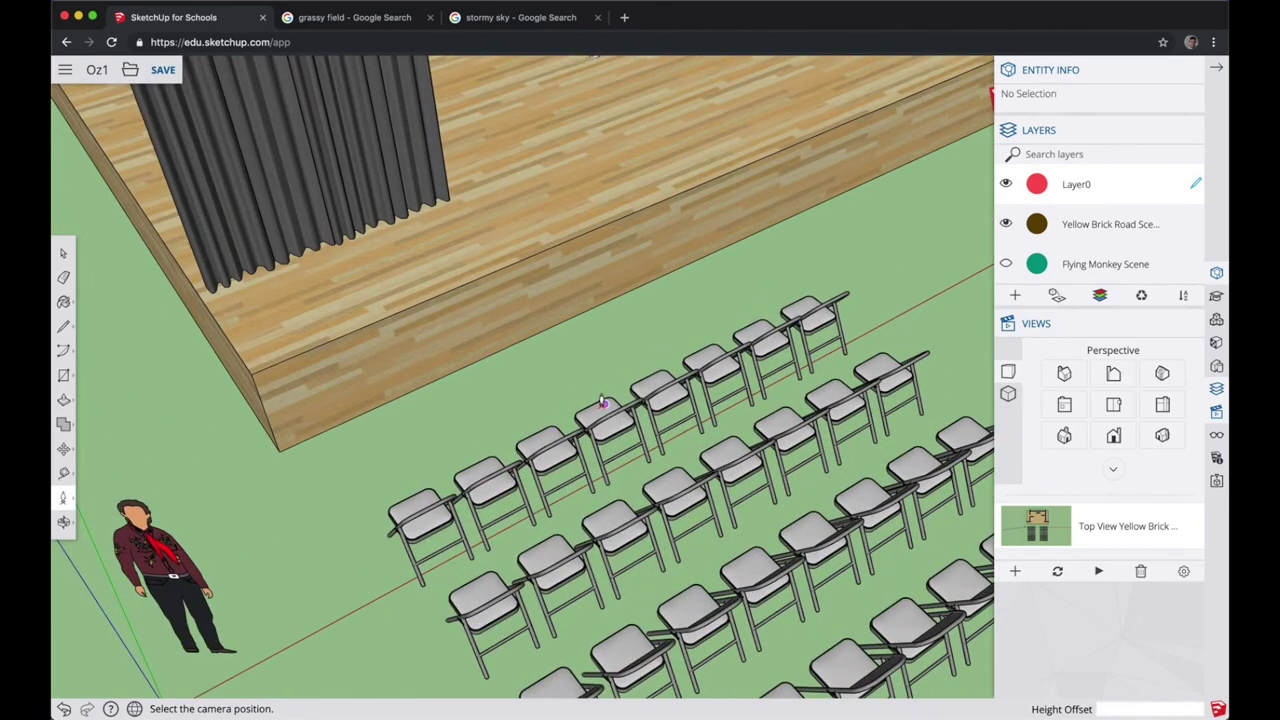
left_click(601, 402)
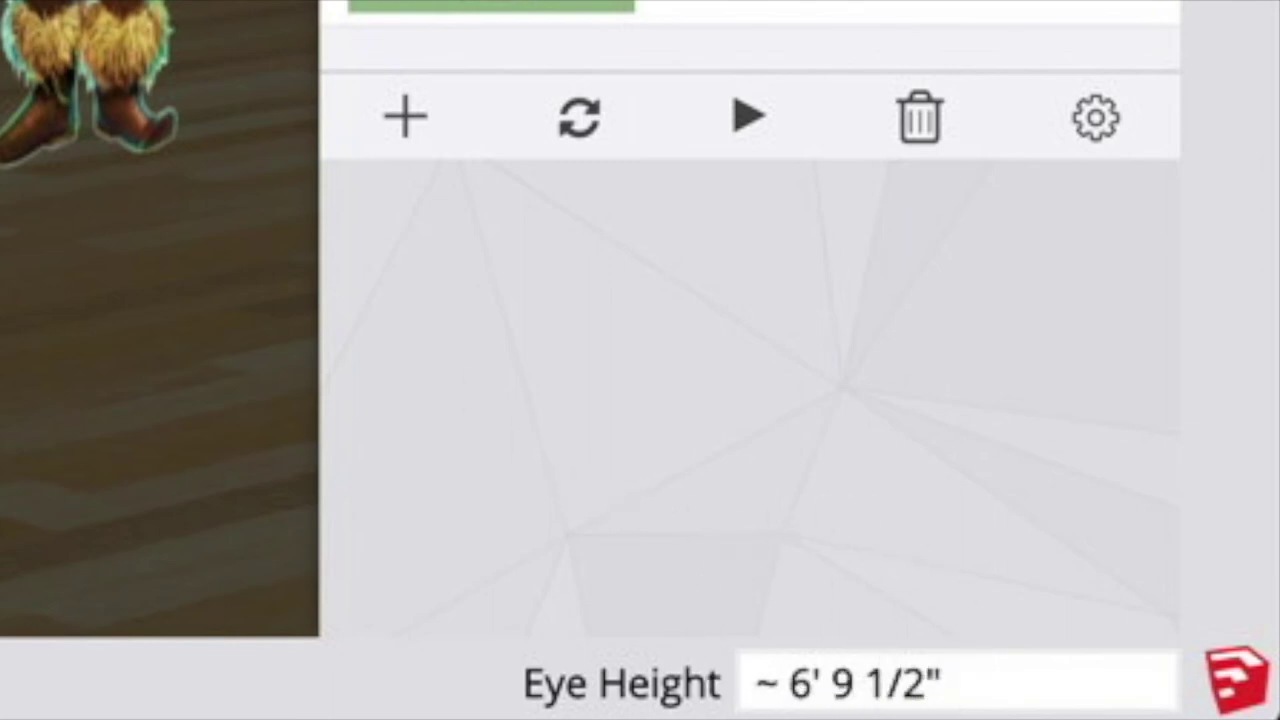
type("4")
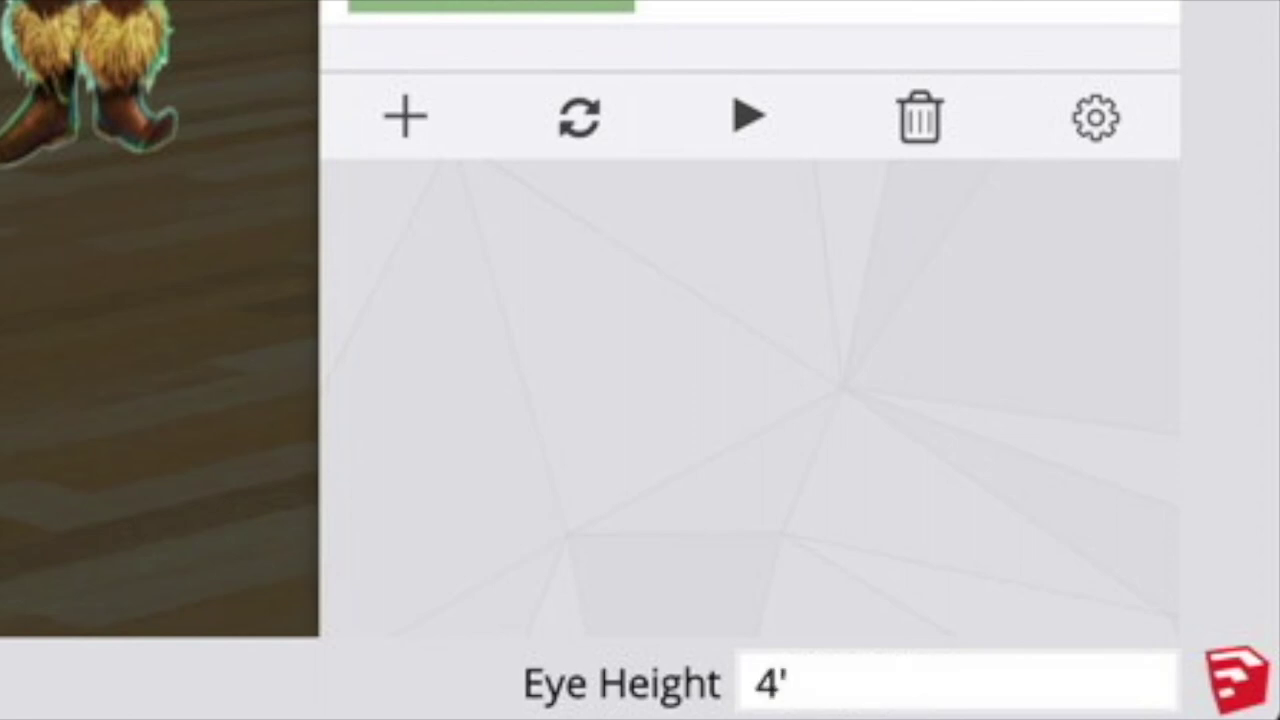
key("Return")
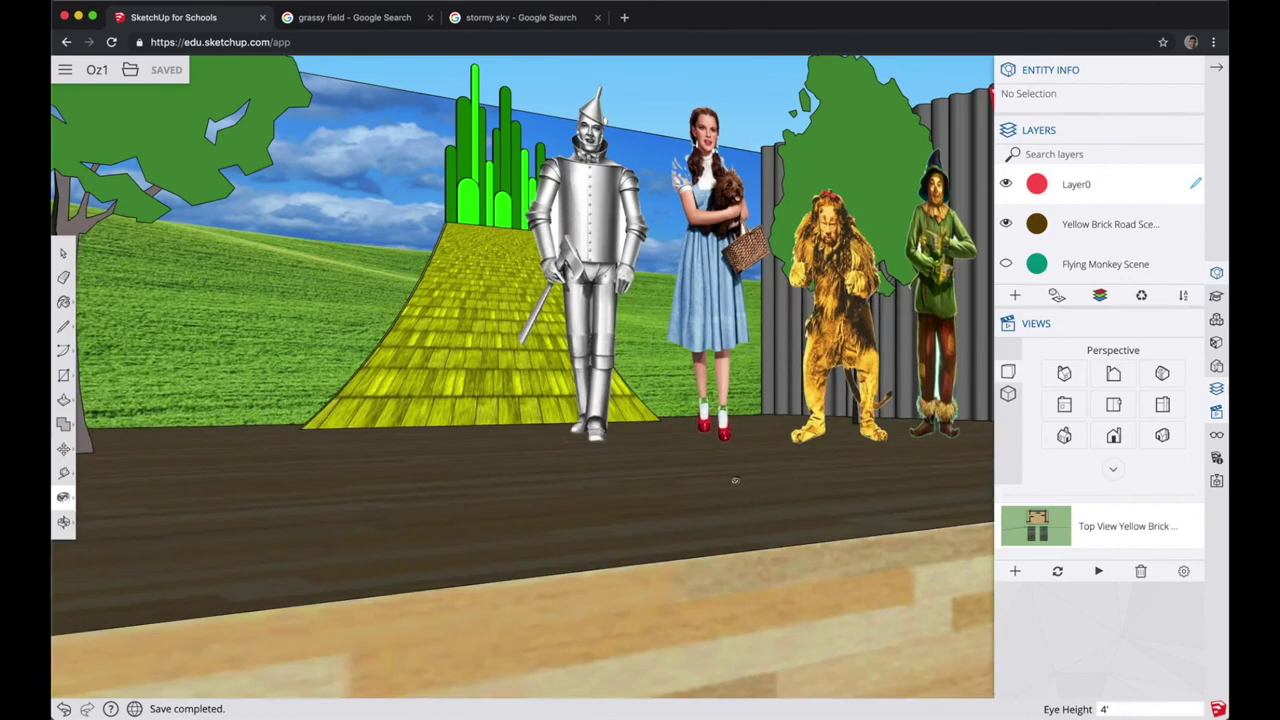
- Look around to frame the four characters on stage and save the view as a scene whose name starts with "Yellow Brick Road First"
left_click_drag(706, 443, 660, 330)
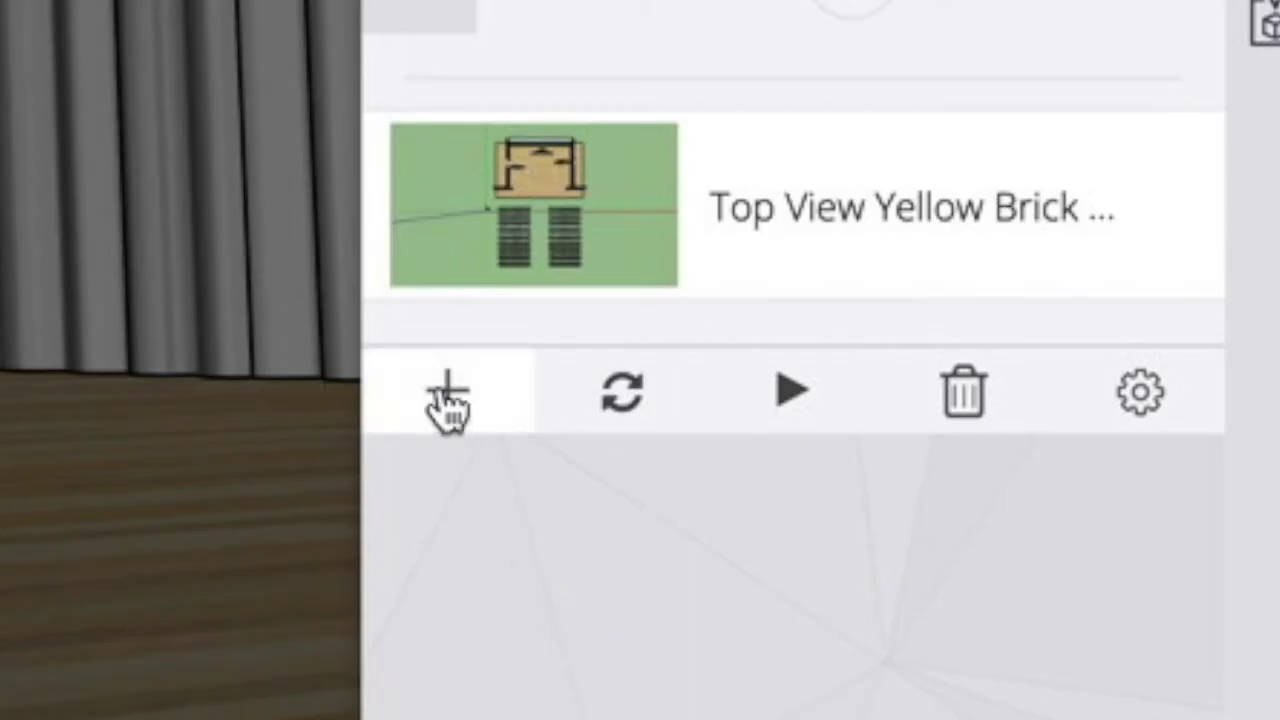
left_click(1015, 571)
double_click(823, 391)
type("Yellow ")
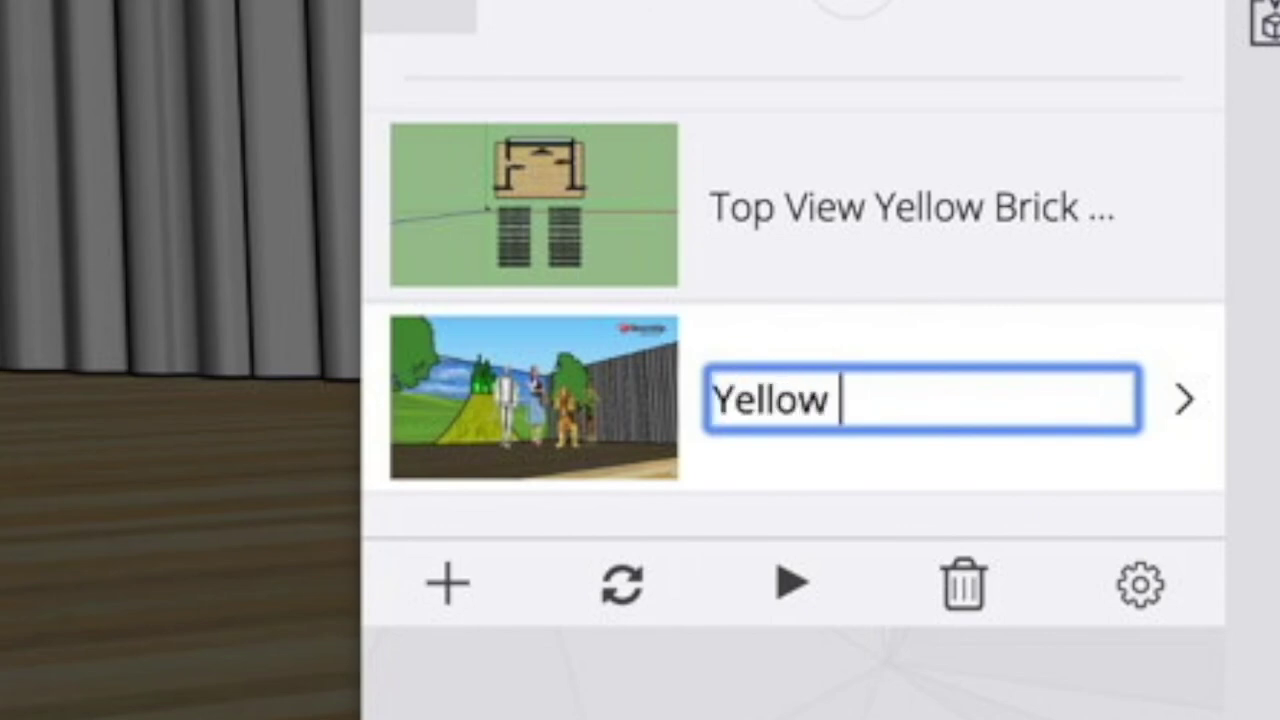
type("Brick Road Front")
key("Return")
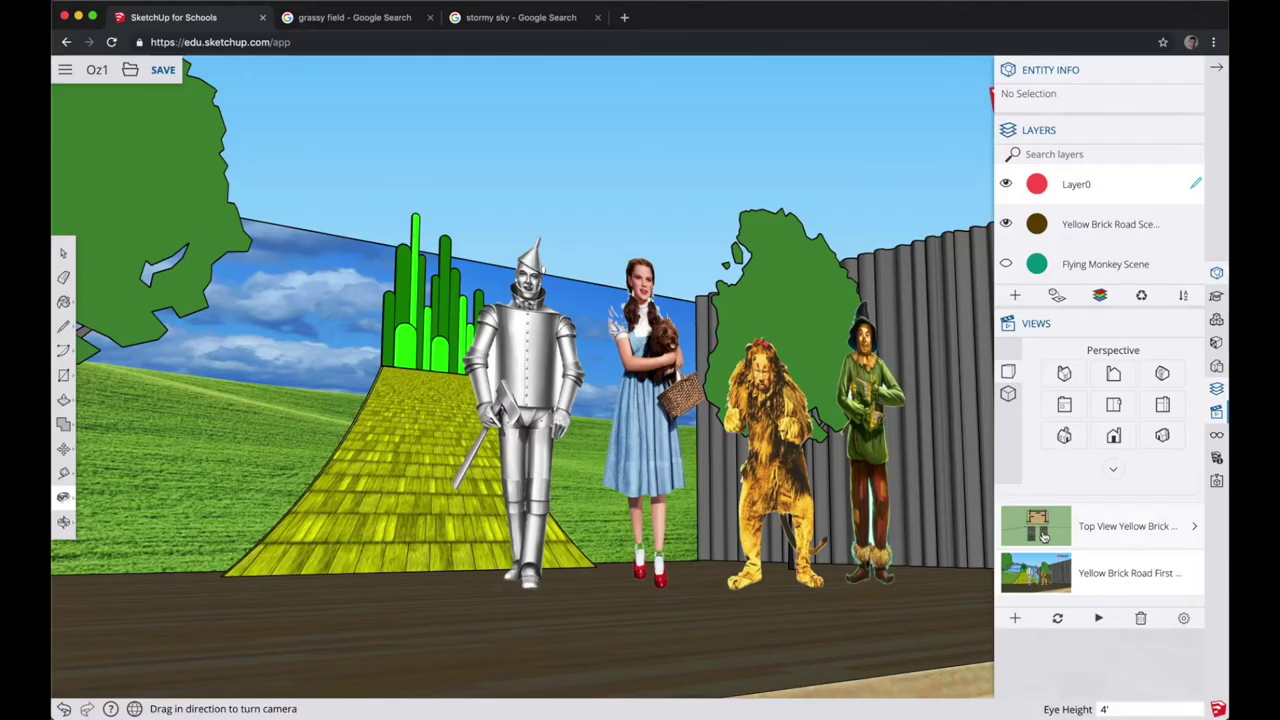
- Recall the top-view scene and the first-row scene in turn to compare them
left_click(1043, 535)
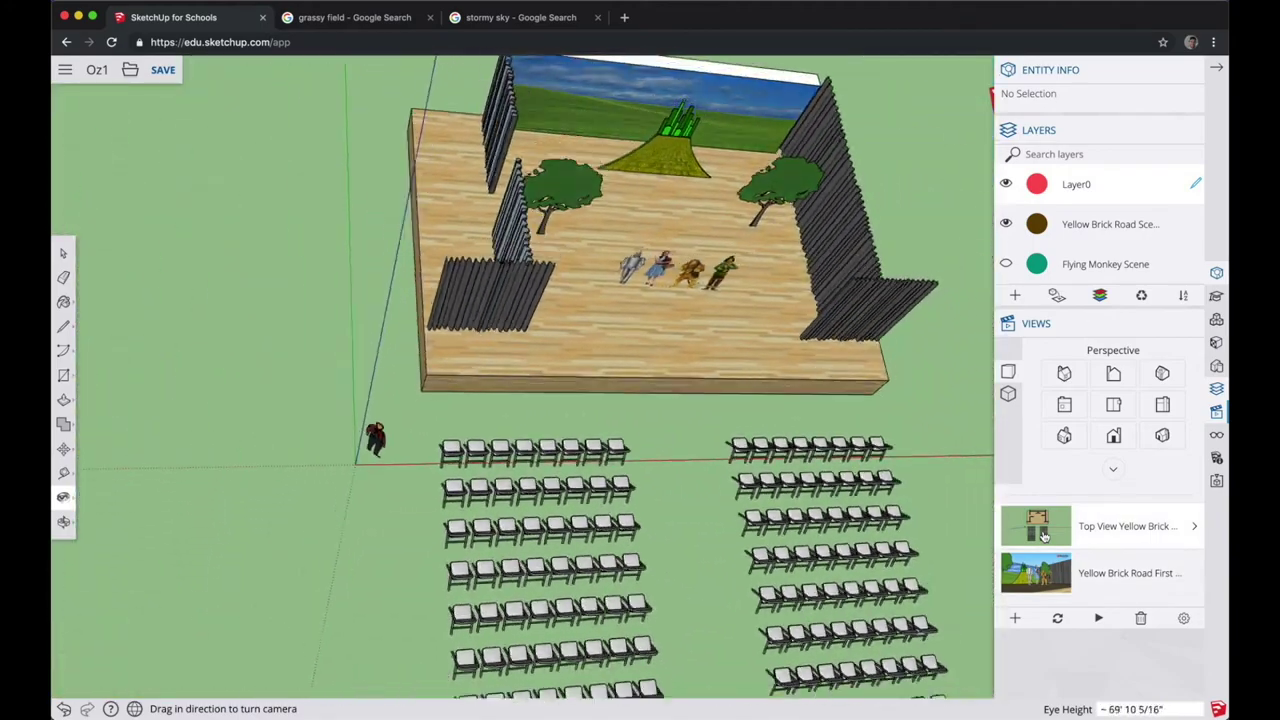
left_click(1043, 568)
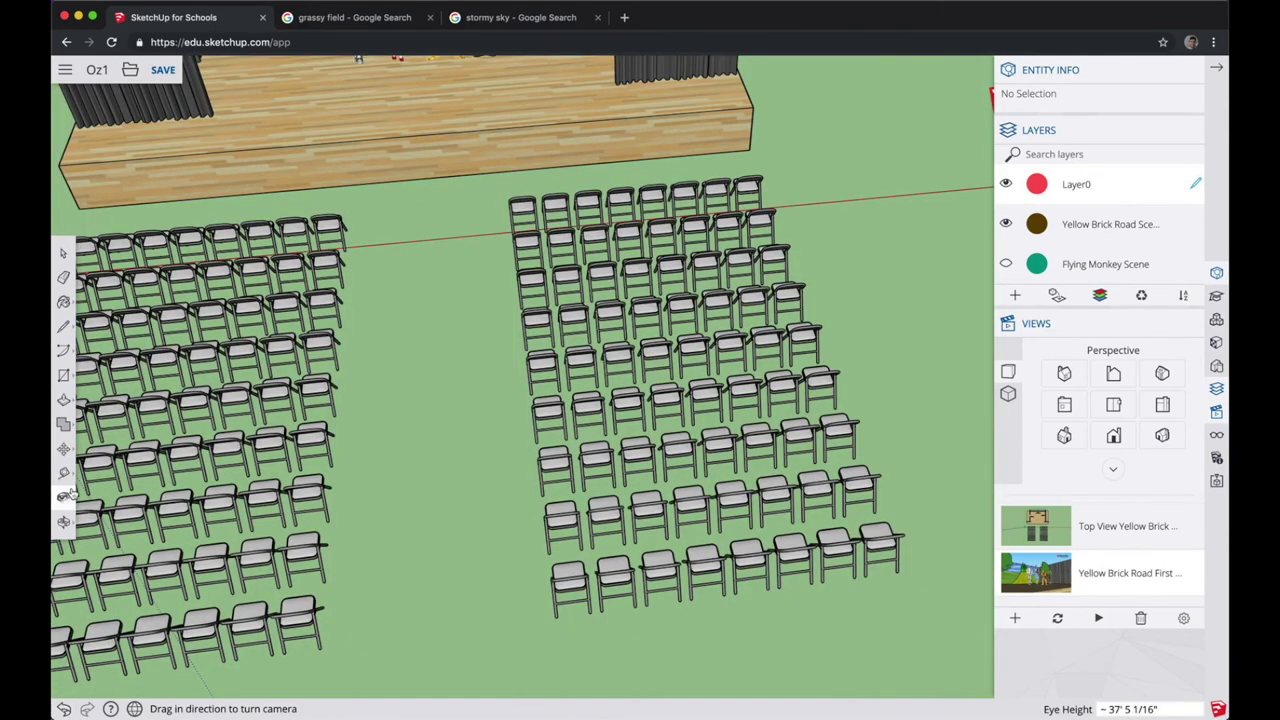
- Position the camera at a next-to-last-row chair in the right seating block, with a 4' eye height, and turn it to frame the characters
mouse_move(72, 494)
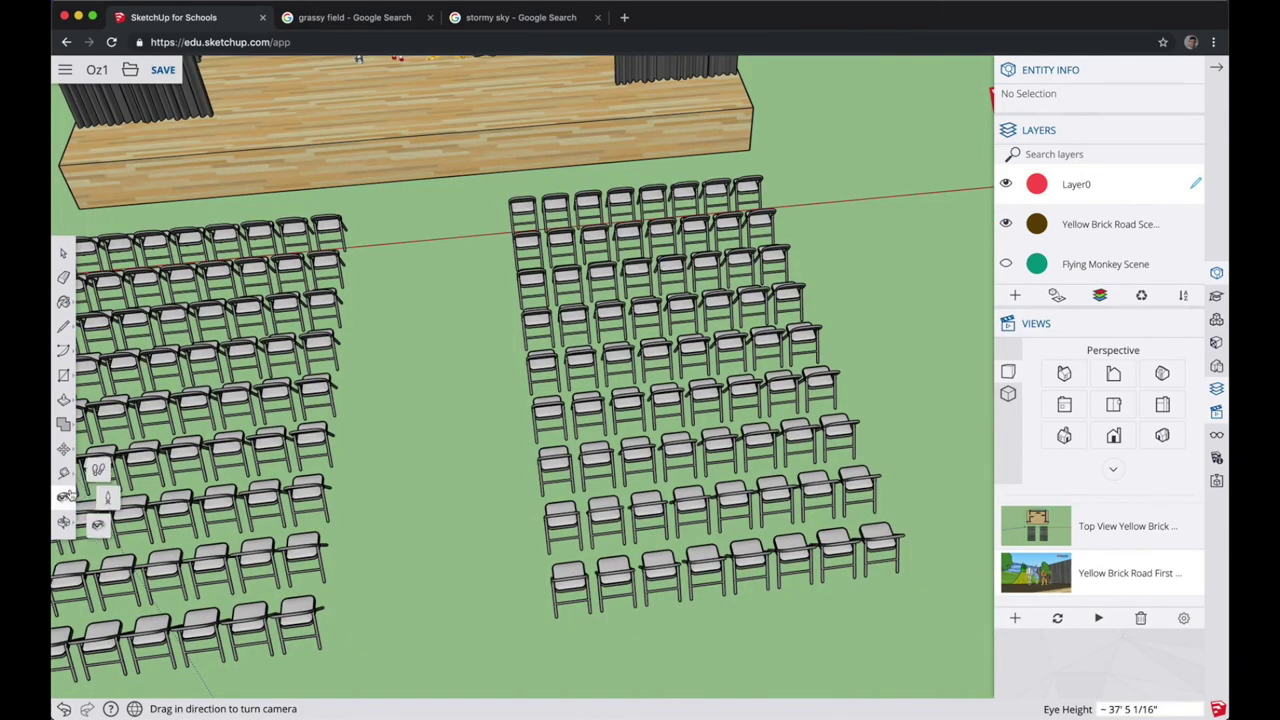
left_click(110, 500)
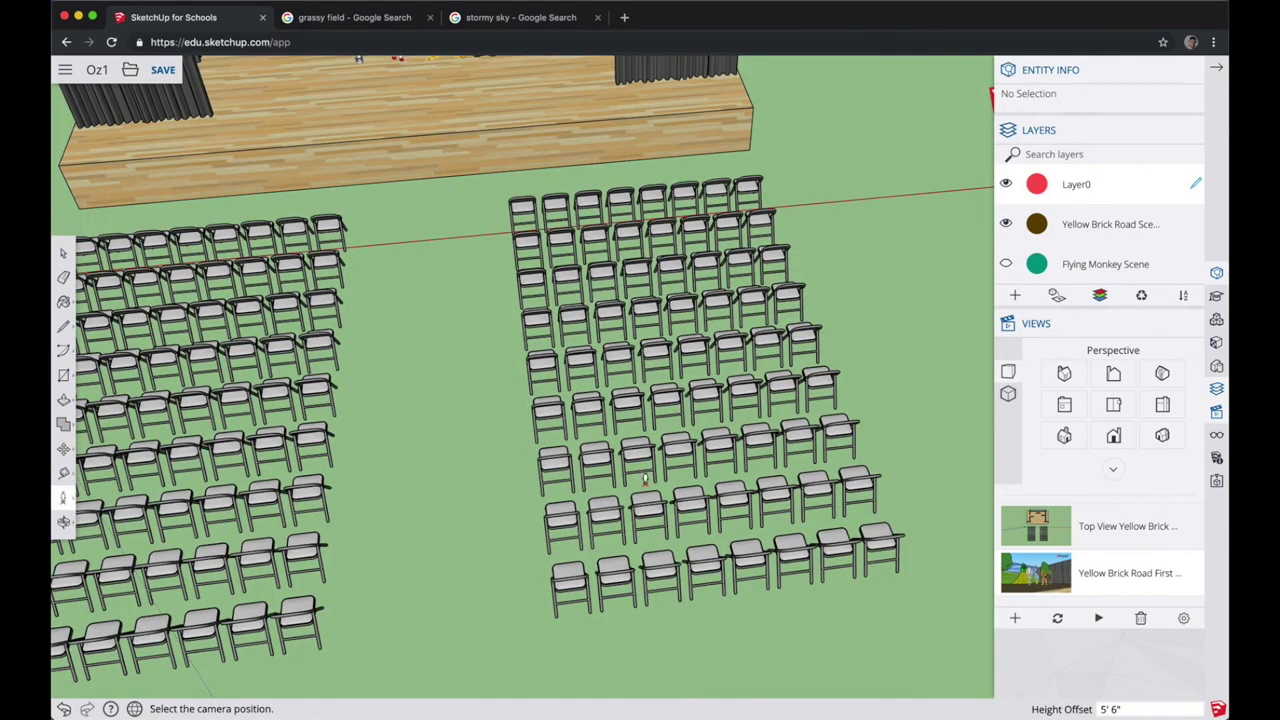
left_click(650, 493)
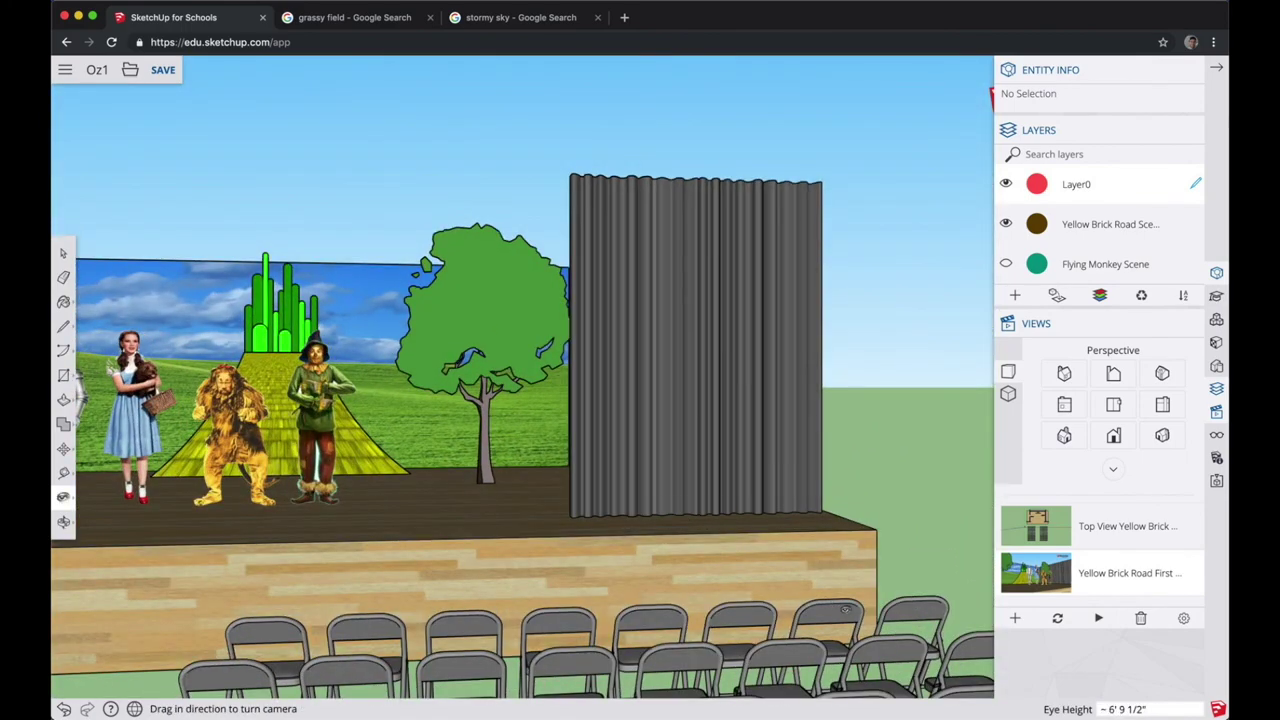
left_click_drag(845, 610, 860, 594)
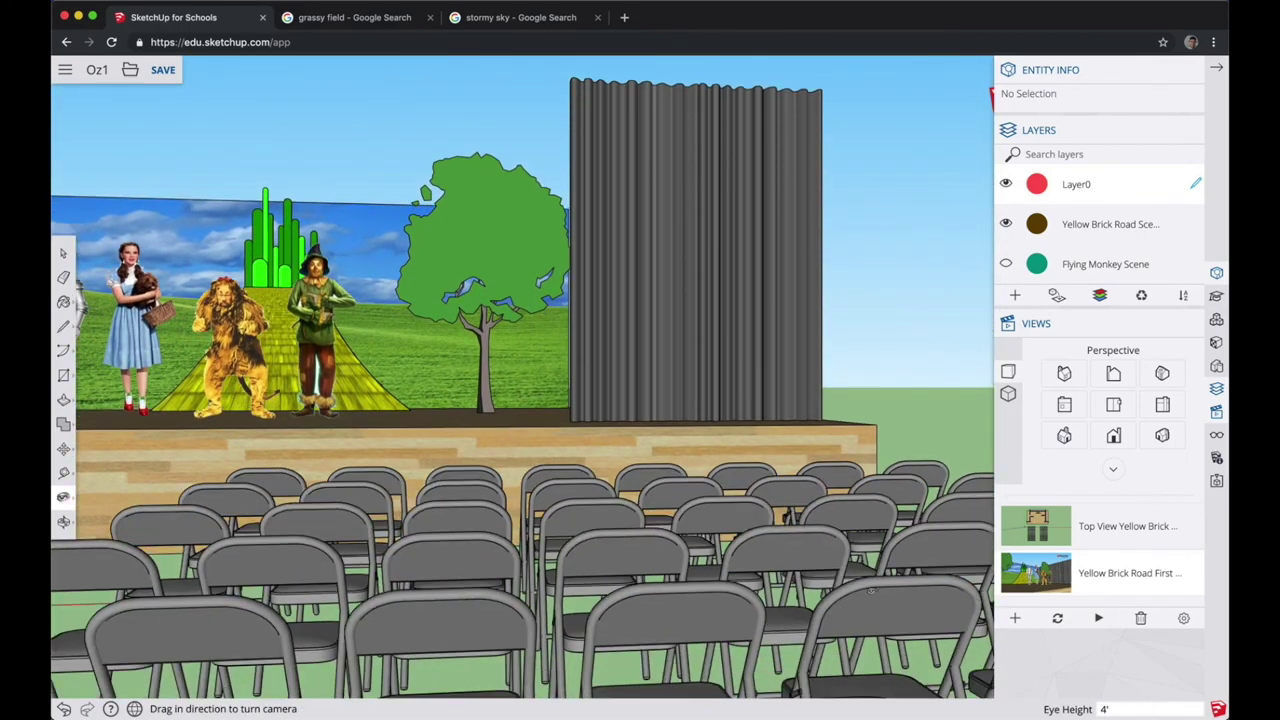
left_click_drag(678, 380, 500, 368)
left_click_drag(396, 362, 420, 375)
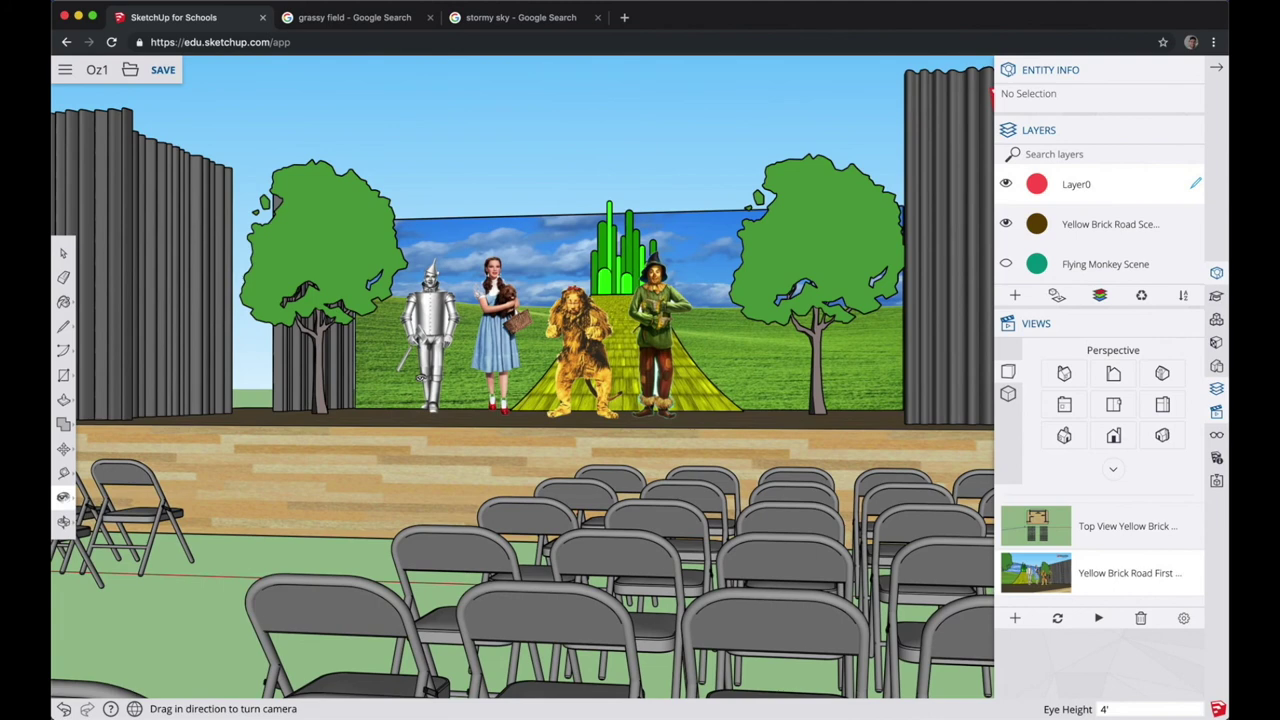
- Save the current back-row view as a new scene named "Yellow Brick Road Back Row"
left_click(1014, 618)
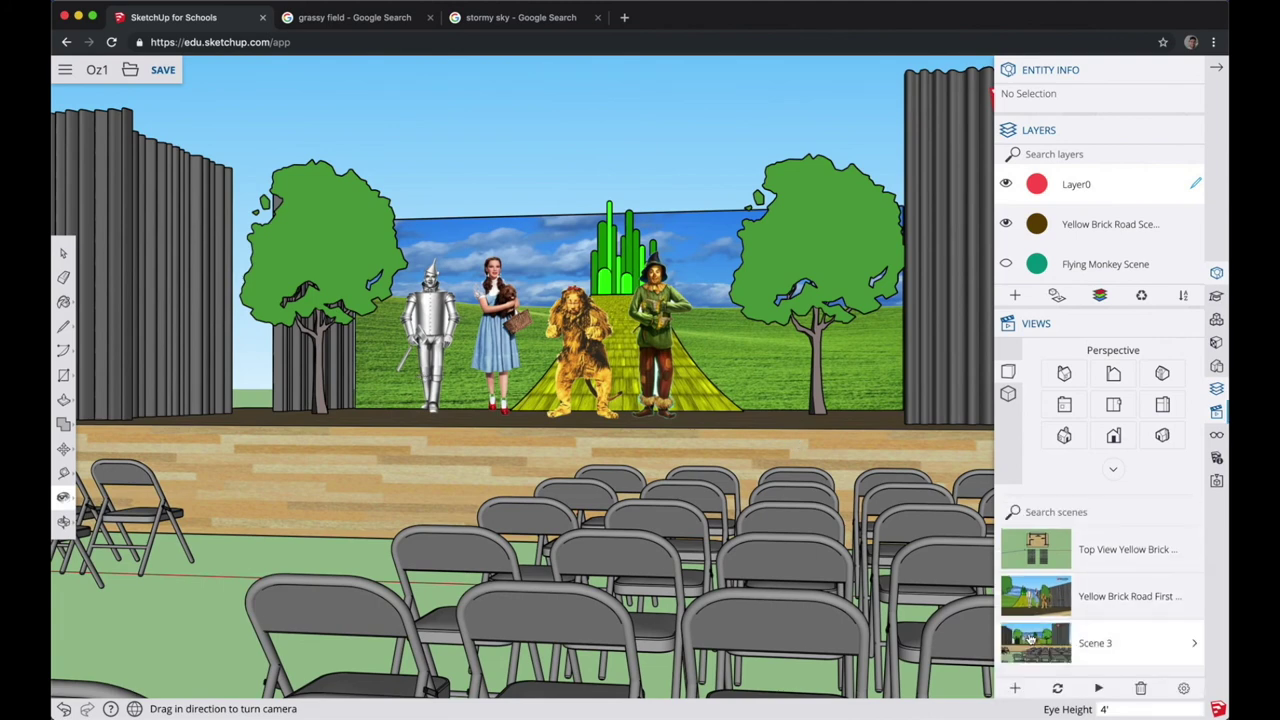
scroll(1098, 558, "down", 1)
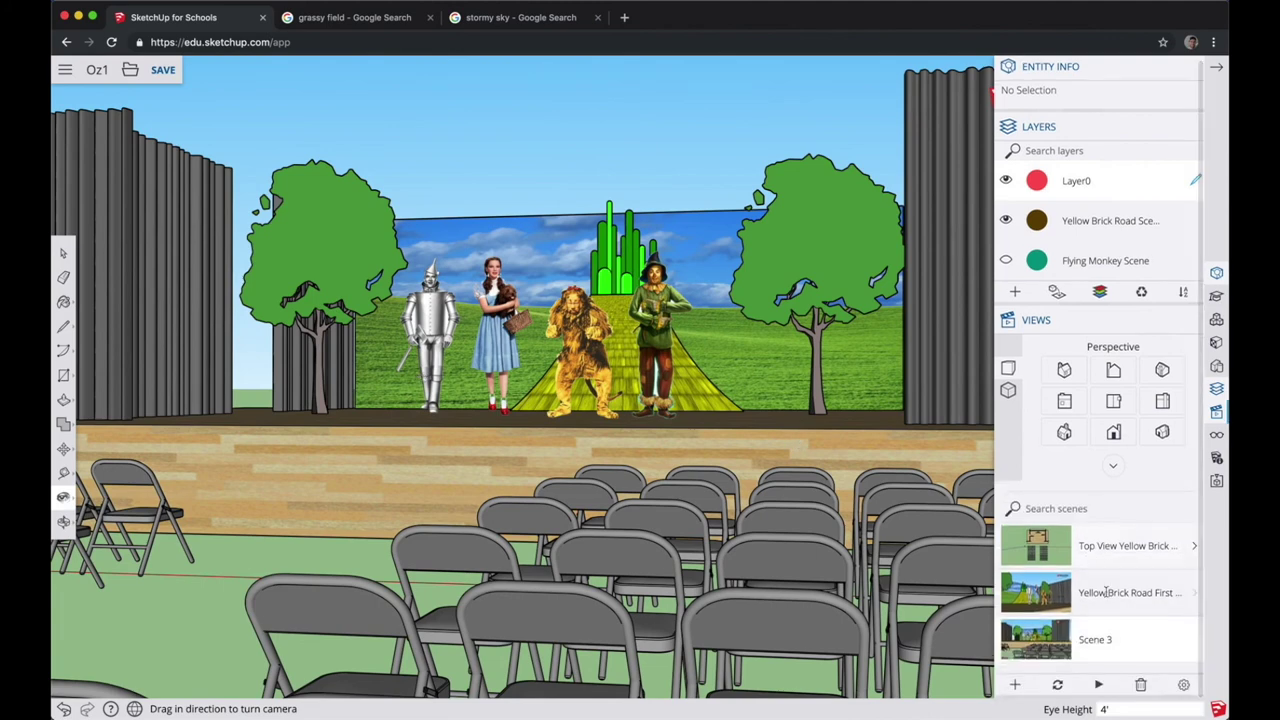
double_click(1112, 639)
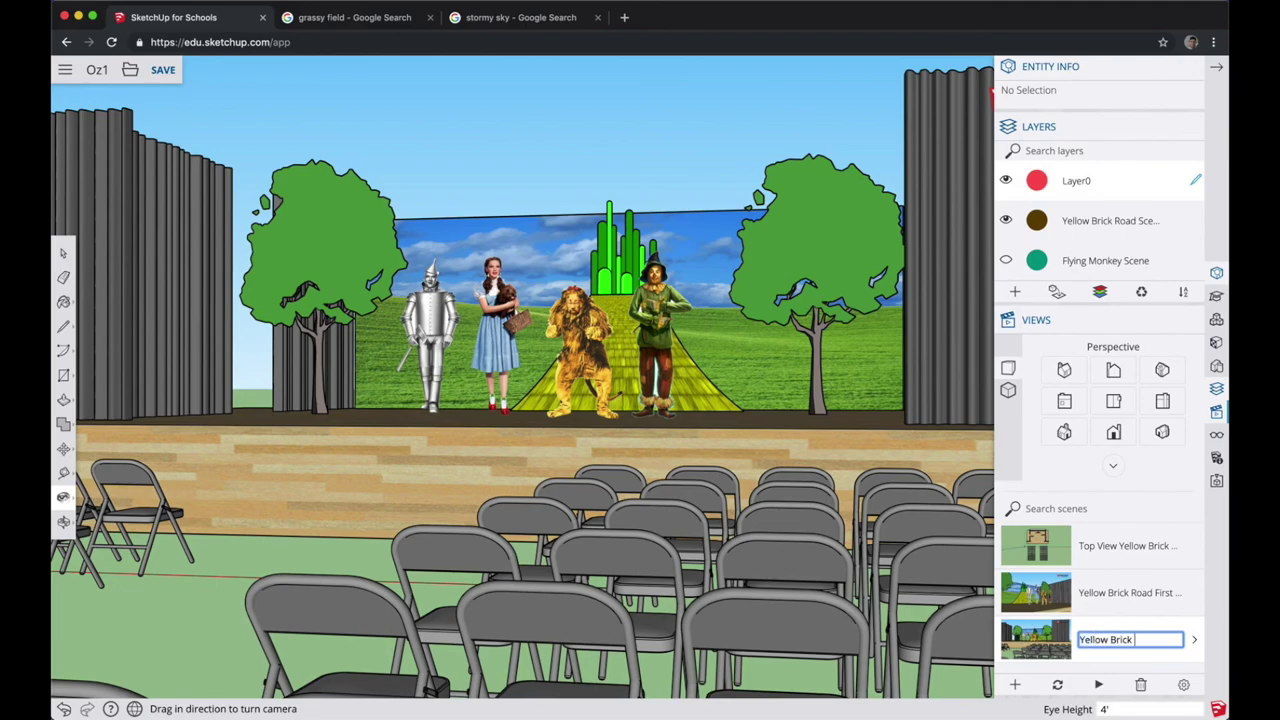
type("Yellow Brick Road Back Row")
key("Return")
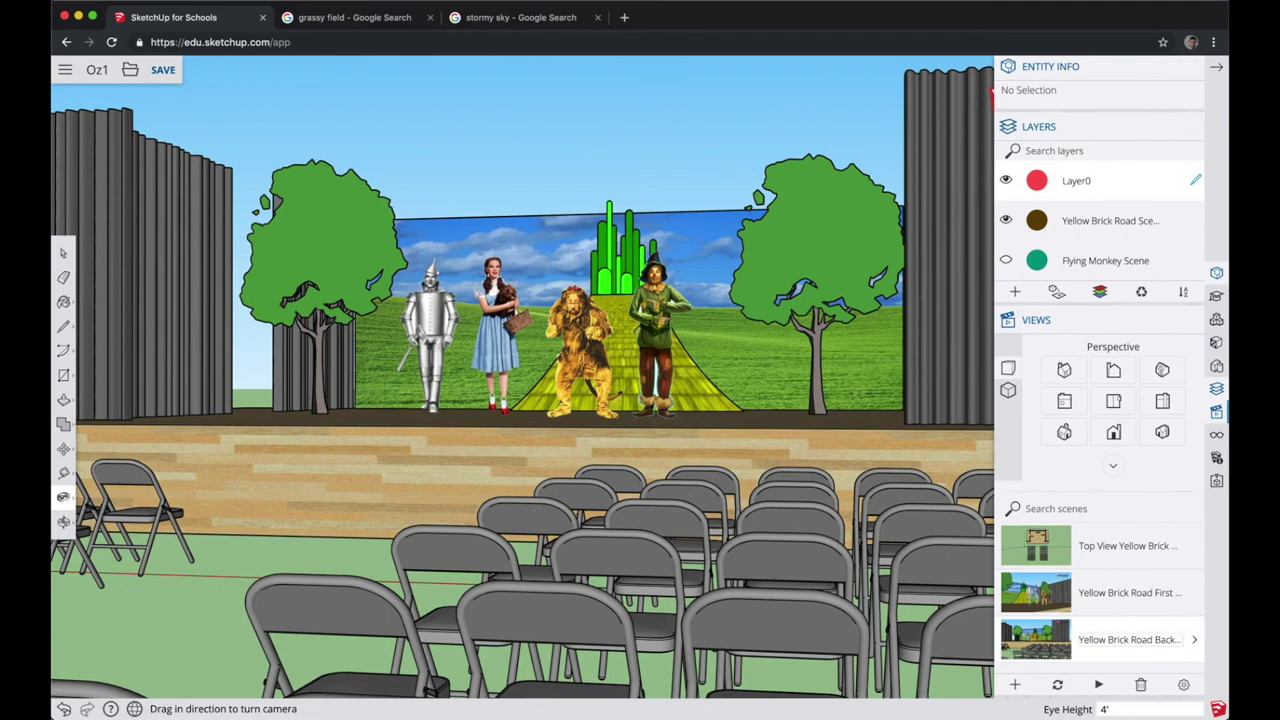
- Recall the top-view, first-row and back-row Yellow Brick Road scenes one after another to compare the views
left_click(1037, 560)
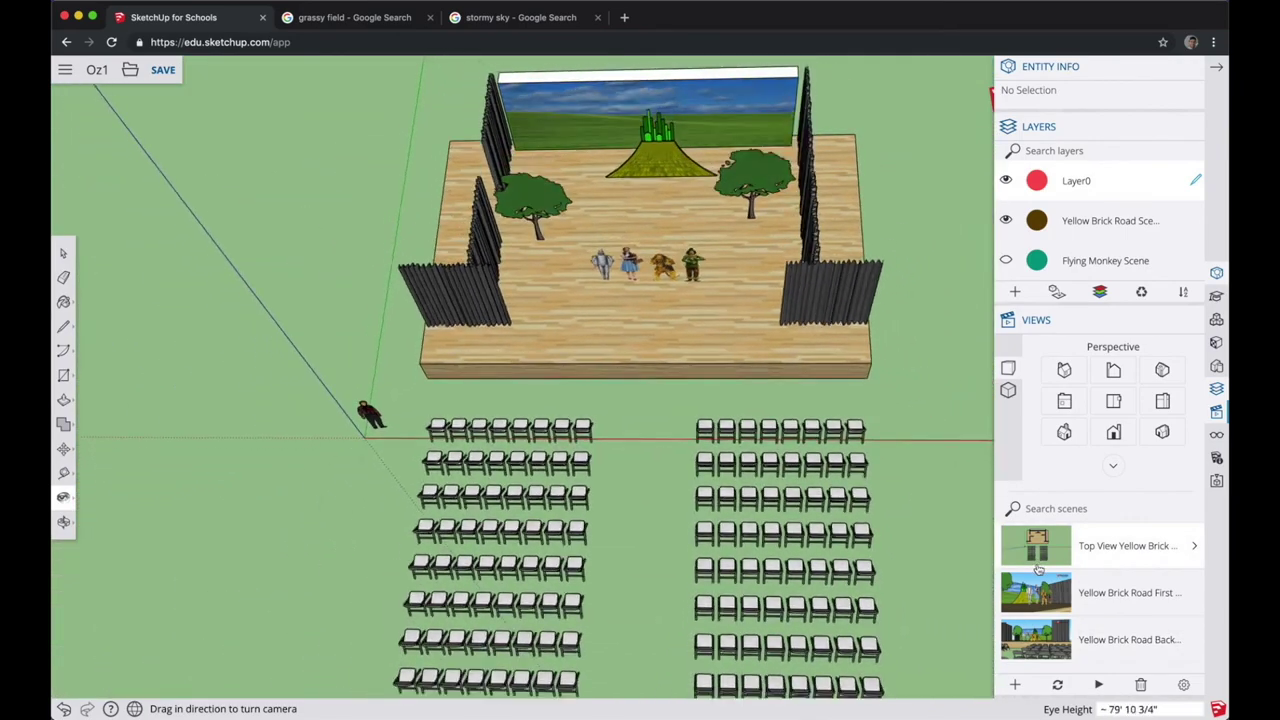
left_click(1037, 589)
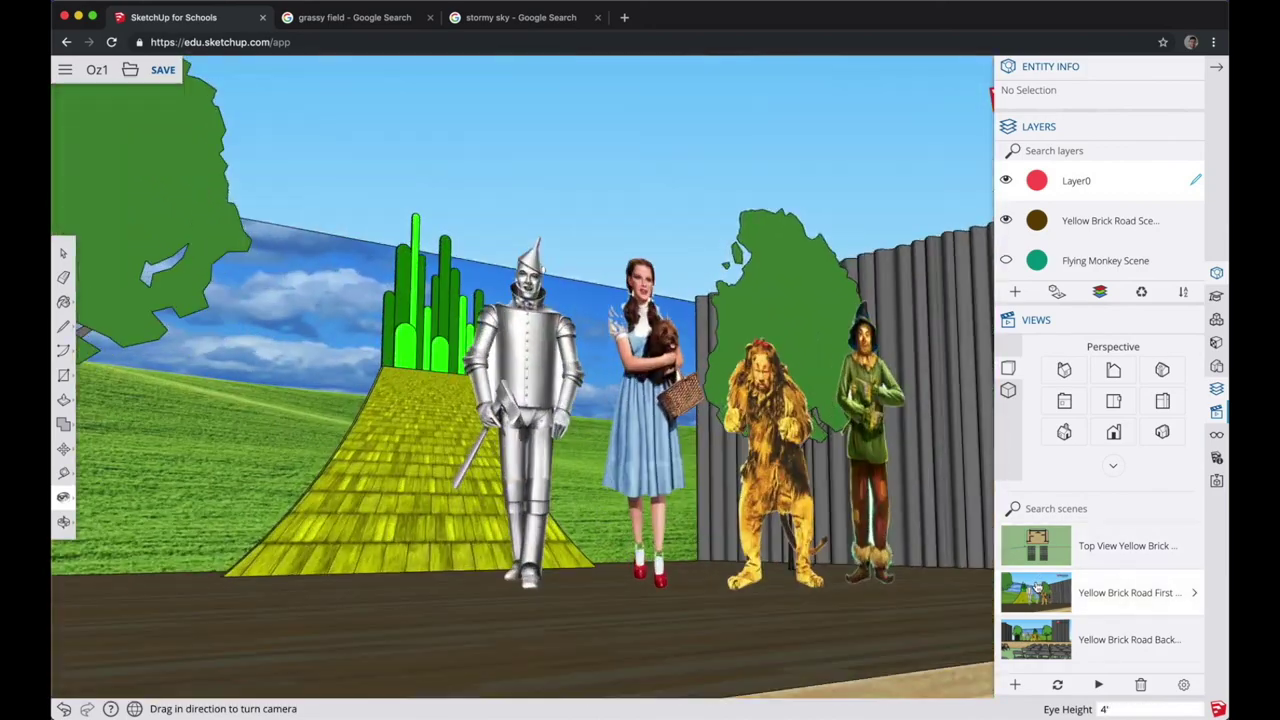
left_click(1040, 636)
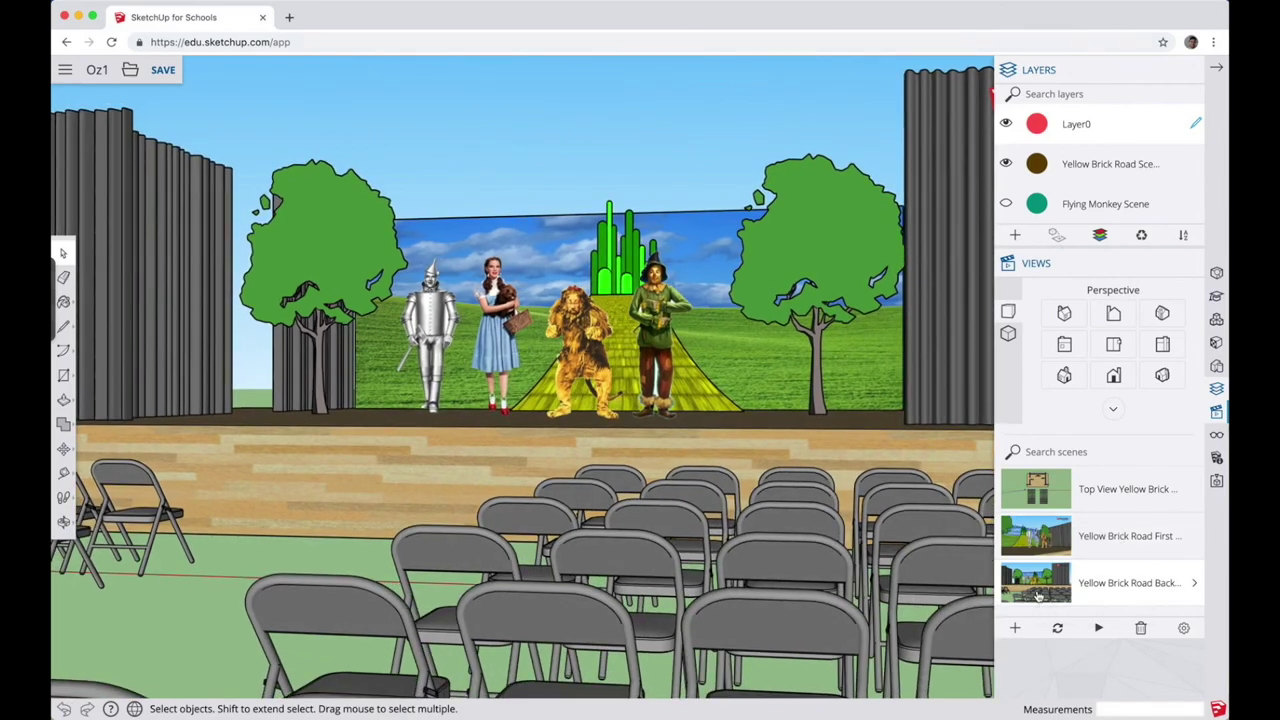
- Recall the Yellow Brick Road first-row scene, hide the Yellow Brick Road layer and show the Flying Monkey Scene layer
left_click(1031, 545)
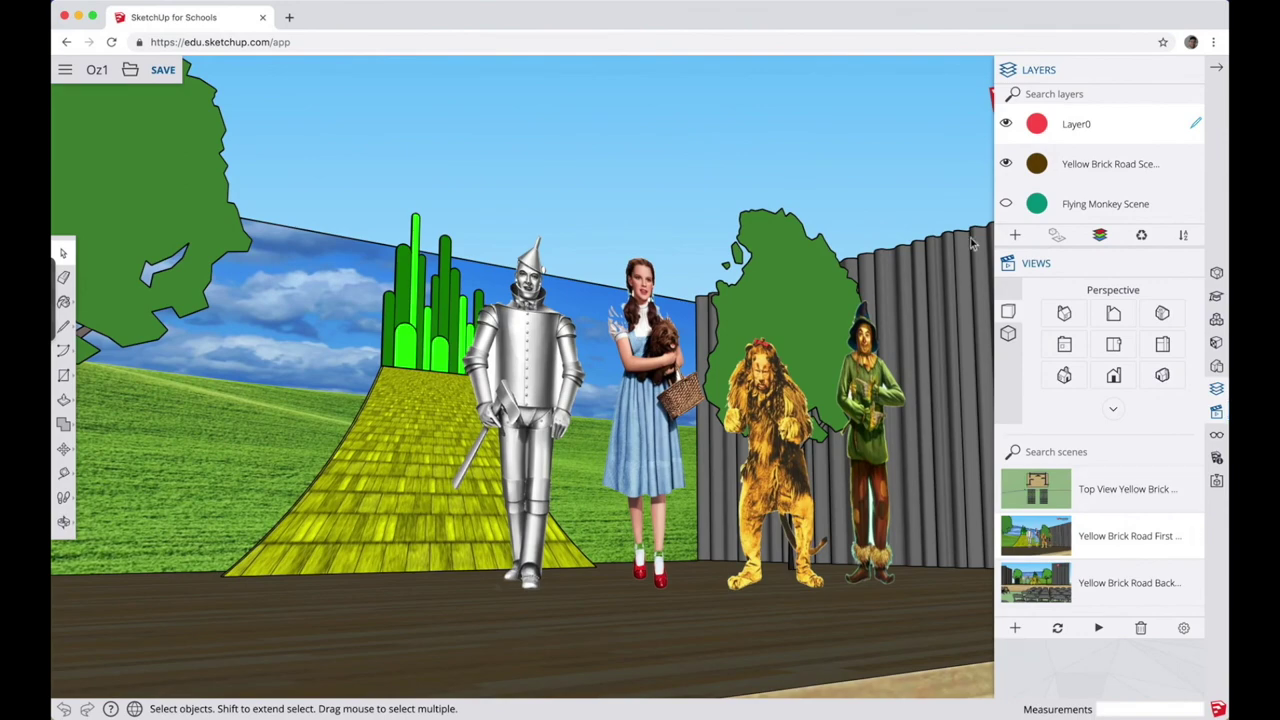
left_click(1006, 164)
left_click(1006, 204)
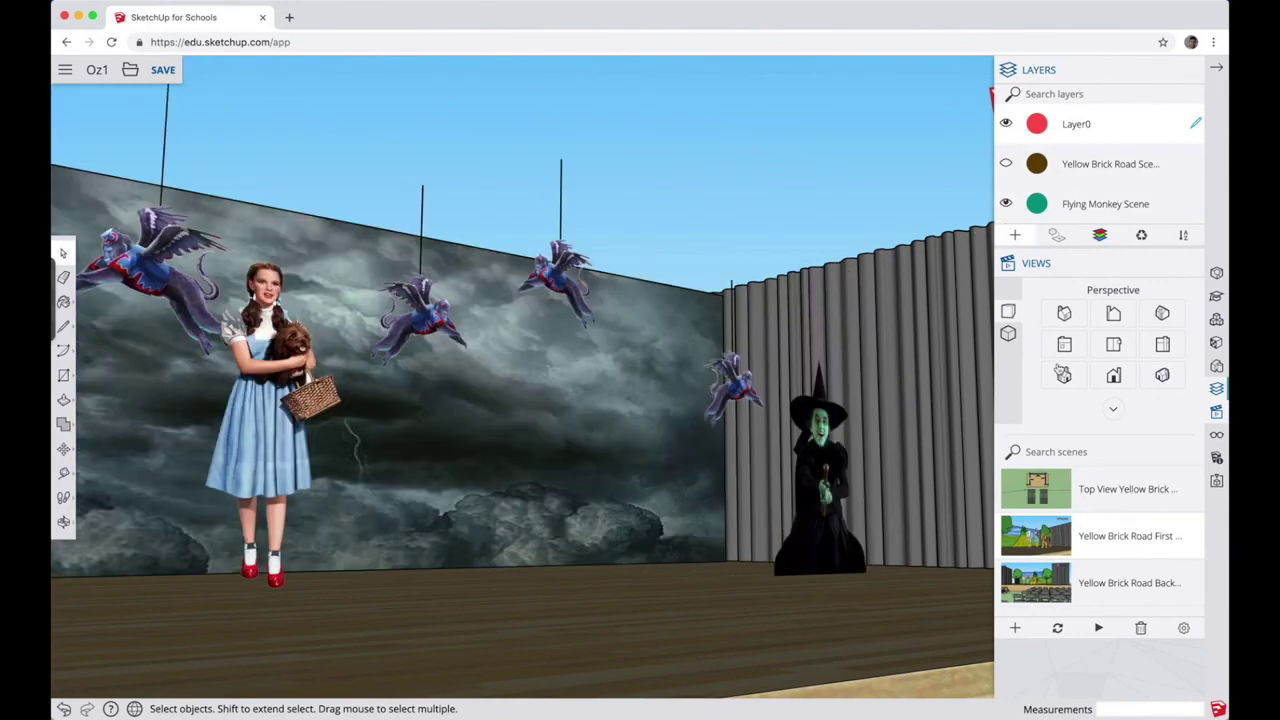
- Recall the Yellow Brick Road back-row scene, hide the Yellow Brick Road layer and show the Flying Monkey Scene layer
left_click(1045, 585)
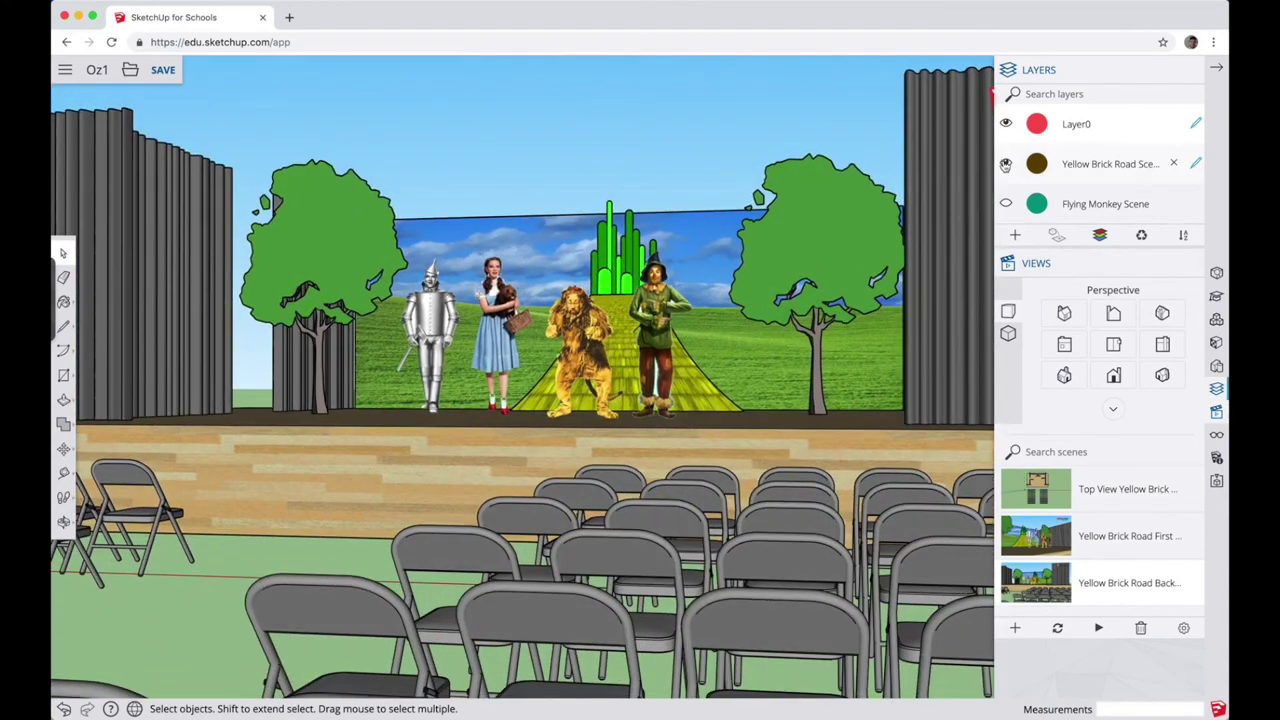
left_click(1006, 164)
left_click(1006, 205)
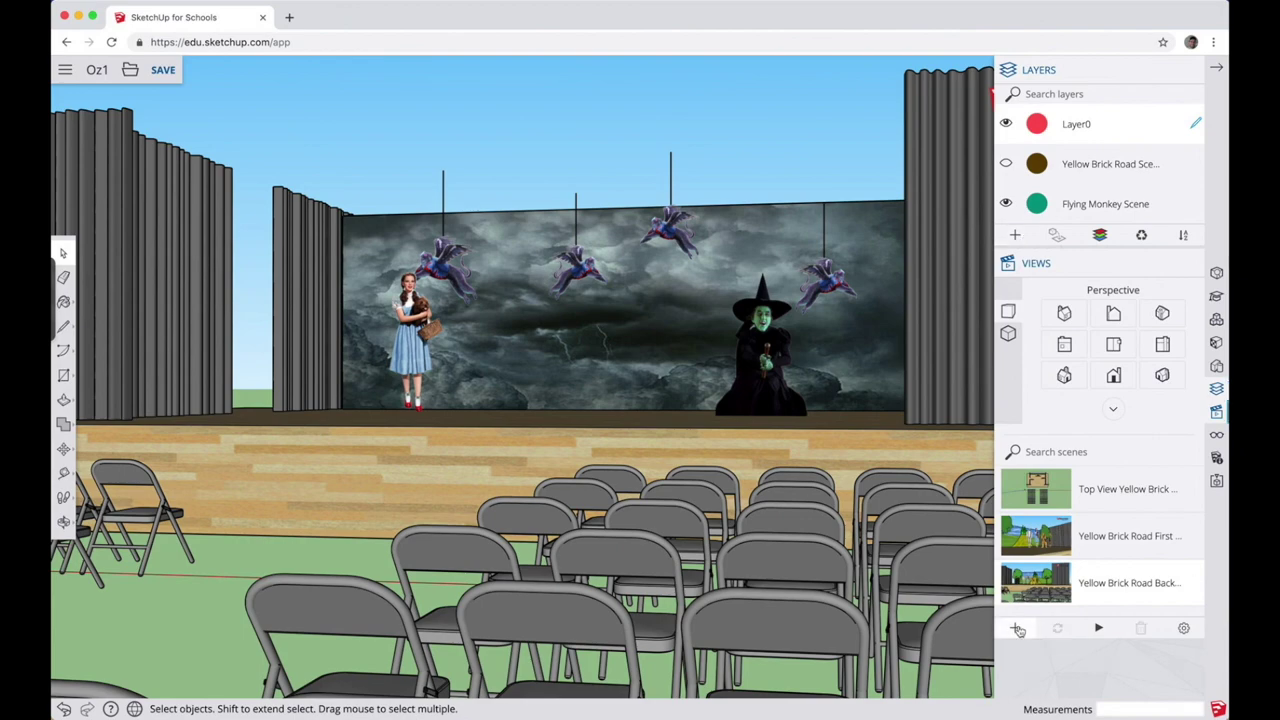
- Save the back-row view of the flying monkey set as a new scene named "Back Row Flying Monkeys"
left_click(1018, 630)
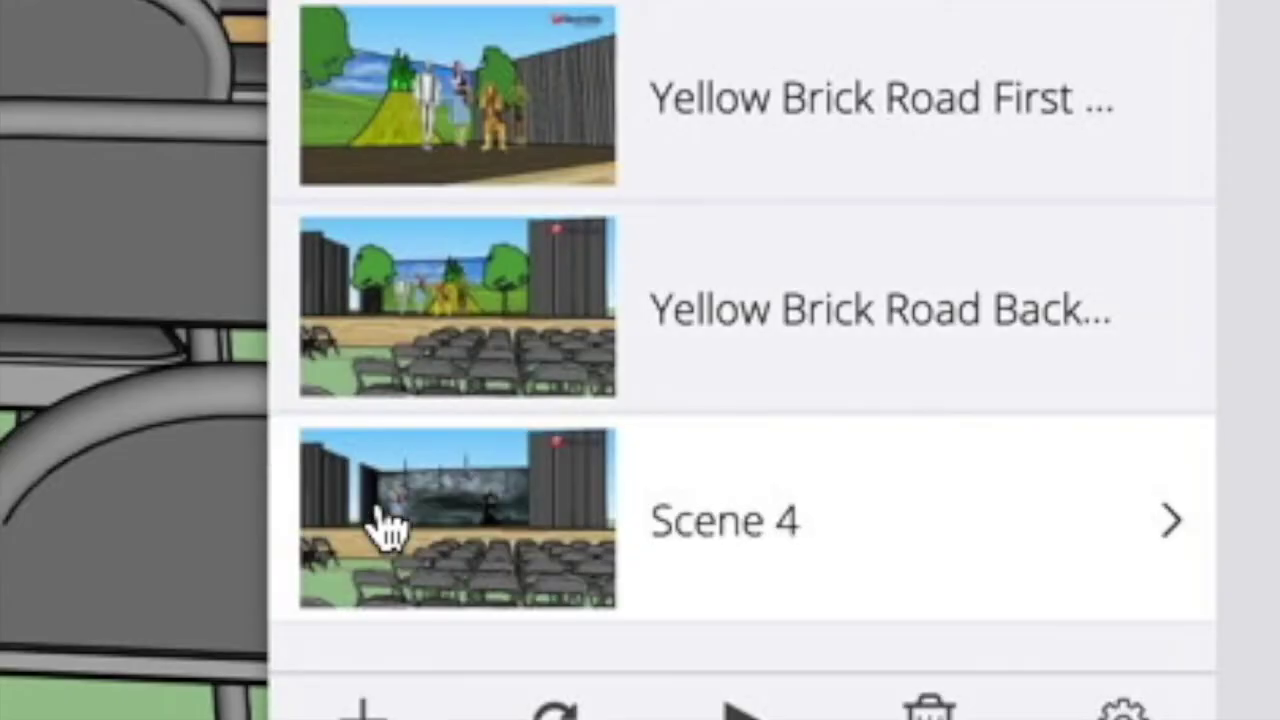
left_click(706, 523)
left_click(718, 525)
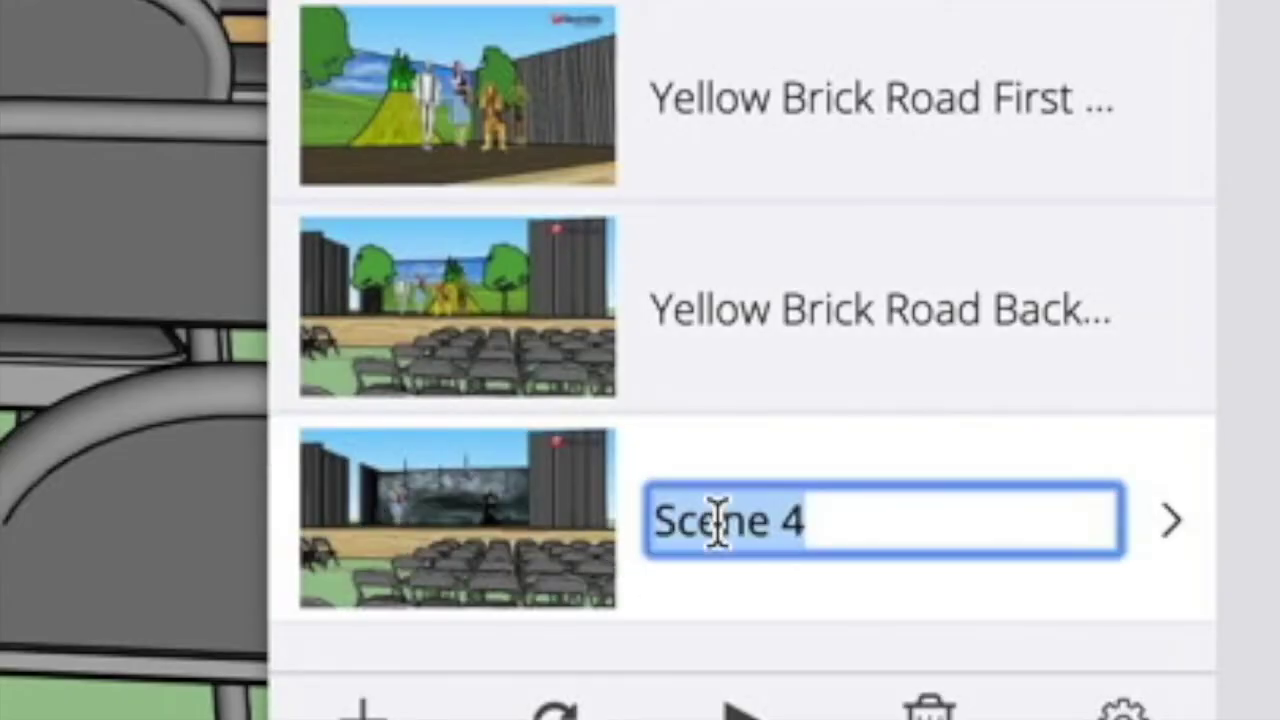
type("Back R")
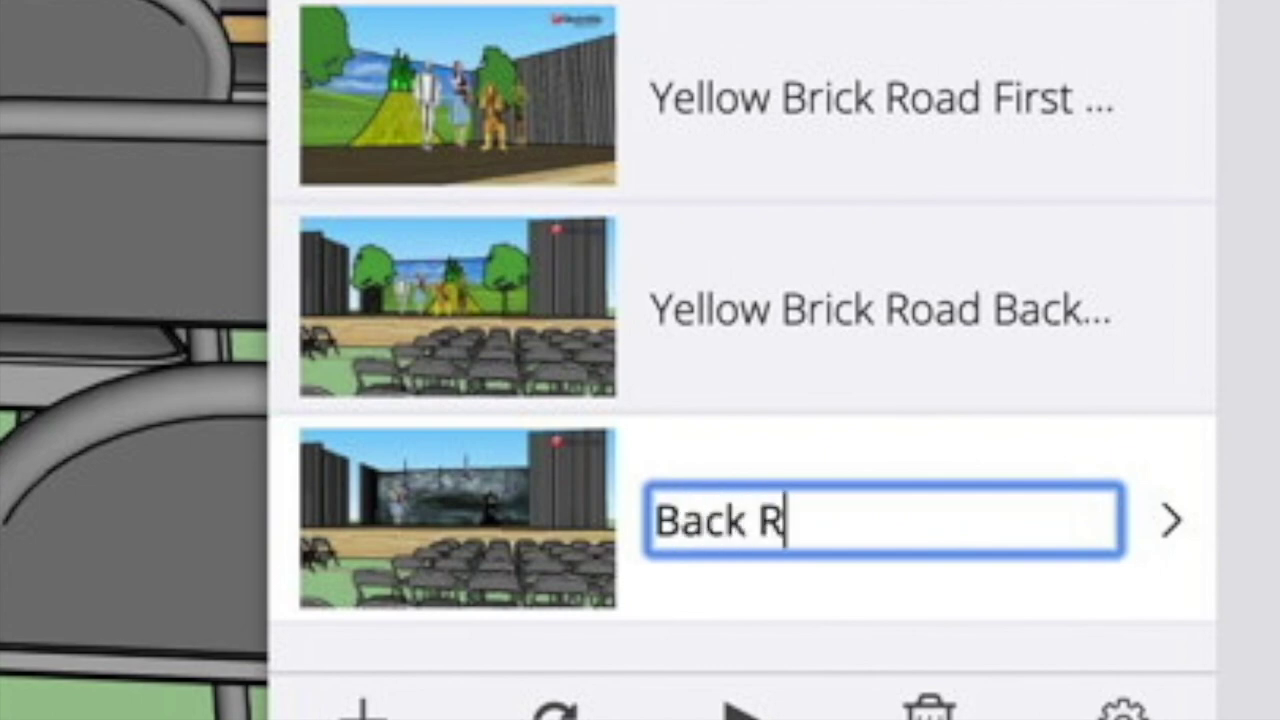
type("ow Flying M")
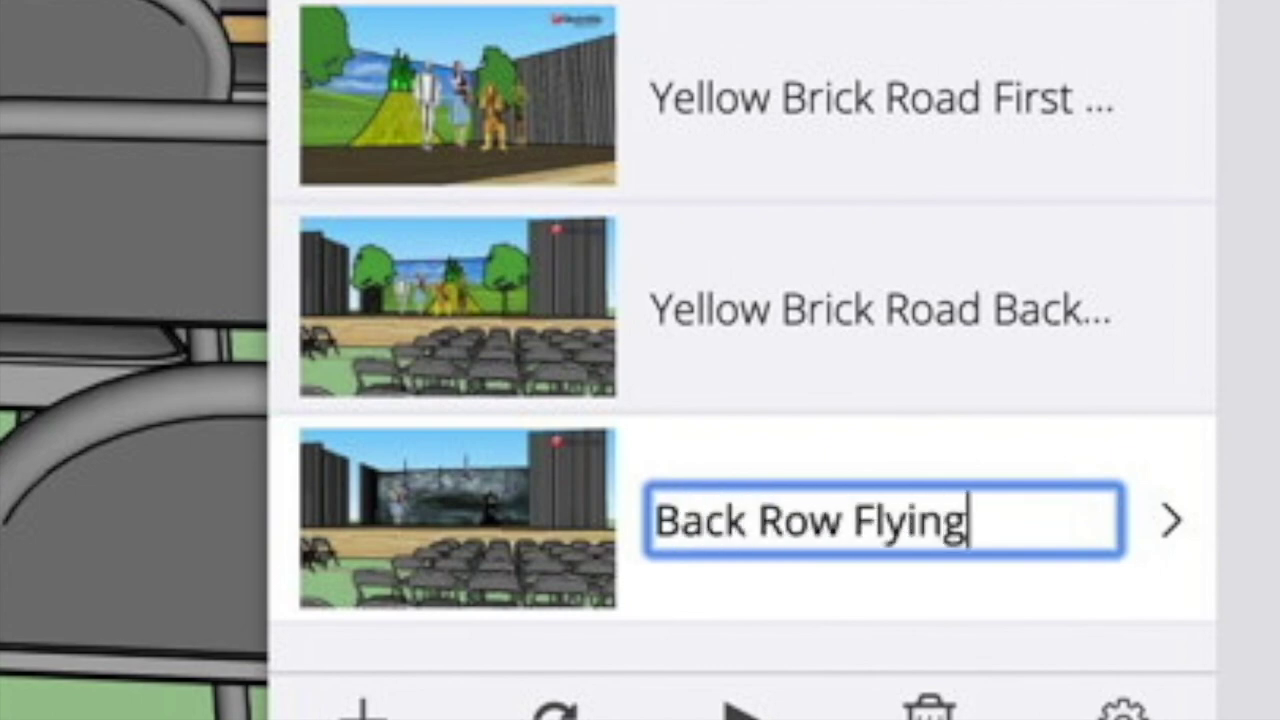
type("onkeys")
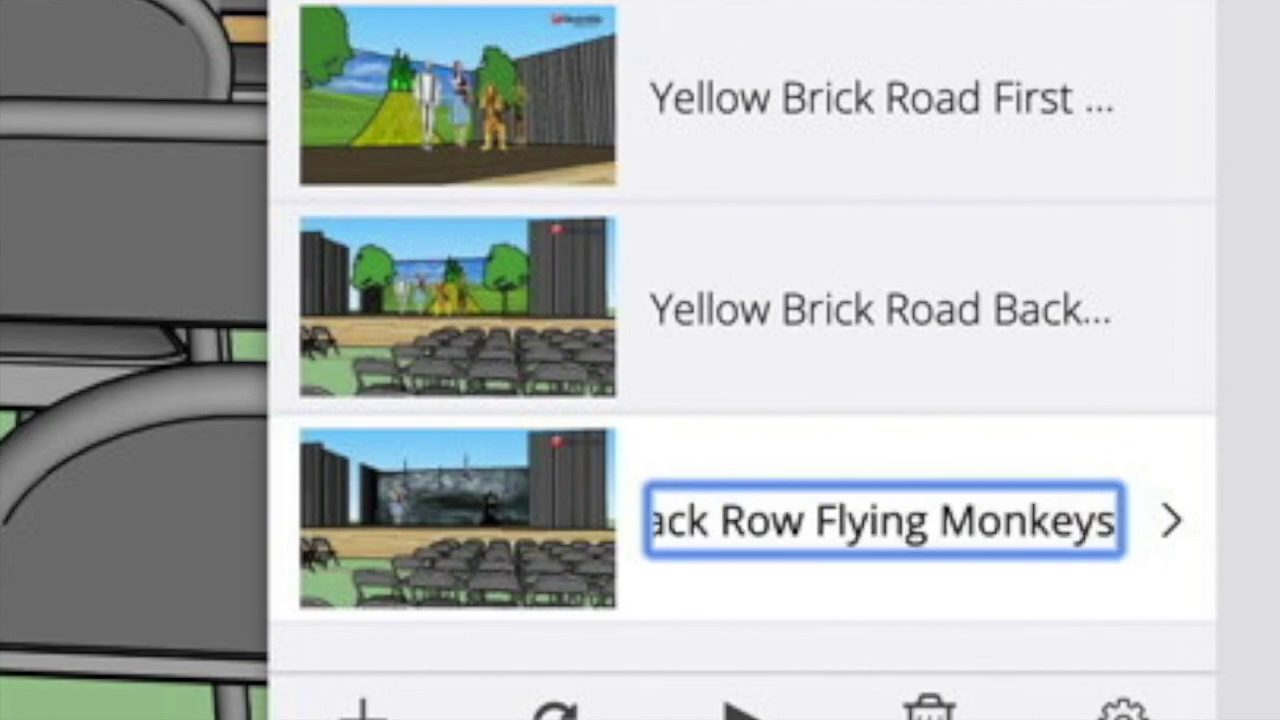
key("Return")
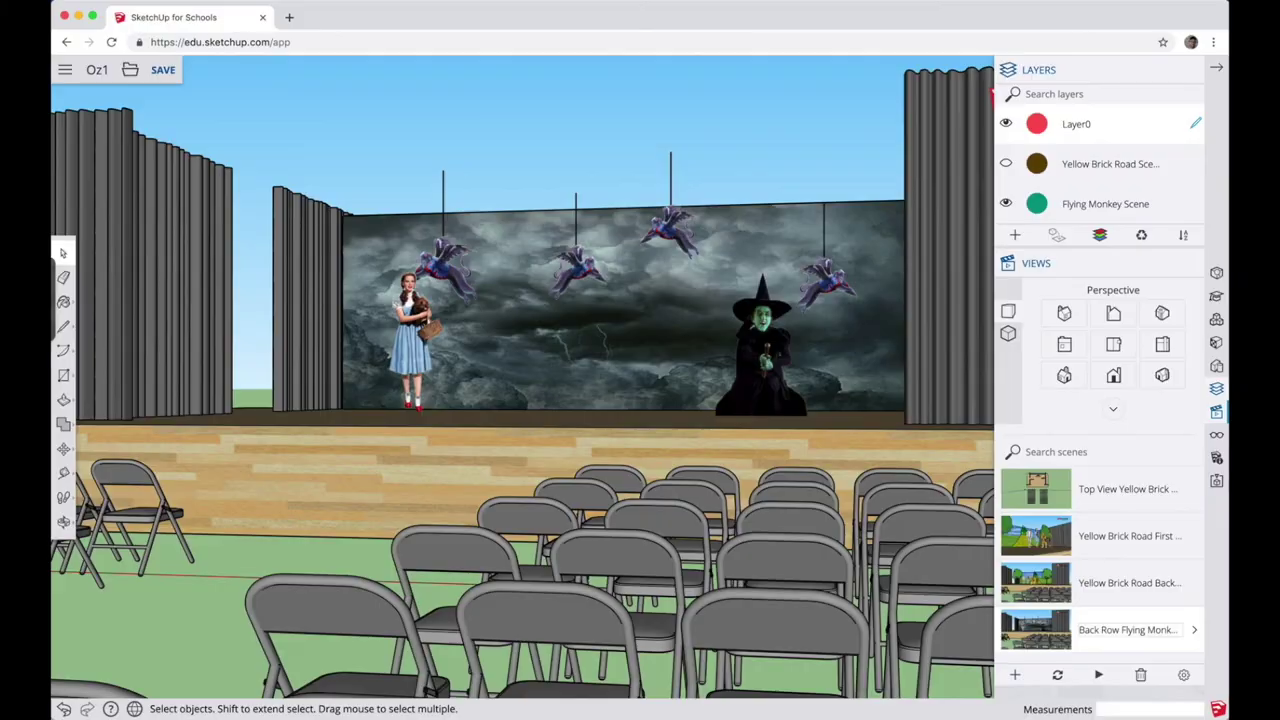
- Return to the Yellow Brick Road back-row view and switch the visible set from the Yellow Brick Road layer to the Flying Monkey Scene layer
left_click(1050, 590)
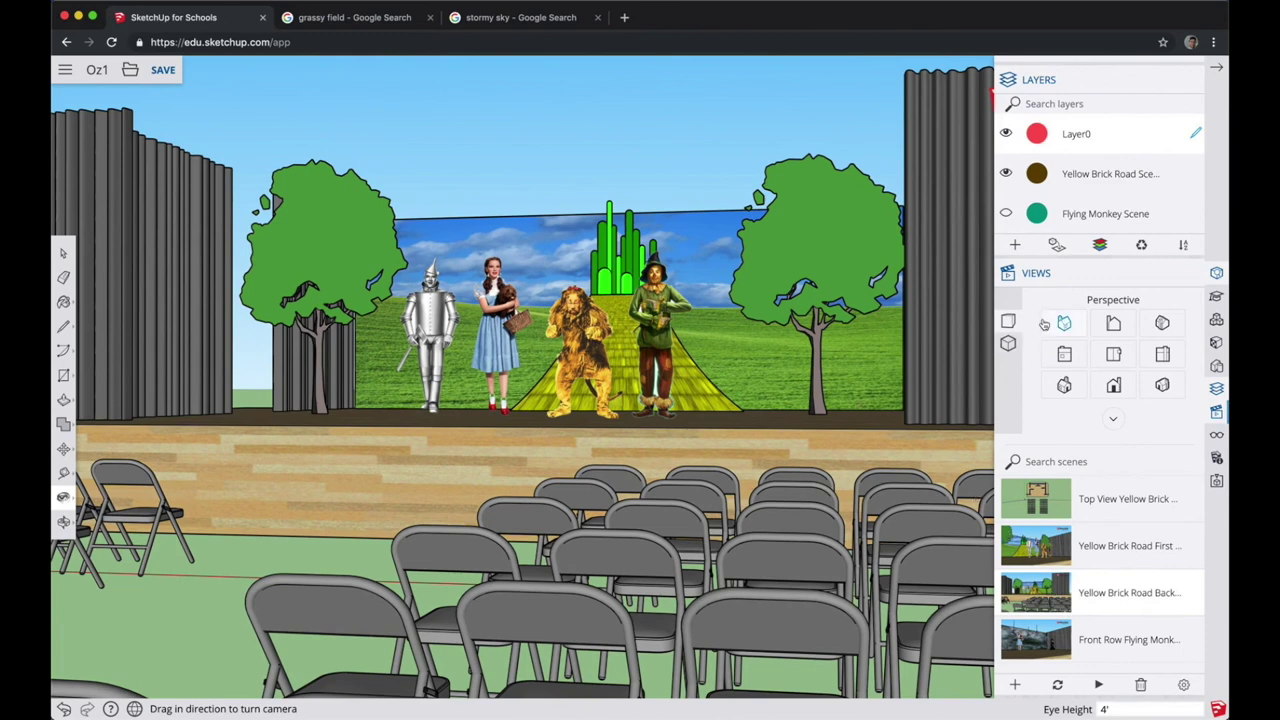
mouse_move(1039, 229)
left_click(1006, 175)
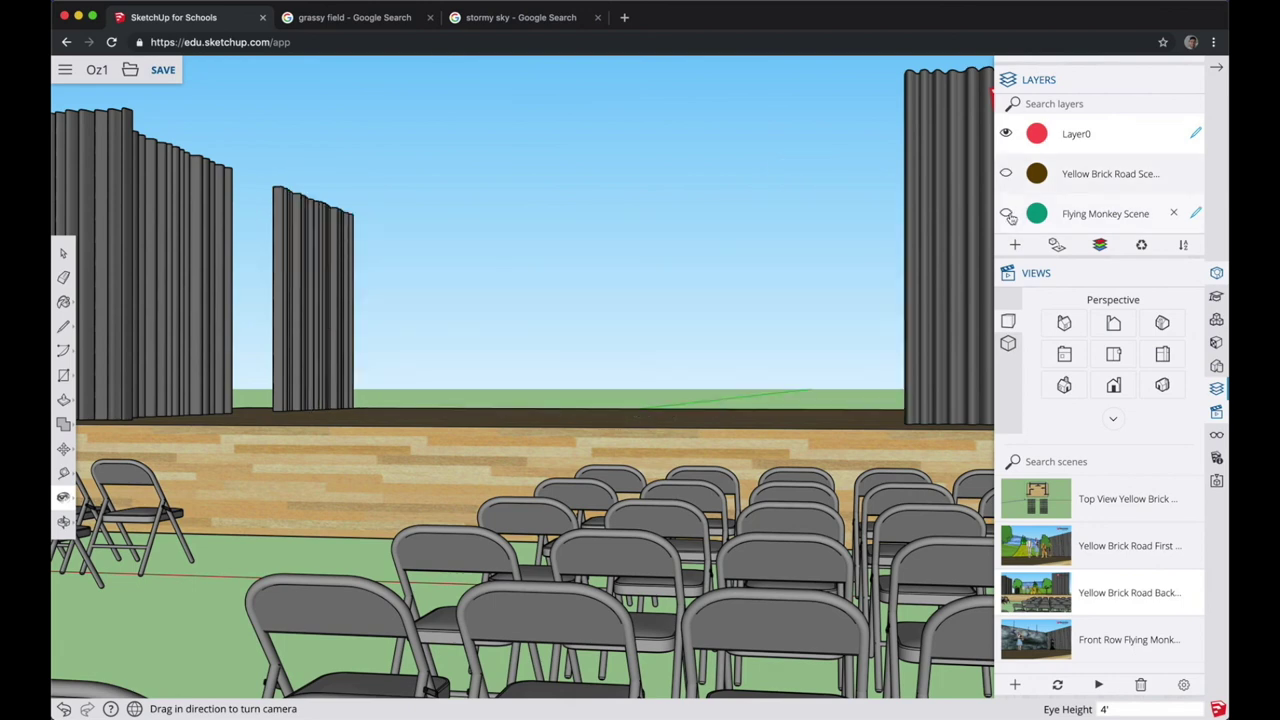
left_click(1006, 214)
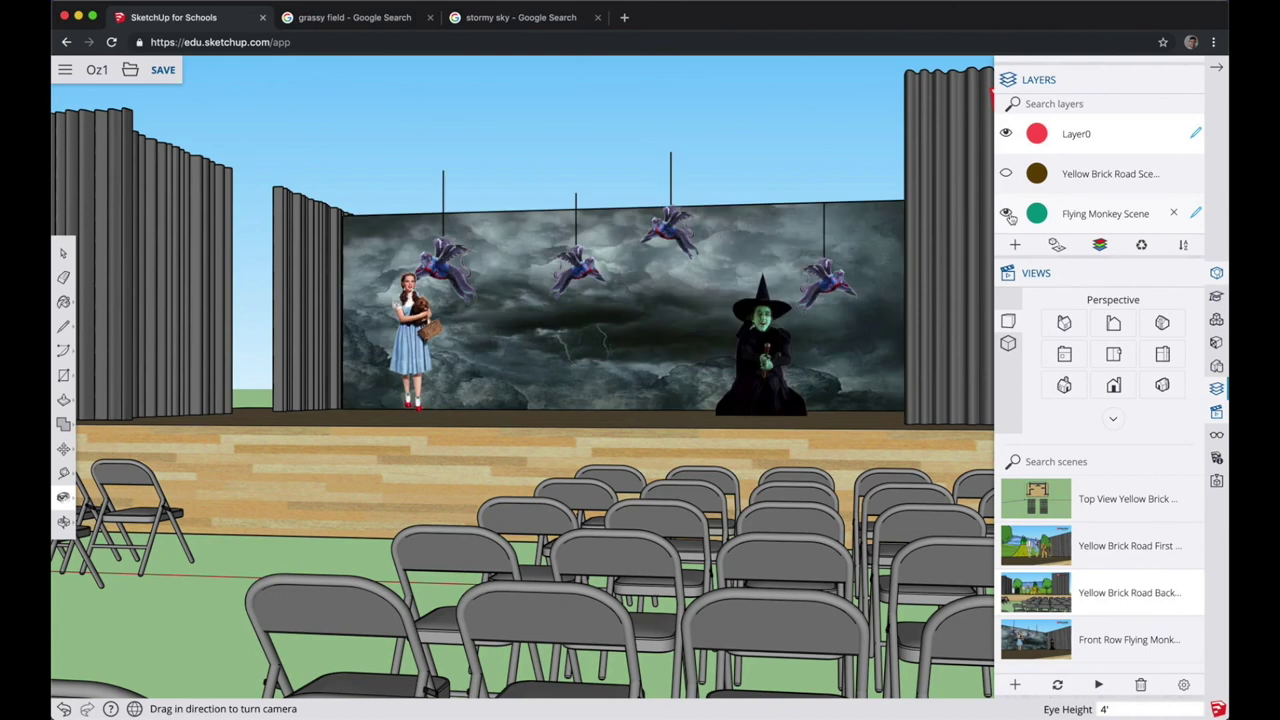